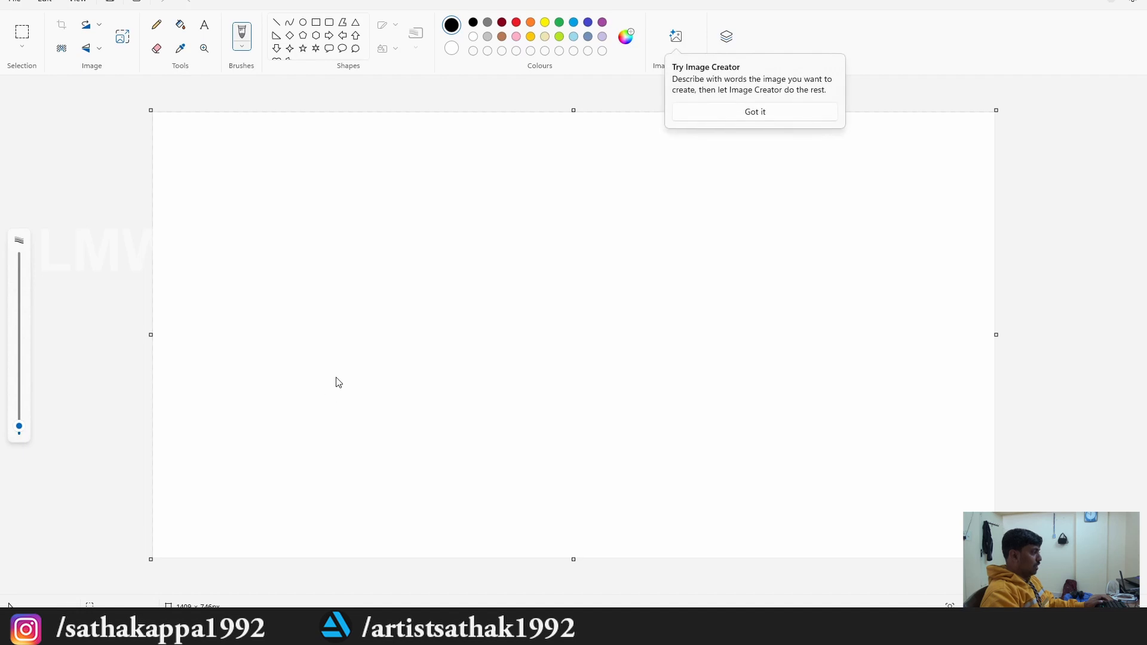
- Draw a black wavy line across the canvas and a red vertical arrow with point markers crossing it
click(517, 26)
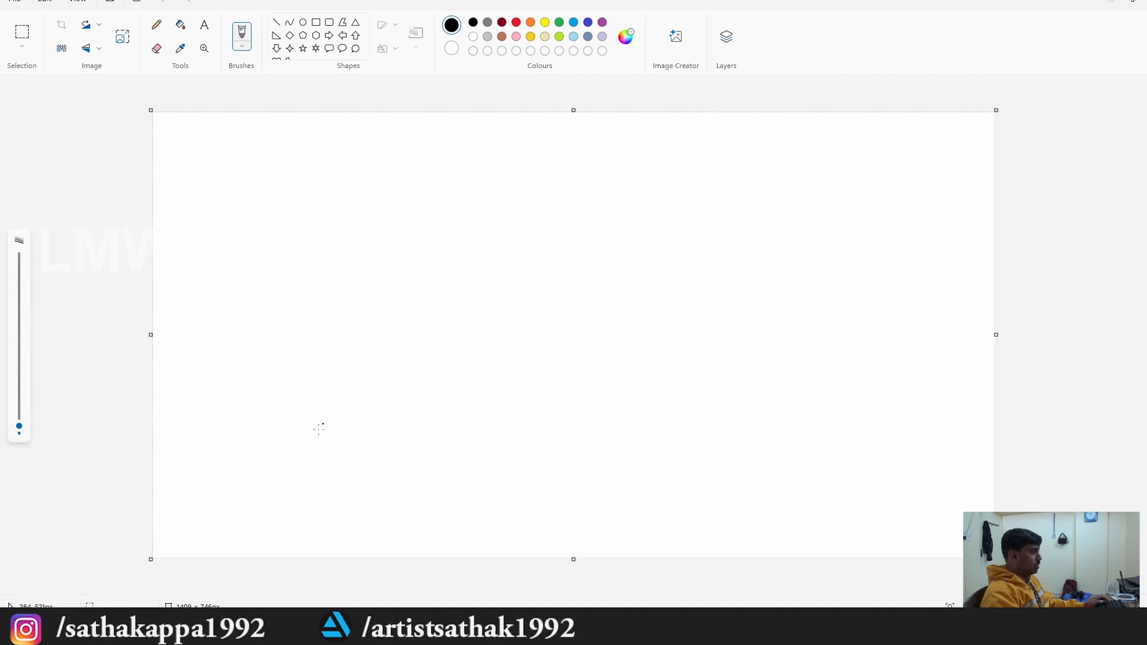
mouse_move(286, 425)
mouse_down()
mouse_move(448, 382)
mouse_move(650, 417)
mouse_move(811, 383)
mouse_move(863, 332)
mouse_up()
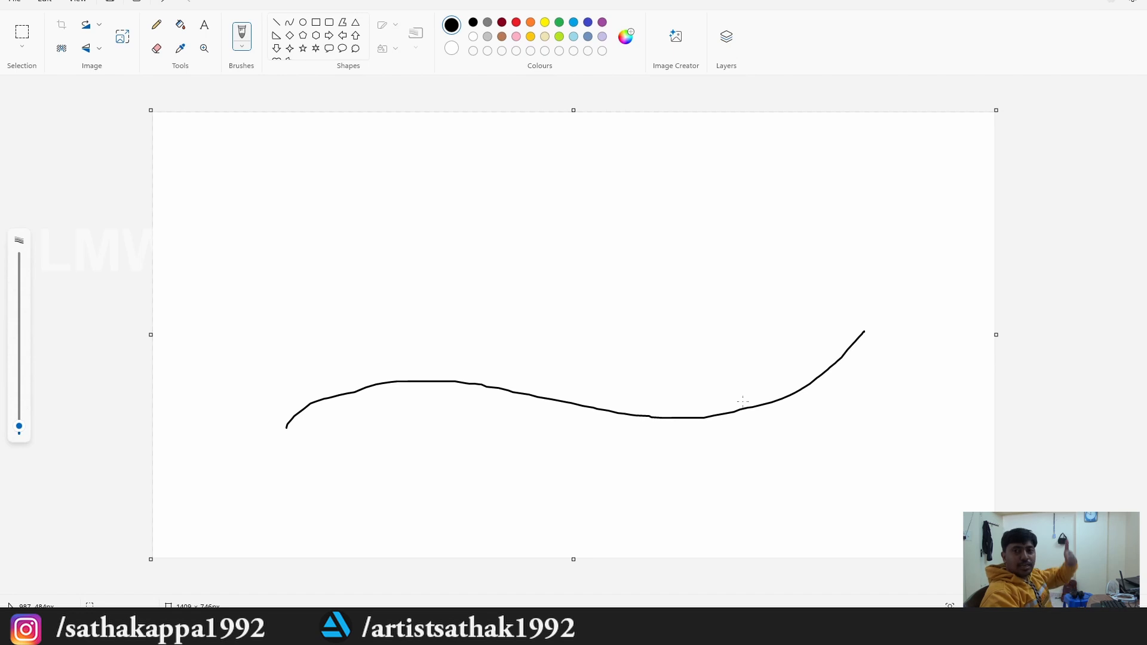
click(517, 24)
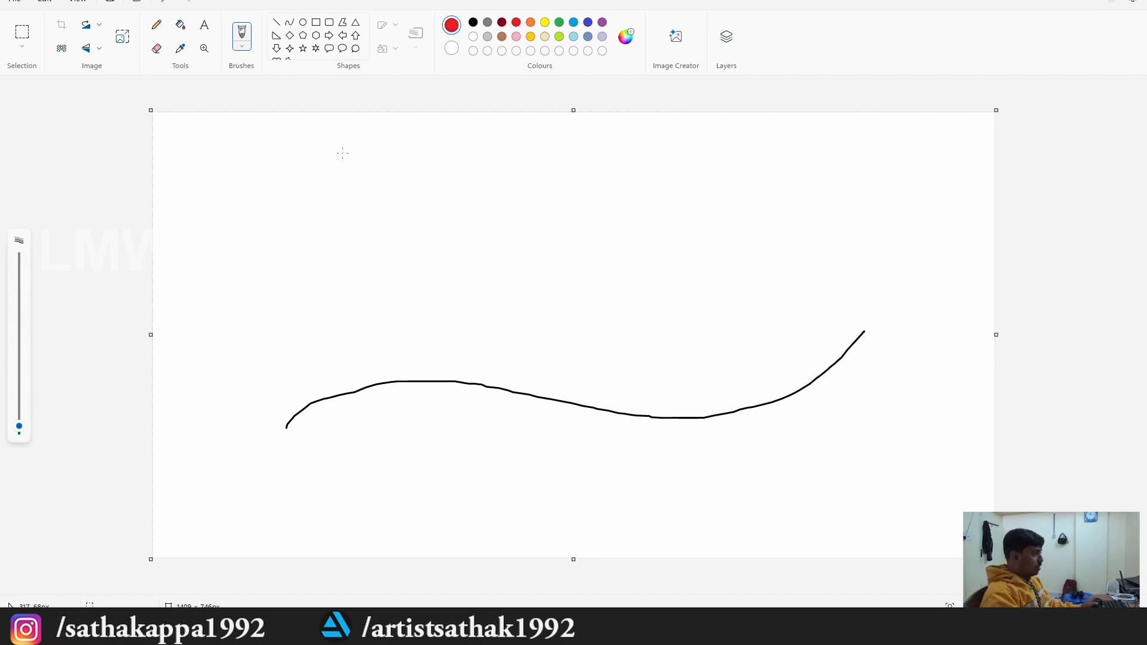
drag(335, 217, 331, 380)
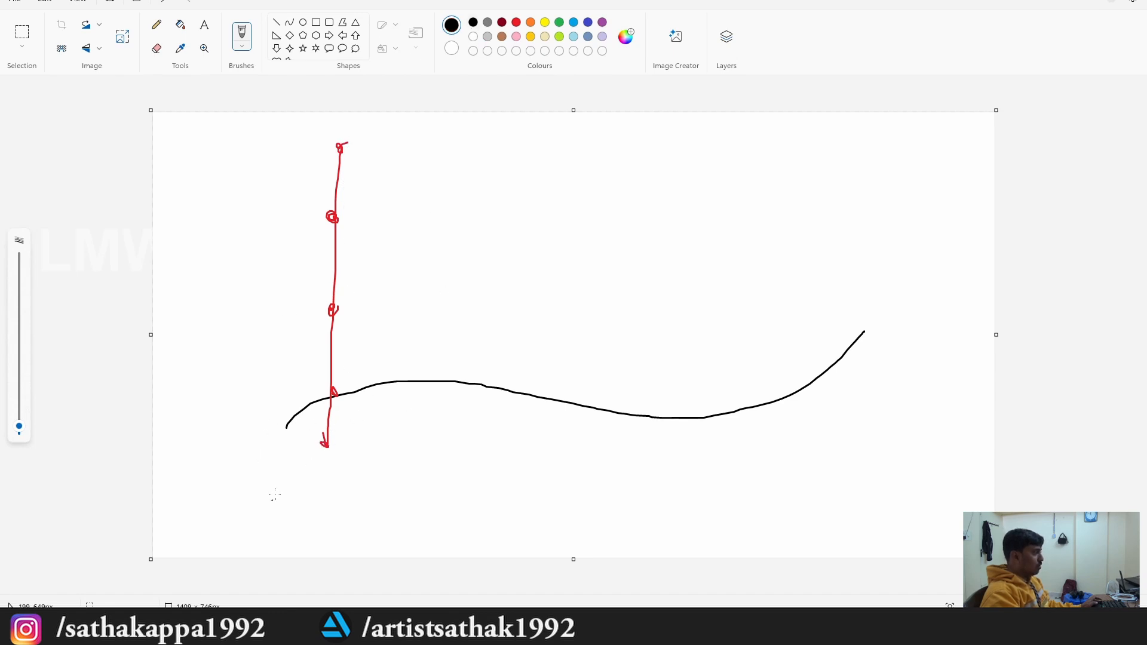
- Draw four more black wavy lines parallel to the first, one below it and three above it
mouse_move(308, 472)
mouse_down()
mouse_move(418, 440)
mouse_move(681, 481)
mouse_move(885, 373)
mouse_up()
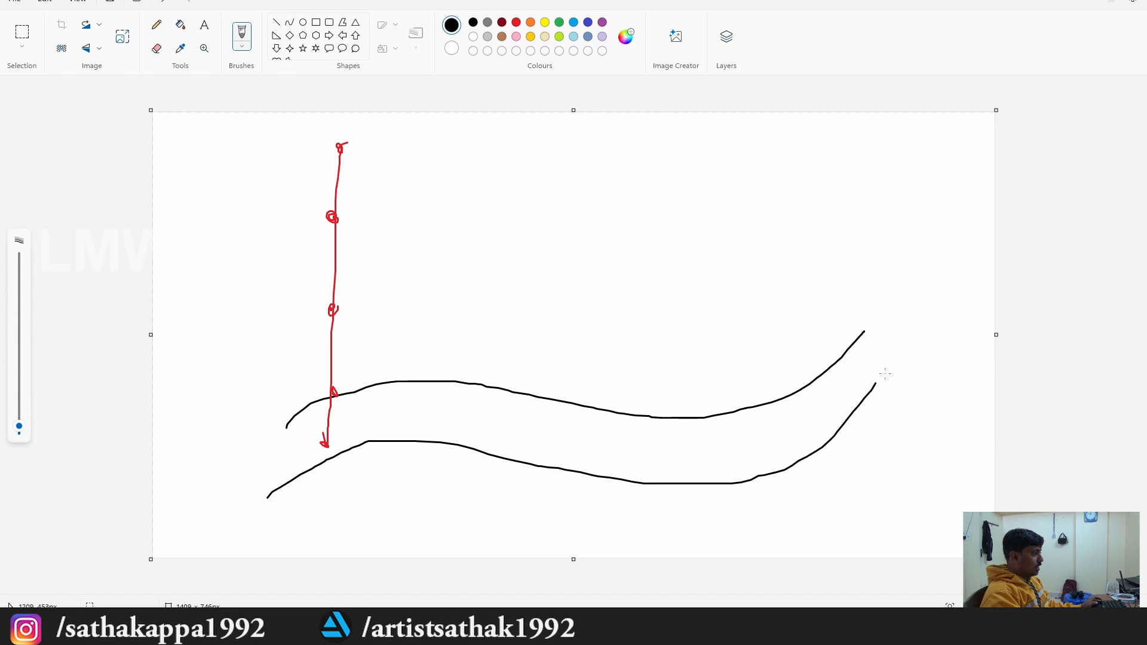
mouse_move(276, 330)
mouse_down()
mouse_move(418, 302)
mouse_move(663, 336)
mouse_move(844, 240)
mouse_up()
mouse_move(218, 236)
mouse_down()
mouse_move(286, 209)
mouse_move(504, 225)
mouse_move(776, 182)
mouse_move(828, 138)
mouse_up()
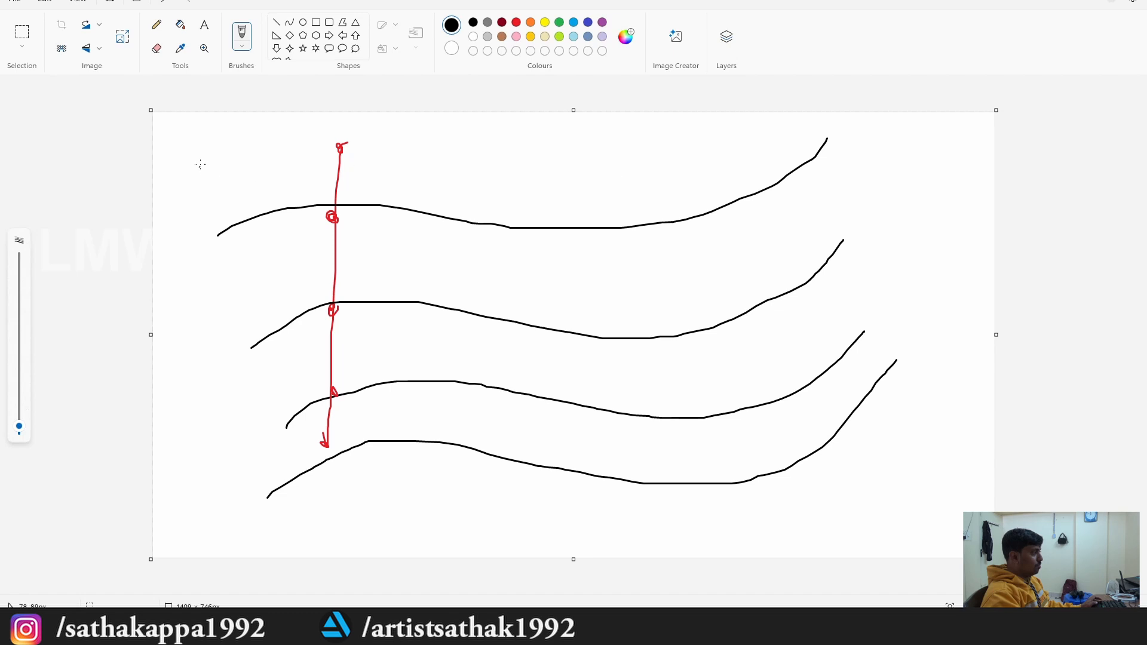
drag(200, 164, 748, 108)
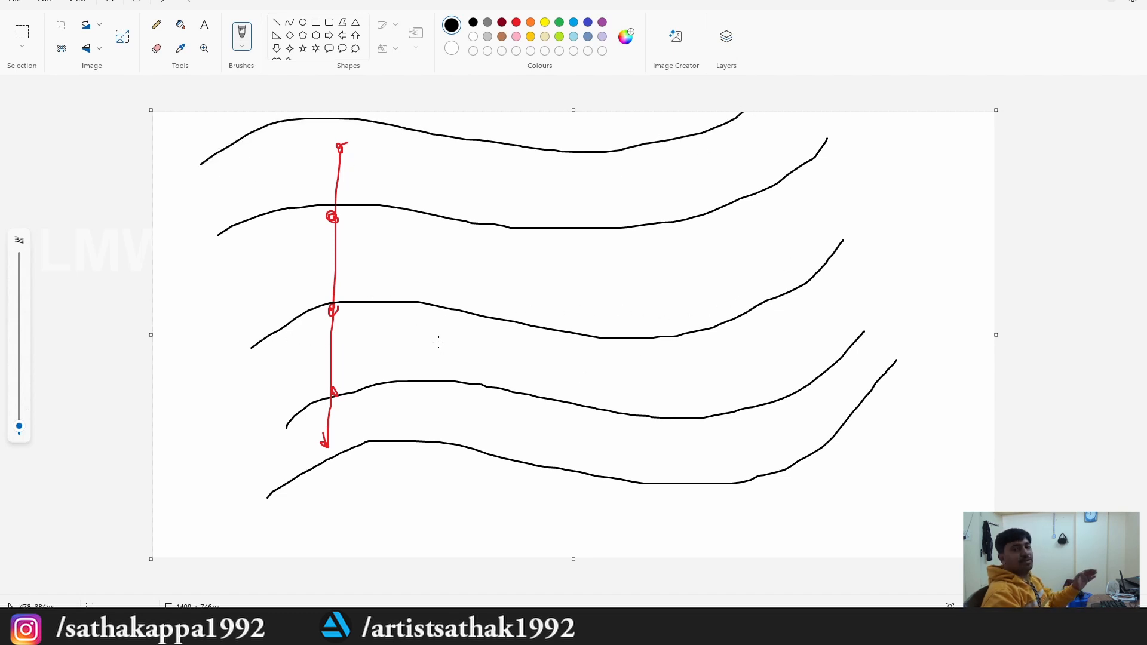
- Close the Paint sketch without saving it and switch to Blender
key(alt+F4)
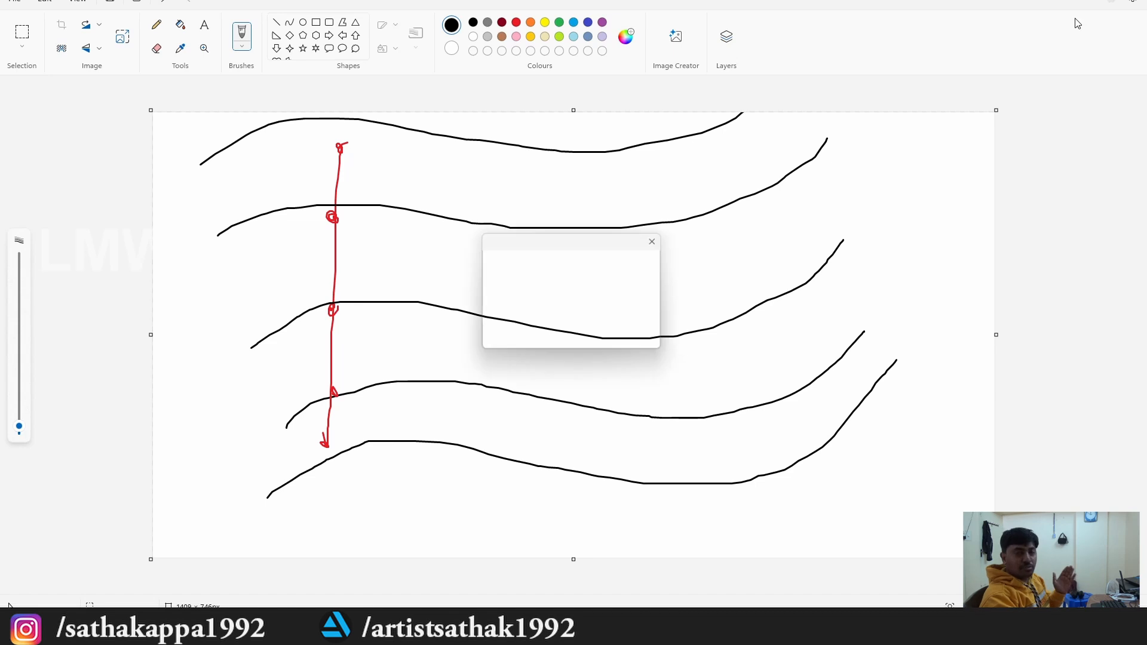
click(568, 325)
scroll(356, 376, up, 2)
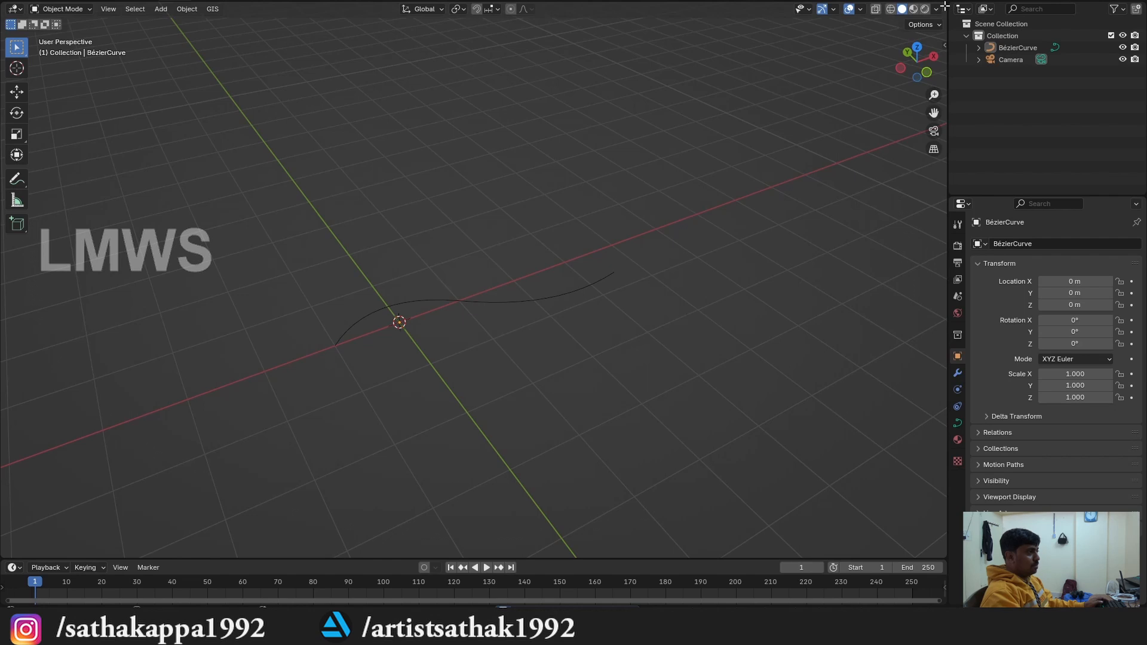
- Split the 3D viewport vertically and turn the new area into a Geometry Node Editor
drag(944, 6, 398, 28)
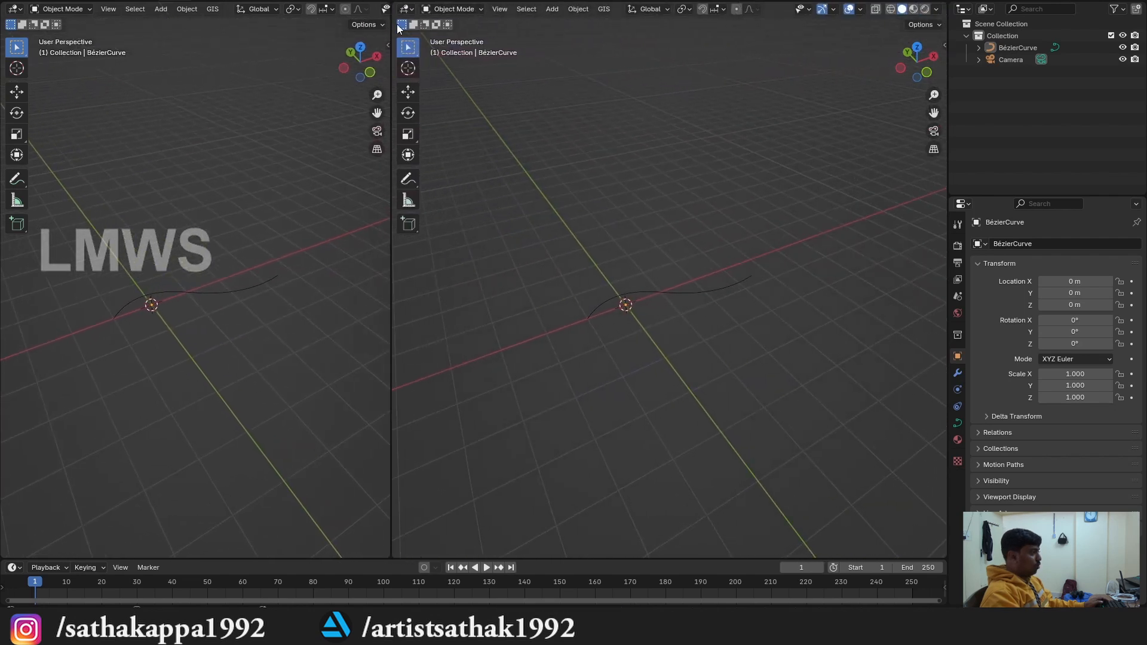
click(406, 9)
click(430, 109)
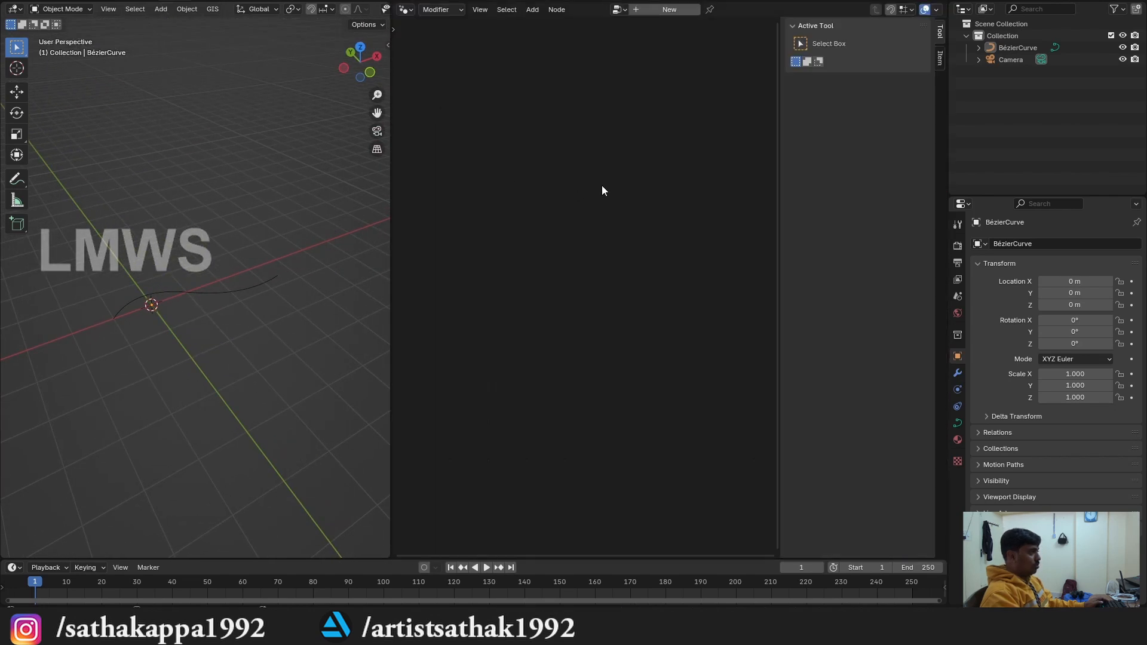
- Create a new geometry node group on the Bézier curve and name it Brick_wall
click(669, 9)
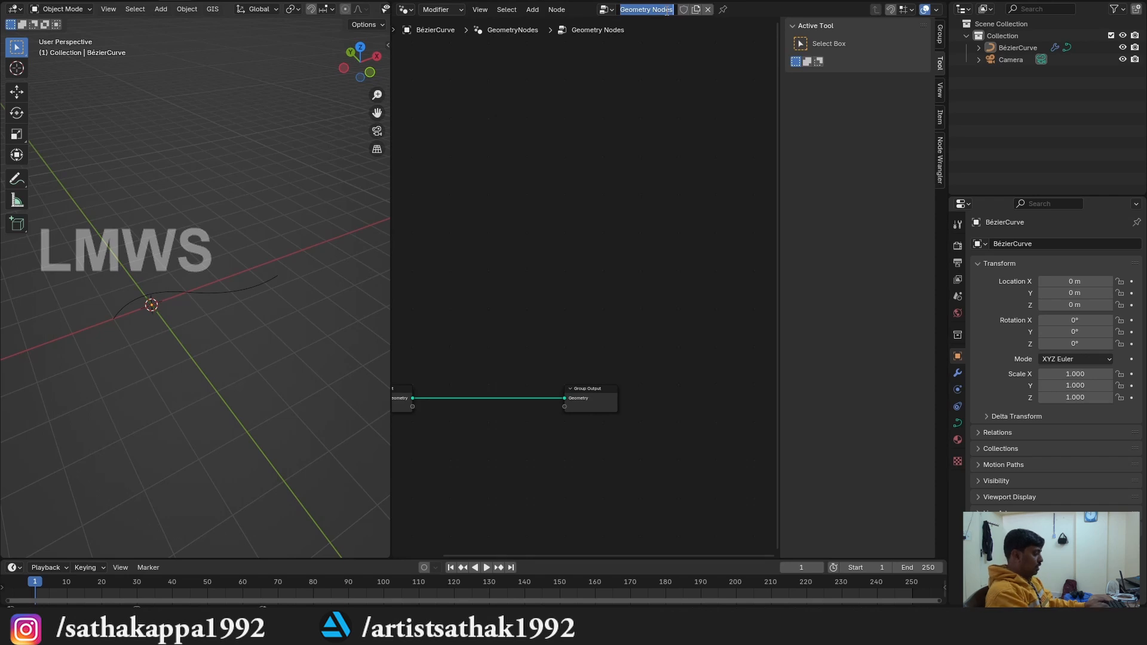
text(Bricks)
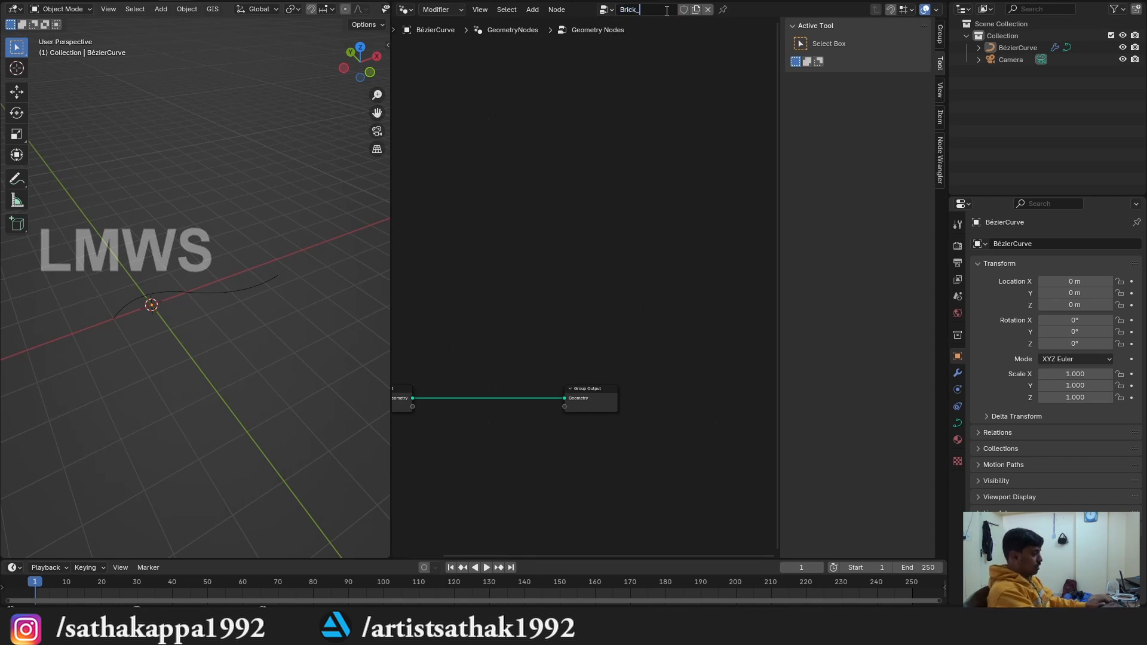
text(wall)
key(Return)
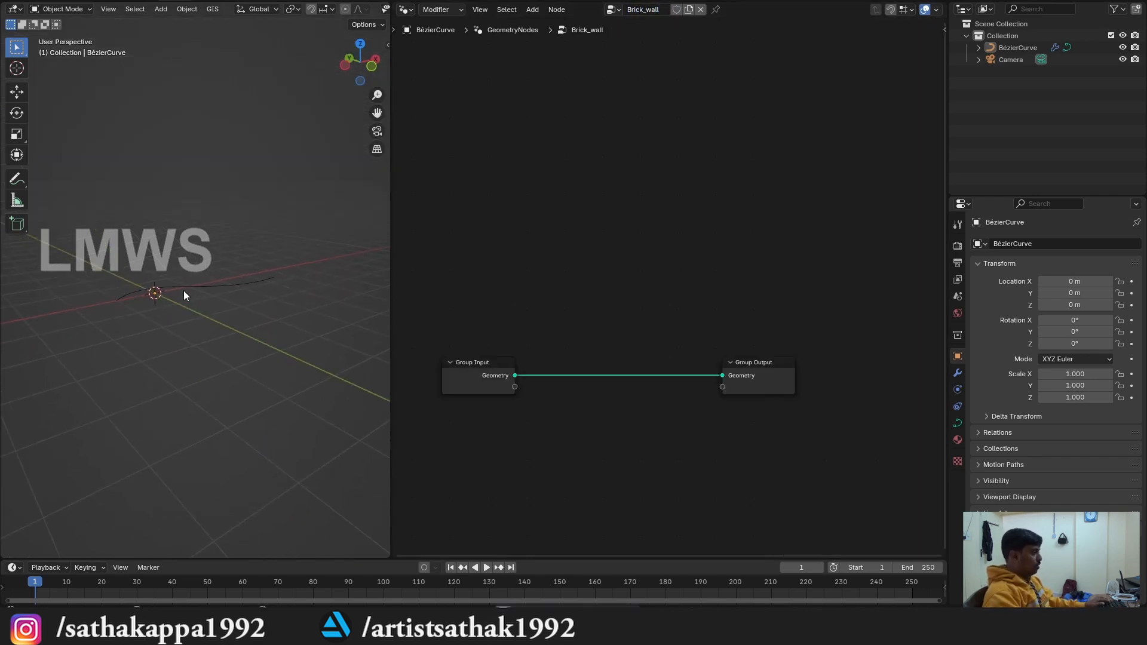
- Add a Mesh Line node and connect its Mesh output to the Geometry input of the Group Output
middle_drag(184, 291, 172, 360)
drag(487, 365, 439, 367)
key(shift+a)
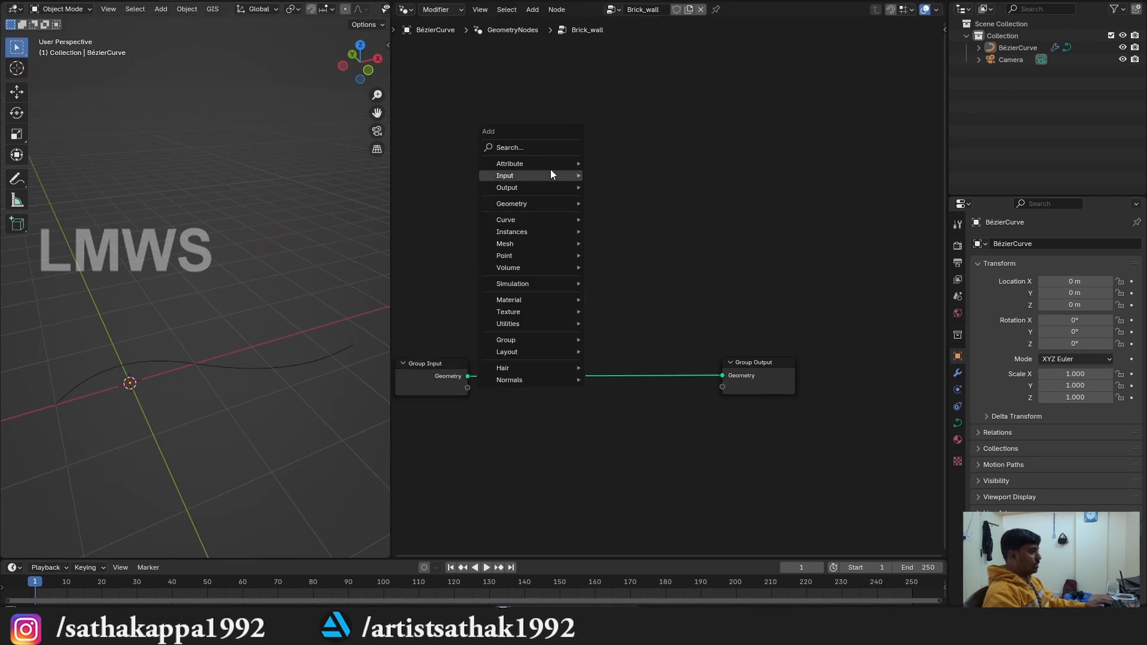
click(552, 147)
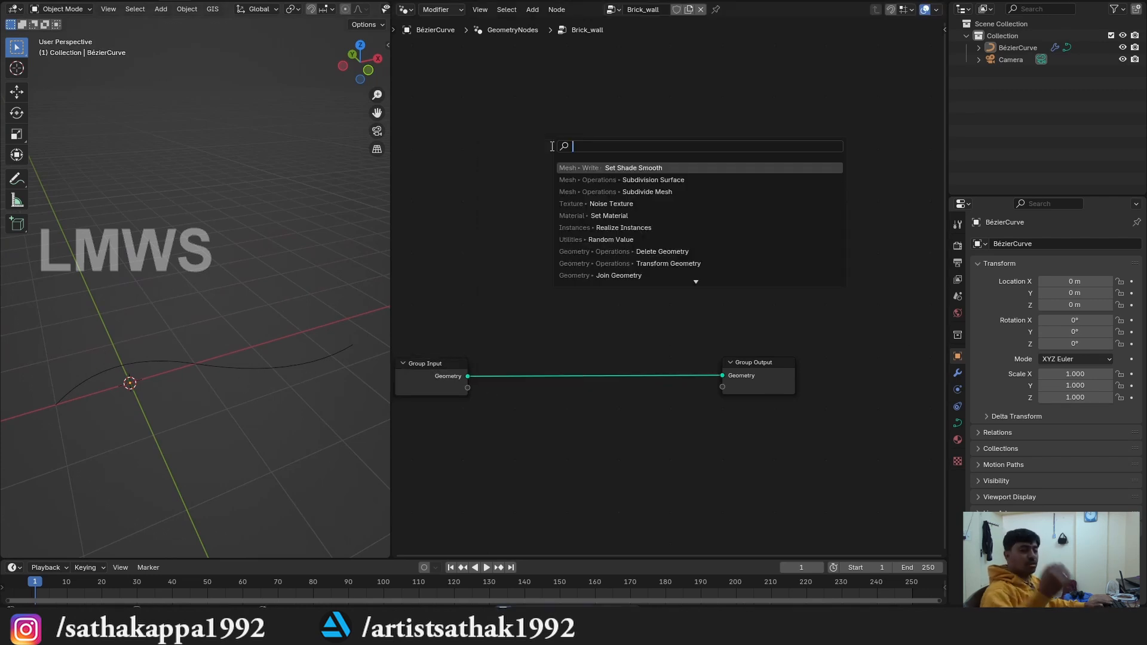
text(mesh)
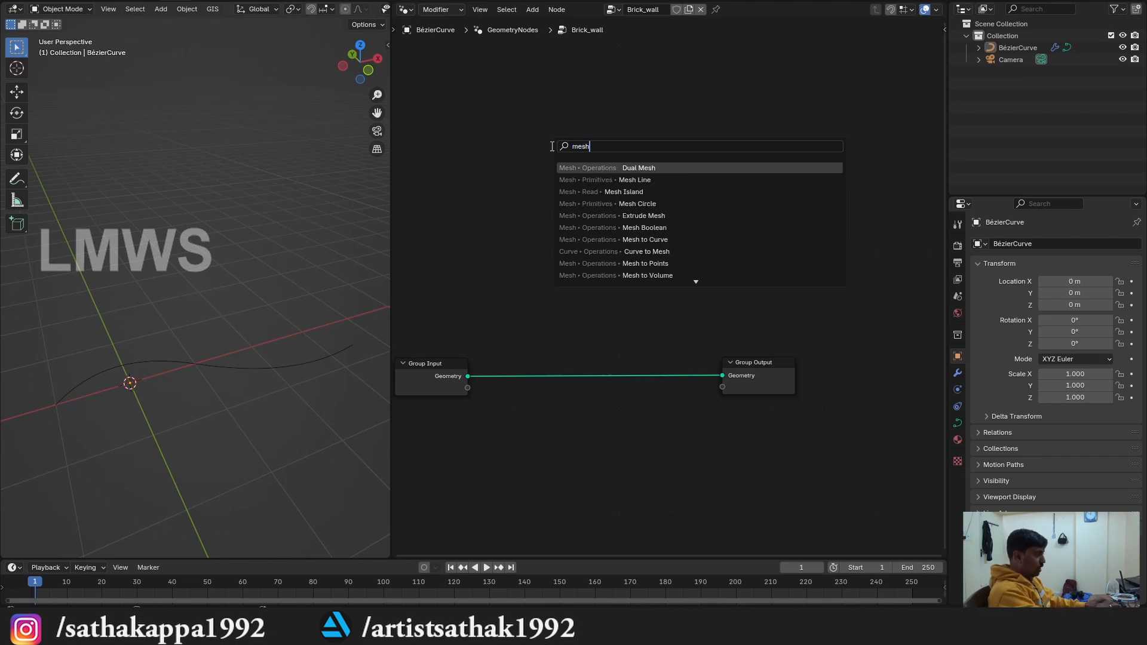
key(Down)
key(Return)
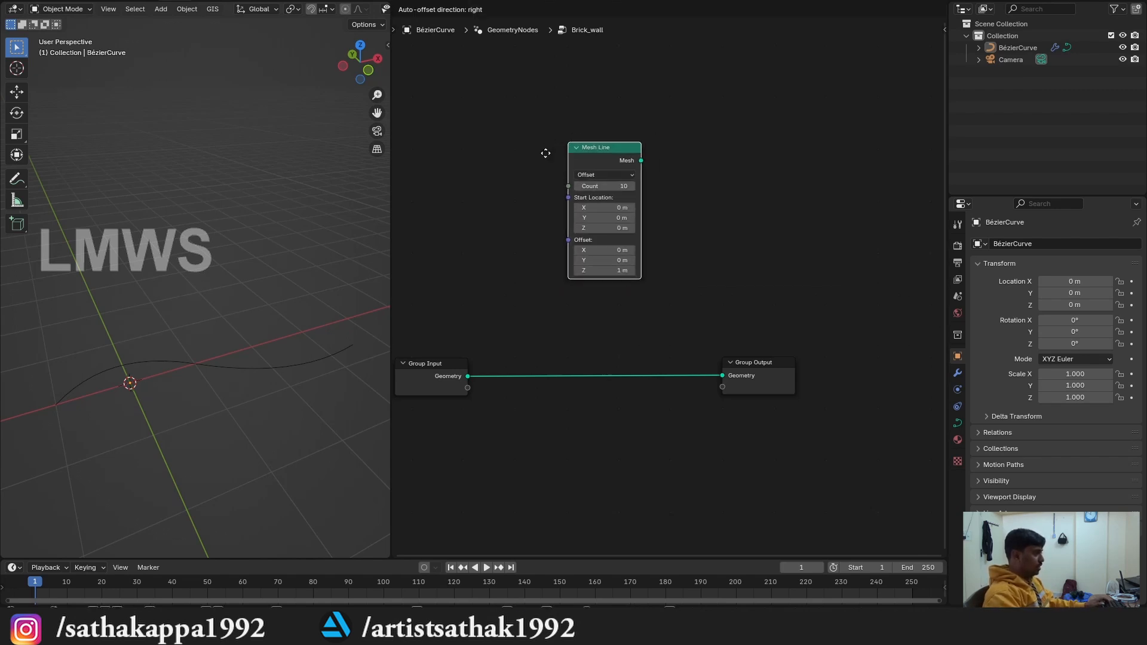
click(409, 168)
drag(482, 185, 723, 375)
mouse_move(182, 389)
middle_down()
mouse_move(178, 342)
mouse_move(169, 387)
middle_up()
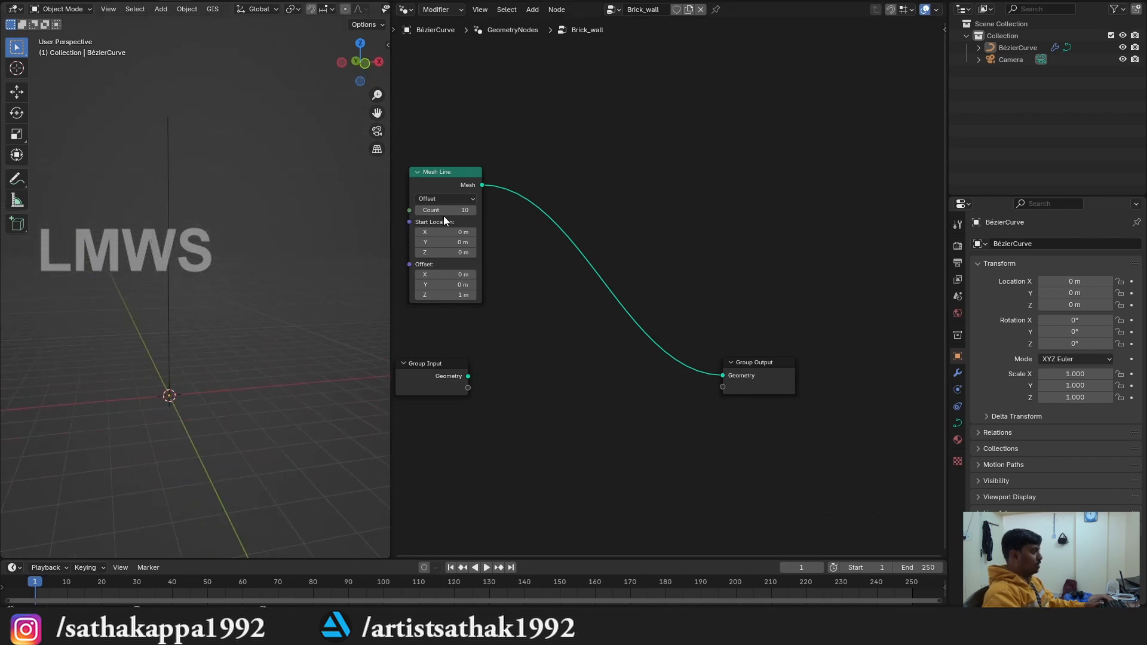
mouse_move(445, 211)
mouse_down()
mouse_move(459, 211)
mouse_move(447, 211)
mouse_up()
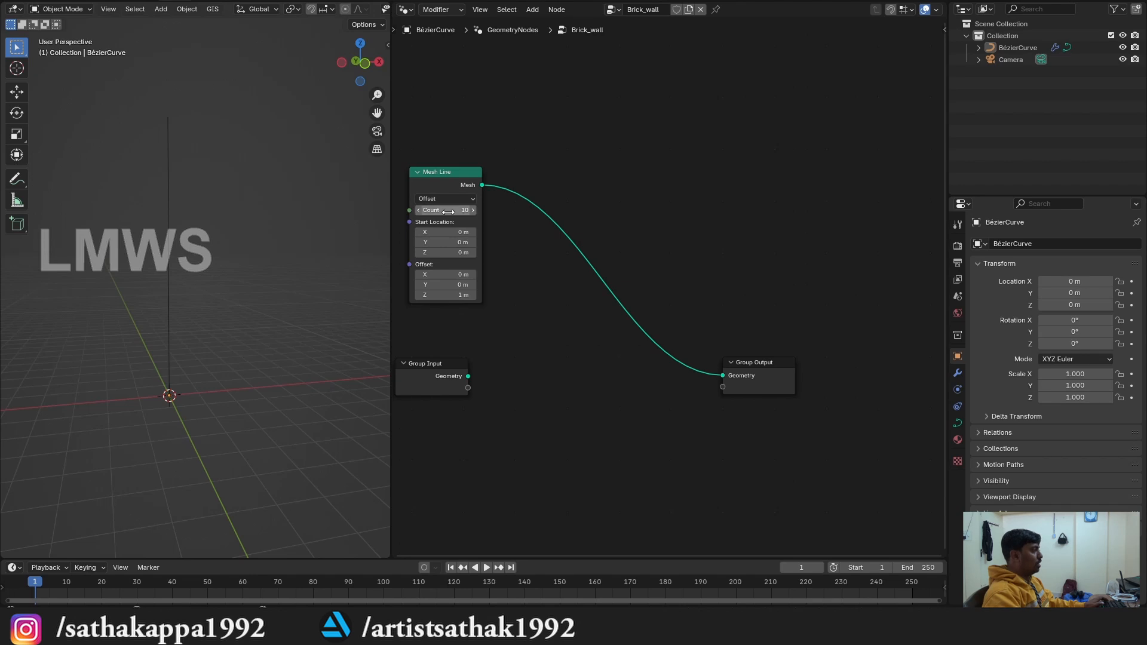
click(447, 212)
click(555, 222)
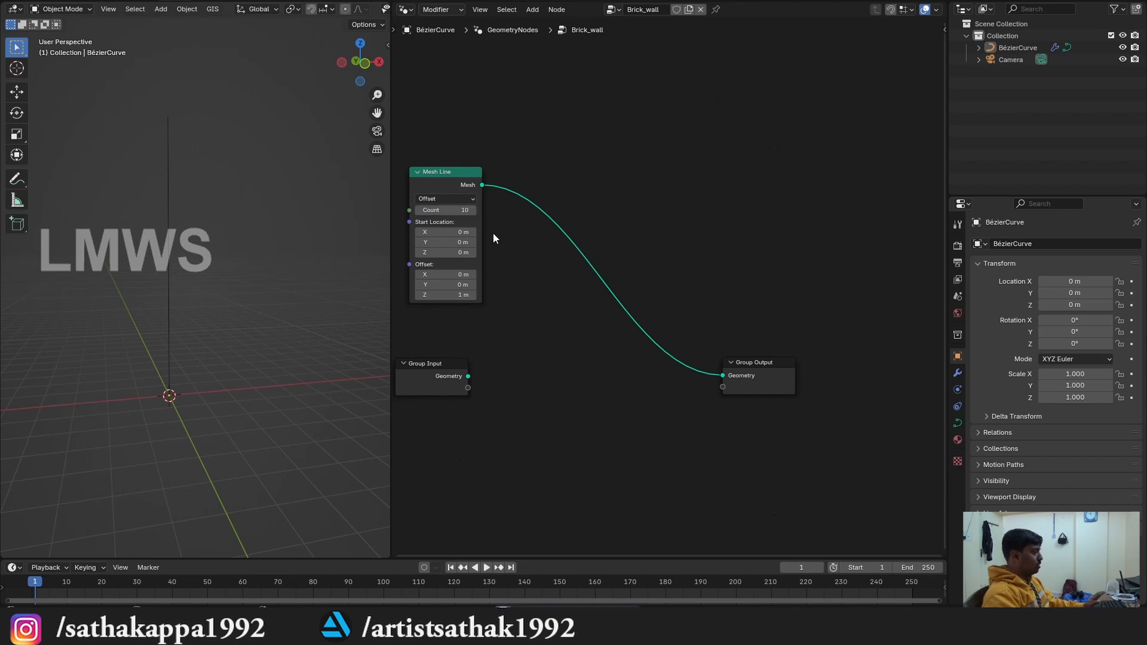
scroll(504, 270, up, 1)
scroll(503, 268, down, 2)
middle_drag(511, 208, 522, 215)
scroll(144, 253, up, 1)
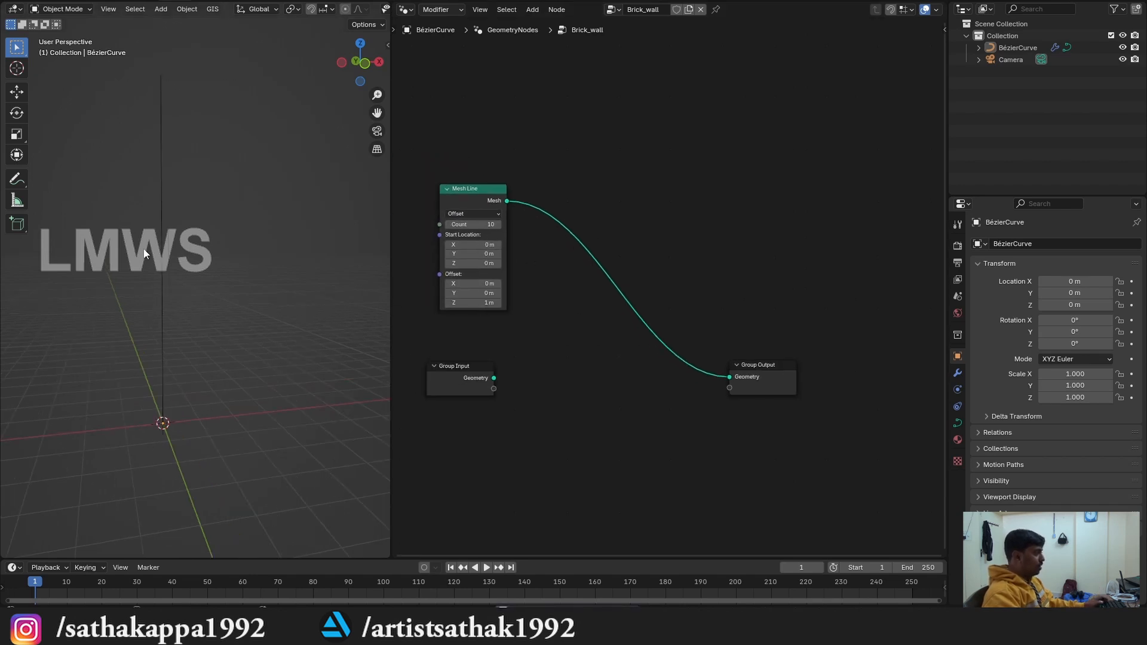
scroll(471, 274, up, 1)
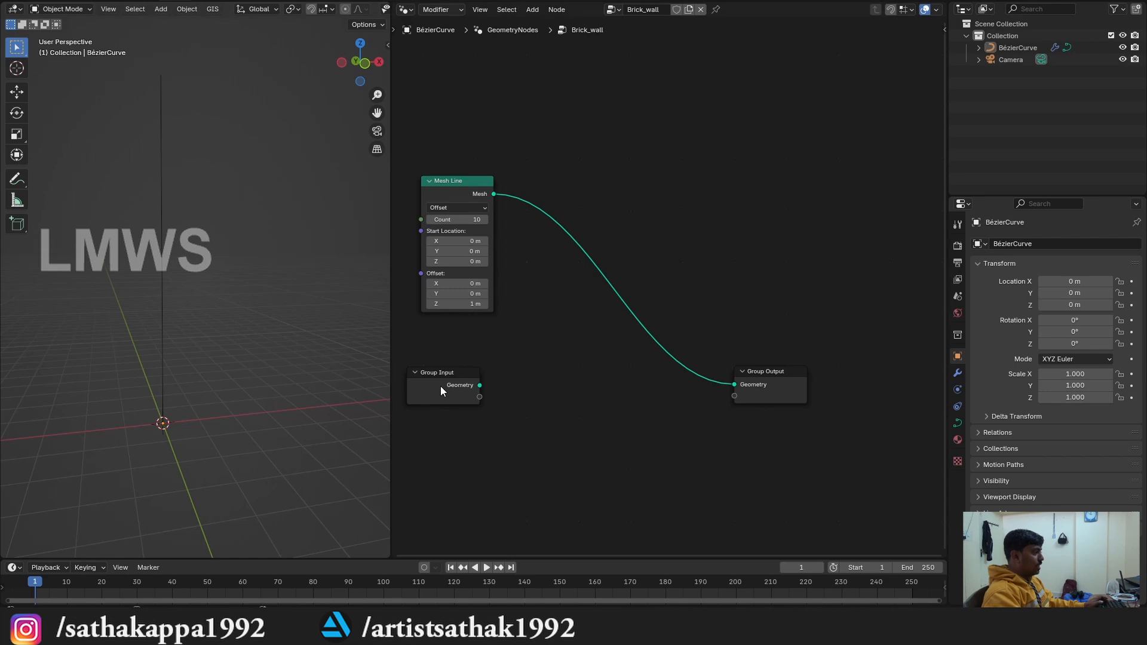
- Insert an Instance on Points node into the link between the Mesh Line and the Group Output
drag(440, 386, 440, 399)
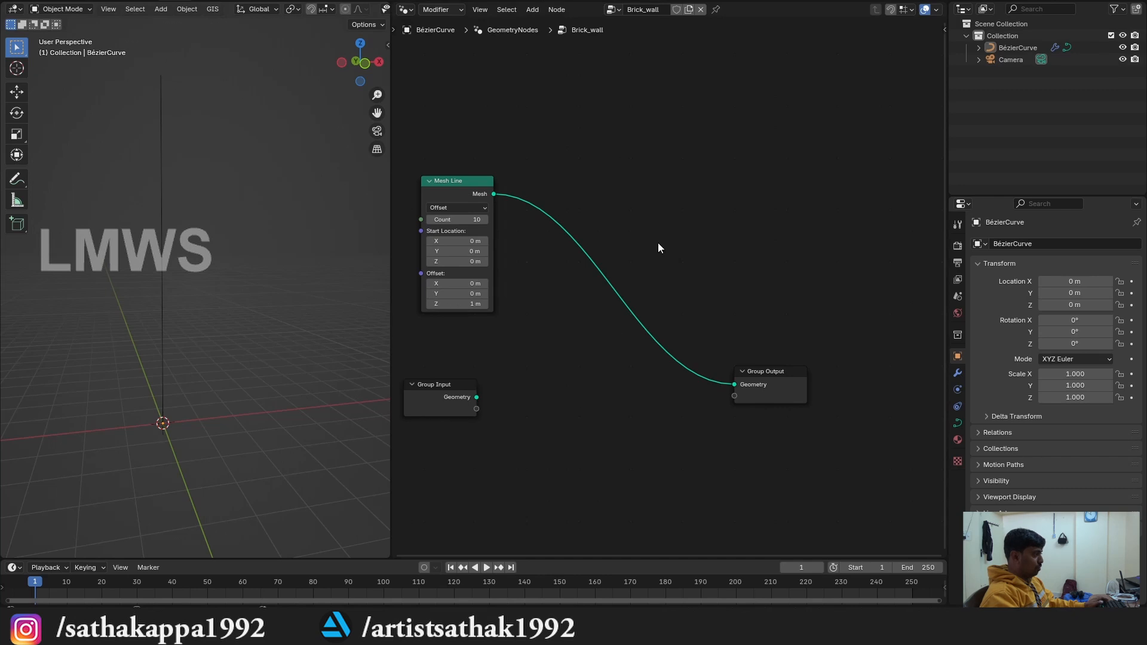
key(shift+a)
text(ins)
key(Return)
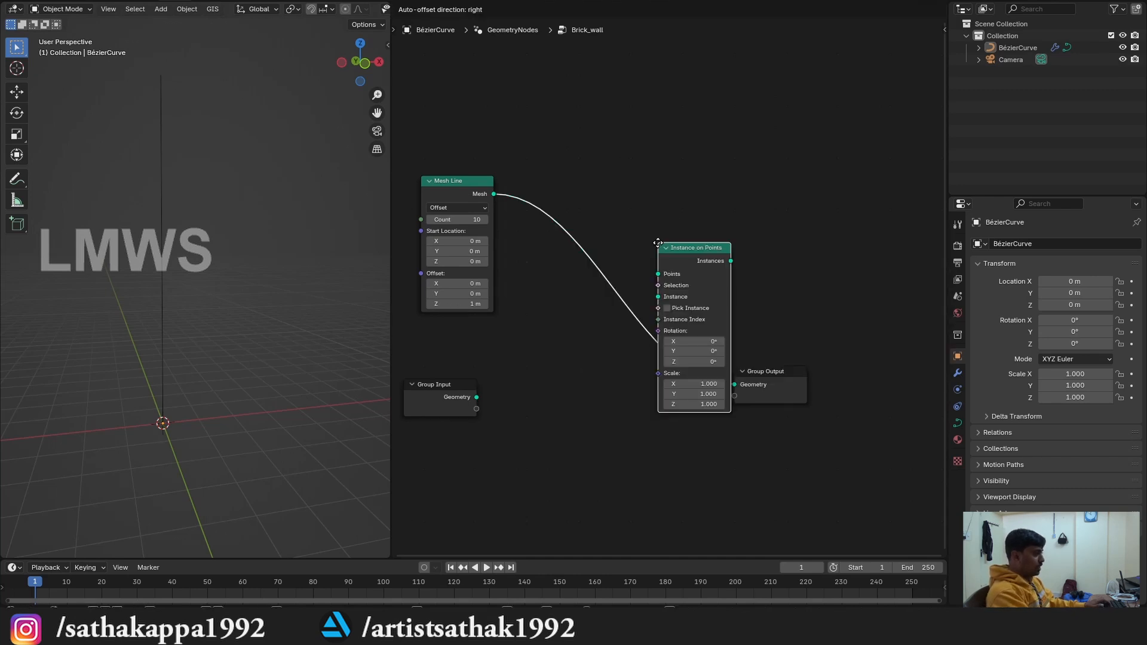
click(533, 188)
- Connect the Group Input's Geometry to the Instance input of the Instance on Points node
middle_drag(531, 419, 773, 460)
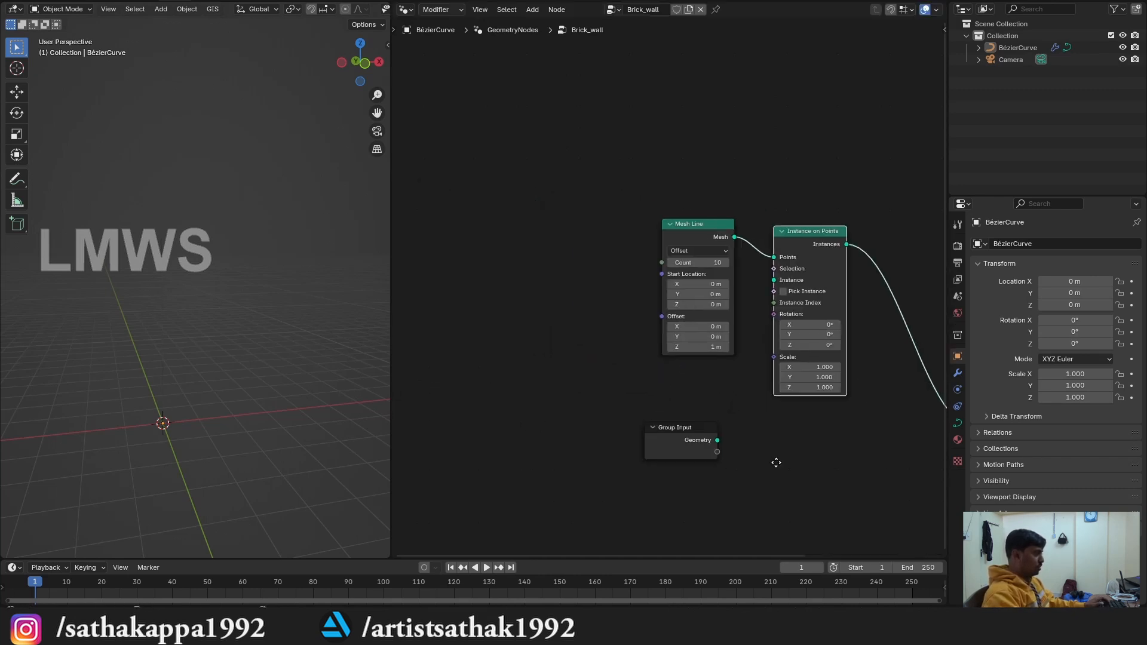
drag(682, 442, 784, 278)
middle_drag(250, 296, 192, 360)
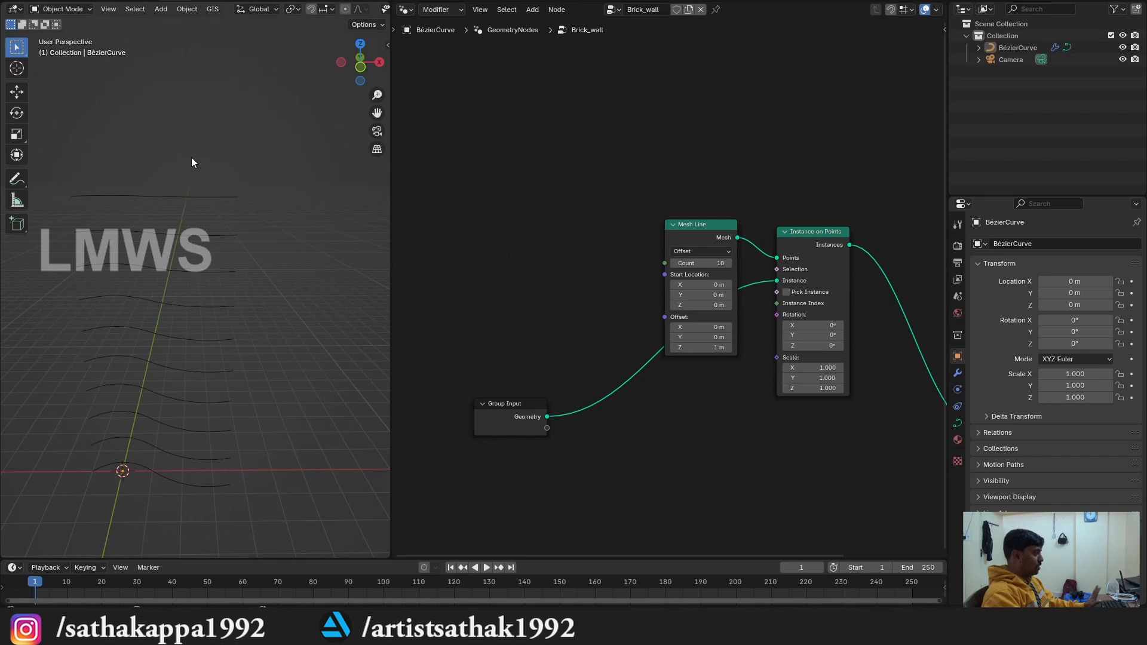
- Extrude the end point of the Bézier curve along the X axis in Edit Mode to lengthen the curve
middle_drag(364, 371, 182, 366)
click(148, 389)
key(Tab)
scroll(177, 412, down, 1)
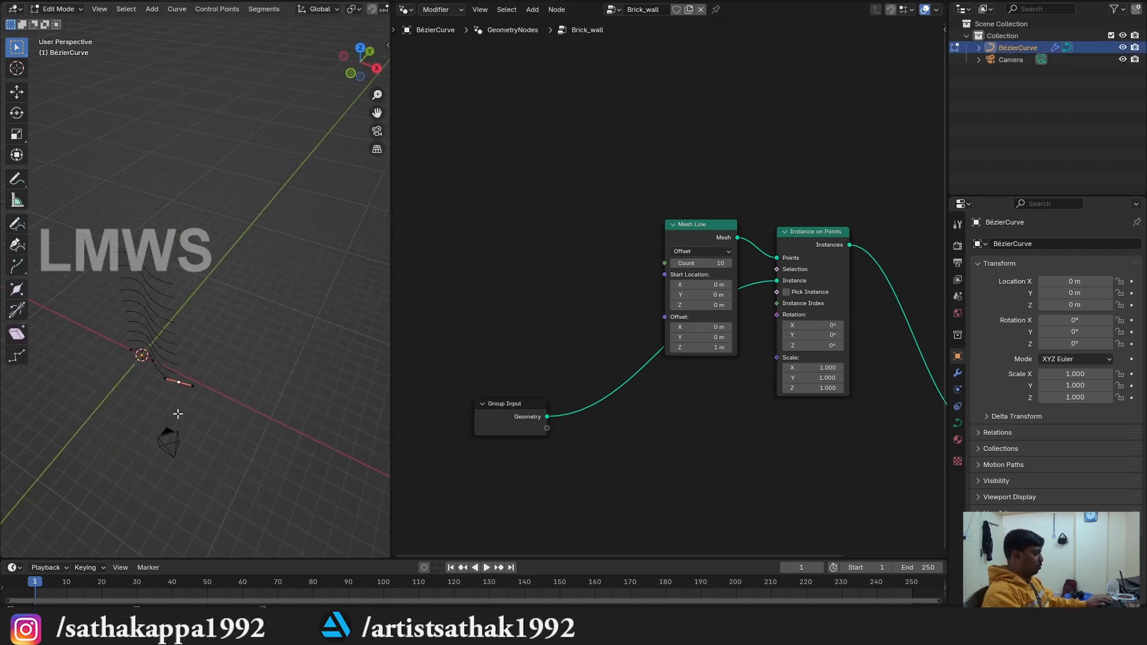
key(e)
key(x)
click(356, 483)
- Rotate the extruded end point about the Z axis and enlarge its handles to bend the curve, then return to Object Mode
key(r)
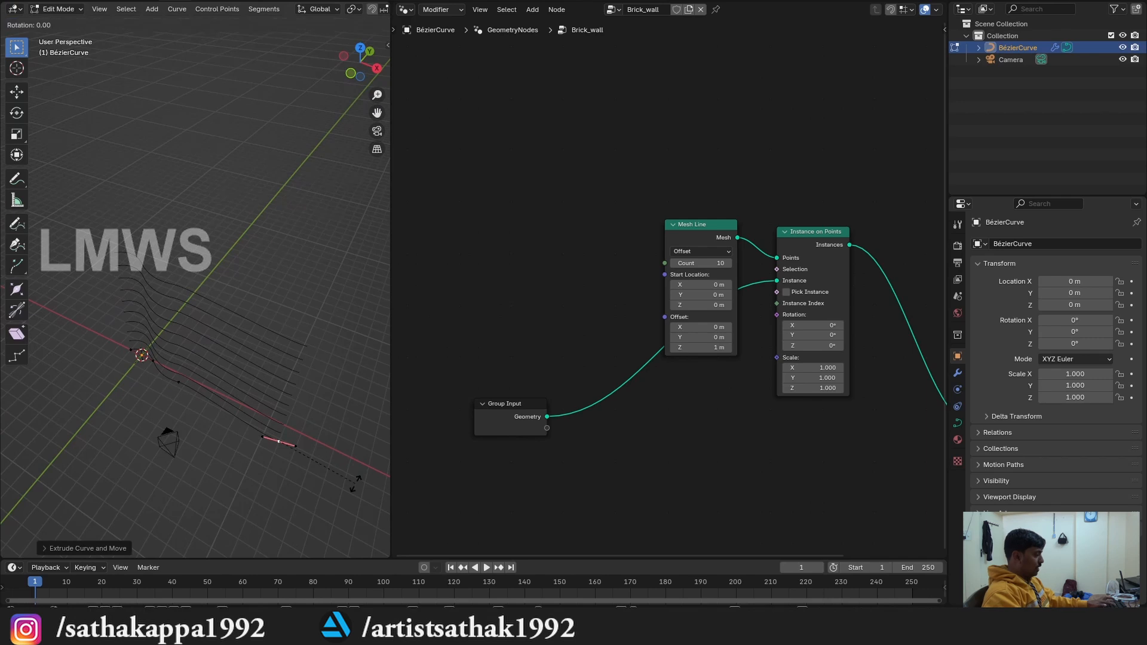
key(z)
click(219, 12)
key(s)
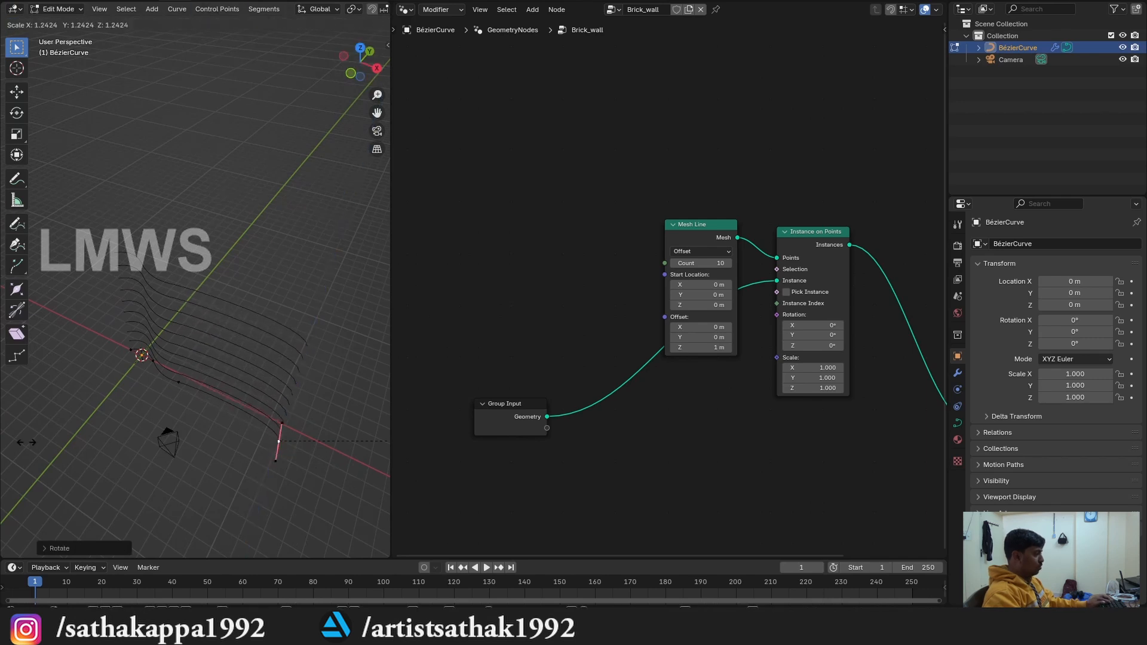
click(276, 464)
key(r)
key(z)
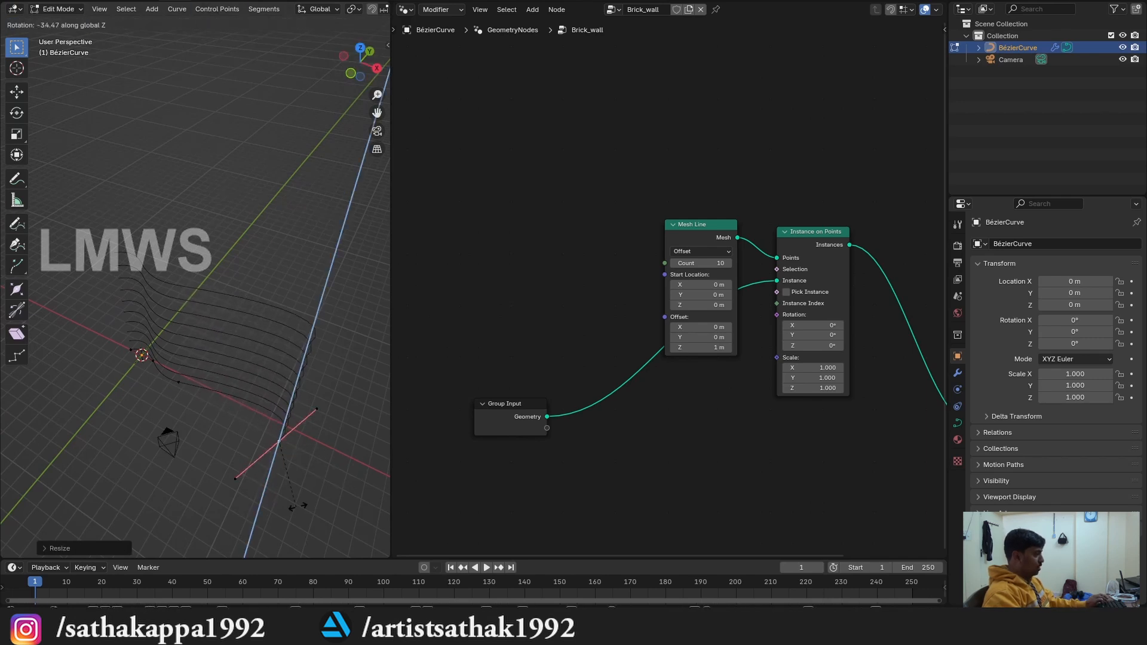
click(288, 457)
key(Tab)
middle_drag(288, 458, 235, 407)
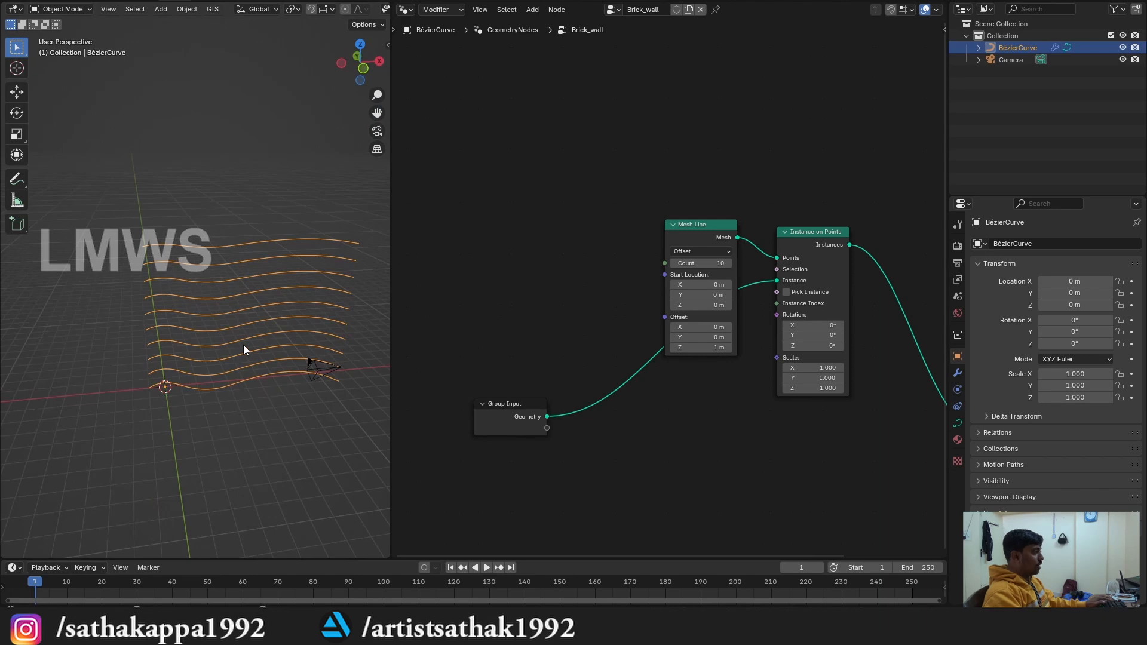
- Add a Cube mesh primitive node in the free area below the Mesh Line node
middle_drag(497, 266, 398, 249)
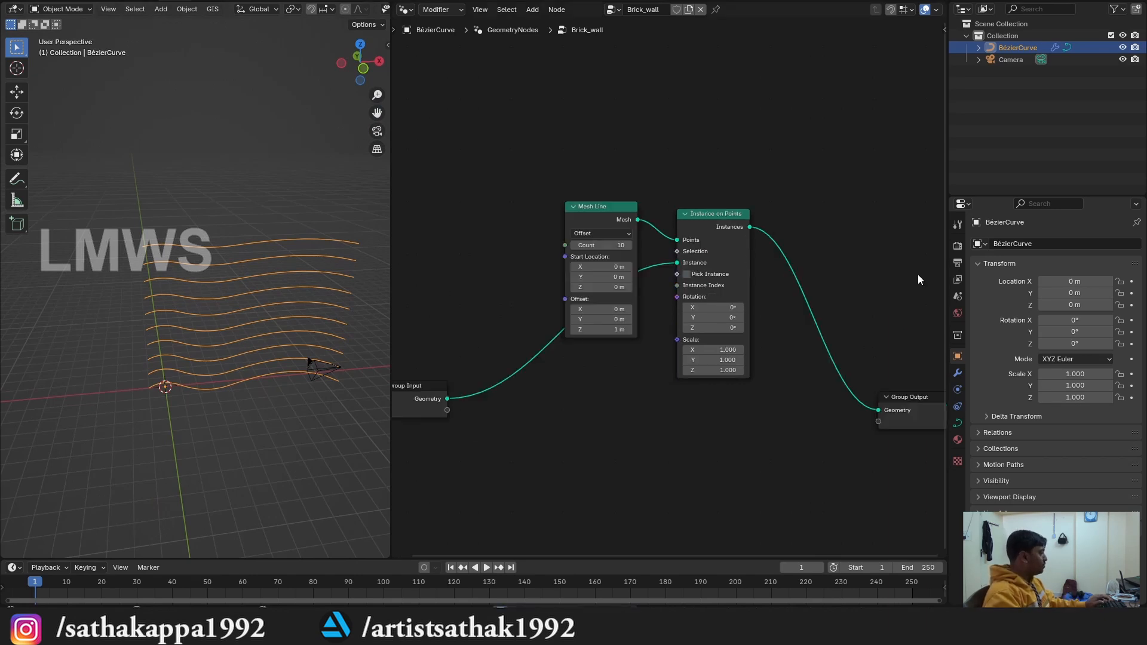
middle_drag(777, 303, 656, 300)
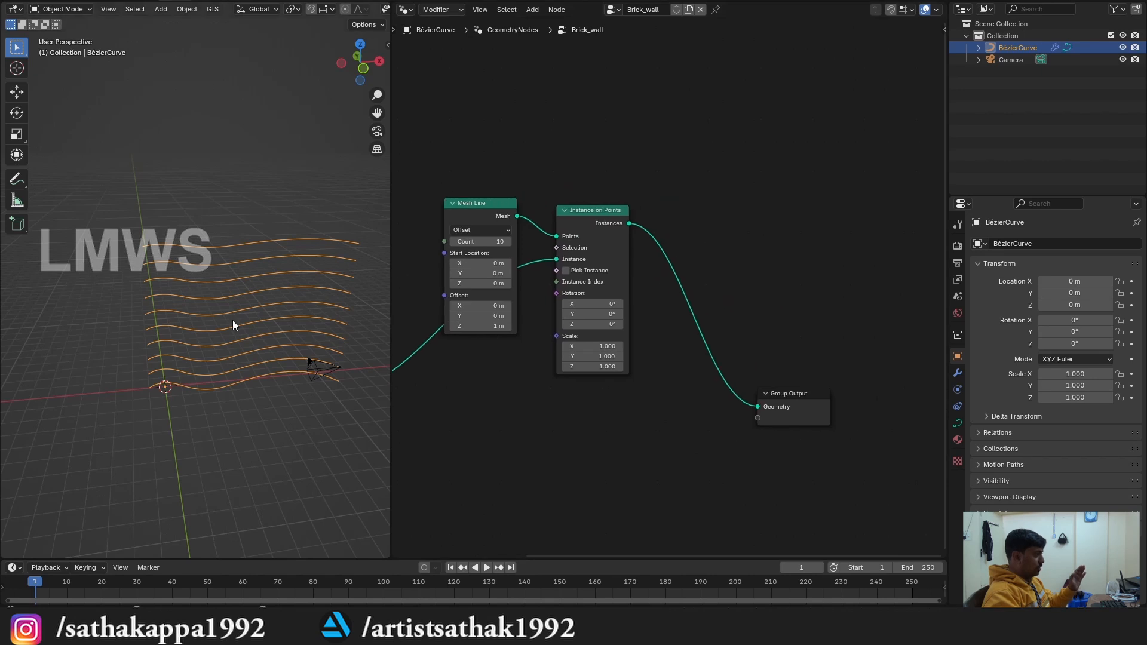
key(shift+a)
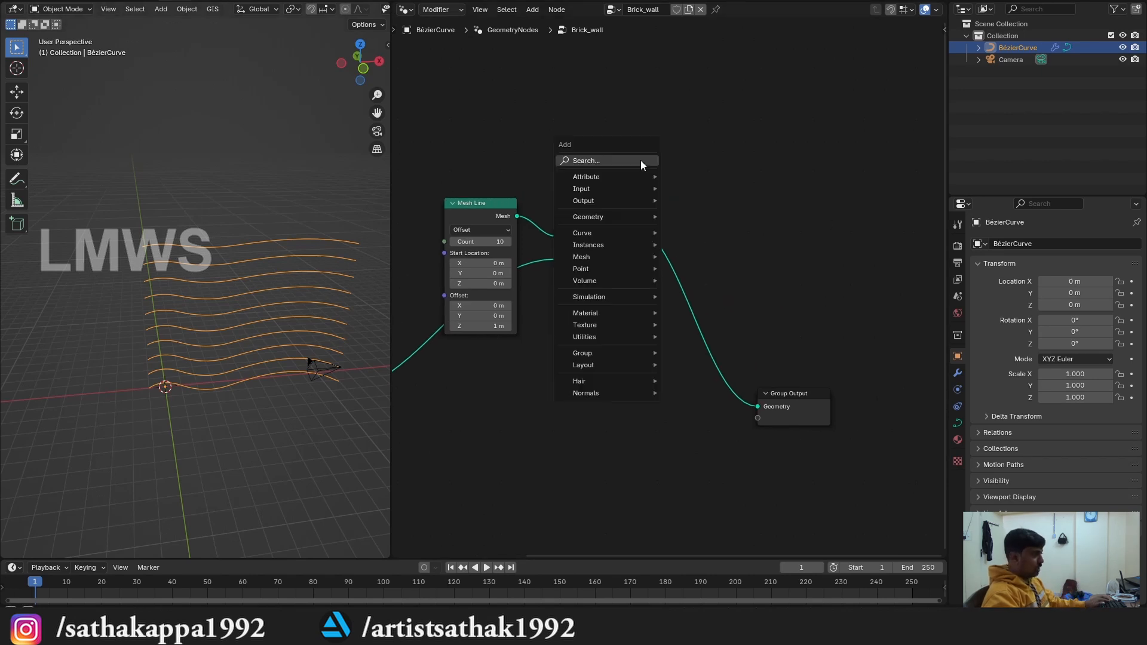
text(cube)
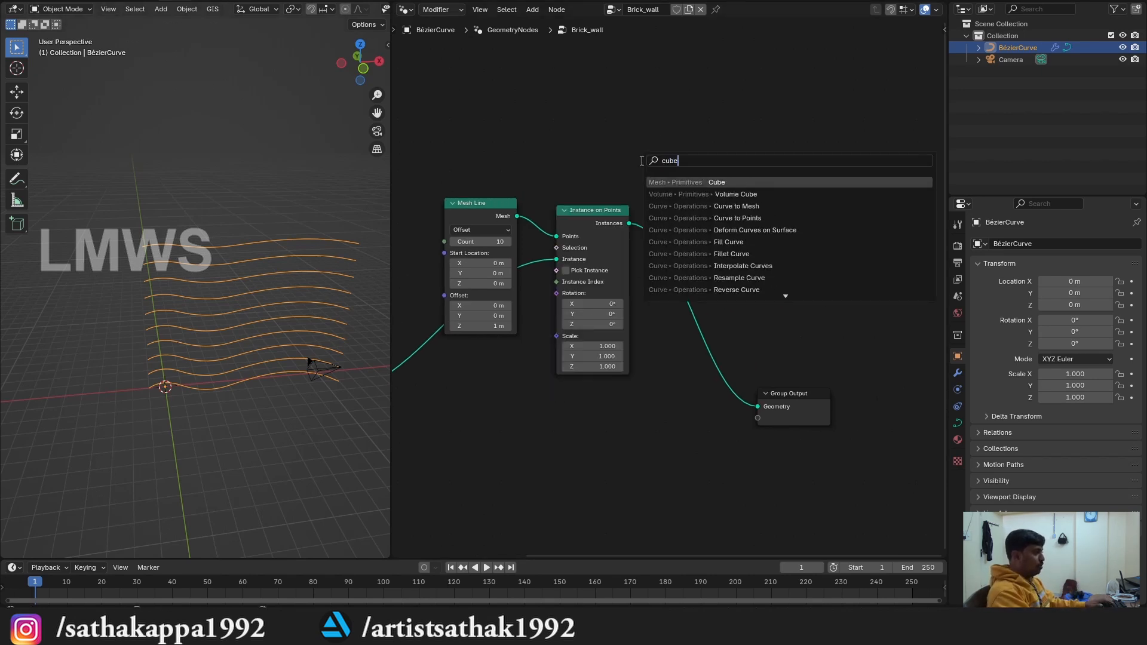
key(Return)
click(456, 468)
scroll(456, 466, down, 1)
middle_drag(455, 466, 529, 376)
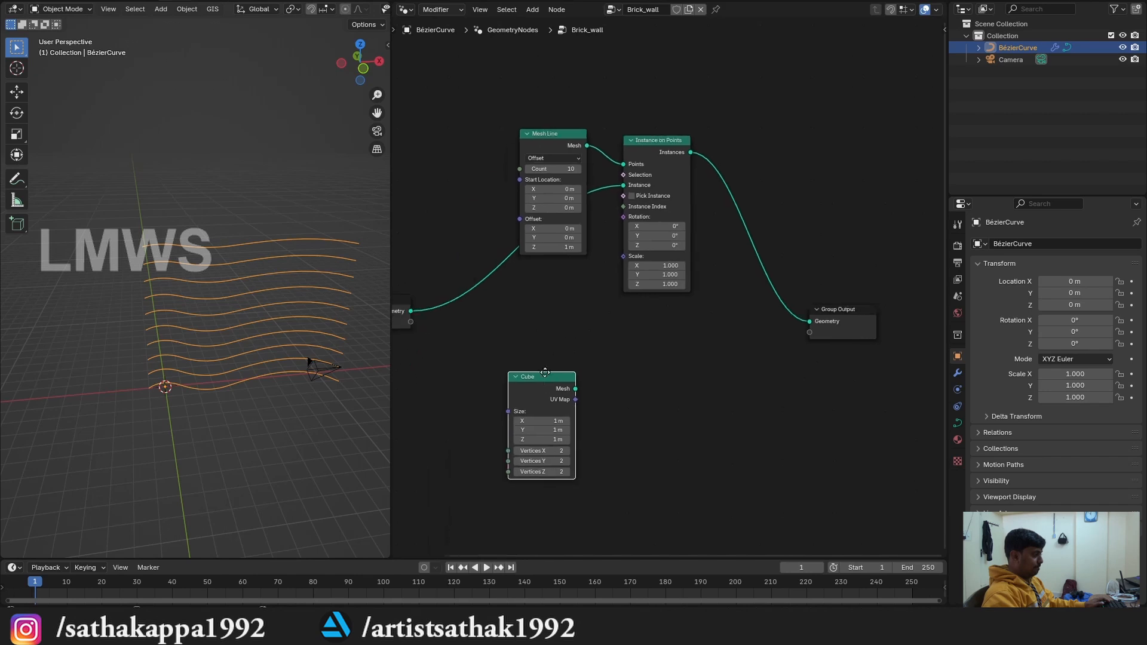
- Connect the Cube node's Mesh output to the Group Output's Geometry input, replacing the Instance on Points link
drag(529, 376, 818, 322)
scroll(615, 332, down, 1)
middle_drag(246, 421, 207, 393)
key(KP_1)
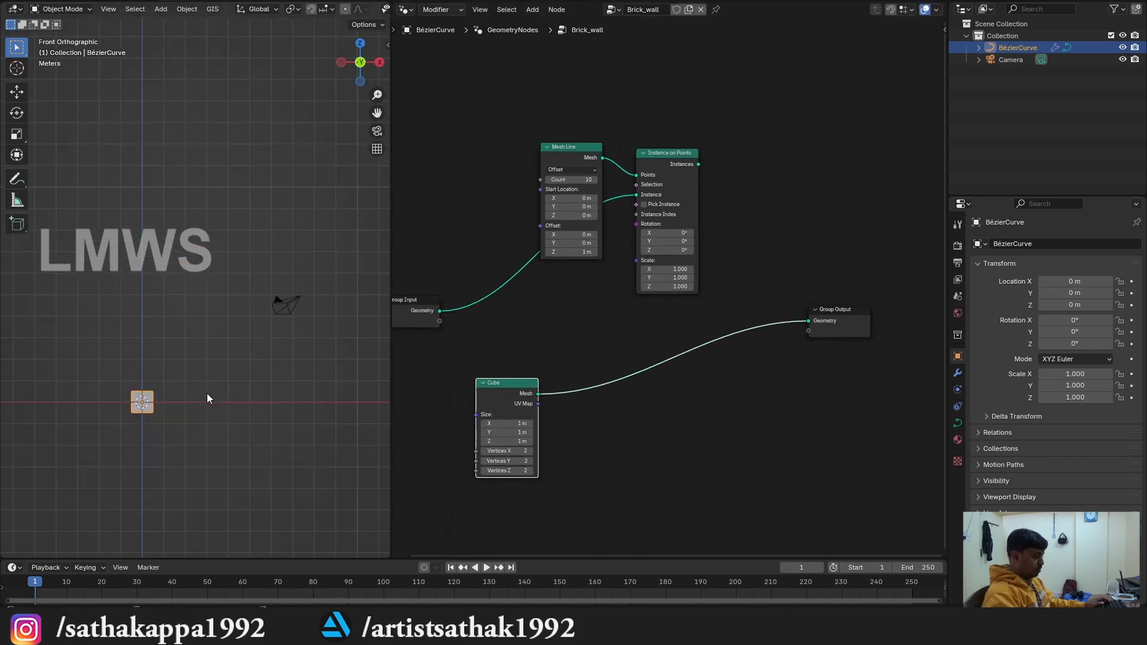
- Set the Cube node's X size to 2 m to give the brick its elongated shape
scroll(531, 450, up, 1)
scroll(531, 451, up, 1)
middle_drag(530, 451, 709, 350)
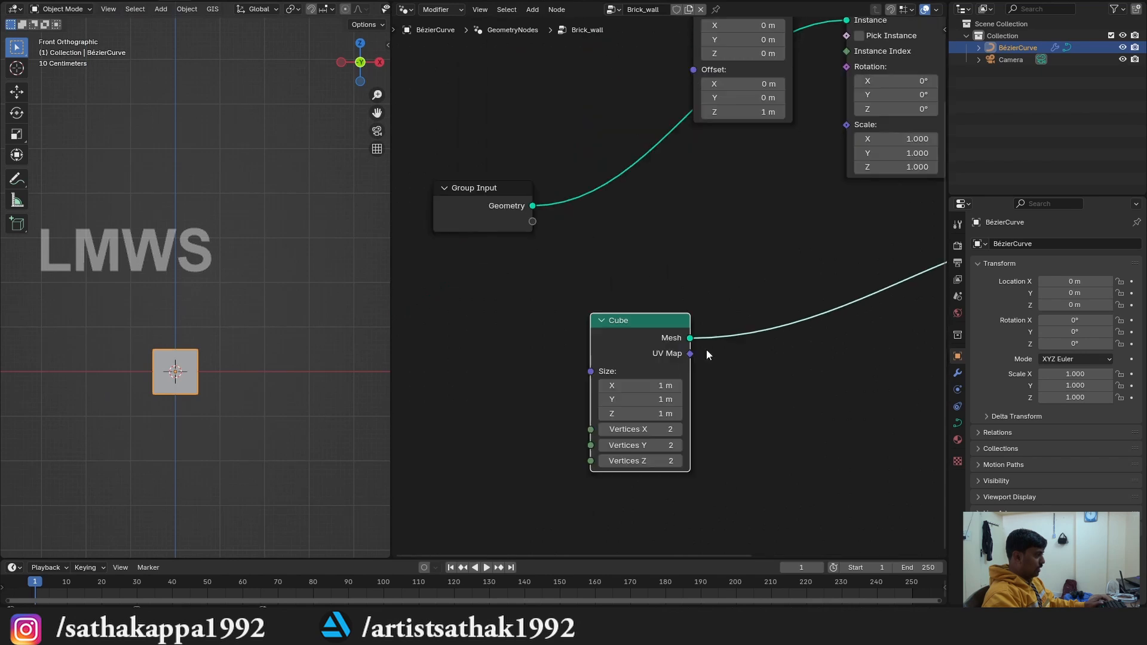
click(641, 385)
text(2)
key(Return)
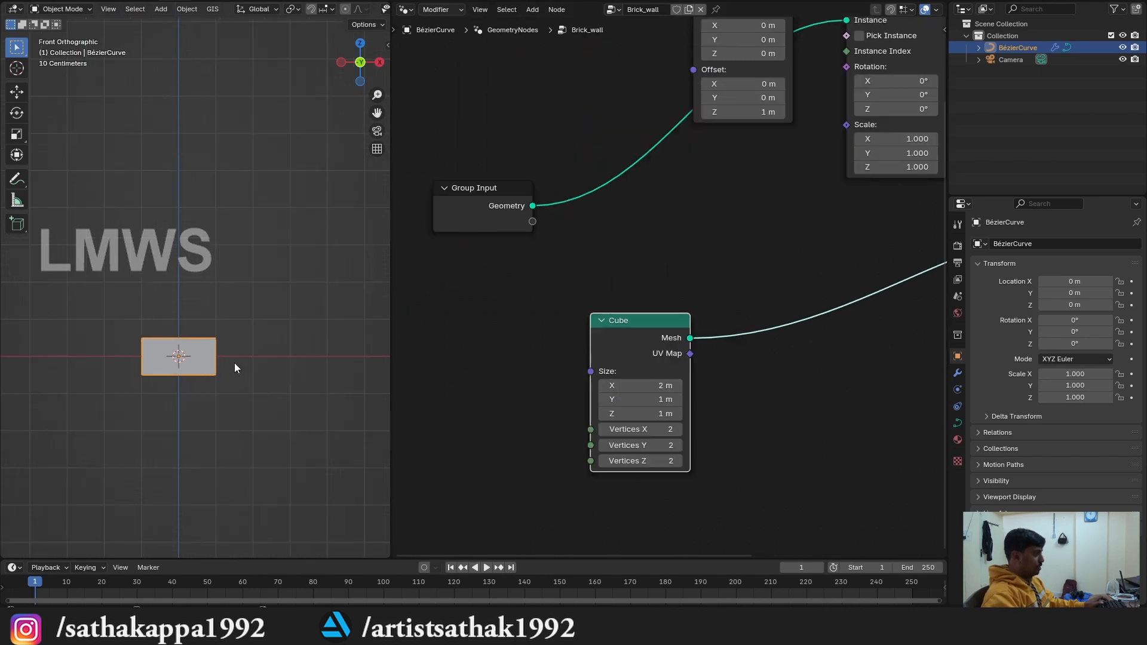
- Set the Cube node's Vertices X, Y and Z to 4 all together
middle_drag(234, 364, 221, 394)
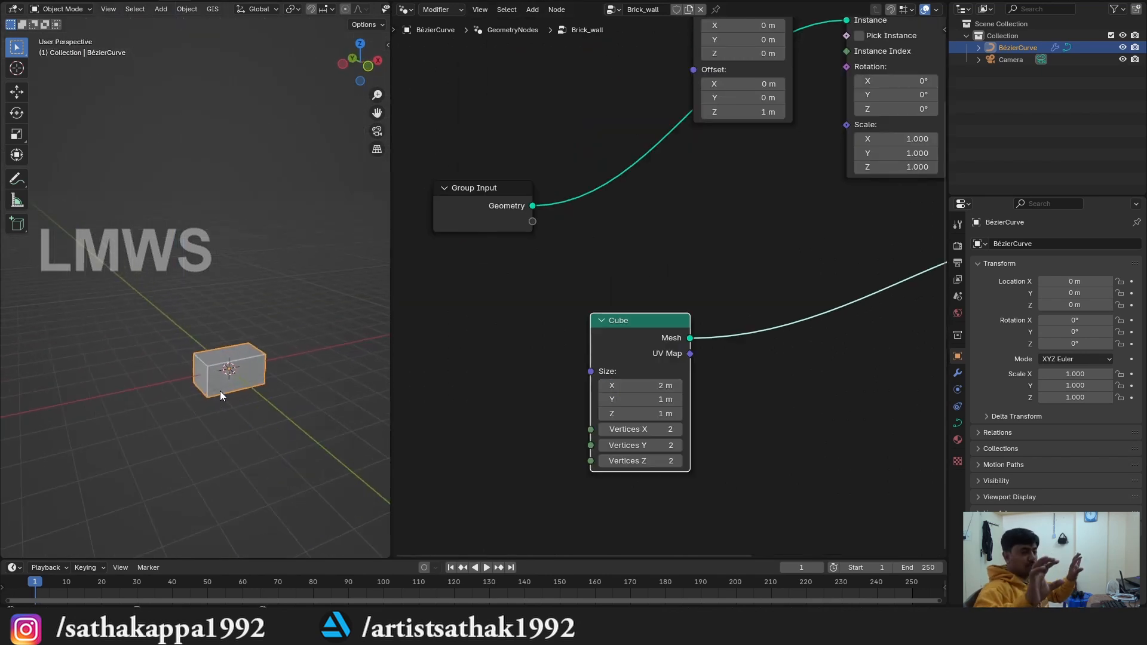
drag(639, 432, 639, 461)
text(4)
key(Return)
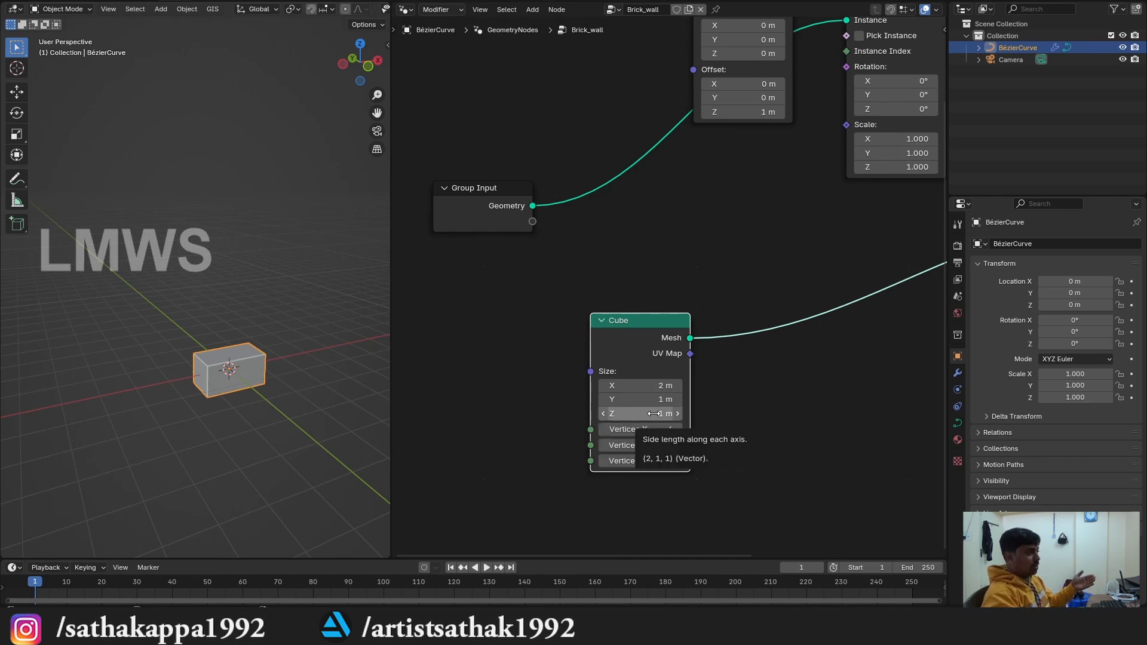
- Insert a Subdivision Surface node into the link between the Cube and the Group Output
key(shift+a)
text(subd)
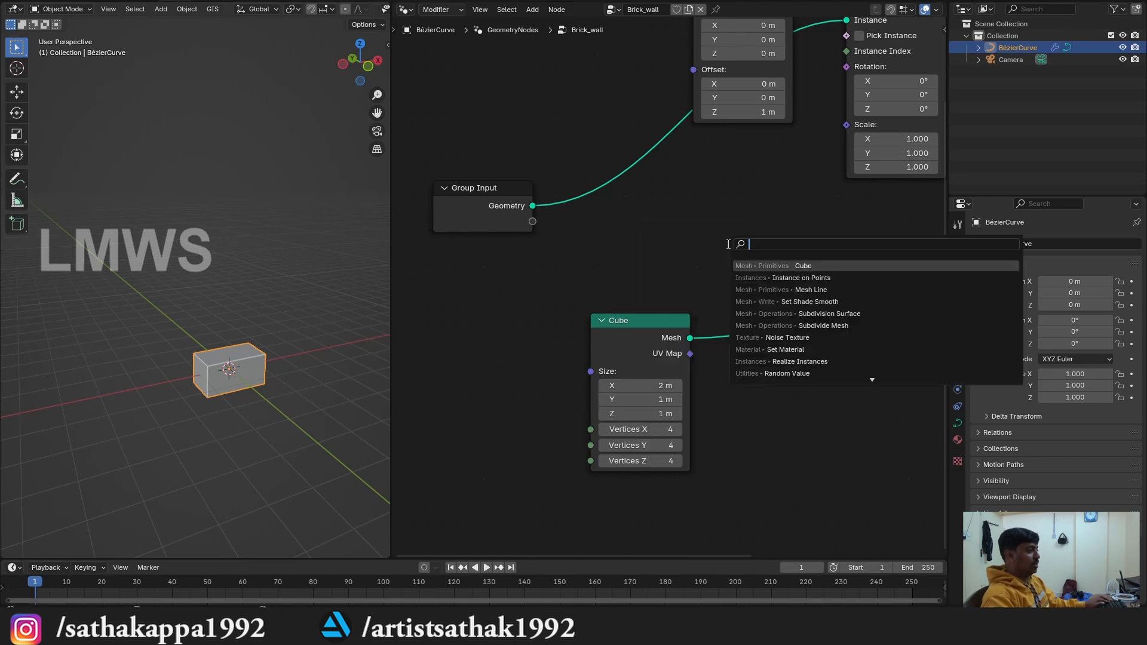
key(Down)
key(Down)
key(Return)
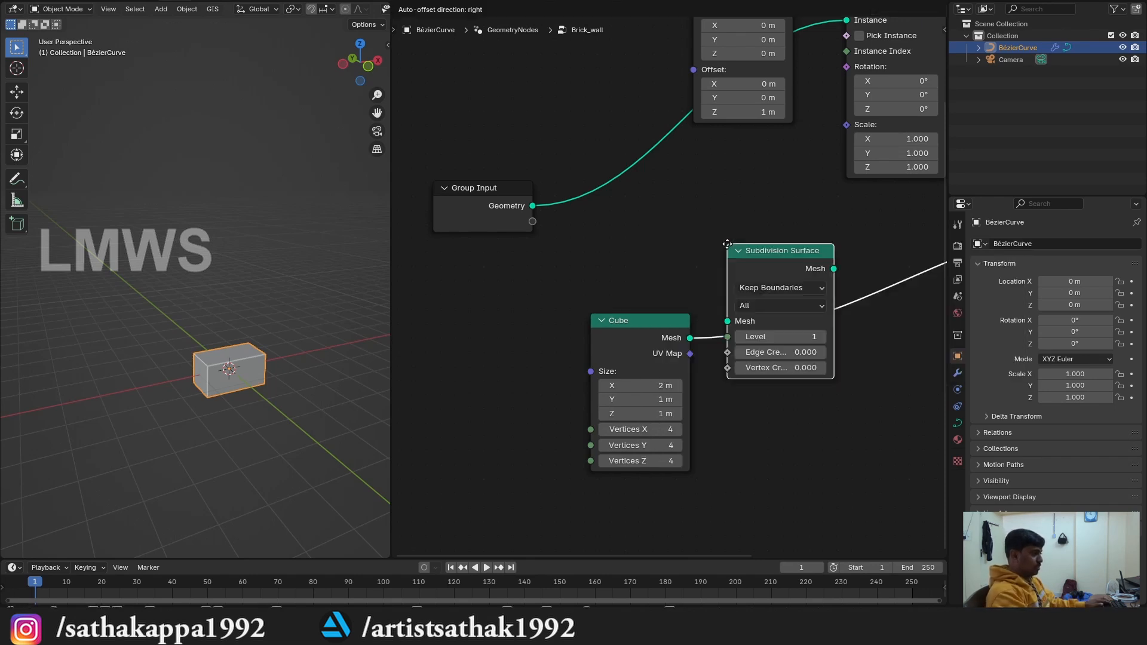
click(717, 293)
- Set the Subdivision Surface node's Edge Crease to about 0.531 and its Level to 4
scroll(329, 389, up, 4)
middle_drag(271, 391, 296, 369)
scroll(248, 337, up, 1)
scroll(248, 336, down, 2)
scroll(244, 363, up, 4)
mouse_move(763, 411)
mouse_down()
mouse_move(789, 411)
mouse_move(754, 405)
mouse_move(781, 408)
mouse_up()
click(812, 388)
click(813, 388)
click(730, 388)
click(813, 389)
click(813, 389)
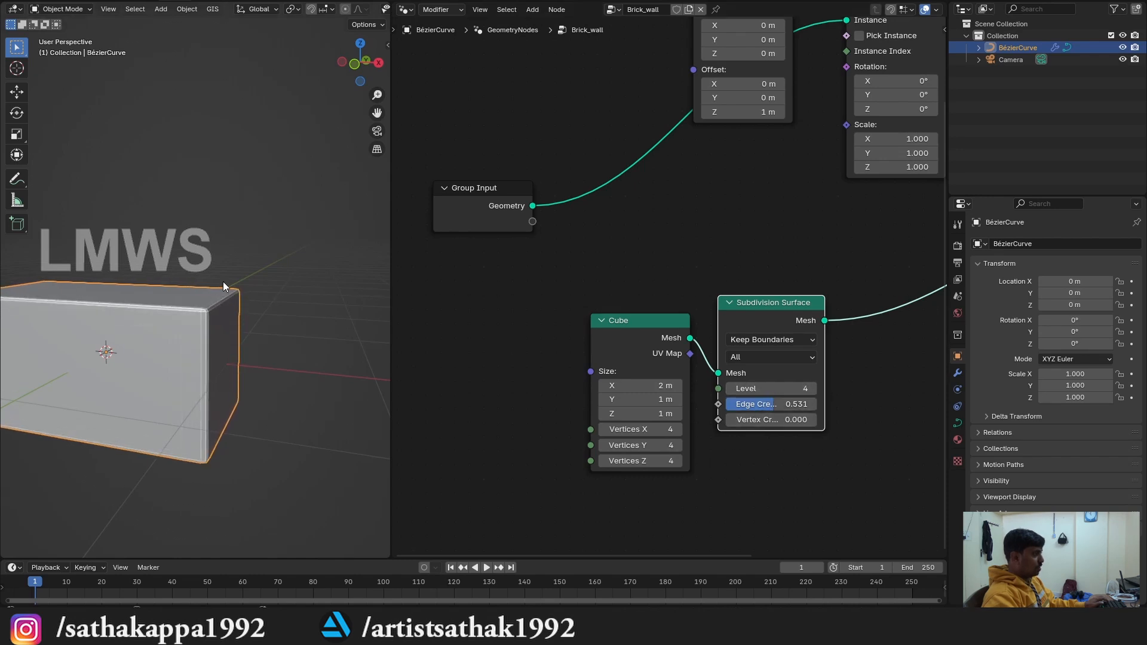
- Insert a Set Shade Smooth node into the link after the Subdivision Surface node
scroll(223, 281, down, 3)
click(231, 247)
middle_drag(761, 367, 593, 396)
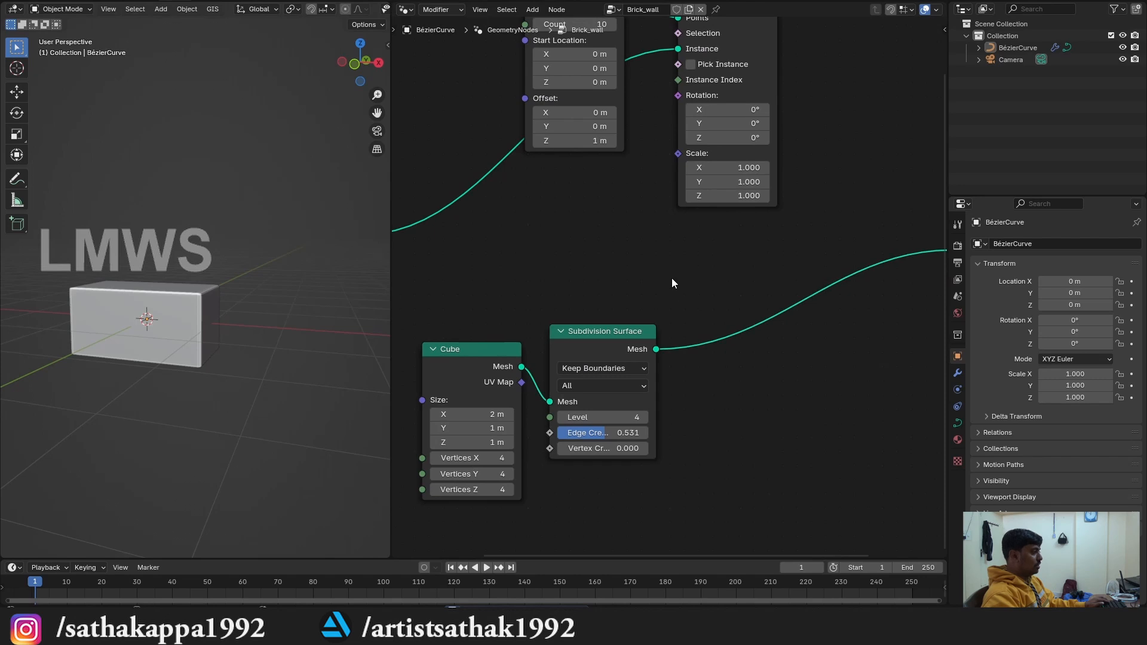
key(shift+a)
text(shad)
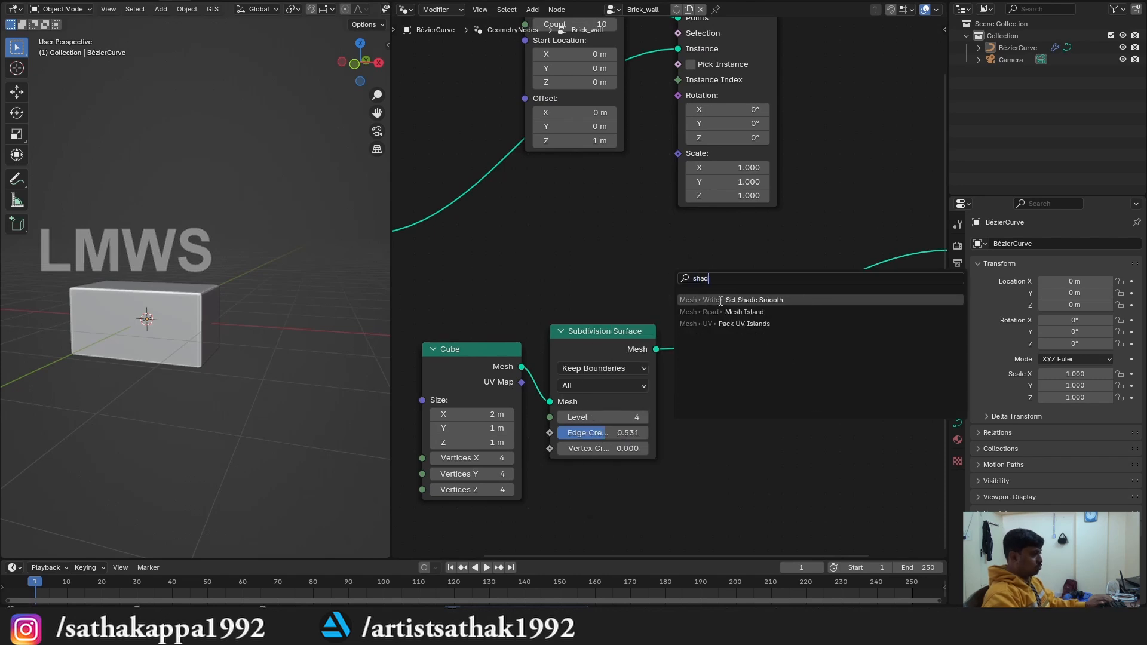
key(Return)
click(681, 312)
- Reconnect the Instances output of the Instance on Points node to the Group Output's Geometry input
middle_drag(303, 276, 267, 294)
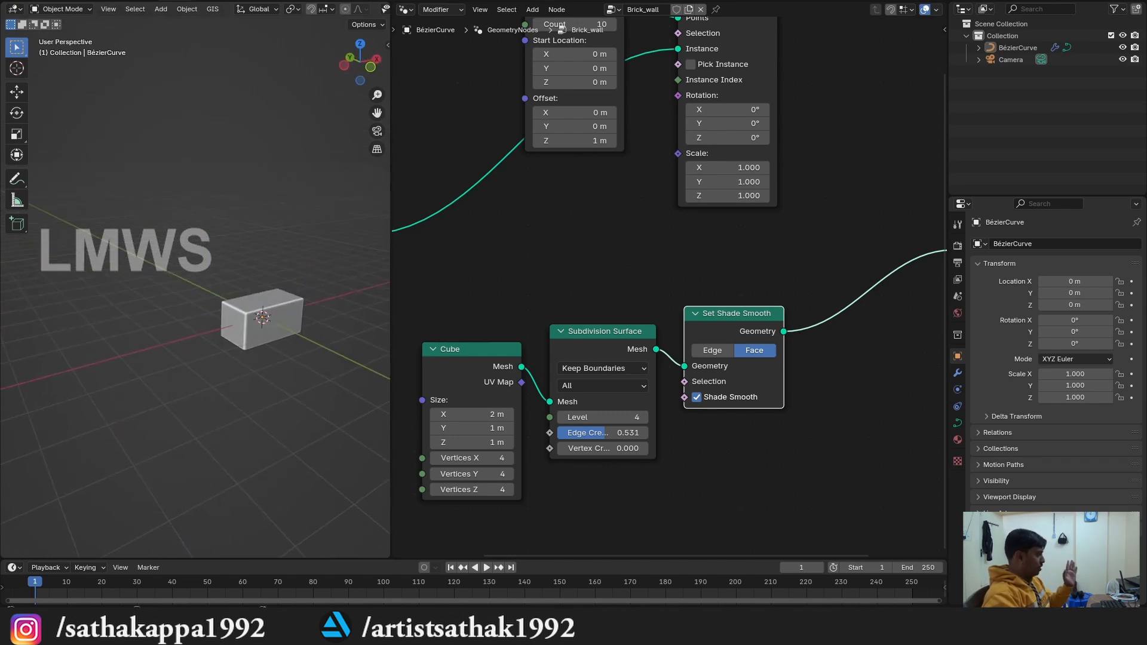
middle_drag(267, 294, 141, 354)
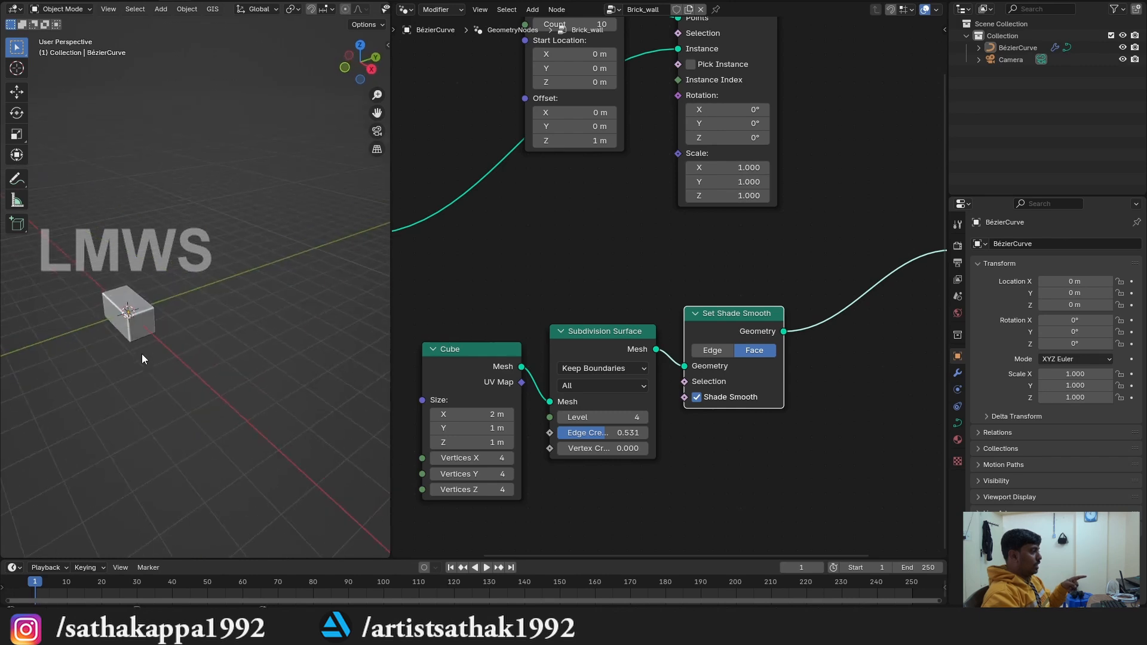
click(141, 339)
scroll(576, 317, down, 3)
scroll(595, 287, up, 1)
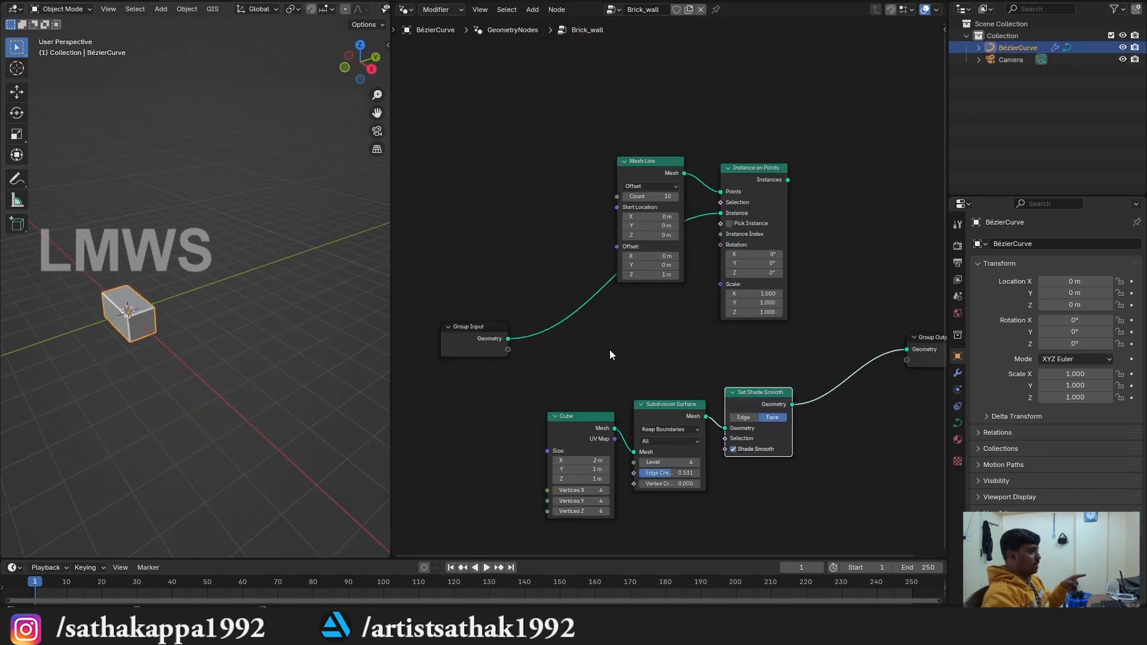
drag(797, 171, 887, 353)
middle_drag(111, 293, 210, 310)
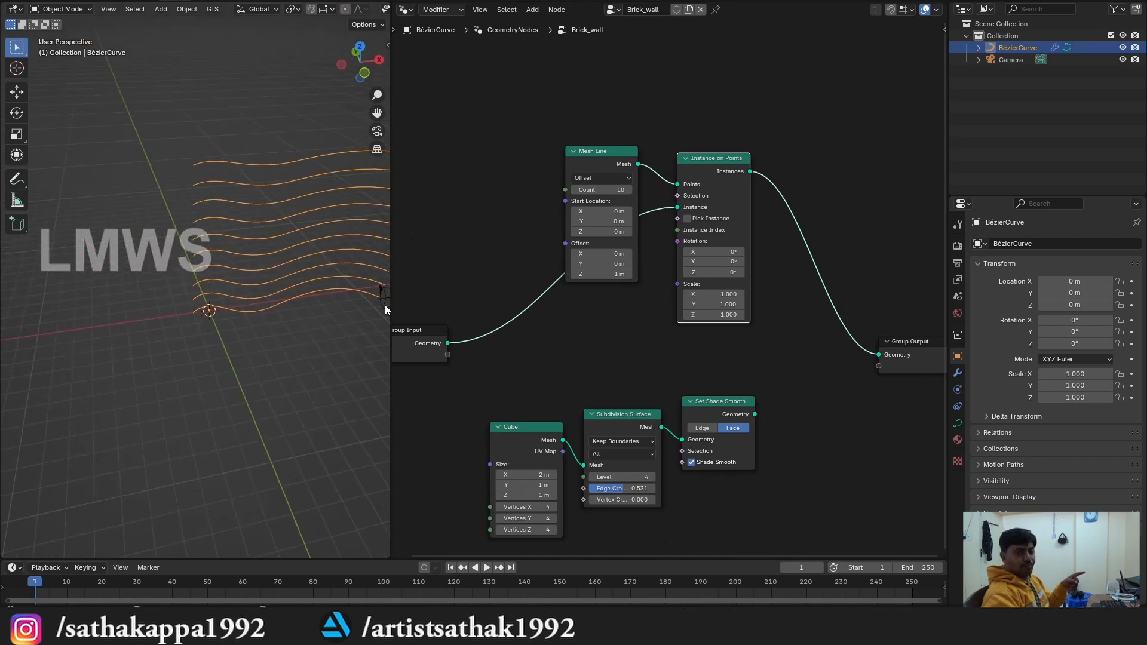
scroll(346, 307, up, 1)
- Insert a Resample Curve node between Instance on Points and the Group Output, keeping its mode at Count
click(836, 216)
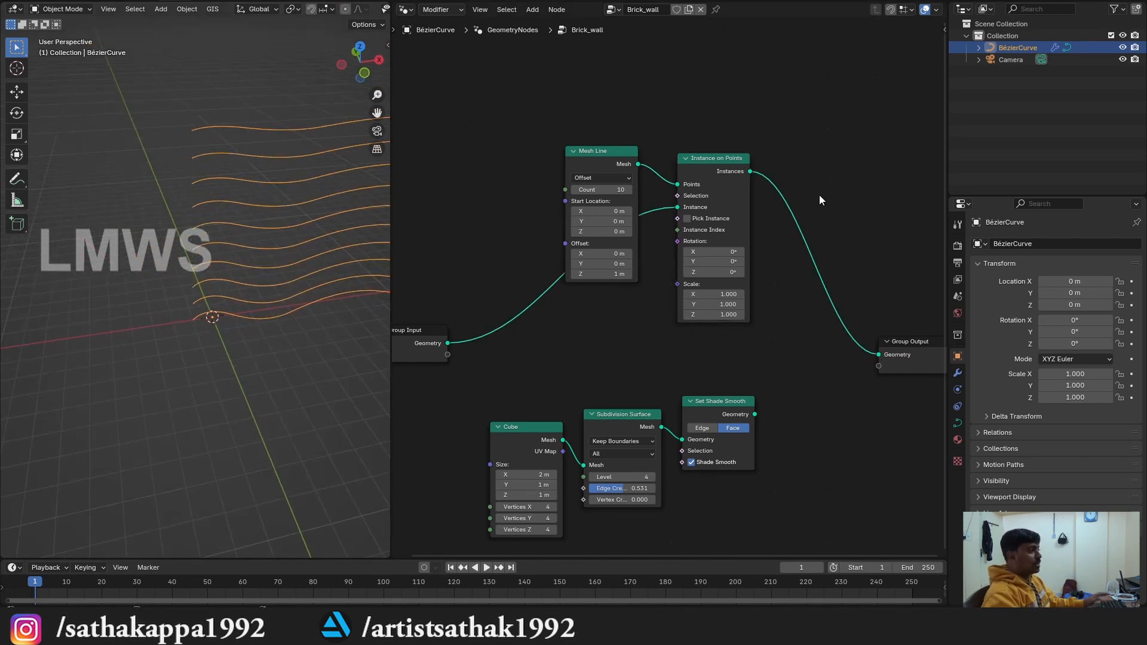
key(shift+a)
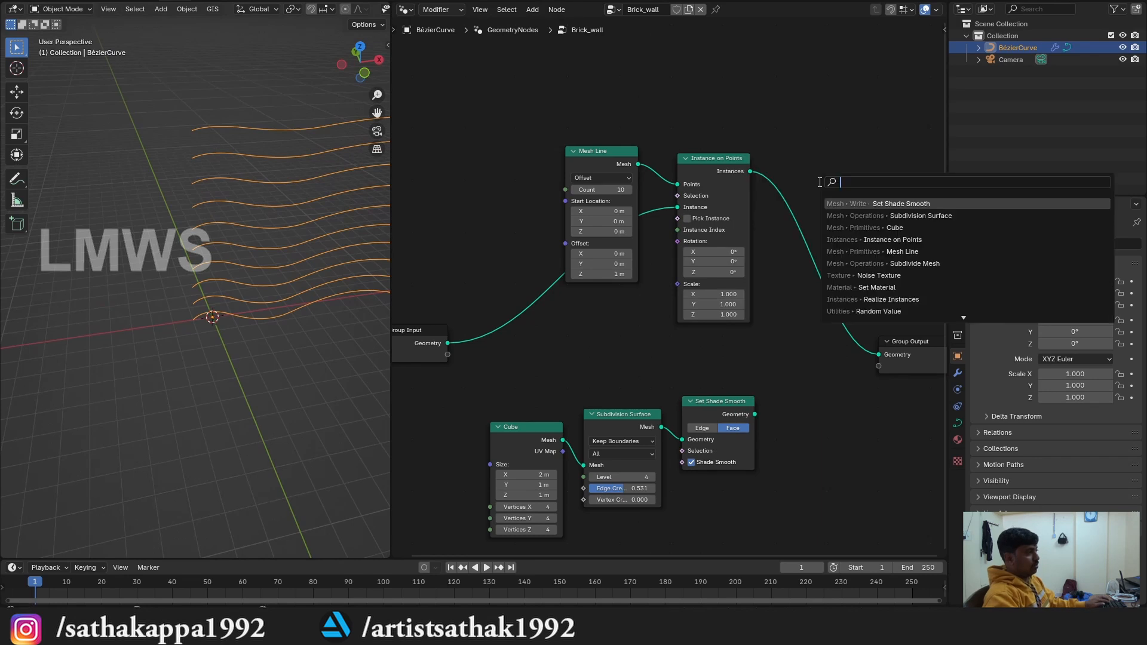
text(res)
click(886, 204)
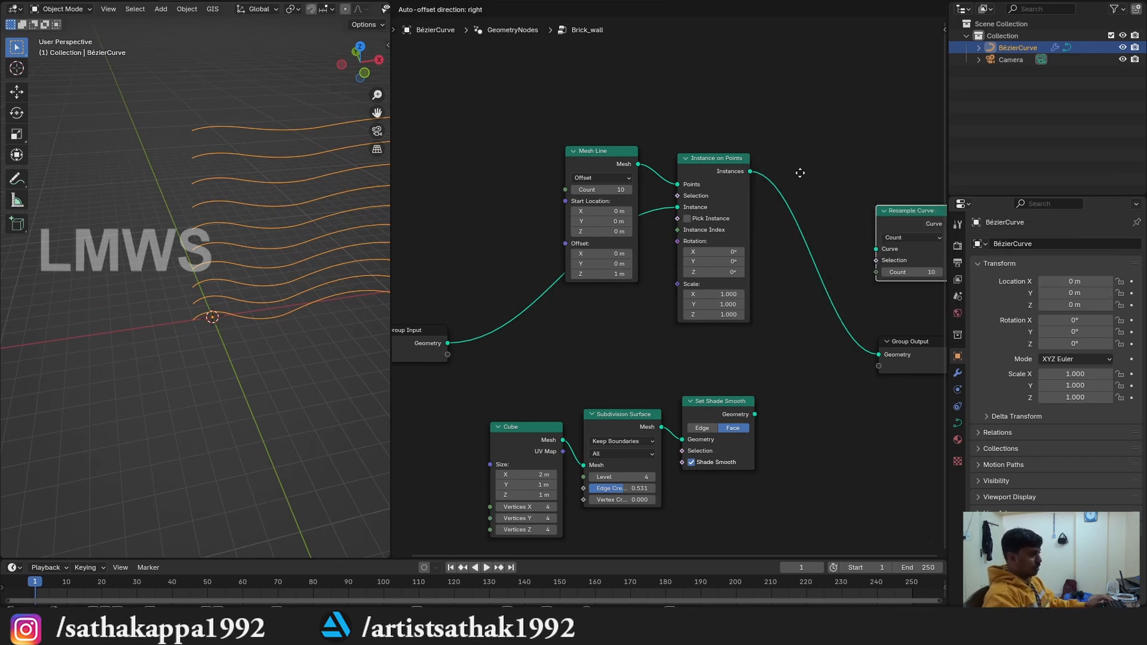
click(807, 187)
click(806, 189)
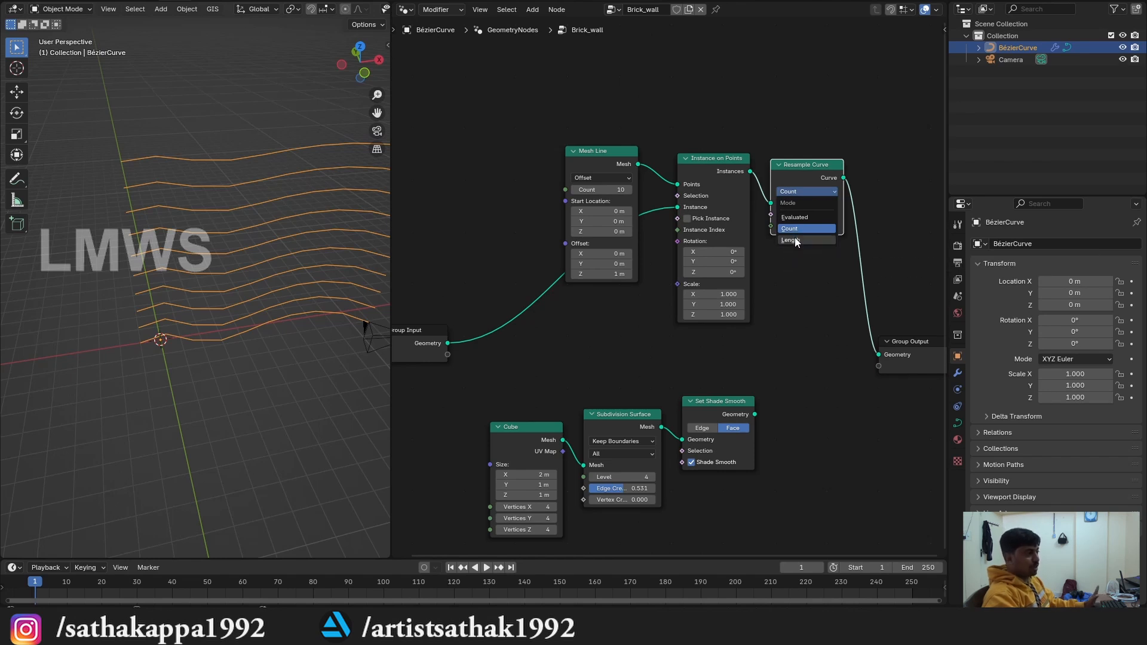
click(796, 230)
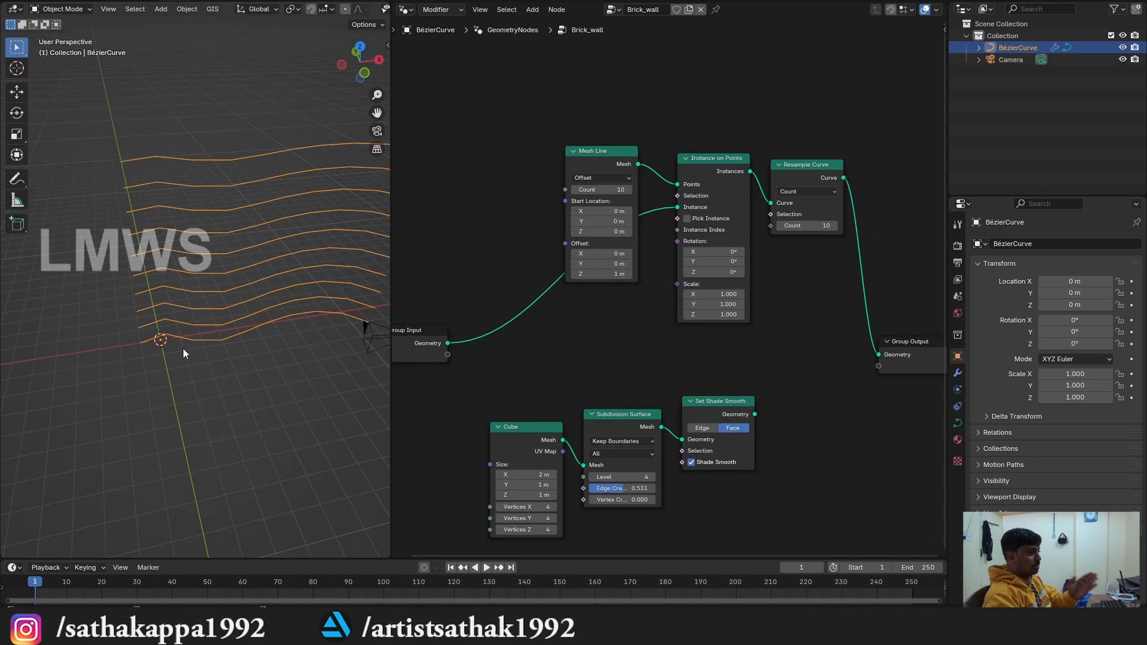
click(809, 210)
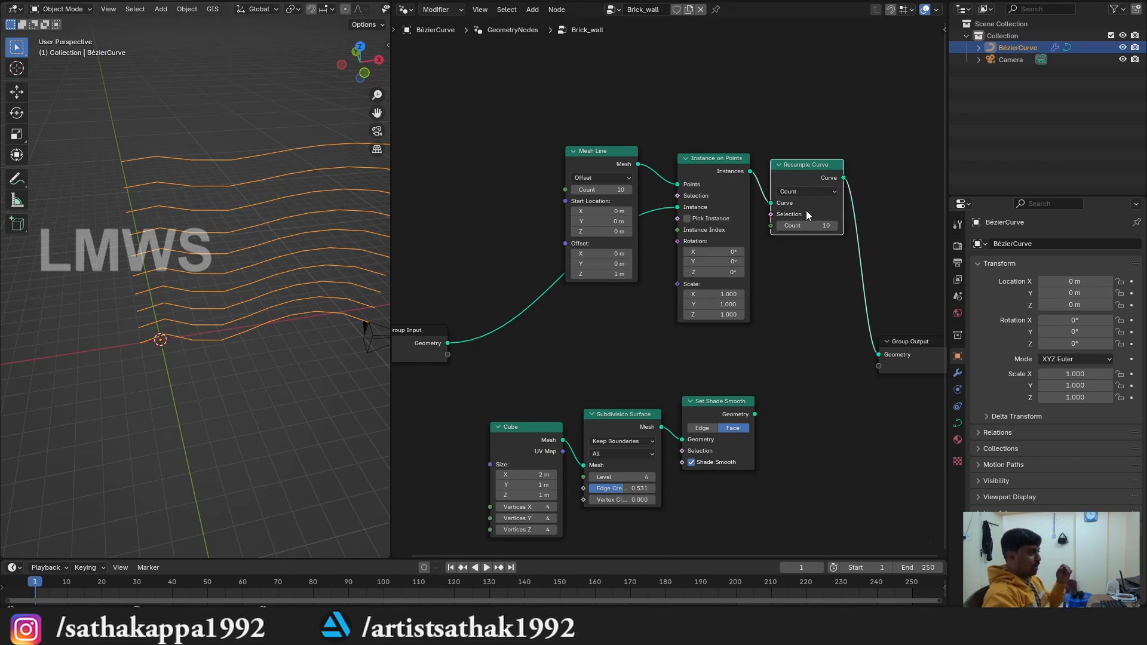
scroll(300, 328, down, 2)
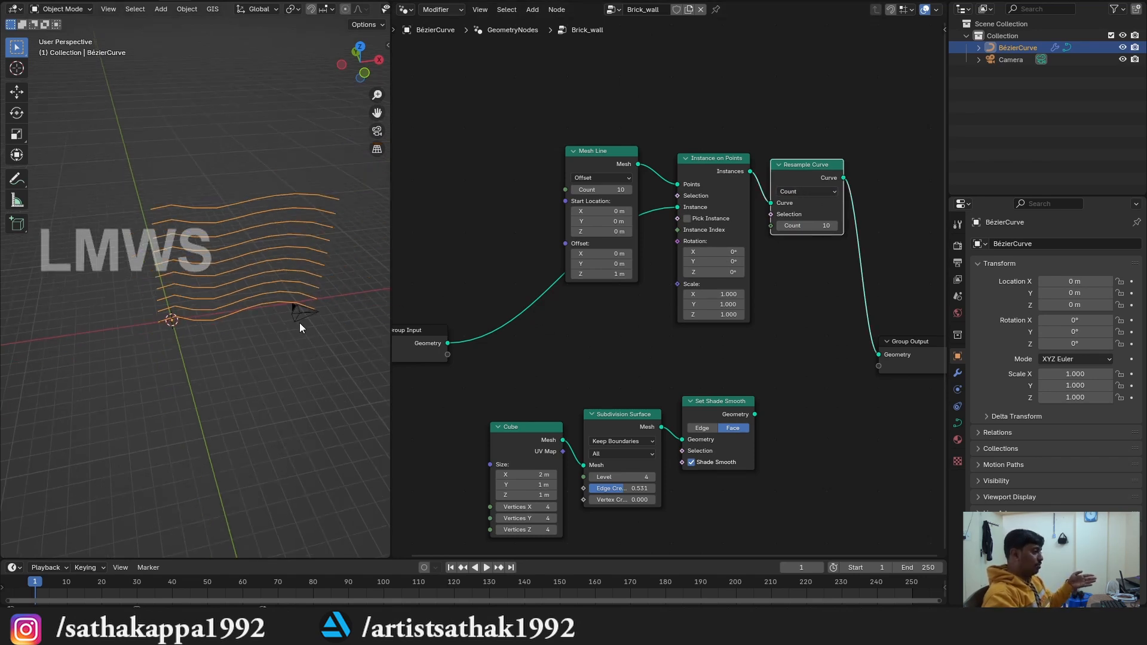
key(Tab)
middle_drag(302, 300, 248, 323)
key(g)
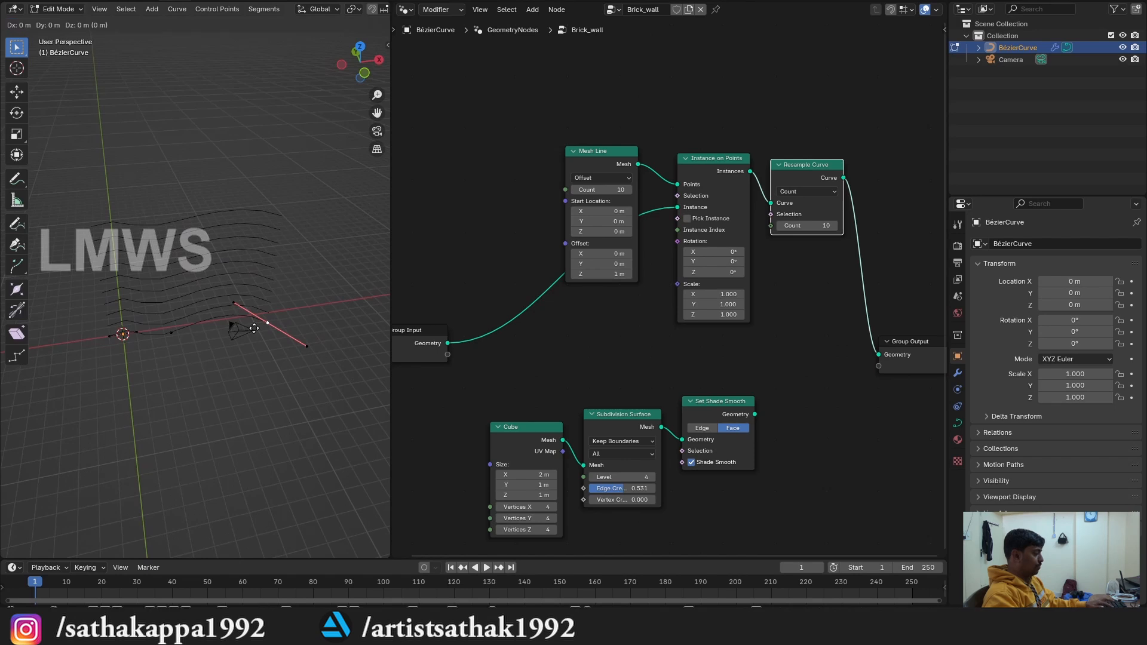
key(shift+z)
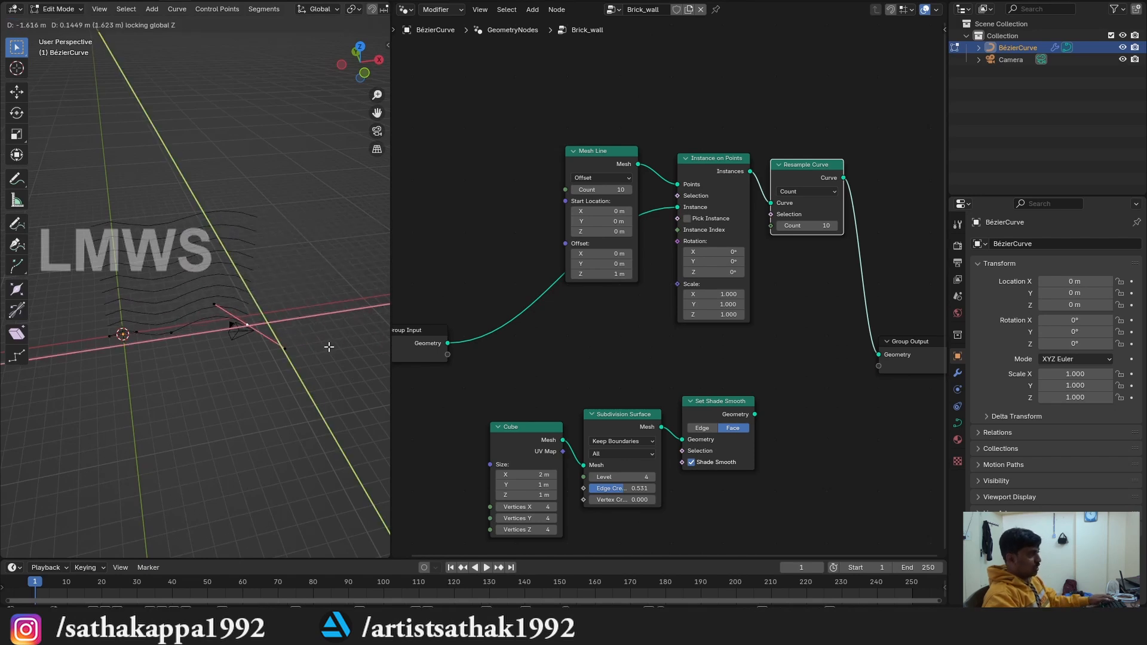
key(Escape)
key(Tab)
- Switch the Resample Curve node's mode to Length
click(808, 192)
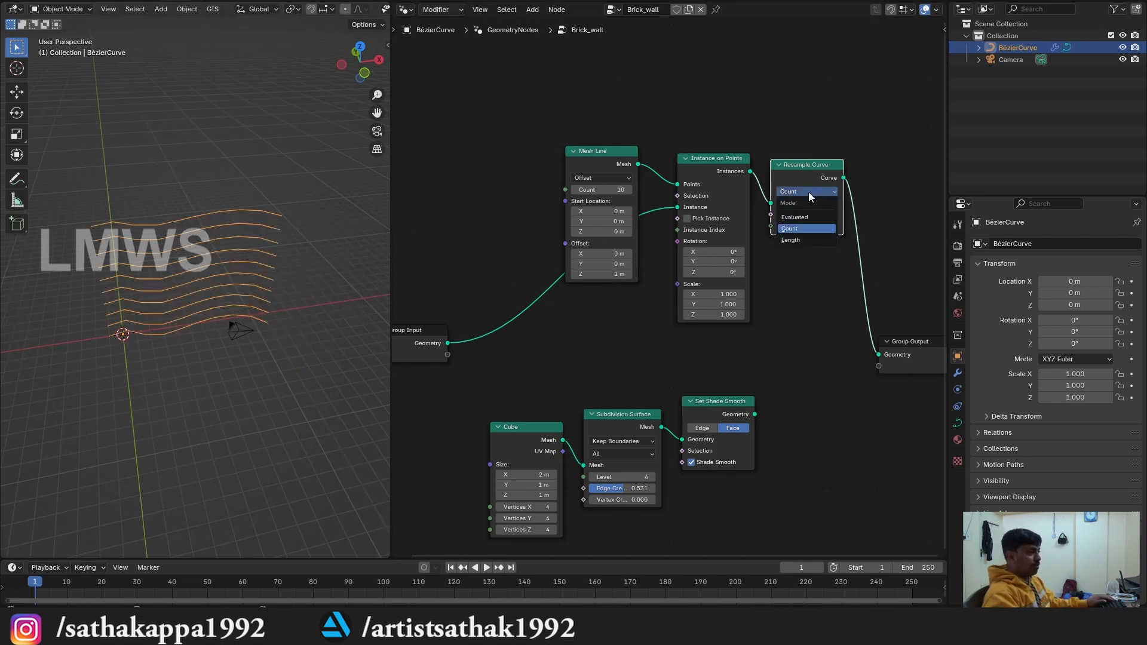
click(796, 240)
scroll(376, 257, up, 3)
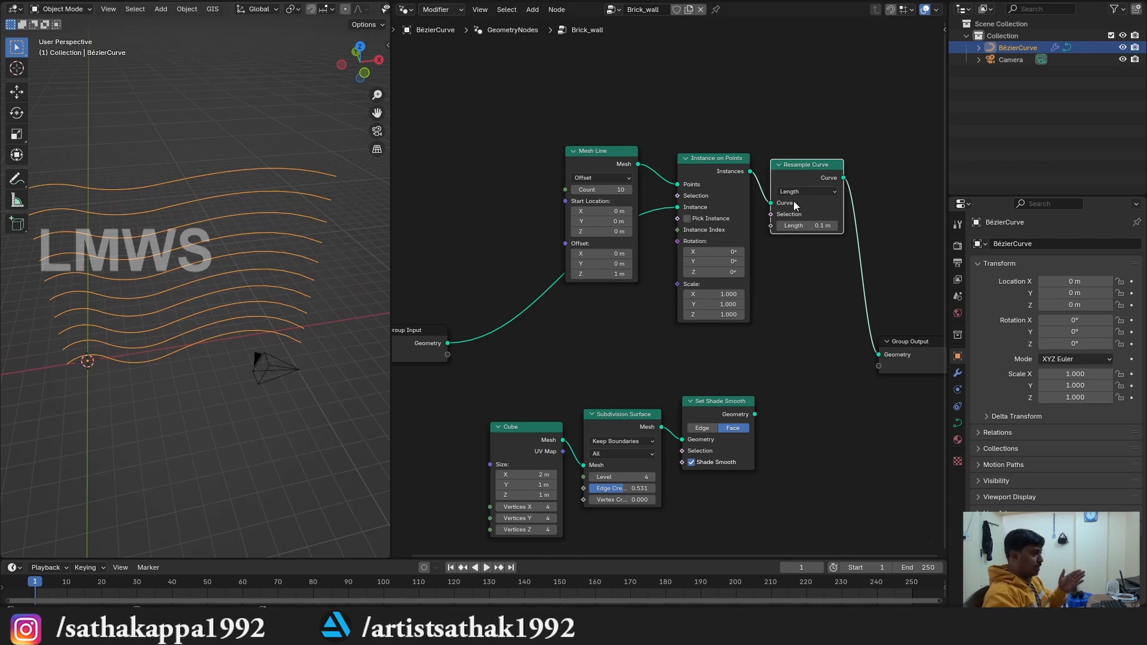
click(806, 241)
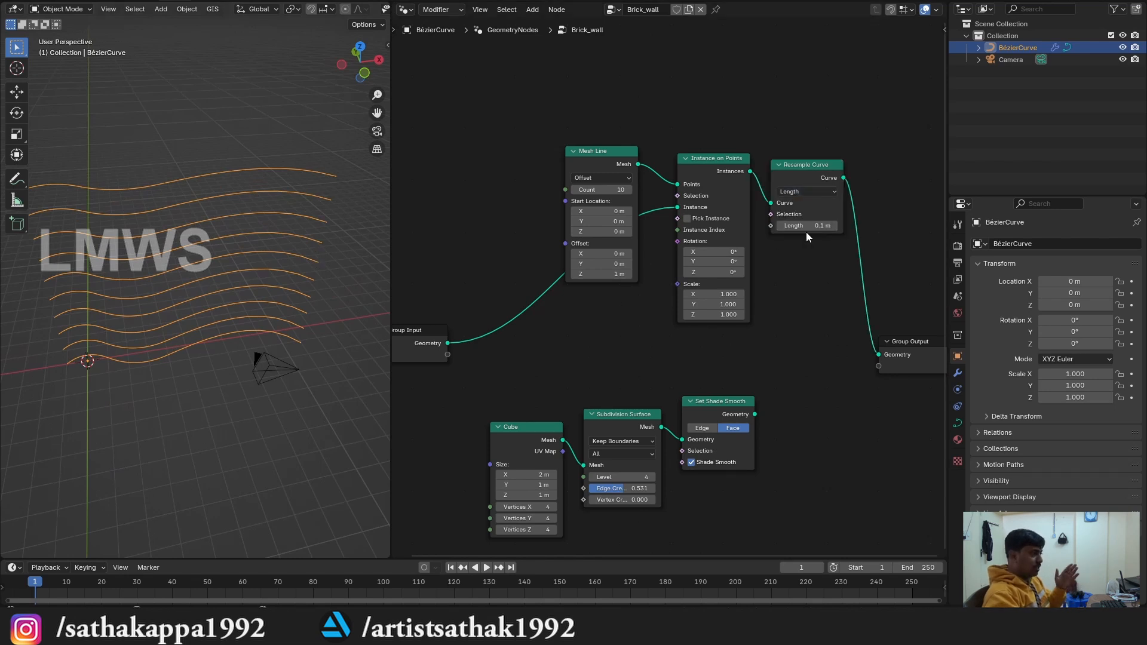
- Move the Group Output farther along to make room and insert a second Instance on Points node after Resample Curve
middle_drag(785, 314, 583, 348)
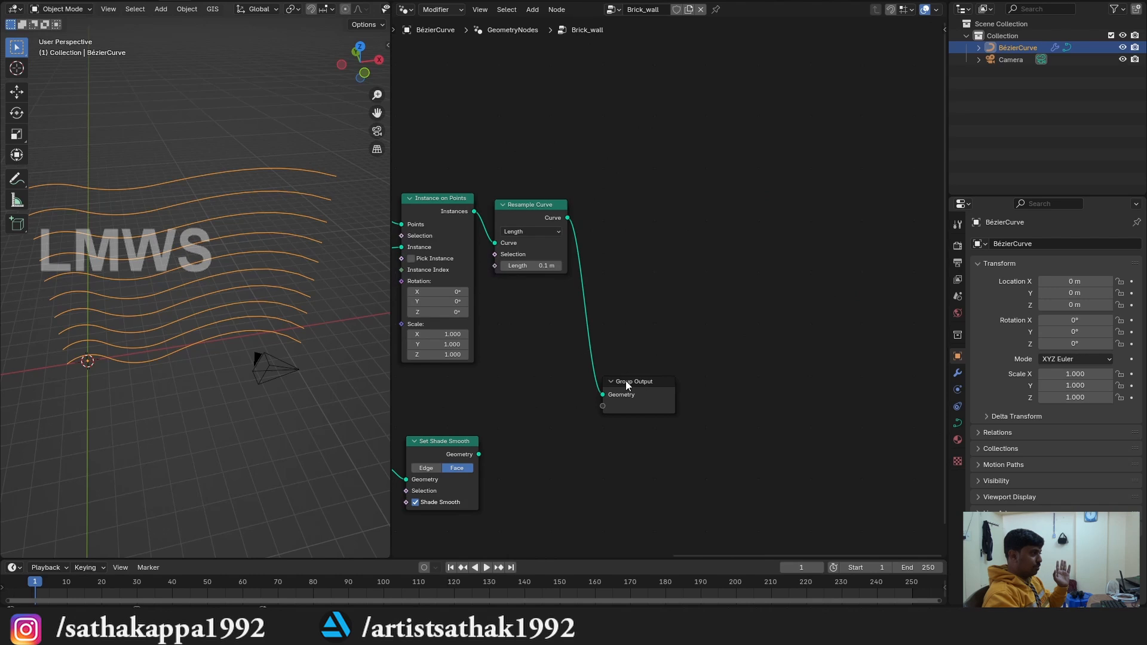
drag(627, 386, 843, 388)
key(shift+a)
text(ins)
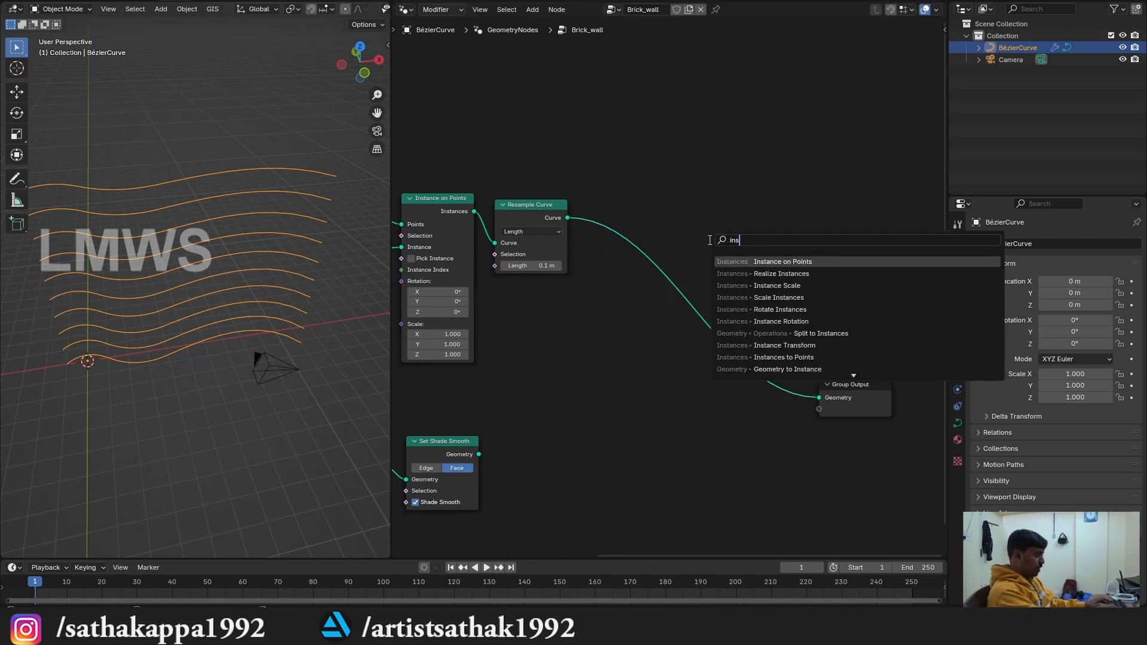
key(Return)
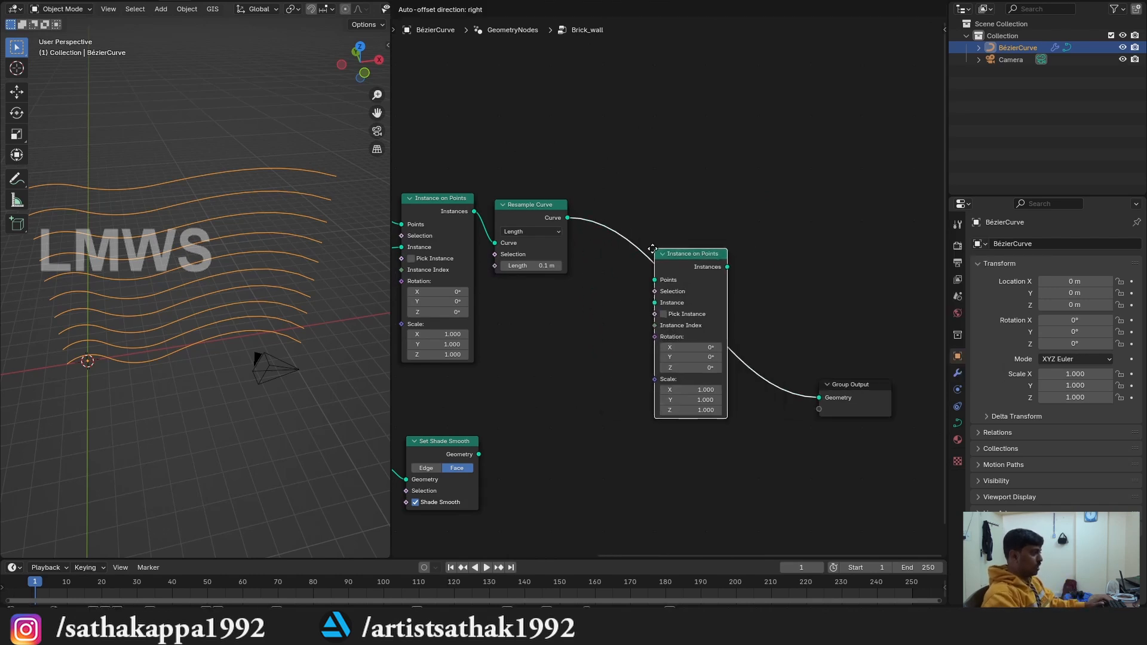
click(652, 249)
middle_drag(500, 436, 727, 371)
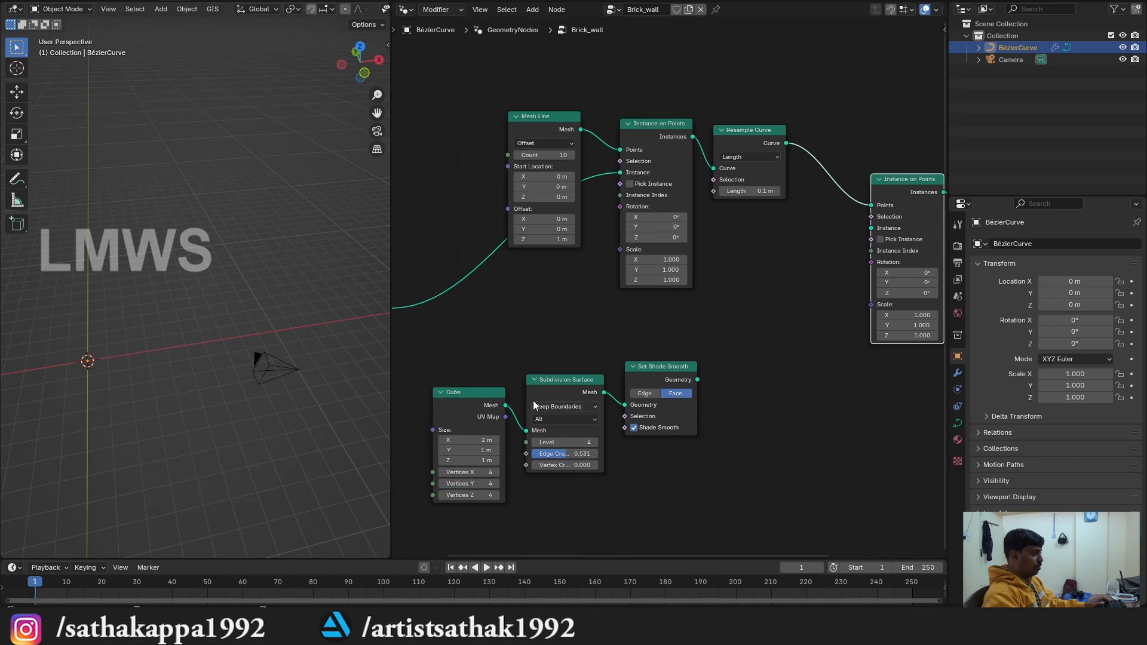
- Connect the Set Shade Smooth node's Geometry output to the Instance input of the second Instance on Points node
scroll(673, 426, down, 1)
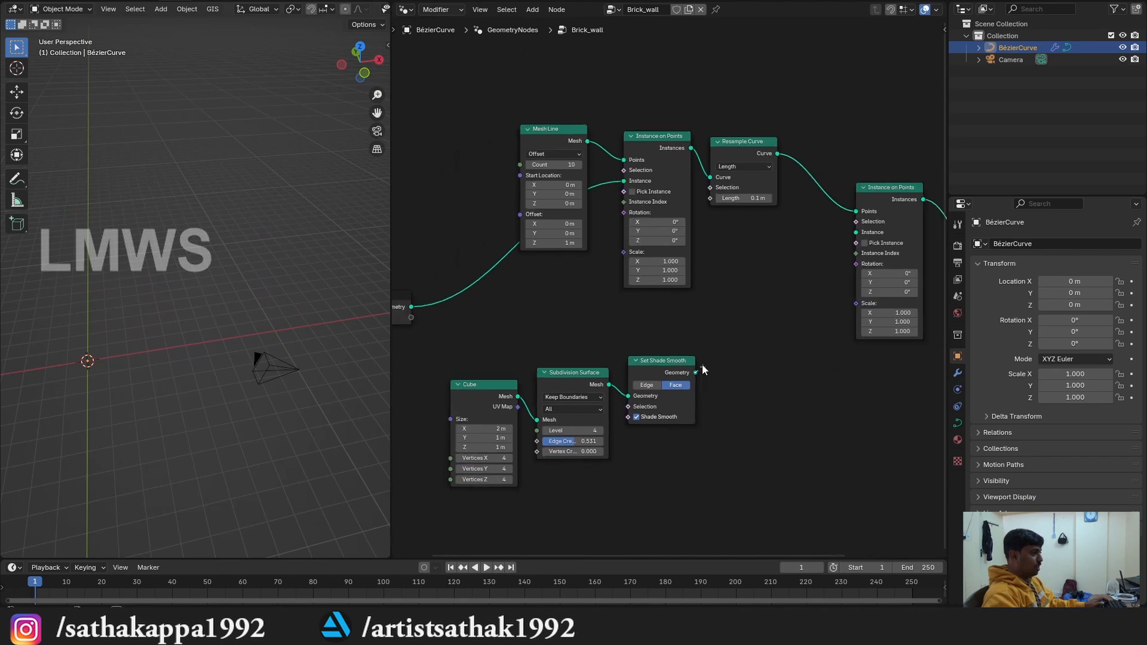
drag(695, 372, 856, 234)
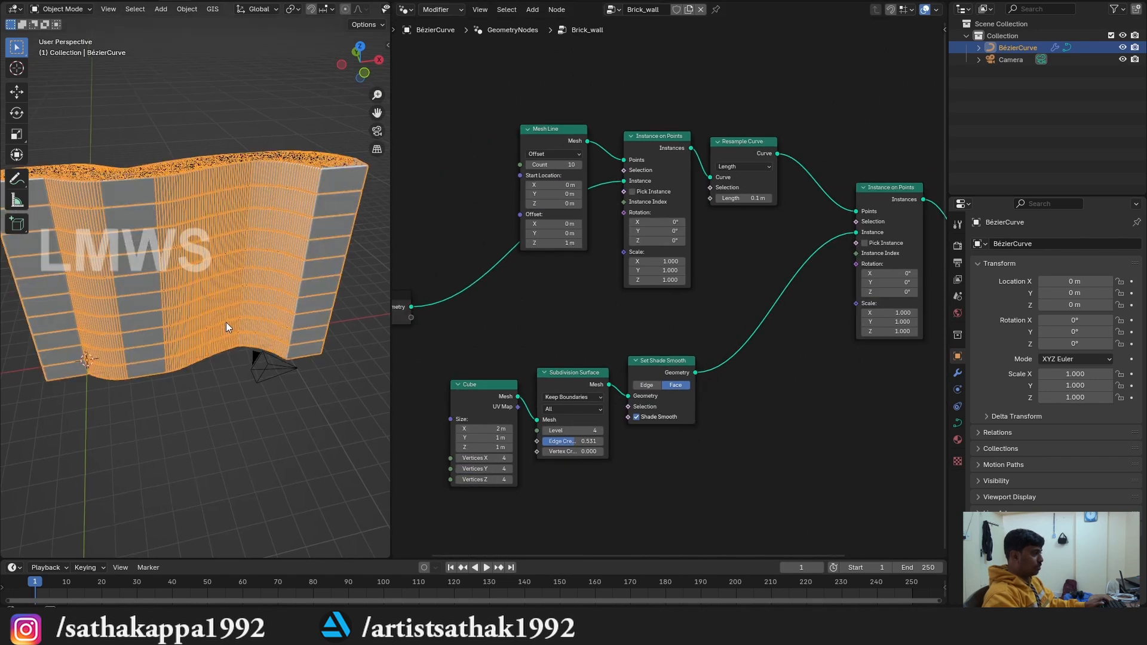
middle_drag(226, 321, 238, 343)
scroll(172, 383, up, 3)
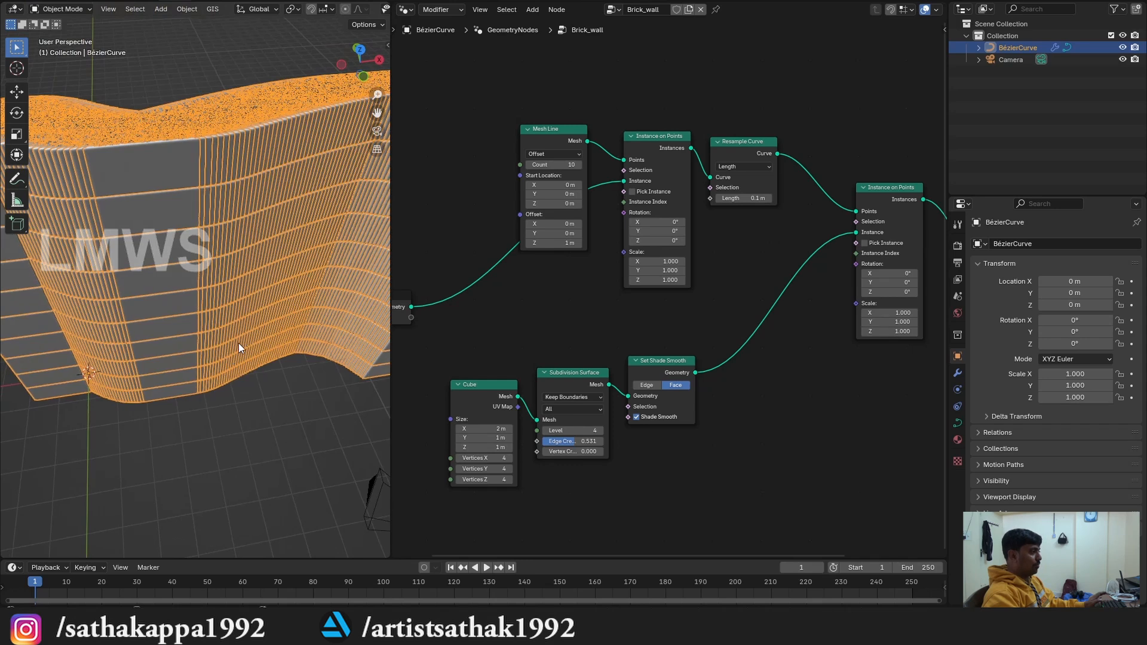
scroll(213, 342, down, 3)
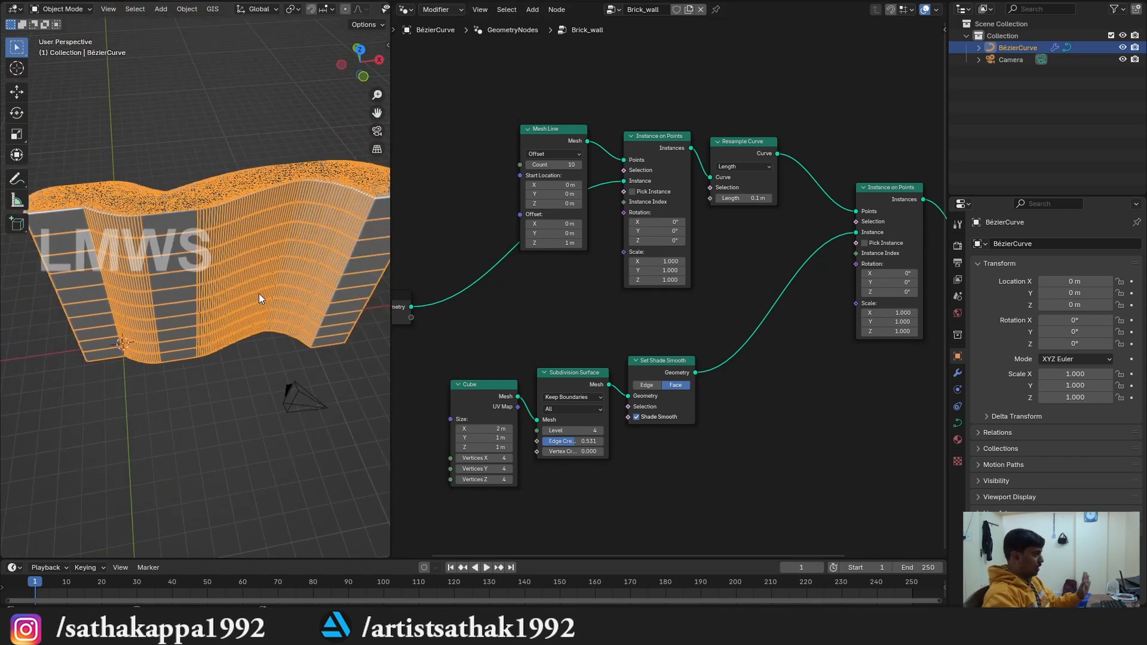
- Set the Resample Curve node's Length to 2 m
scroll(599, 419, up, 1)
middle_drag(600, 420, 679, 378)
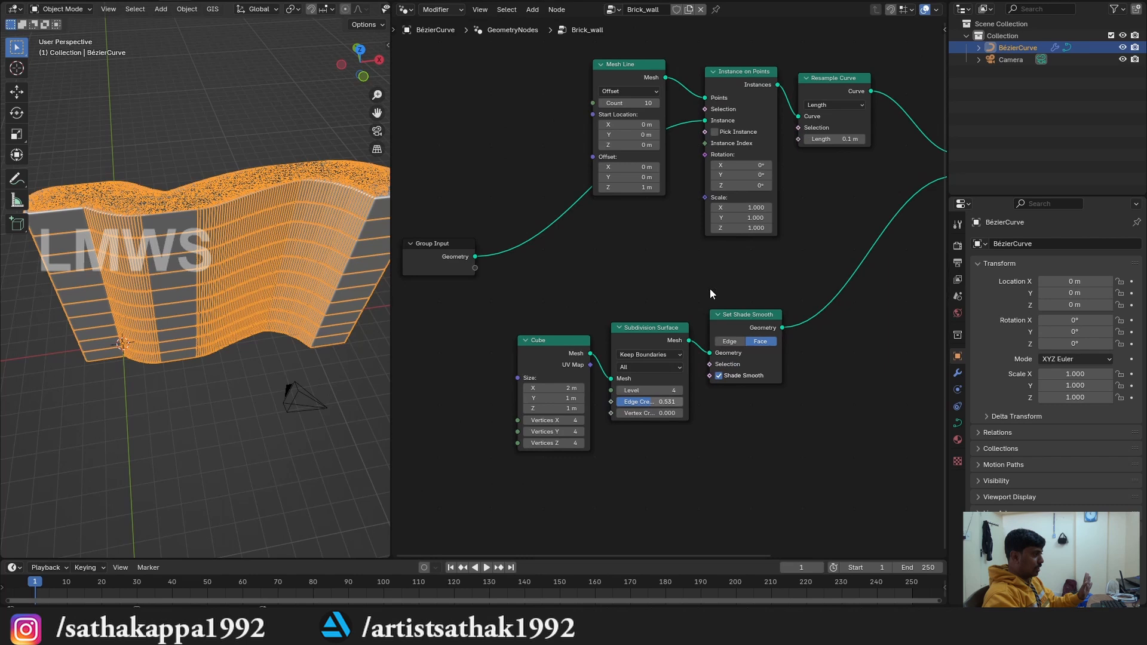
click(831, 138)
text(2)
key(Return)
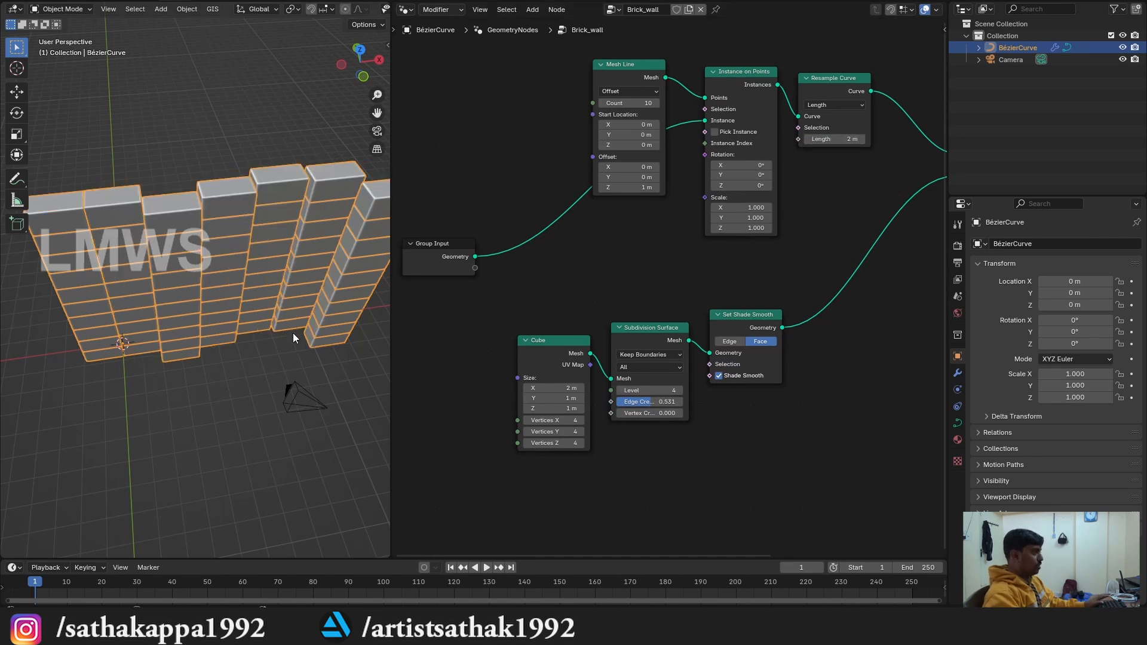
scroll(254, 281, down, 2)
middle_drag(293, 332, 266, 304)
scroll(682, 216, up, 2)
- Move the Group Output node farther away from the second Instance on Points node to free up space between them
middle_drag(855, 81, 761, 125)
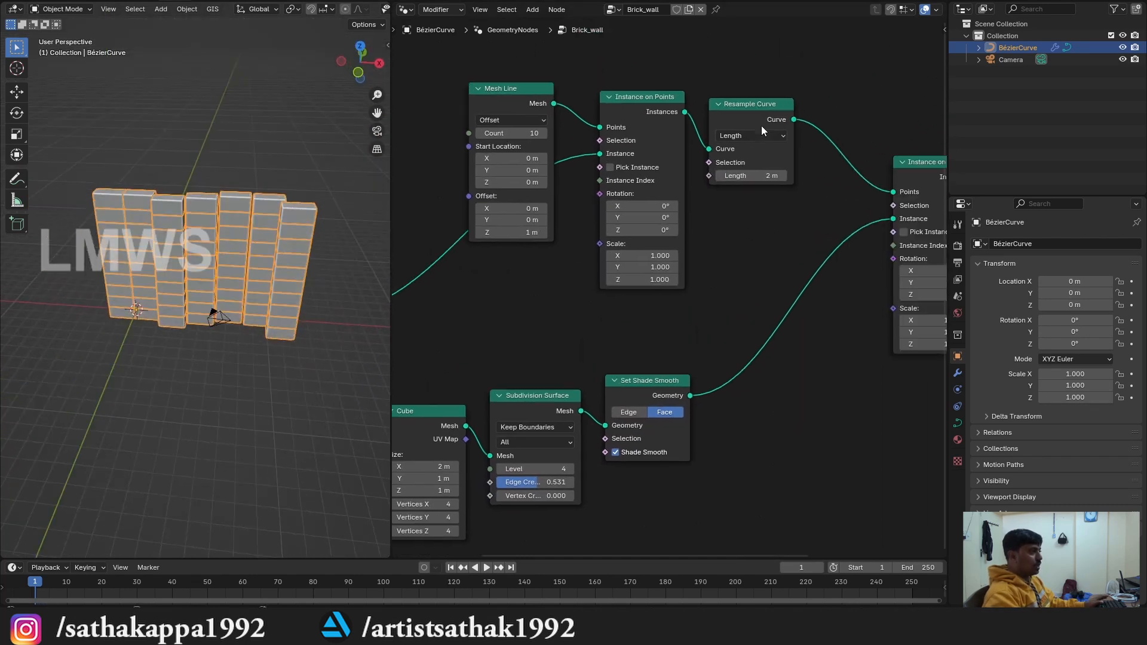
middle_drag(658, 294, 806, 207)
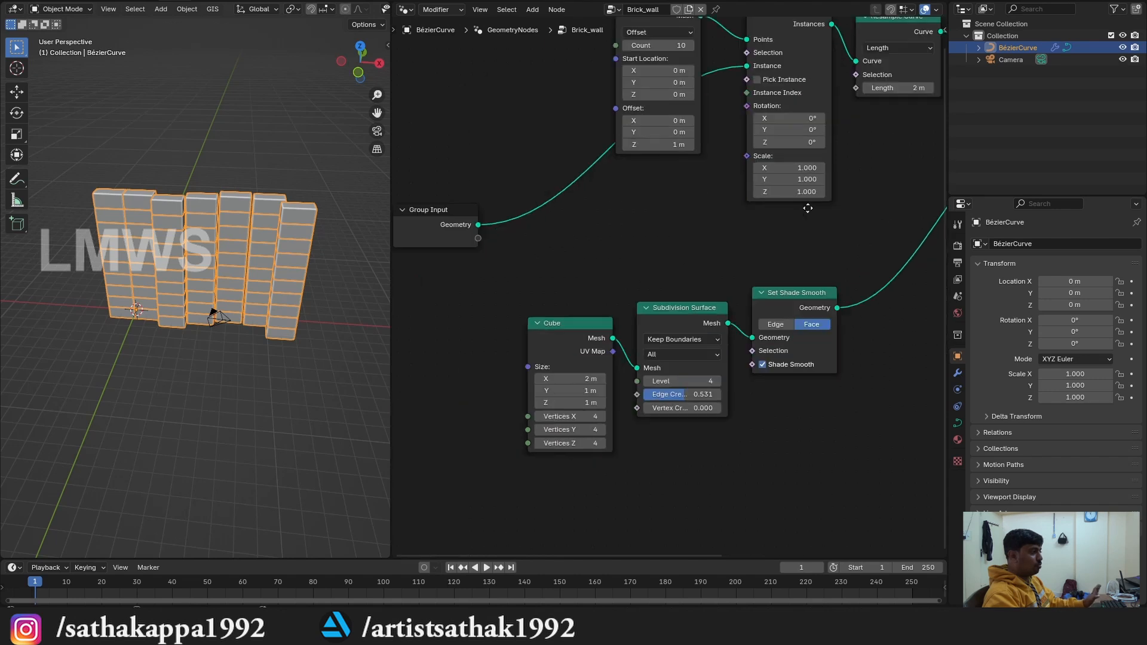
scroll(563, 374, up, 2)
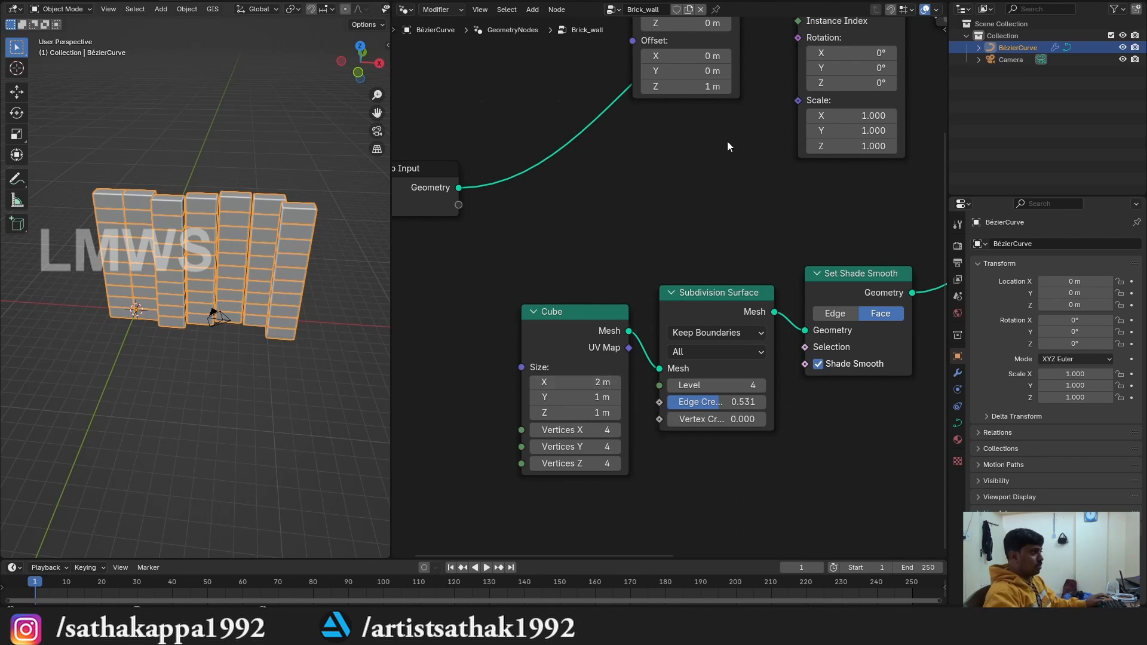
middle_drag(726, 141, 617, 230)
middle_drag(135, 354, 165, 328)
scroll(677, 410, down, 5)
middle_drag(677, 410, 484, 357)
scroll(579, 421, down, 1)
middle_drag(580, 423, 423, 427)
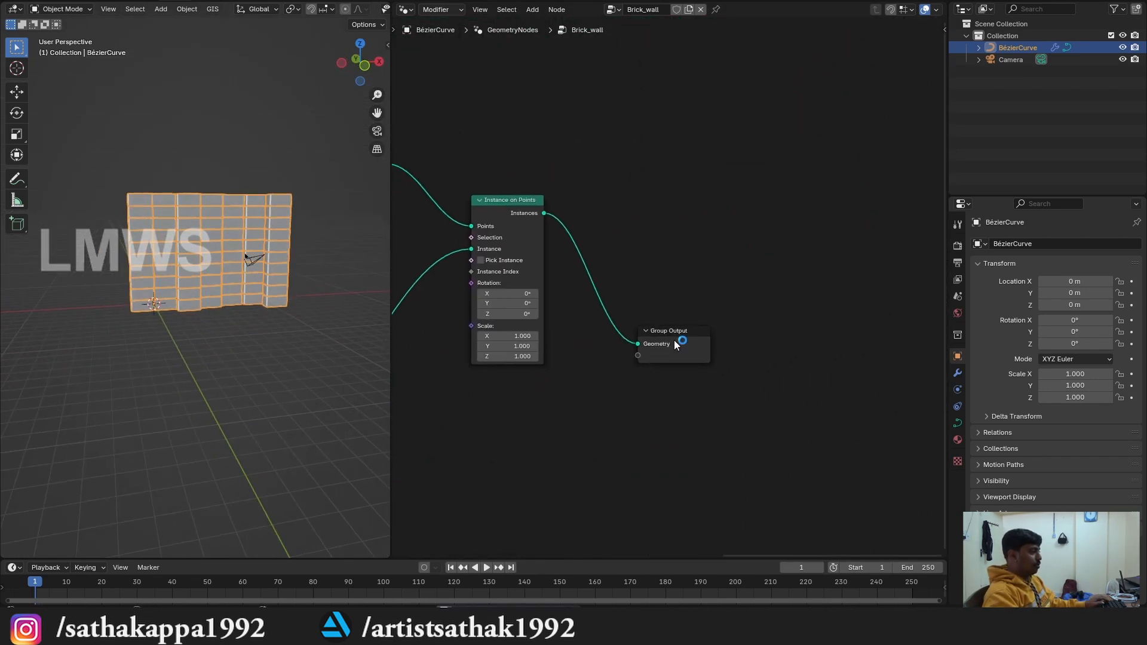
drag(673, 337, 835, 350)
middle_drag(596, 370, 762, 358)
- In Edit Mode, extrude the Bézier curve's end point outward to lengthen the wall with a bend
middle_drag(287, 293, 257, 331)
scroll(257, 331, up, 1)
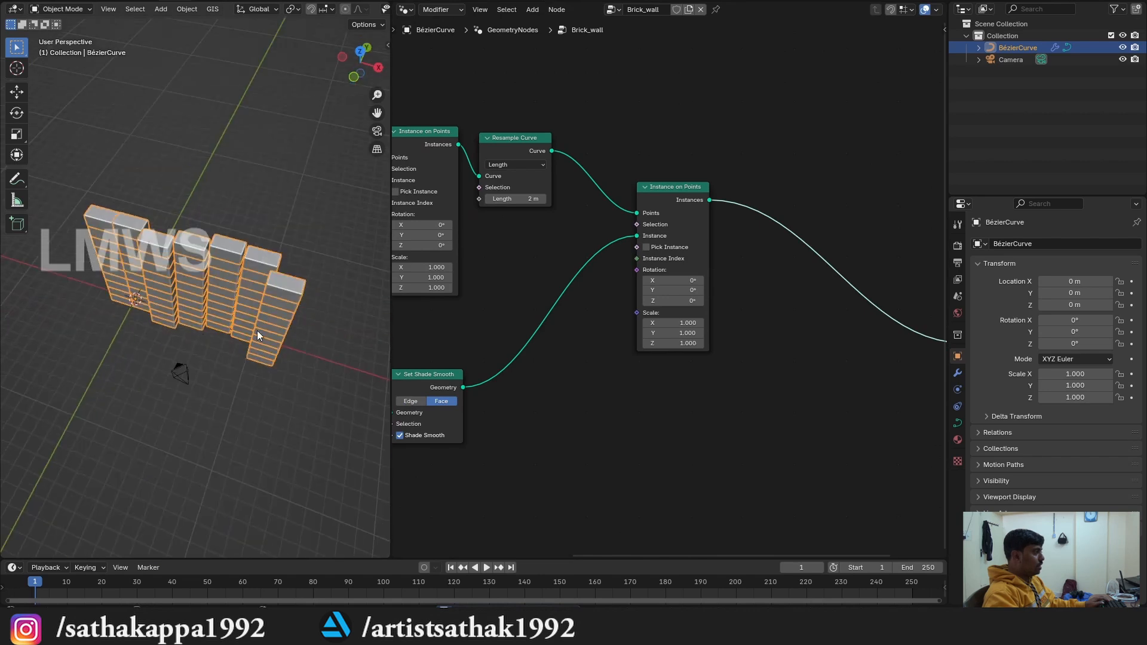
key(Tab)
scroll(272, 360, down, 1)
scroll(272, 361, down, 1)
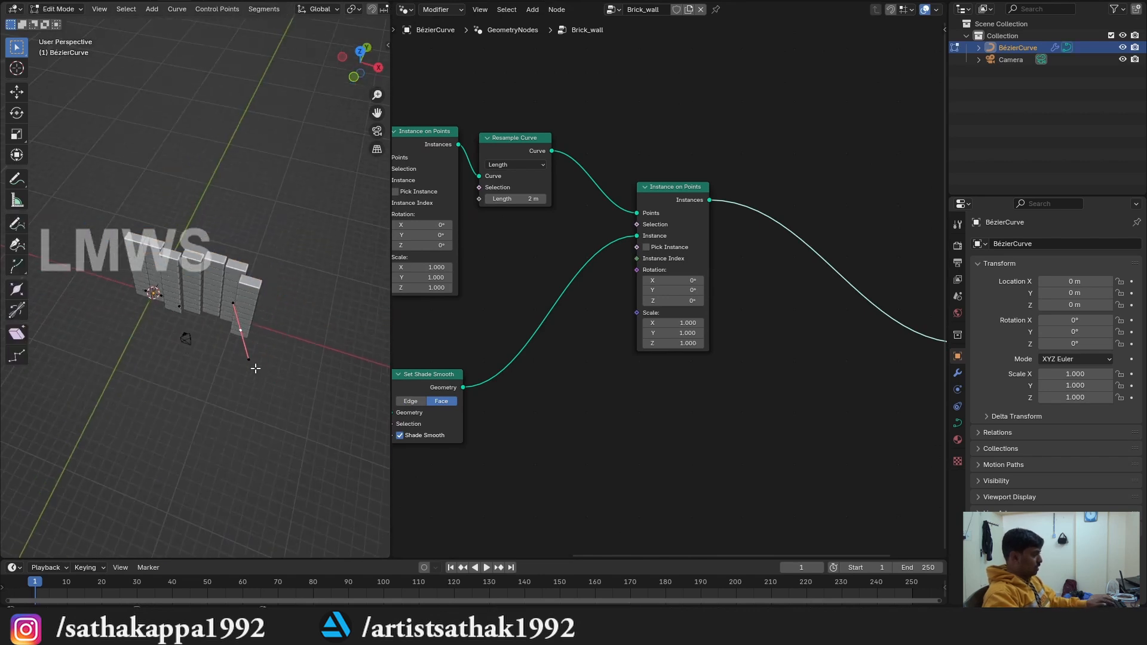
key(e)
click(221, 450)
- Rotate the extruded curve point about the Z axis, return to Object Mode and deselect everything
key(r)
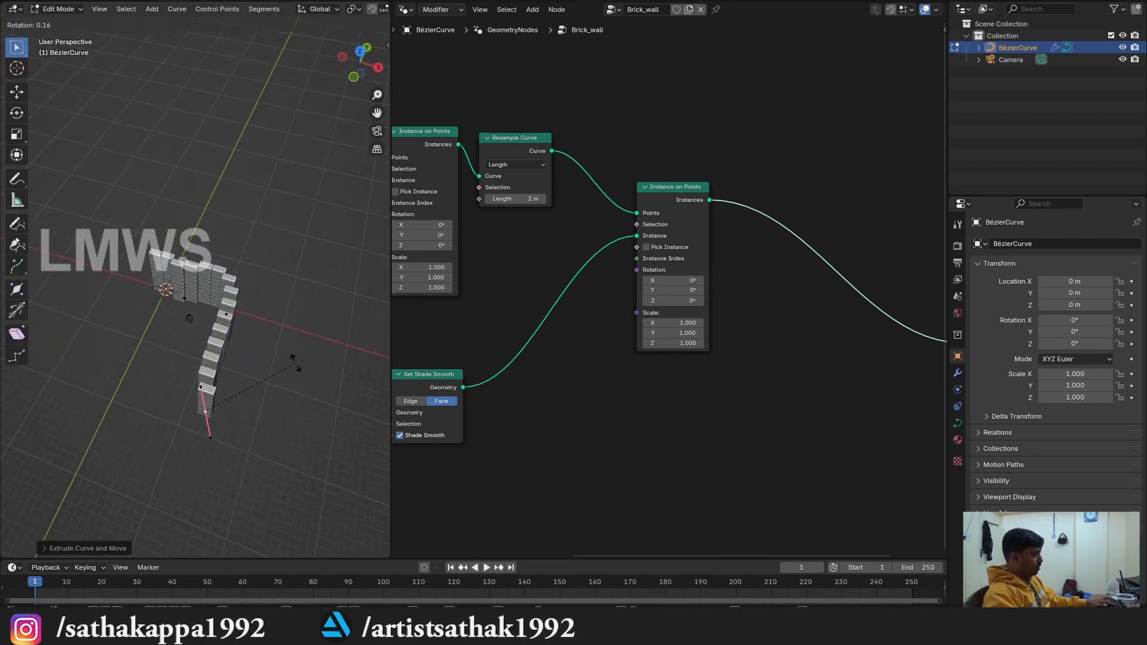
key(z)
click(253, 468)
middle_drag(230, 448, 266, 379)
key(Tab)
scroll(251, 303, up, 2)
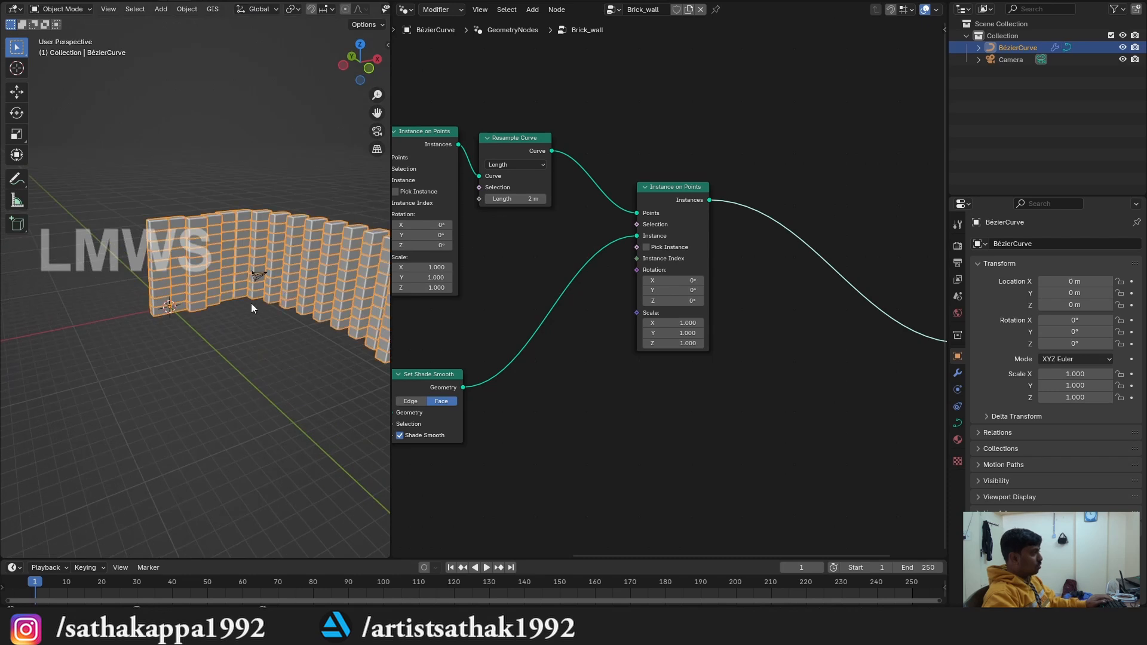
scroll(193, 327, up, 2)
shift+middle_drag(251, 303, 63, 317)
key(alt+a)
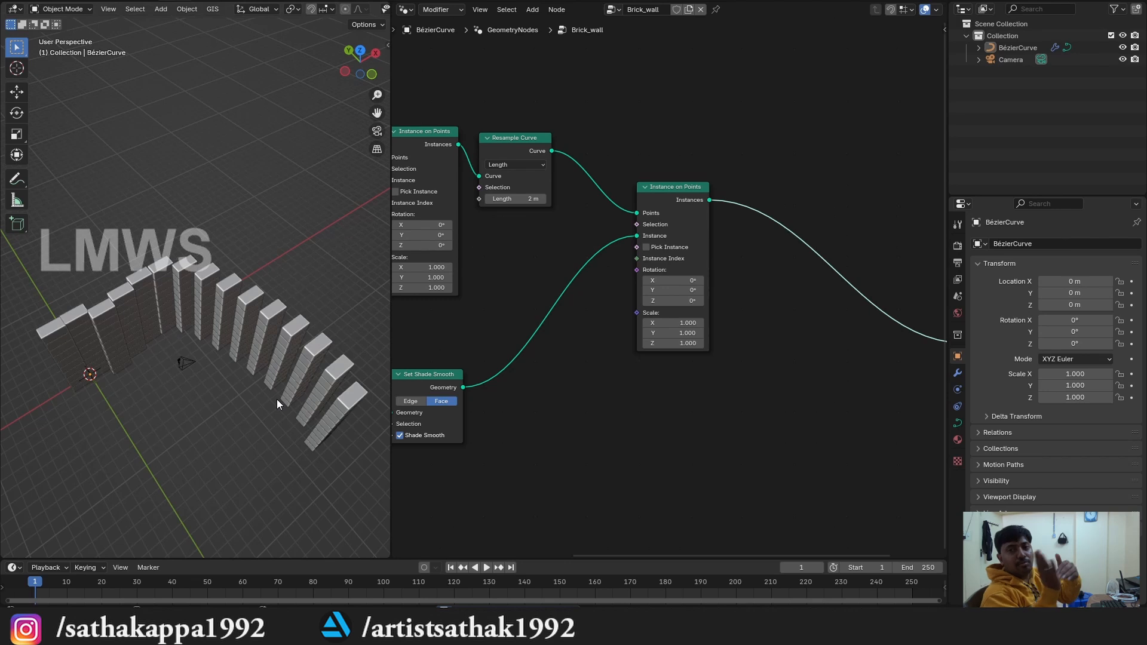
- Add a Curve Tangent node and place it below the Set Shade Smooth node
middle_drag(615, 156, 679, 130)
key(shift+a)
text(curv)
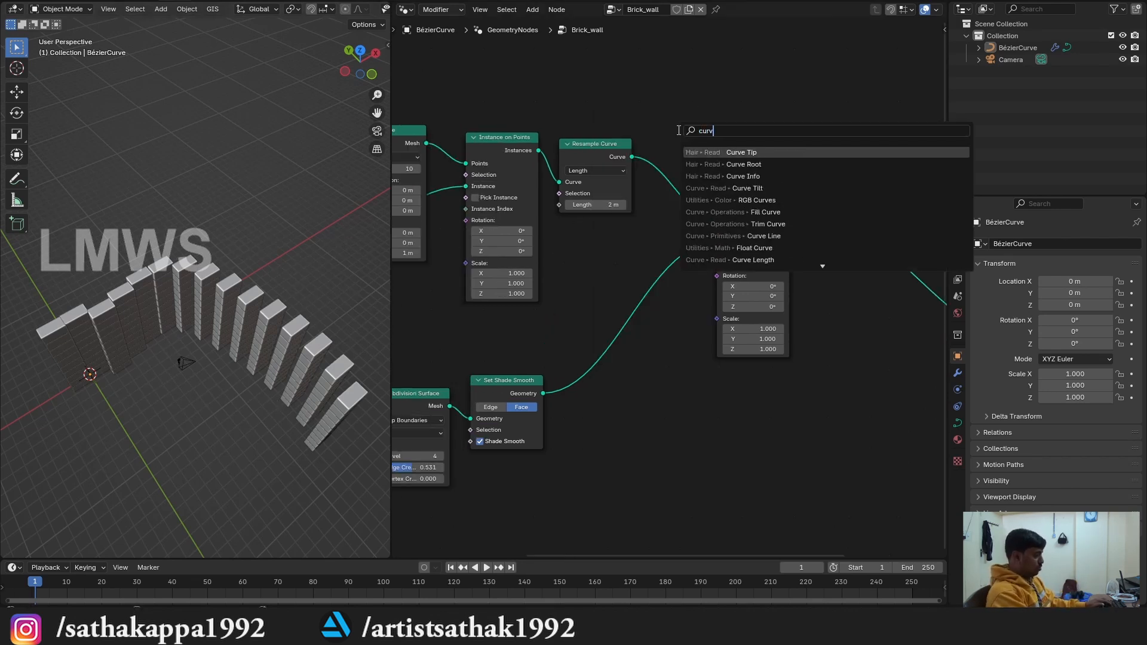
text(e tan)
key(Return)
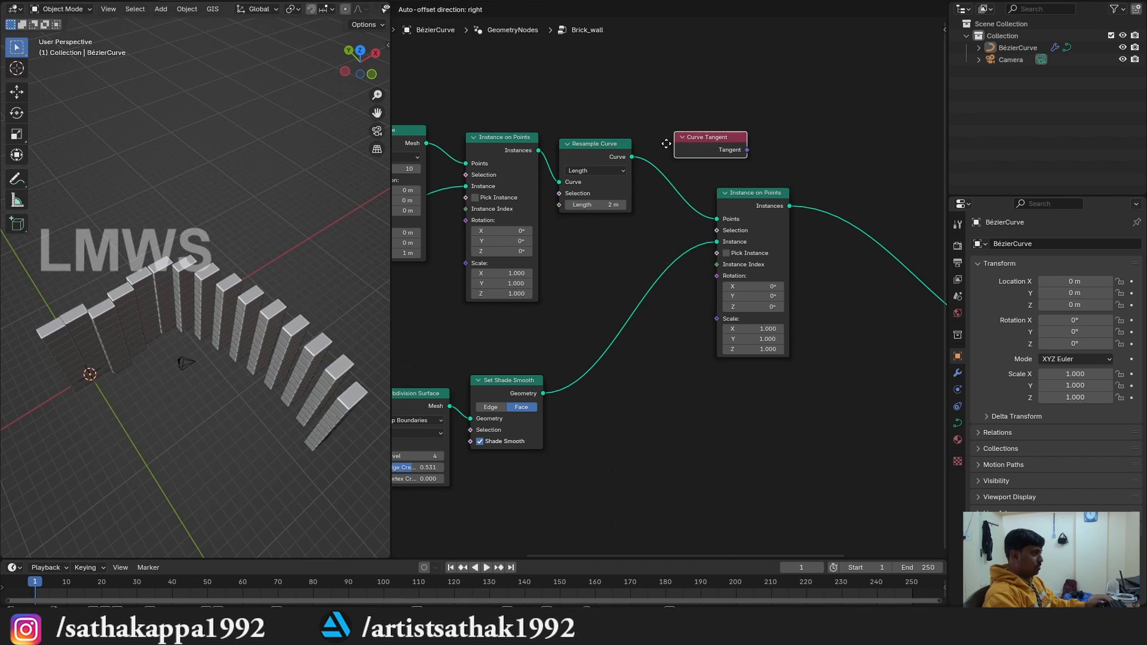
click(522, 482)
- Shift the Cube, Subdivision Surface and Set Shade Smooth nodes away from the second Instance on Points and reposition Curve Tangent beside them
scroll(571, 436, down, 1)
middle_drag(572, 436, 713, 366)
drag(455, 310, 657, 387)
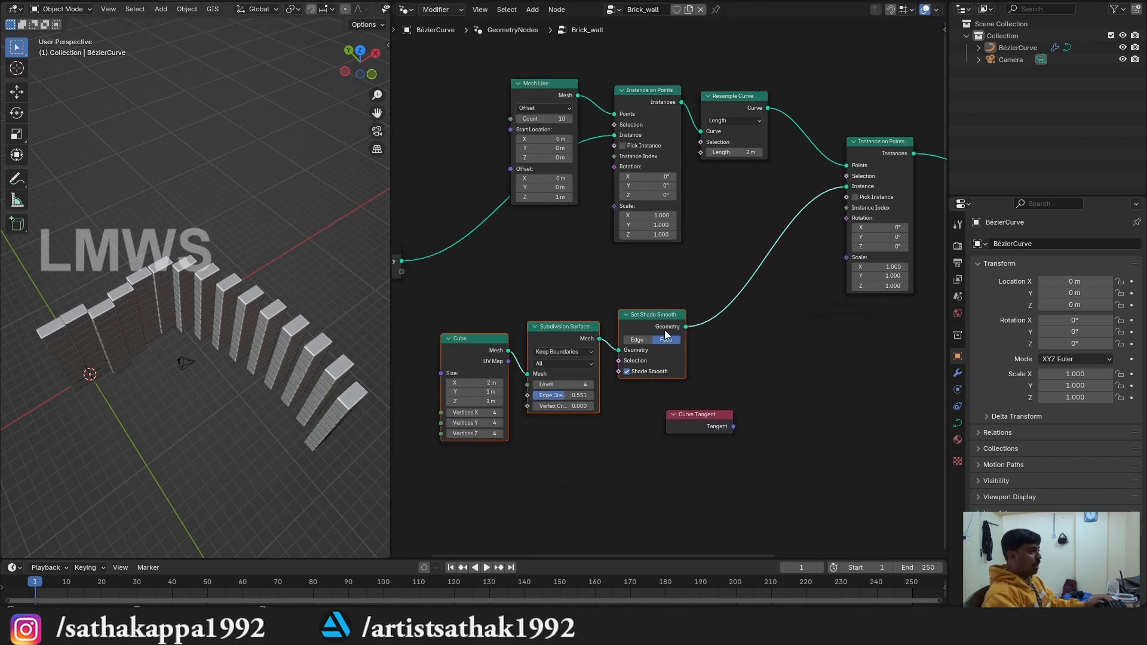
drag(665, 335, 586, 334)
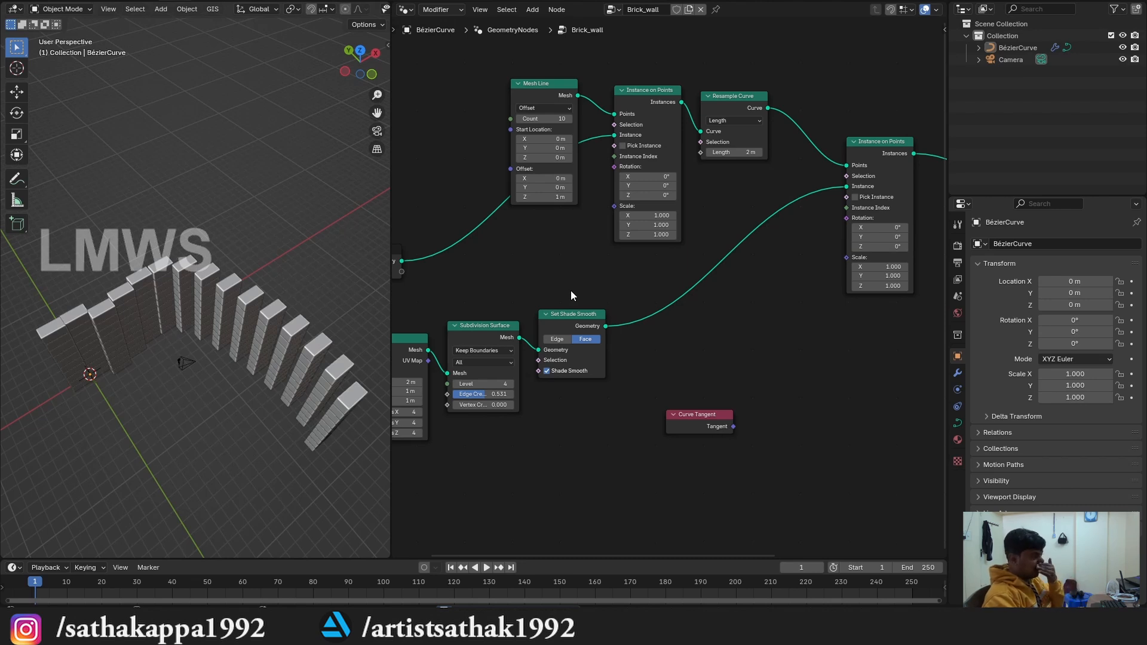
drag(705, 423, 676, 397)
scroll(675, 397, up, 1)
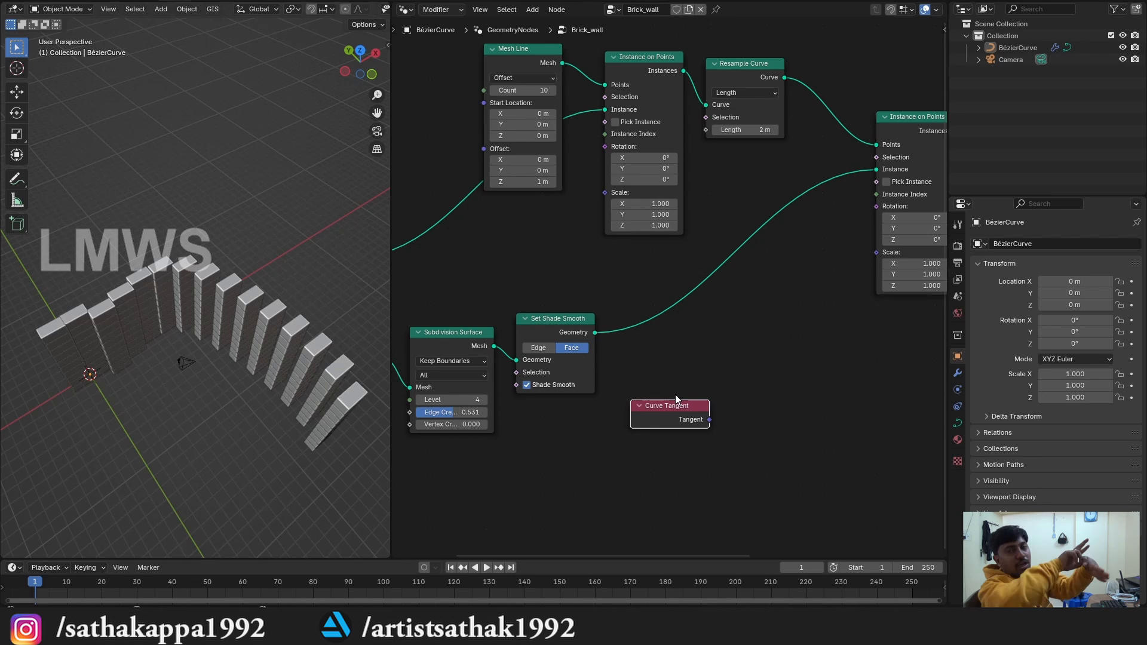
- Add an Align Rotation to Vector node and place it between Curve Tangent and the second Instance on Points
key(shift+a)
click(716, 307)
text(aign)
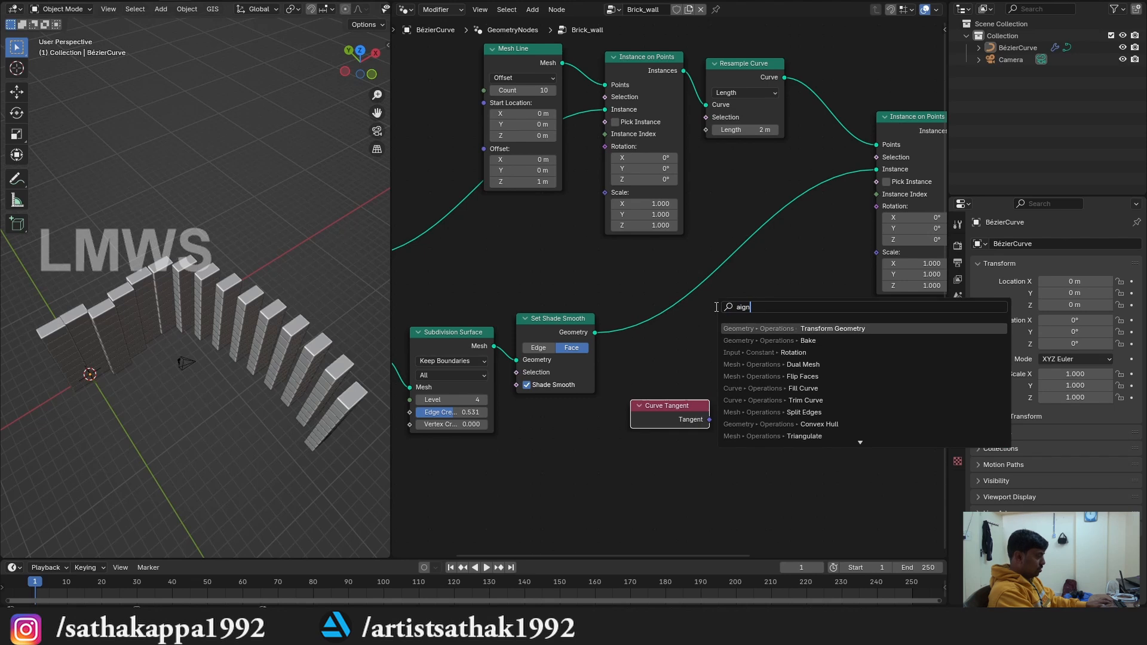
key(BackSpace)
text(hnm)
key(BackSpace)
key(BackSpace)
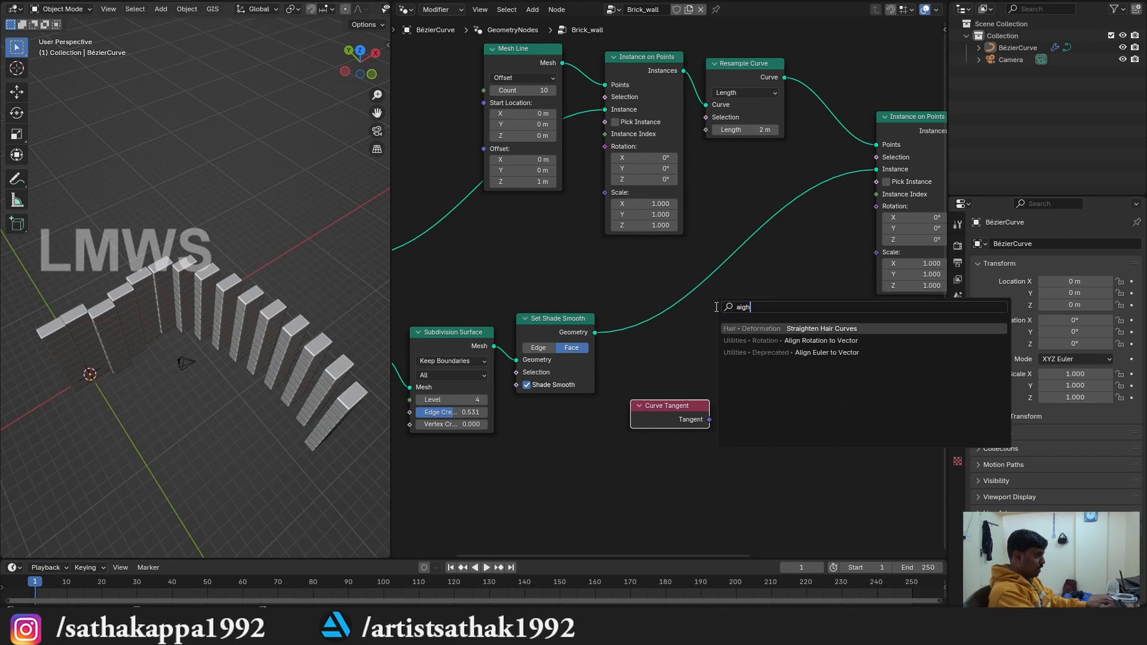
key(Down)
key(Return)
click(750, 322)
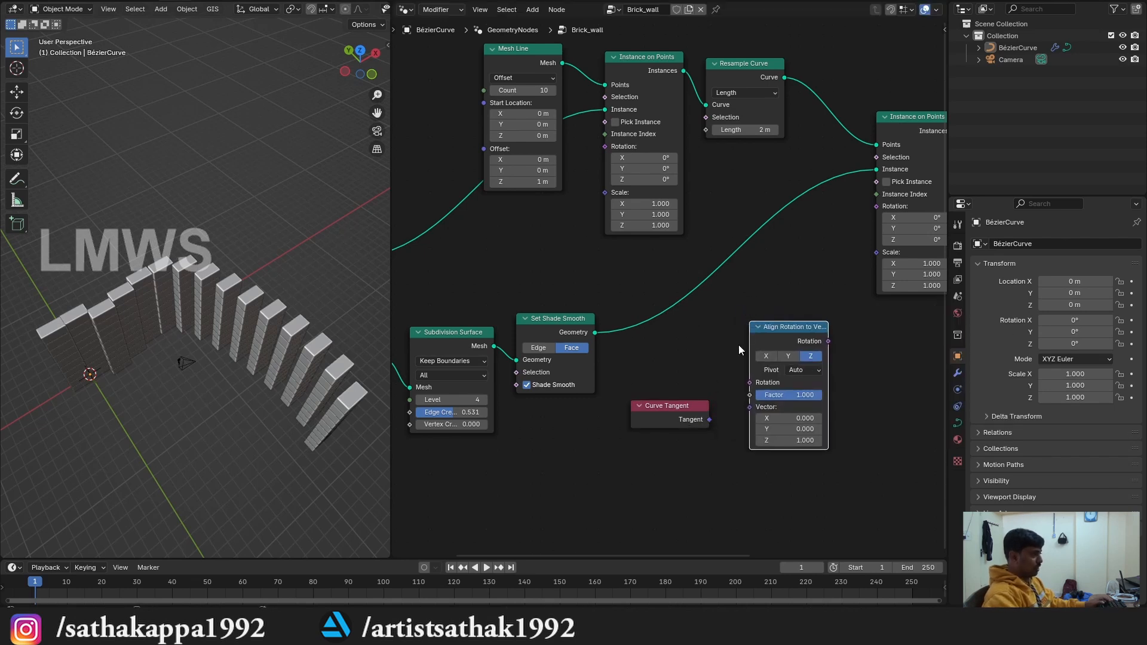
- Connect Curve Tangent to the Vector input of Align Rotation to Vector, and its Rotation output to the second Instance on Points' Rotation
drag(709, 419, 747, 407)
middle_drag(720, 373, 635, 424)
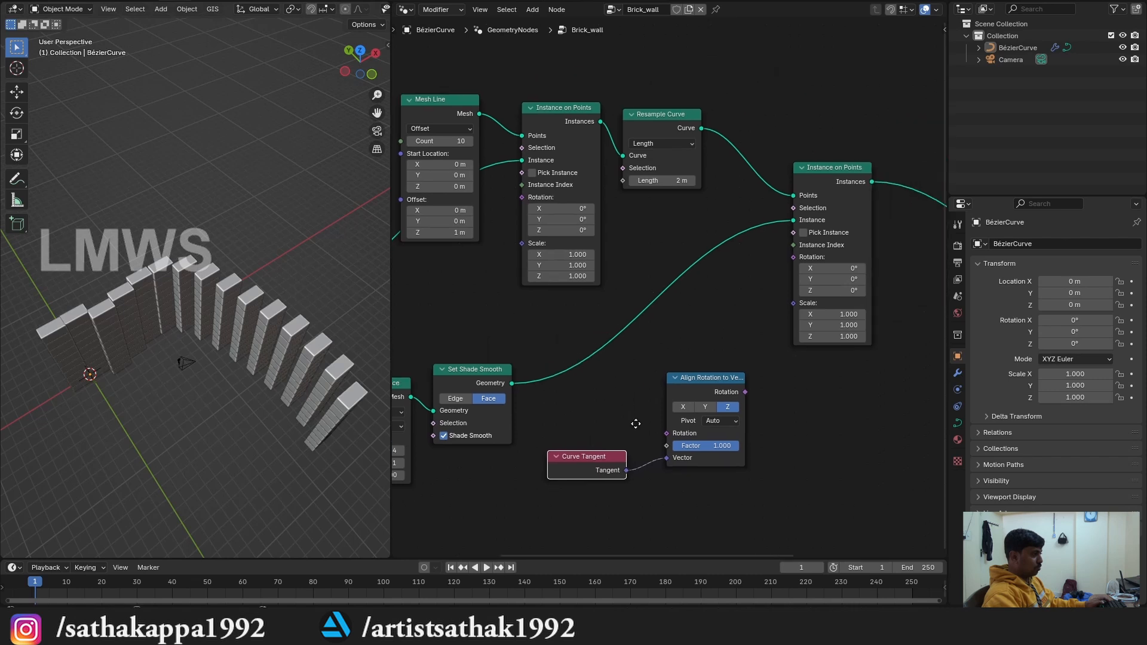
drag(748, 392, 790, 262)
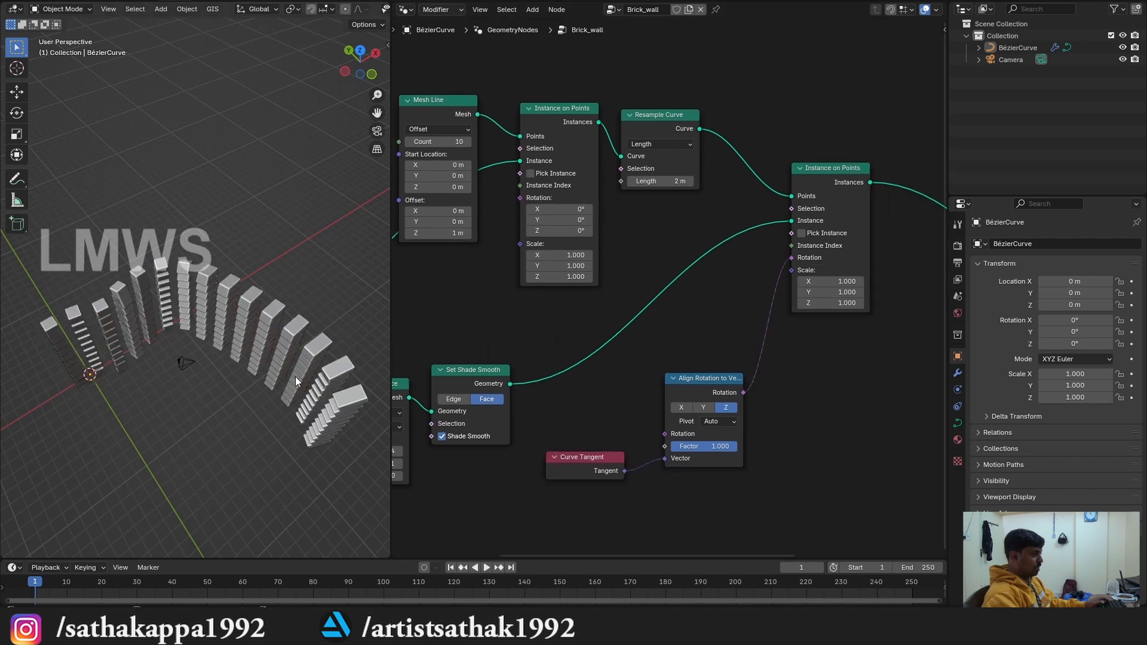
- Set the Align Rotation to Vector node's alignment axis to X
scroll(295, 377, up, 3)
click(681, 409)
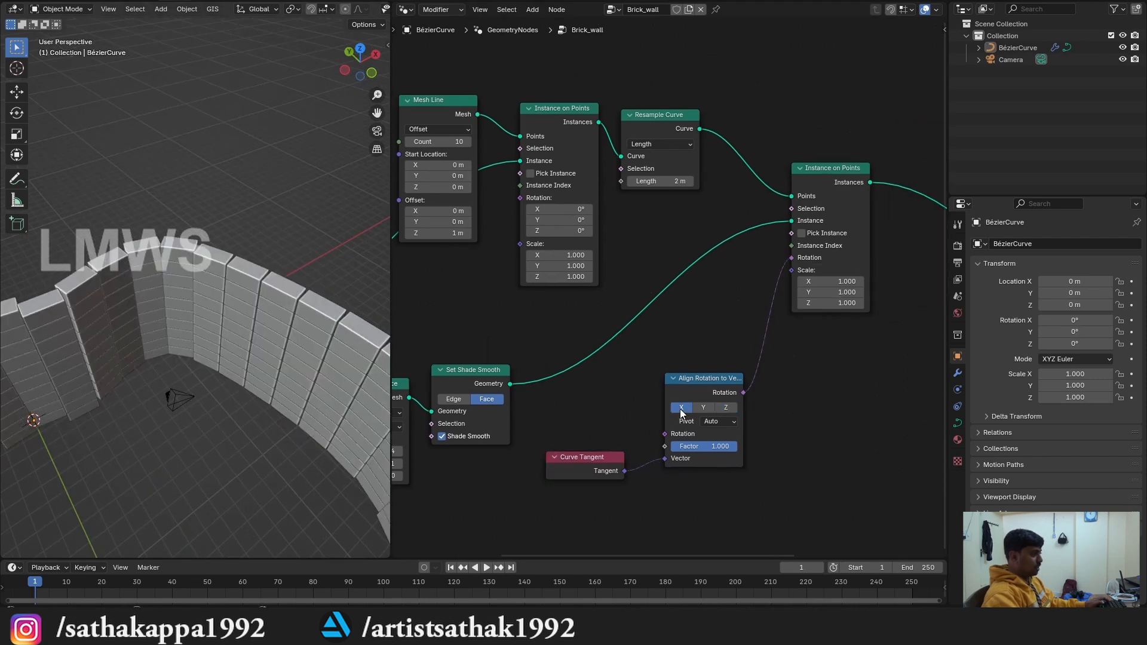
scroll(191, 295, down, 2)
- Examine how the bricks follow the curve and stack, comparing the Cube's size with the Mesh Line's offset settings
middle_drag(525, 365, 718, 325)
scroll(717, 326, up, 2)
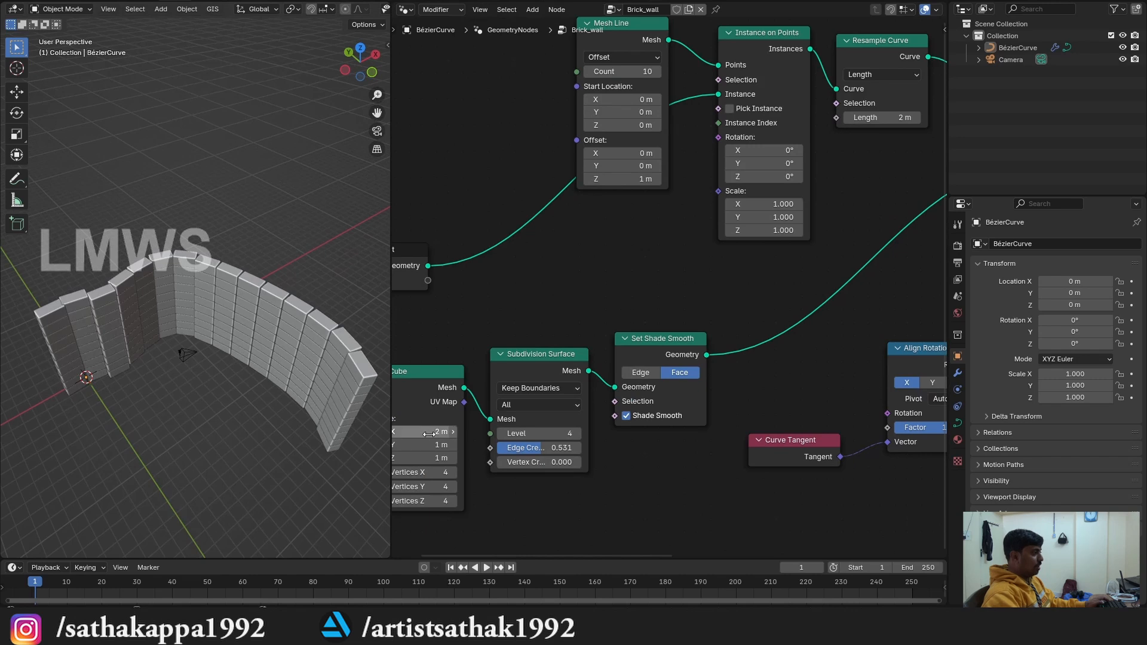
middle_drag(452, 434, 476, 430)
middle_drag(715, 421, 583, 408)
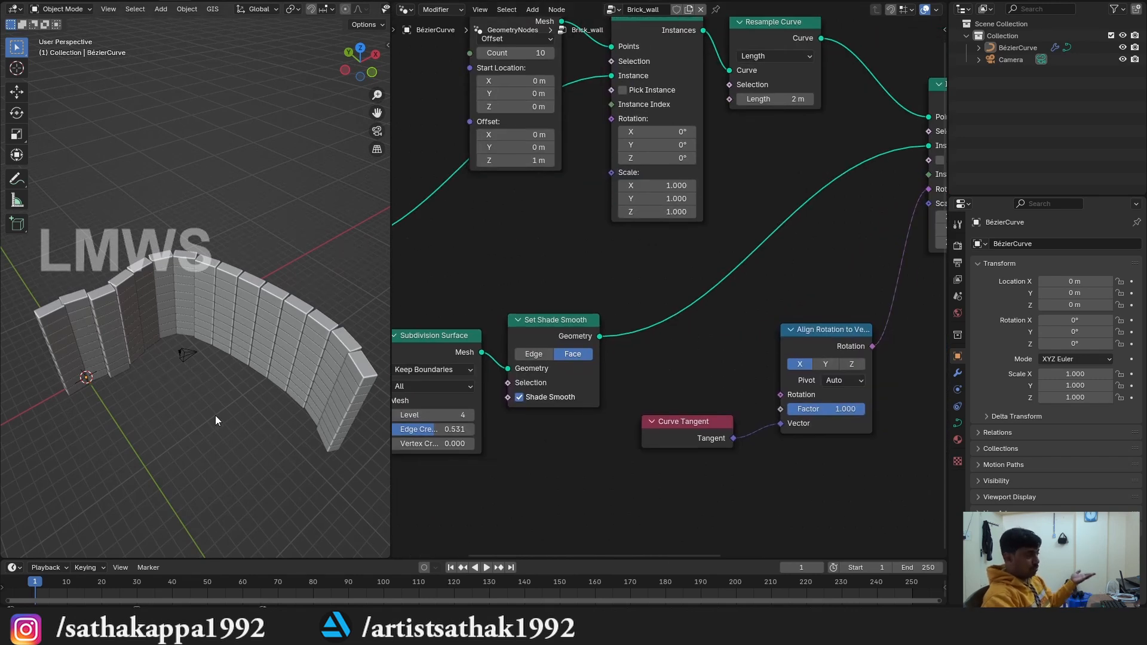
middle_drag(214, 407, 237, 280)
scroll(238, 290, up, 3)
middle_drag(654, 264, 443, 353)
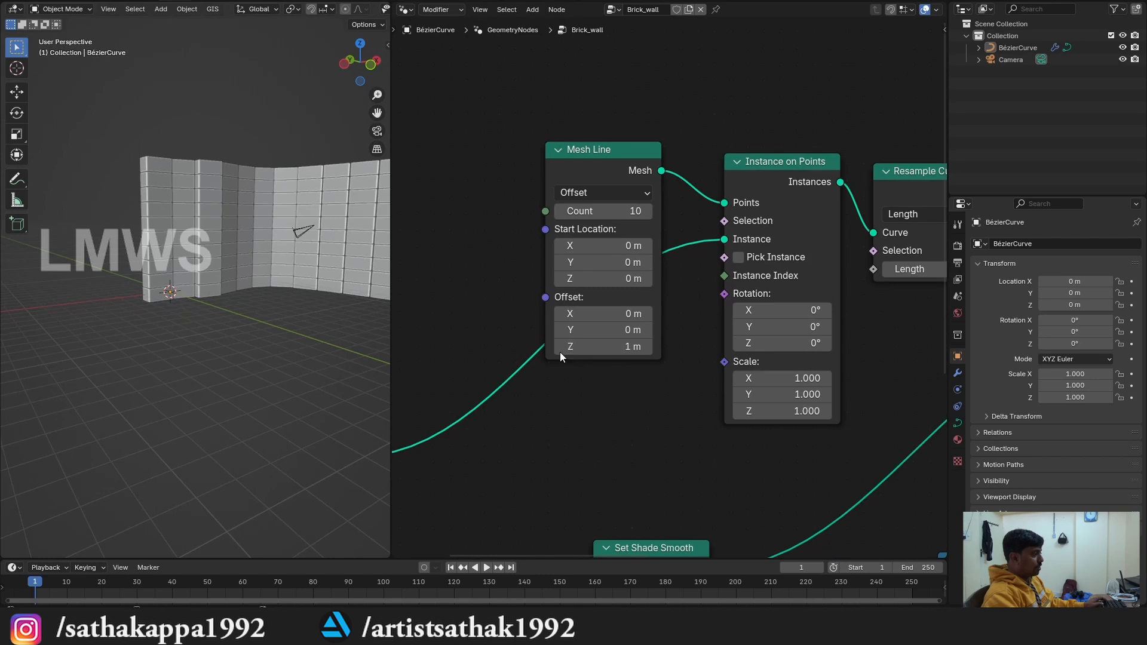
scroll(562, 351, down, 1)
middle_drag(224, 288, 143, 324)
scroll(139, 321, up, 7)
scroll(117, 349, down, 3)
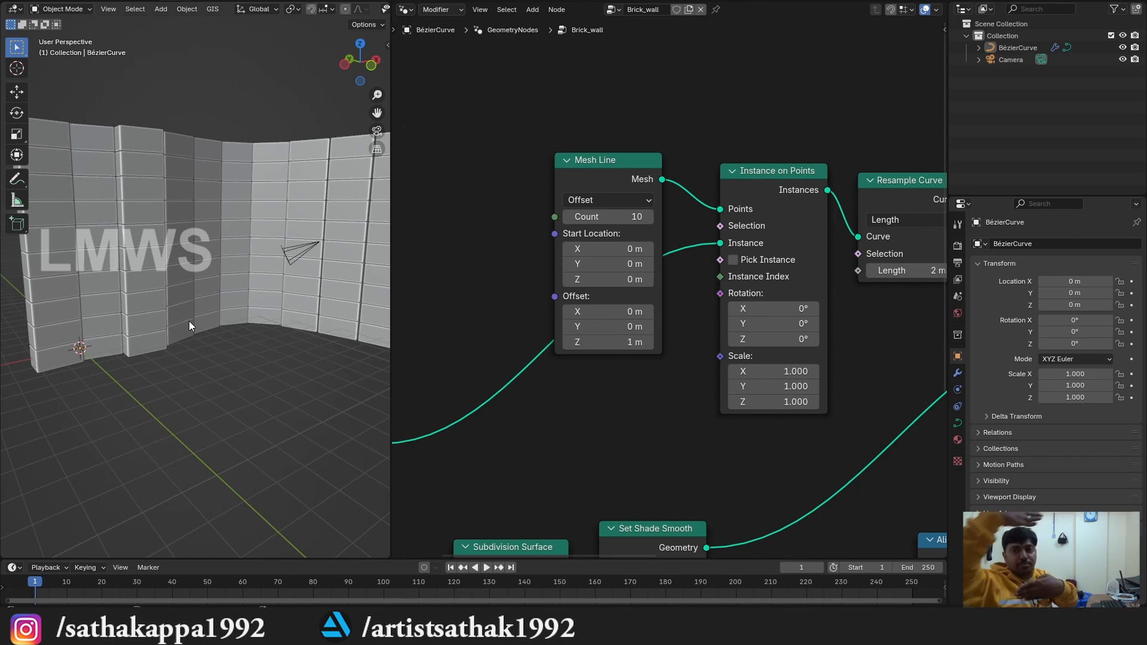
middle_drag(189, 316, 191, 364)
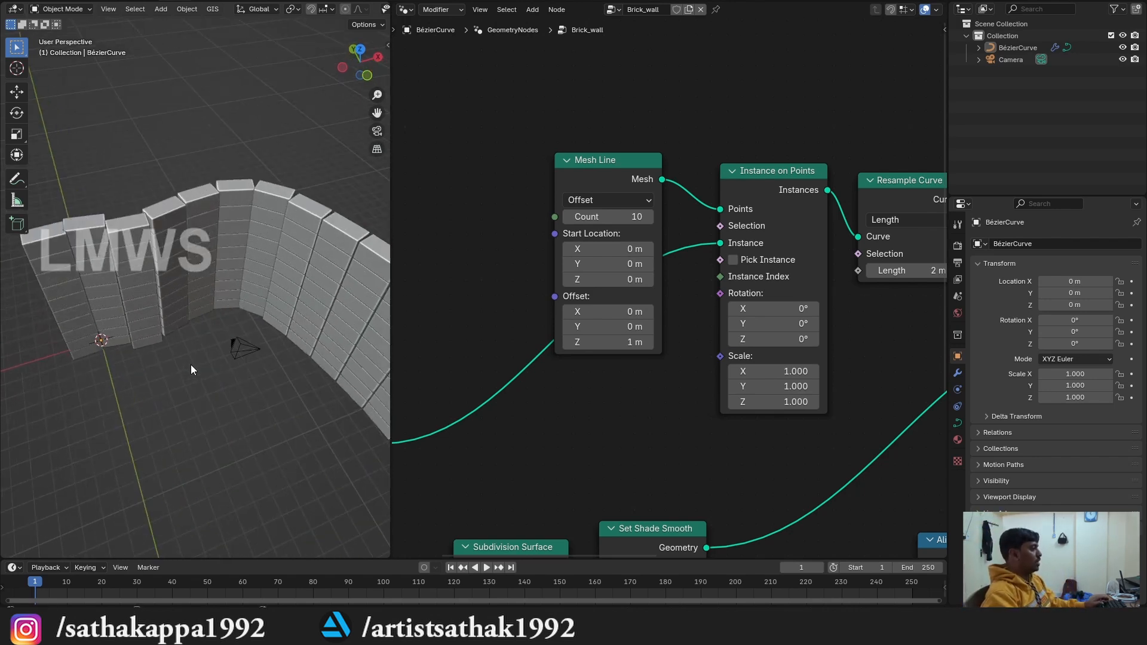
- Set the Mesh Line node's Z offset to 2 m to spread the brick rows apart vertically
scroll(604, 354, down, 2)
click(629, 309)
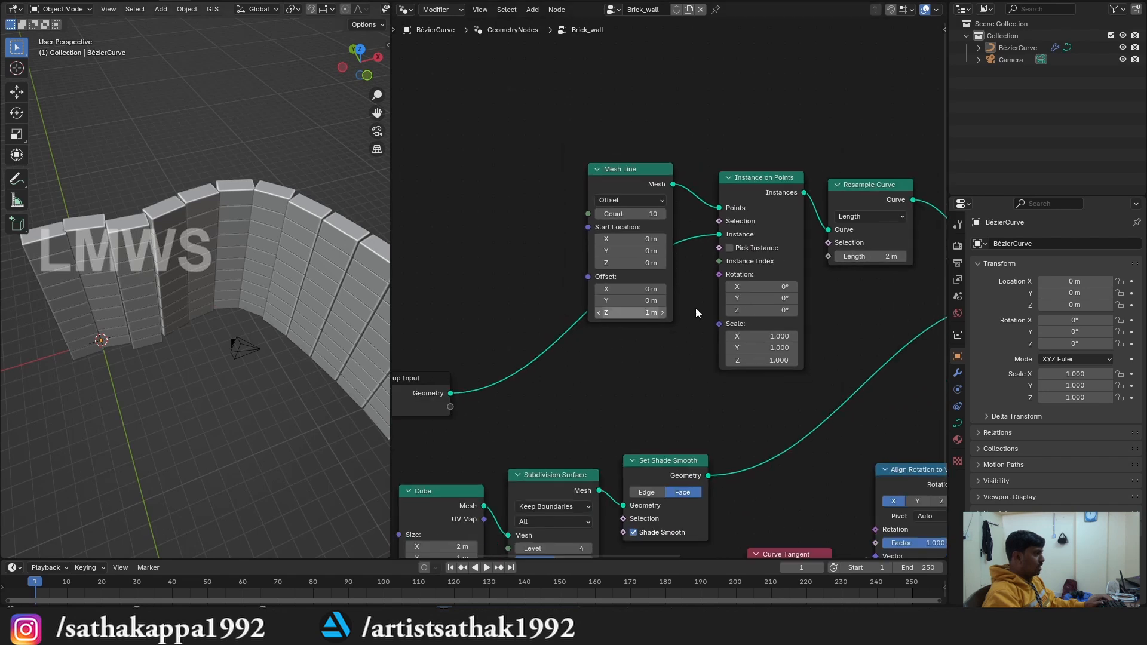
text(2)
key(Return)
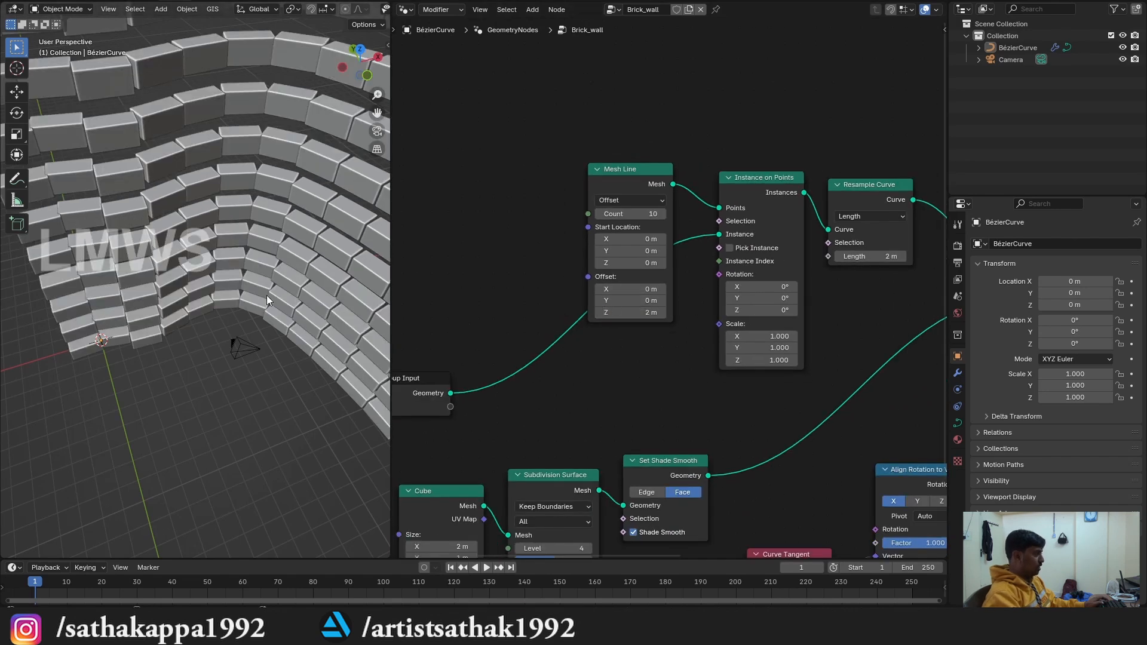
mouse_move(266, 295)
middle_down()
mouse_move(224, 285)
mouse_move(251, 299)
middle_up()
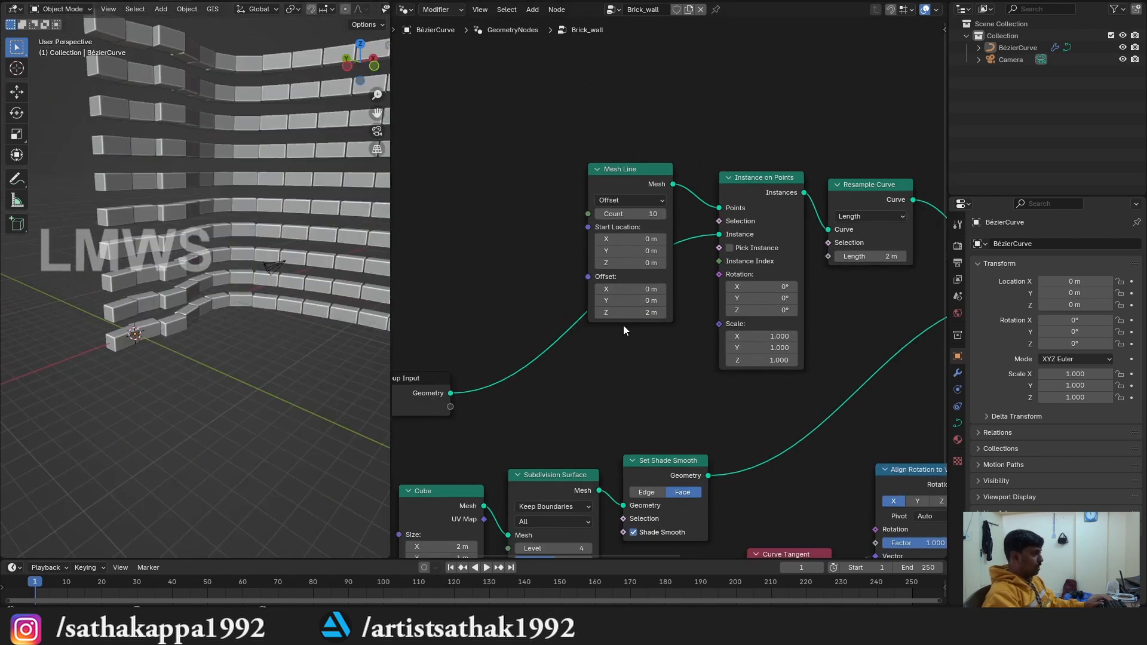
middle_drag(626, 315, 745, 210)
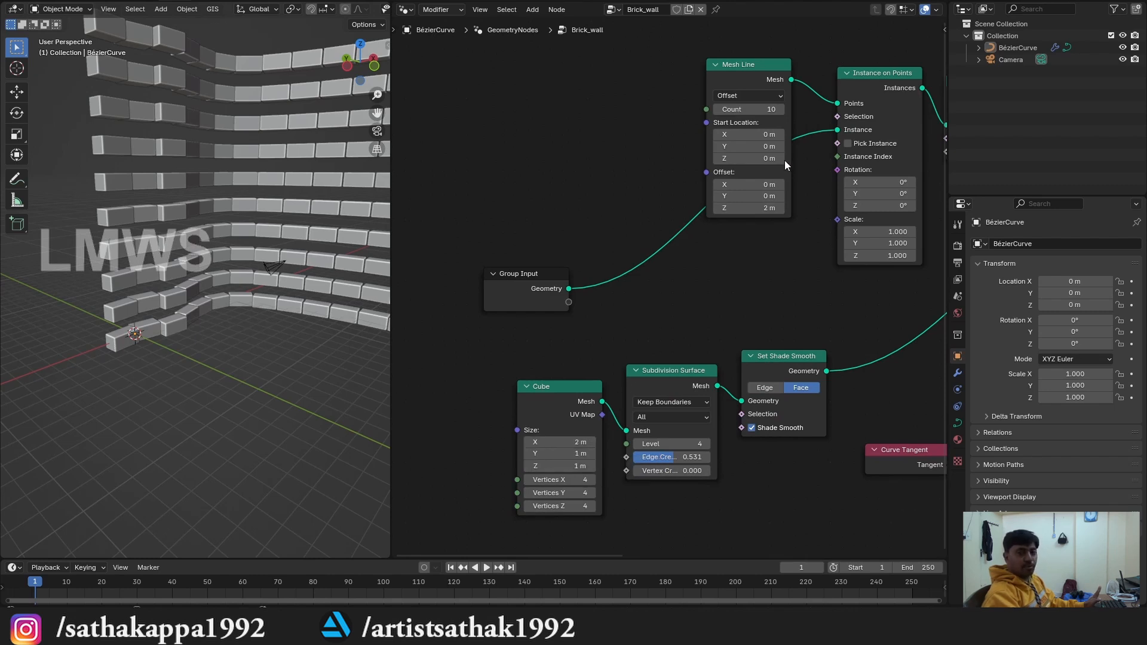
- Move the Group Input node farther away from the brick node chain to make room in the Brick_wall tree
middle_drag(220, 242, 281, 275)
scroll(509, 332, down, 3)
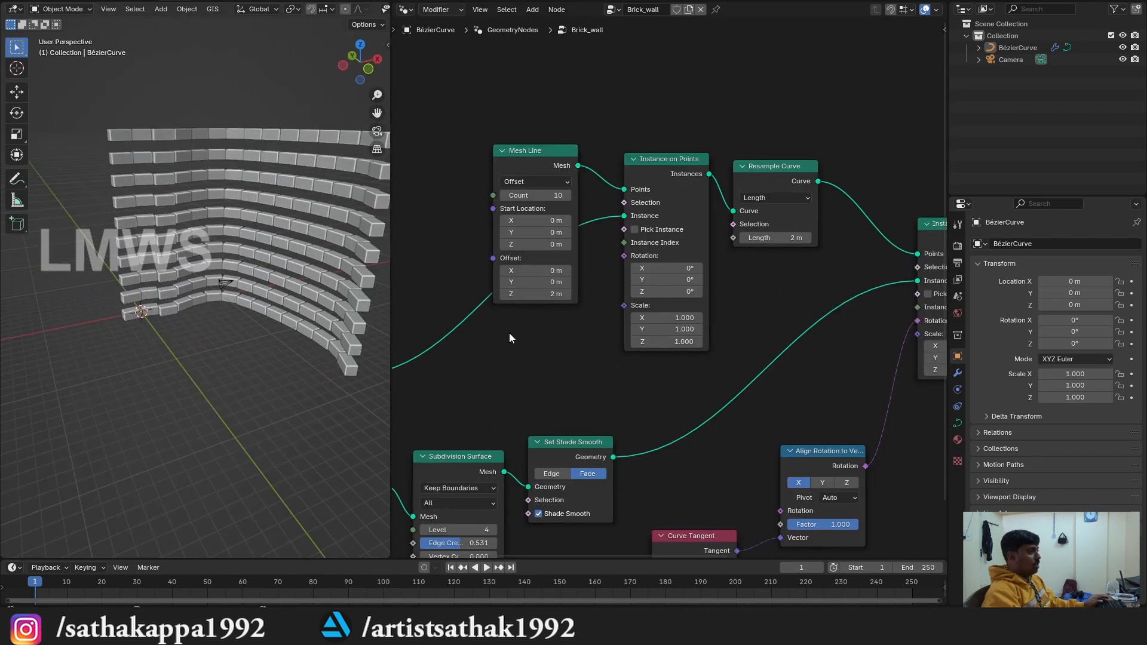
scroll(495, 321, up, 2)
drag(495, 321, 356, 301)
scroll(592, 299, down, 3)
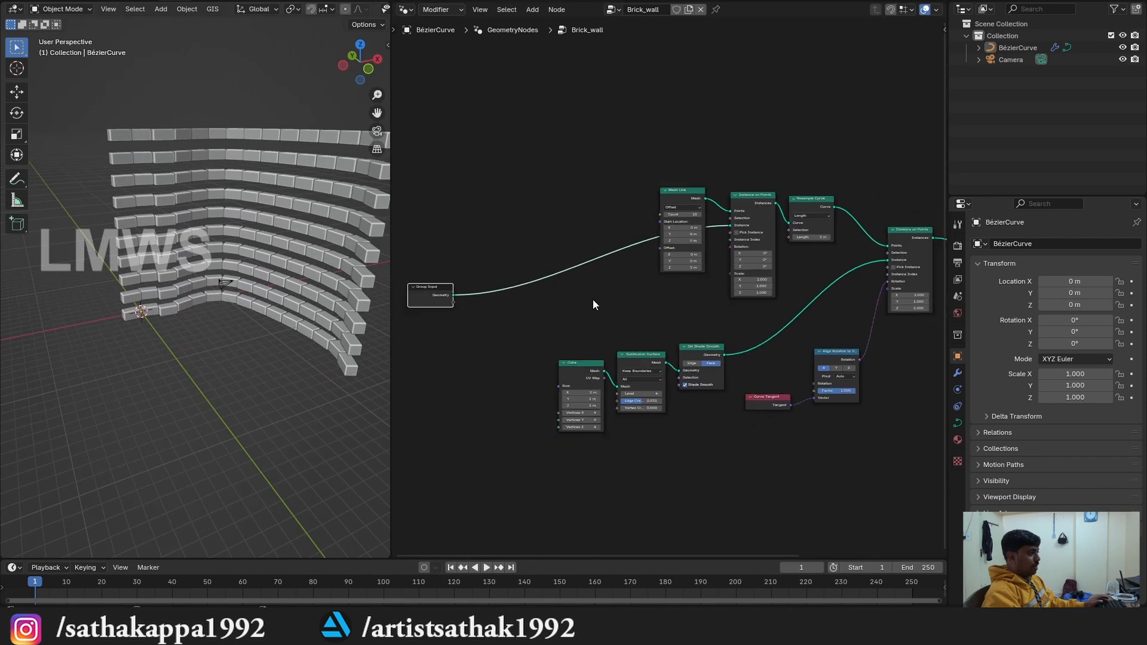
middle_drag(592, 300, 478, 326)
drag(464, 359, 655, 349)
- Duplicate the whole chain of brick nodes between Group Input and Group Output, and place the copy above the original
drag(524, 154, 820, 458)
scroll(639, 342, down, 2)
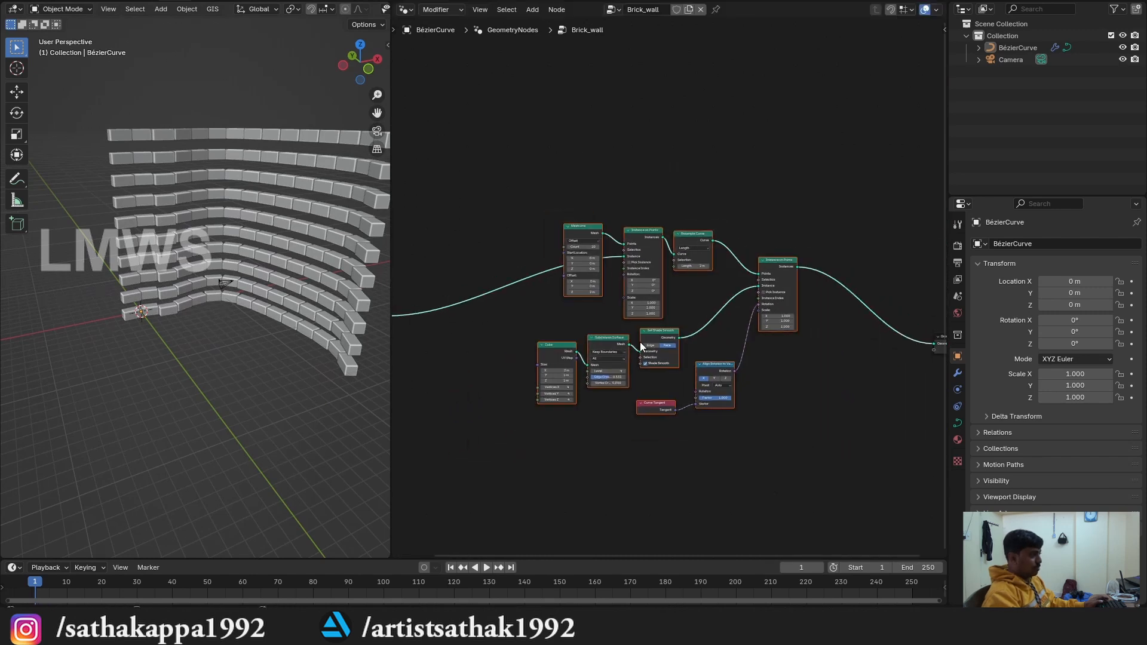
middle_drag(639, 341, 659, 440)
key(shift+d)
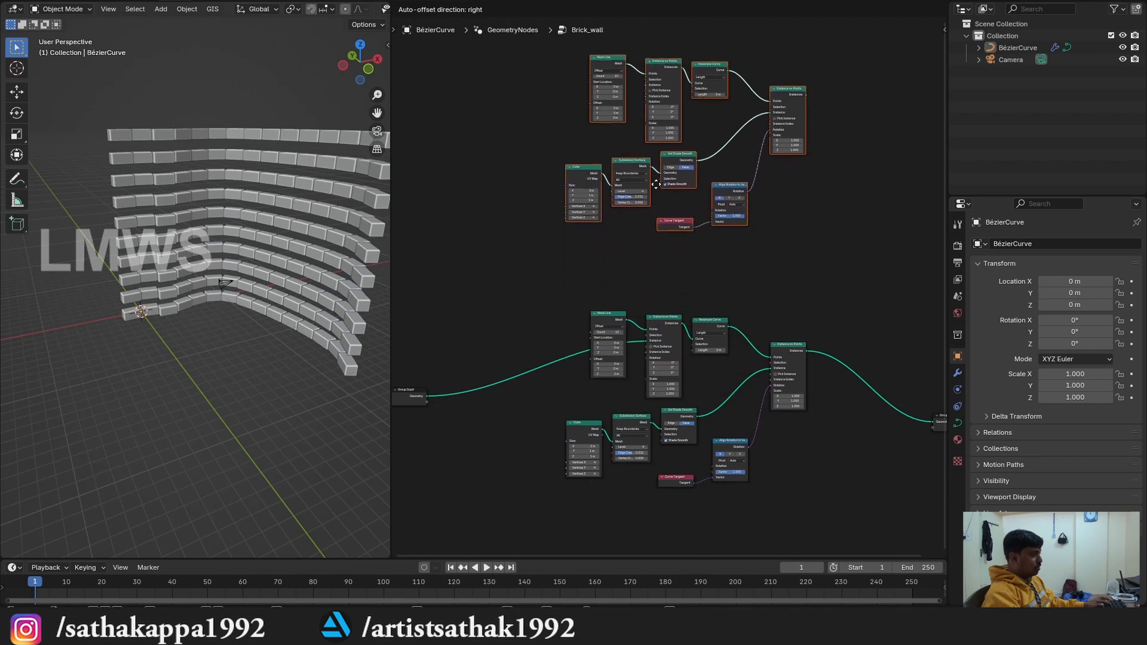
click(658, 177)
middle_drag(769, 221, 658, 254)
- Add a Join Geometry node in the free space beyond the duplicated chain's last Instance on Points
click(660, 258)
key(shift+a)
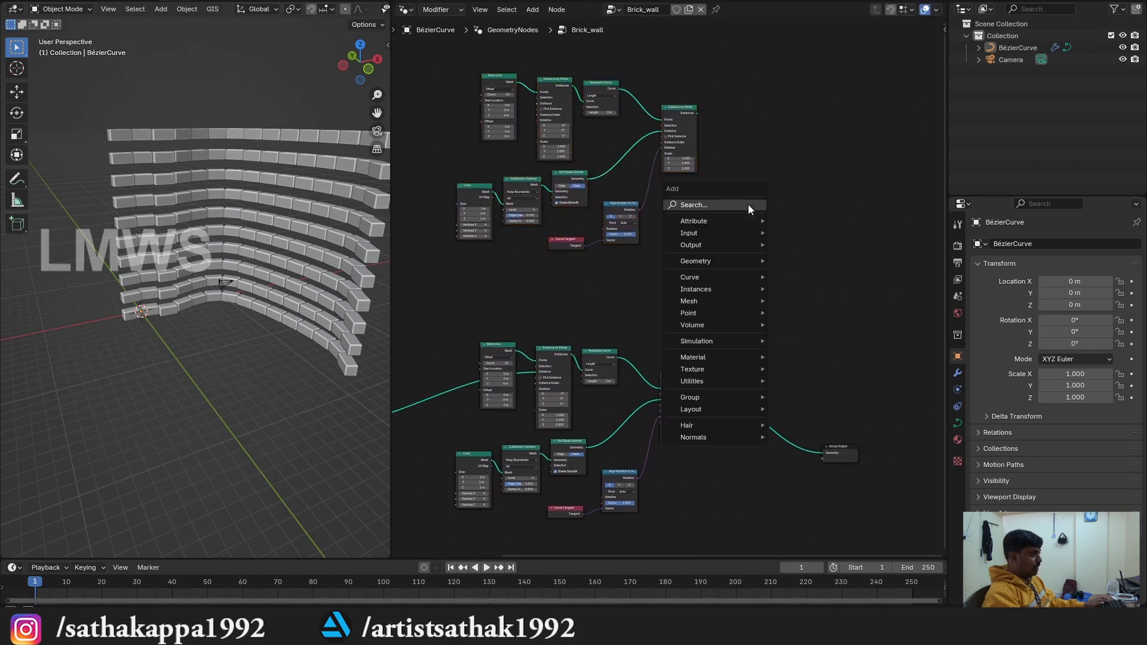
click(748, 205)
text(join)
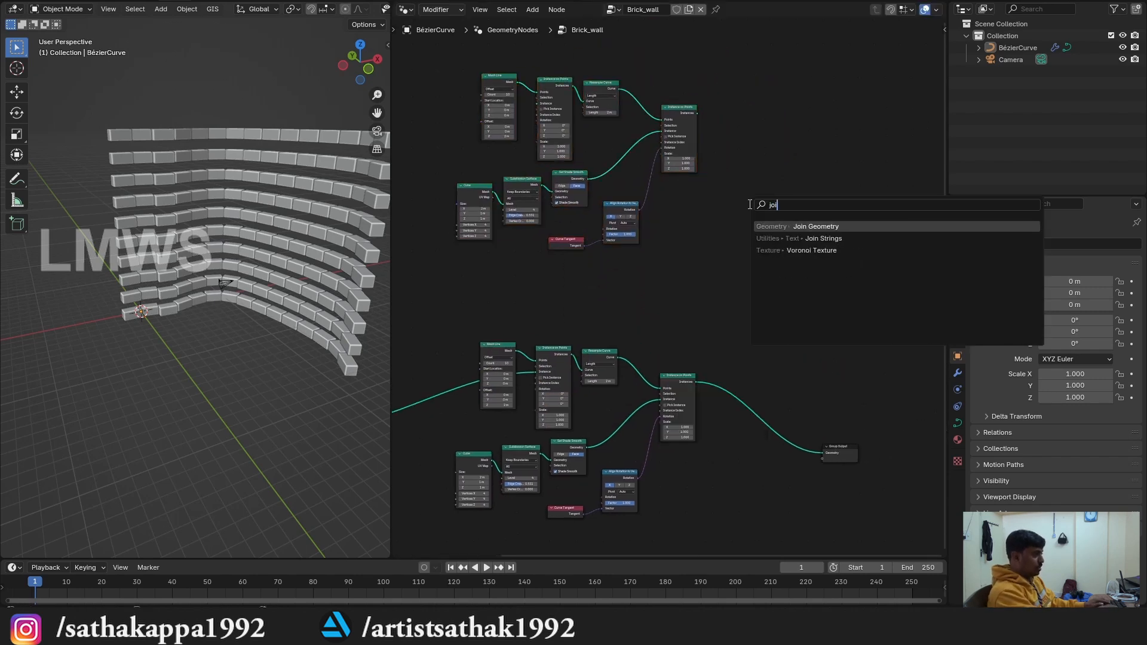
key(Return)
click(734, 206)
- Move the original chain's Mesh Line node farther from its Instance on Points node
middle_drag(518, 312, 757, 291)
scroll(710, 346, up, 4)
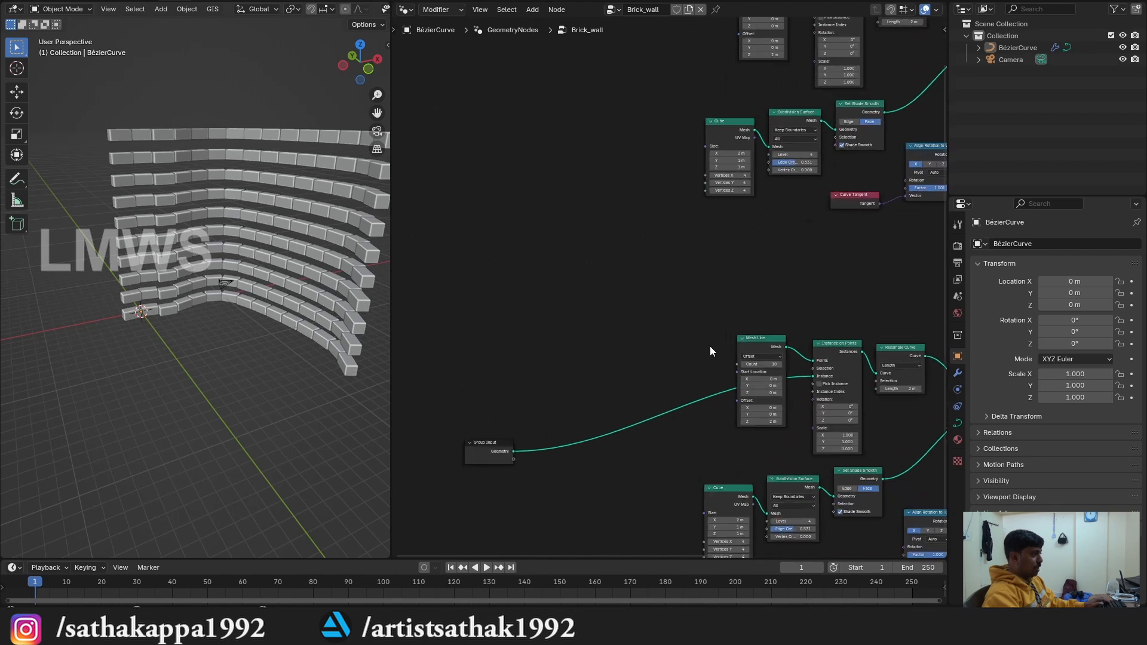
drag(756, 341, 677, 316)
middle_drag(711, 307, 637, 347)
scroll(637, 348, down, 1)
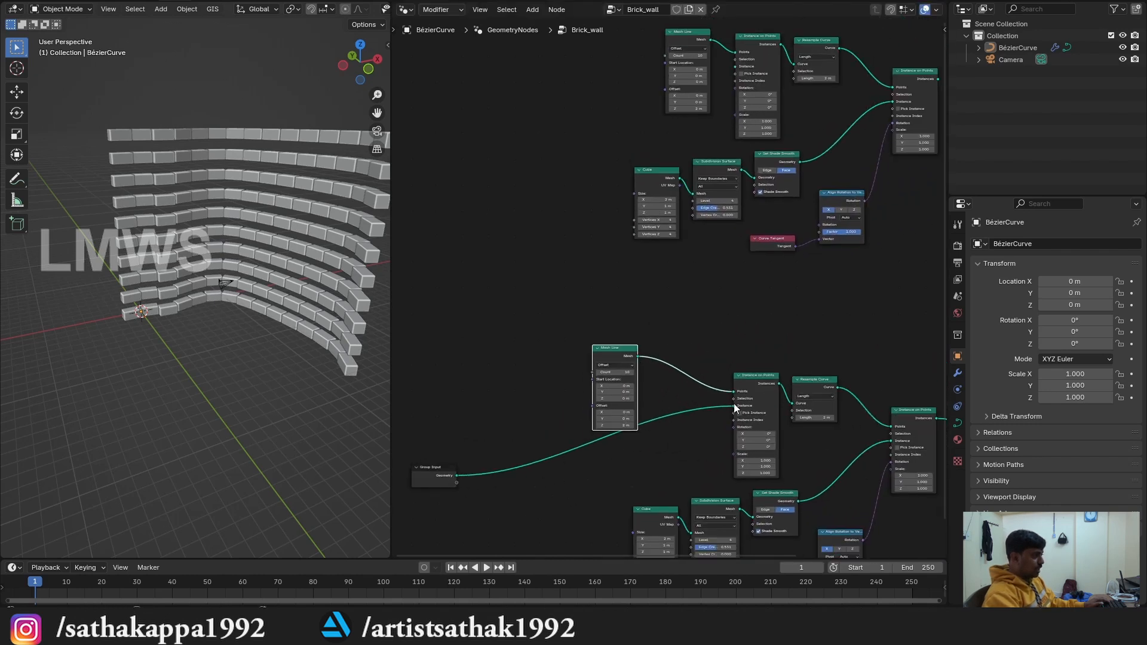
- Connect Group Input's Geometry output to the Instance input of the duplicated chain's first Instance on Points
middle_drag(670, 442, 639, 387)
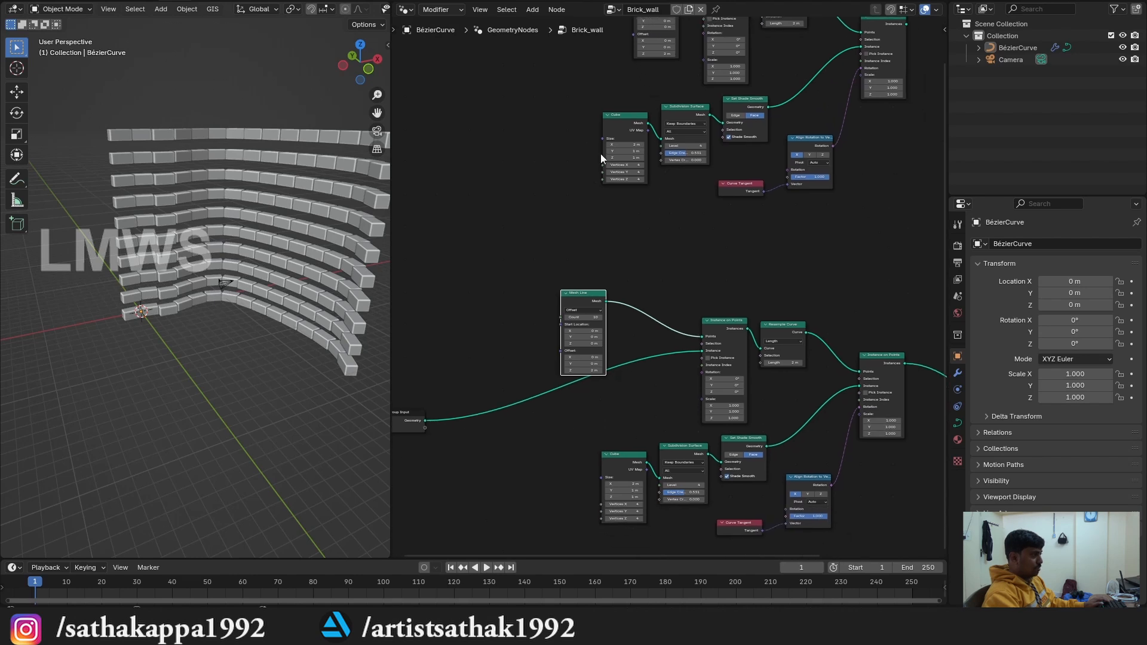
drag(584, 130, 568, 148)
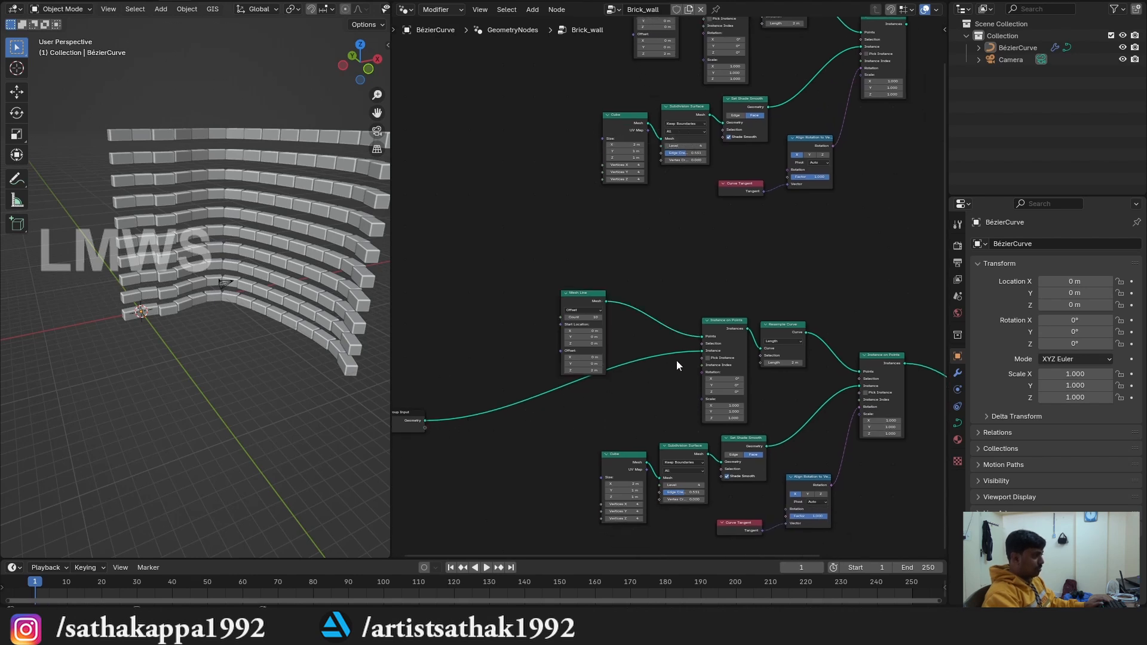
middle_drag(626, 314, 705, 403)
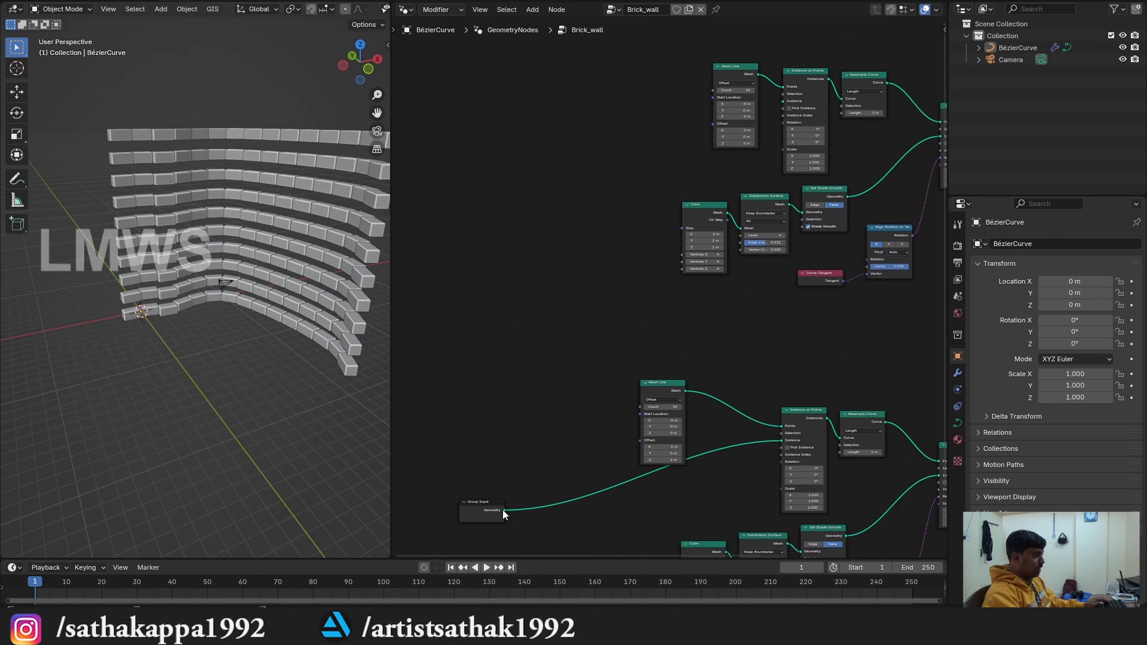
drag(504, 510, 783, 101)
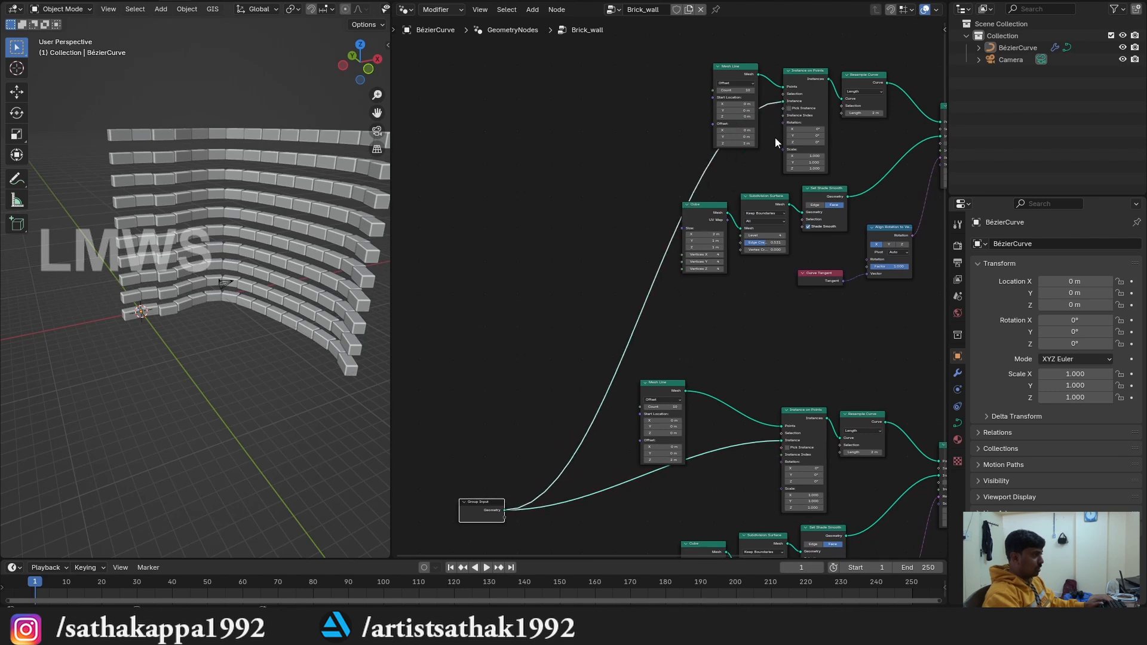
- Connect the final Instances outputs of both chains to Join Geometry, and Join Geometry to the Group Output
middle_drag(777, 142, 448, 189)
drag(656, 161, 722, 292)
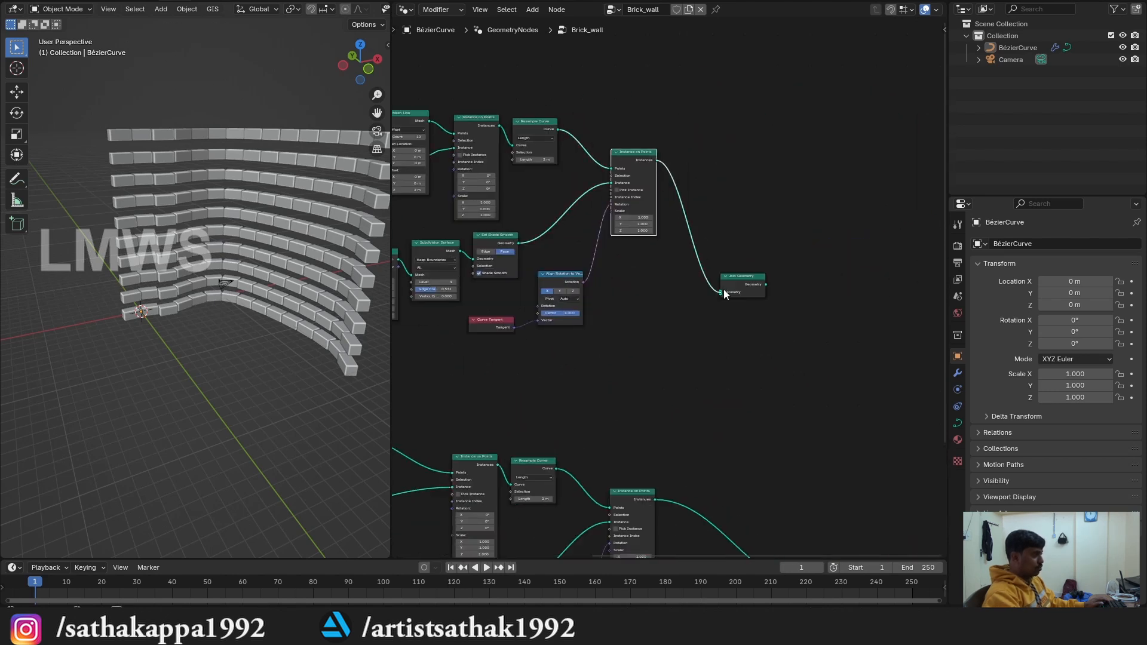
middle_drag(675, 471, 693, 407)
drag(673, 437, 832, 526)
- Move the duplicated chain's Cube node away from its Subdivision Surface node to open a gap between them
middle_drag(659, 284, 853, 318)
scroll(600, 289, up, 6)
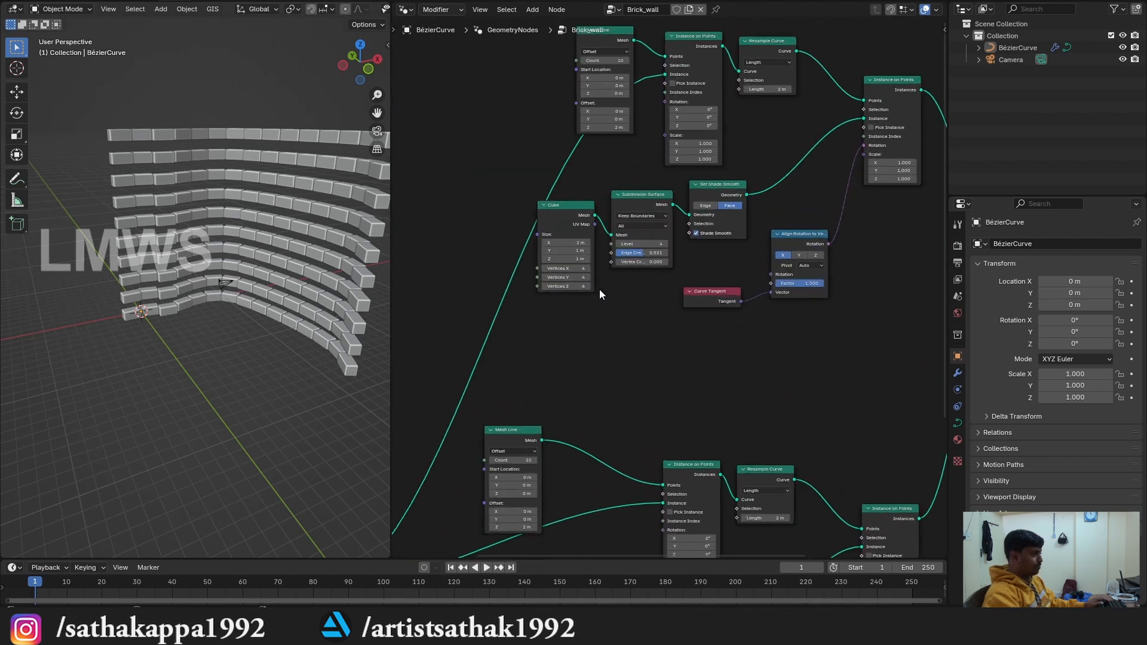
scroll(633, 258, down, 2)
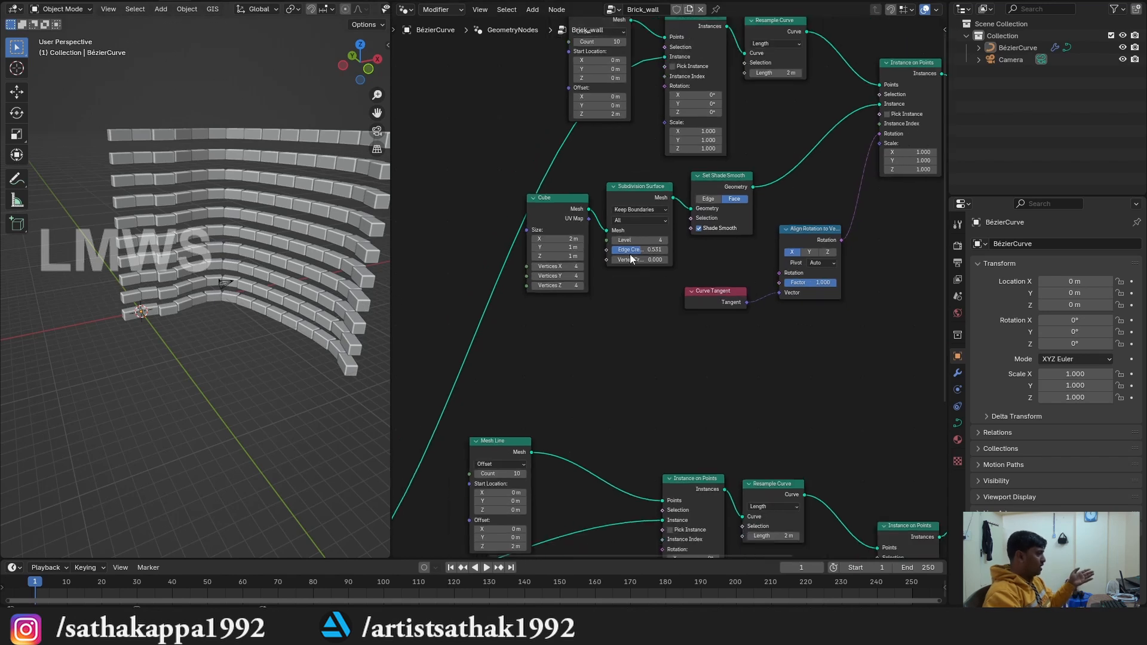
middle_drag(632, 257, 709, 329)
drag(712, 246, 649, 319)
click(627, 253)
drag(624, 272, 511, 289)
- Shift the duplicated chain's Mesh Line, Cube and neighbouring nodes upward, leaving its Curve Tangent and last Instance on Points in place
scroll(614, 314, down, 4)
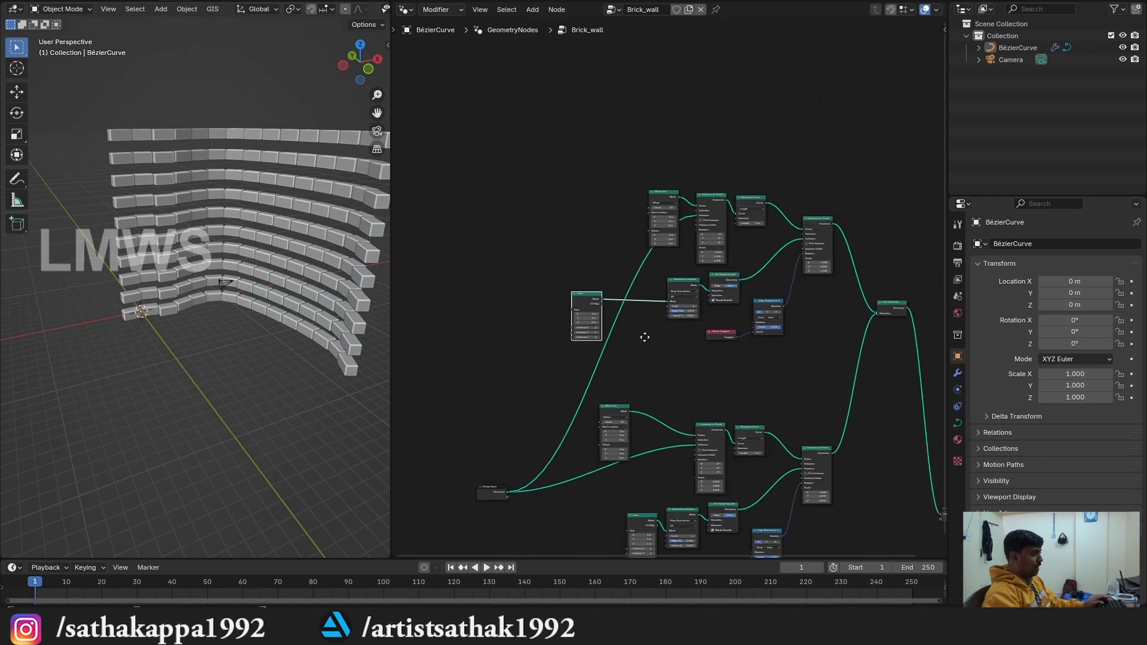
middle_drag(582, 257, 529, 278)
drag(558, 159, 768, 389)
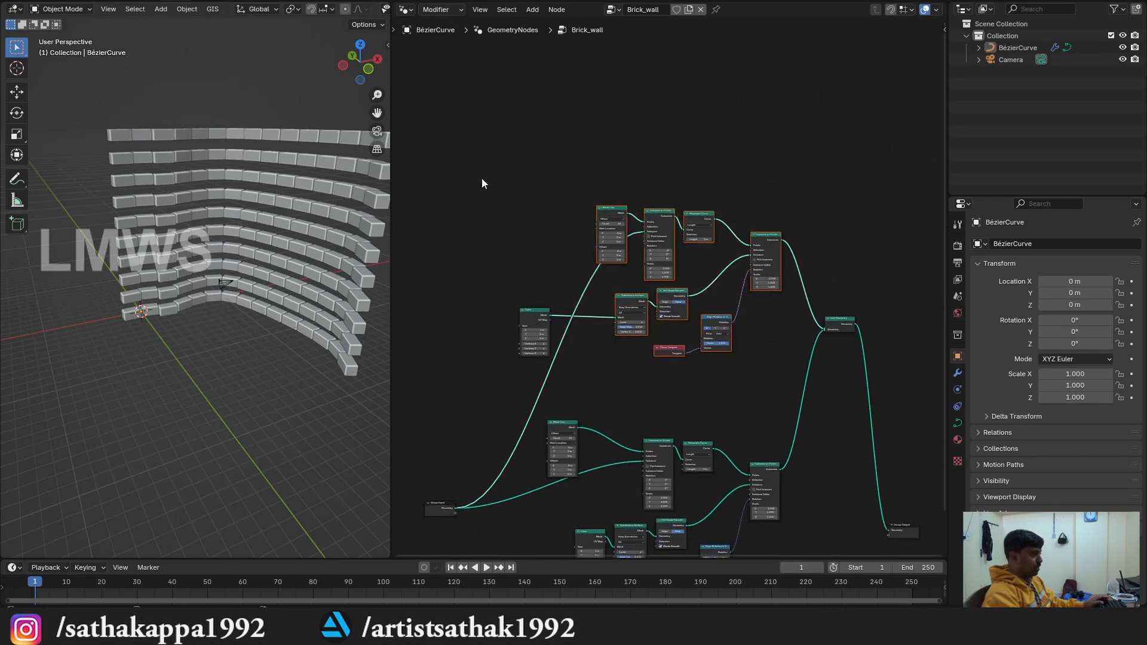
drag(481, 178, 713, 287)
scroll(555, 326, up, 3)
click(553, 327)
scroll(539, 318, up, 3)
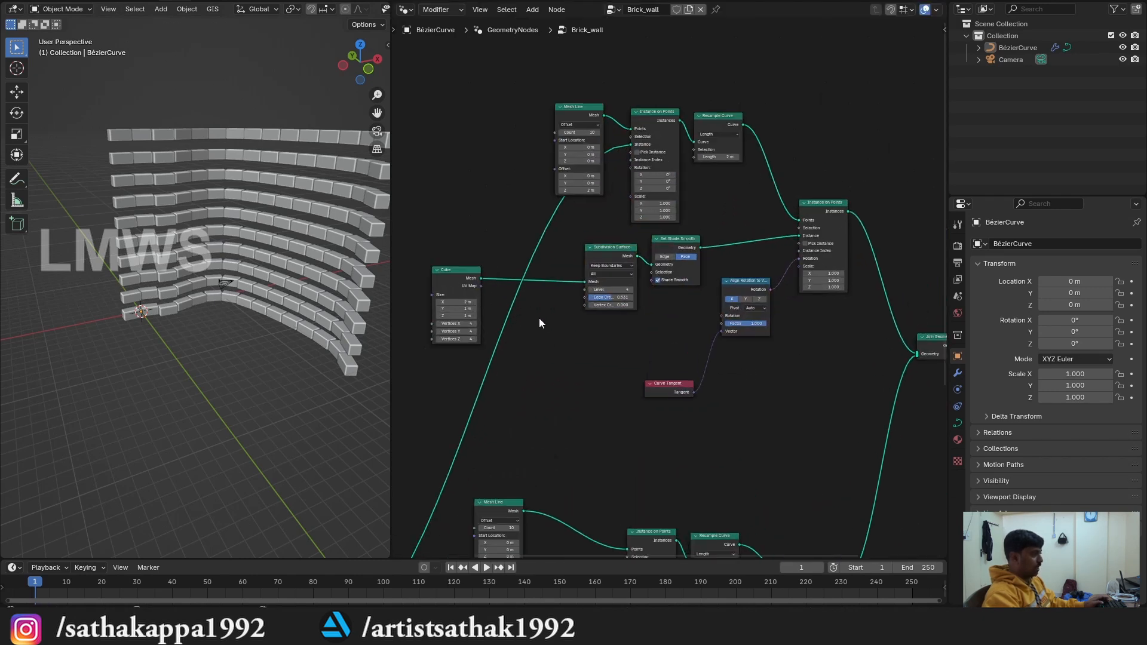
- Insert a Transform Geometry node between the duplicated chain's Cube and Subdivision Surface
scroll(539, 323, up, 2)
key(shift+a)
text(tra)
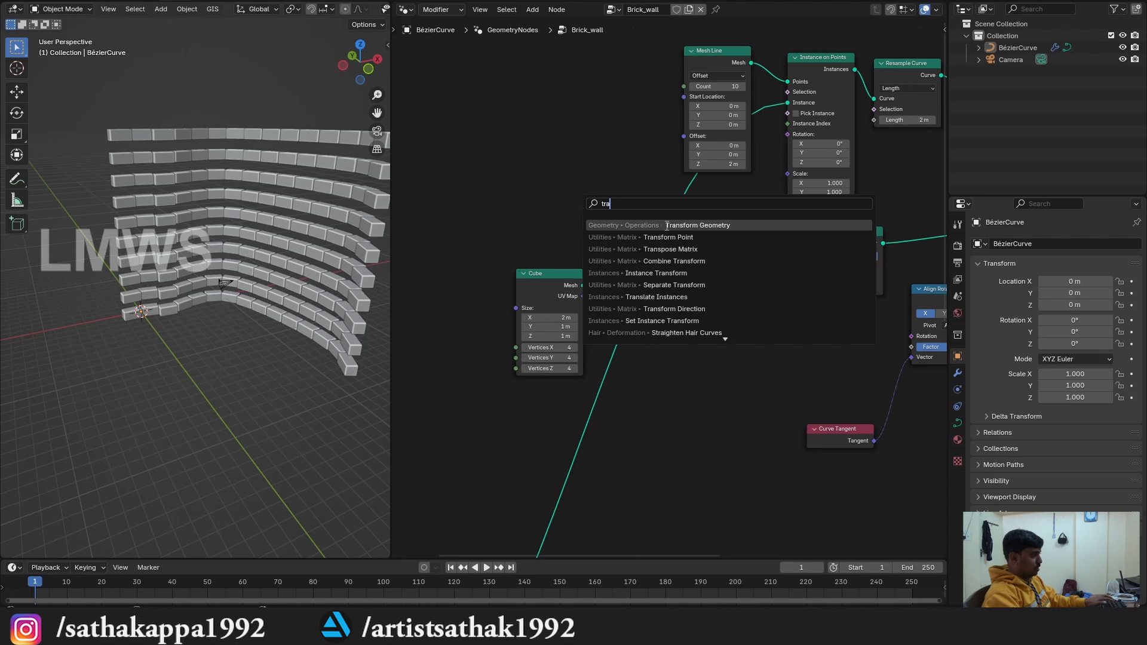
click(667, 225)
click(679, 258)
- Set the Transform Geometry node's translation to 1 m in X and 1 m in Z
scroll(672, 420, up, 3)
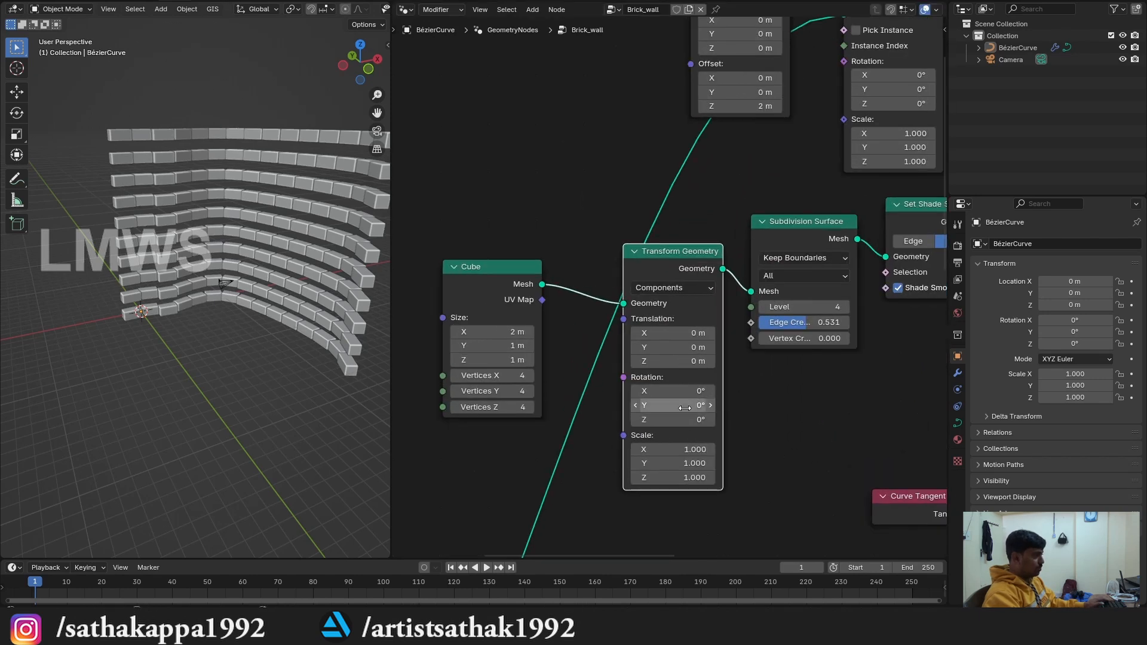
click(674, 332)
text(1)
key(Return)
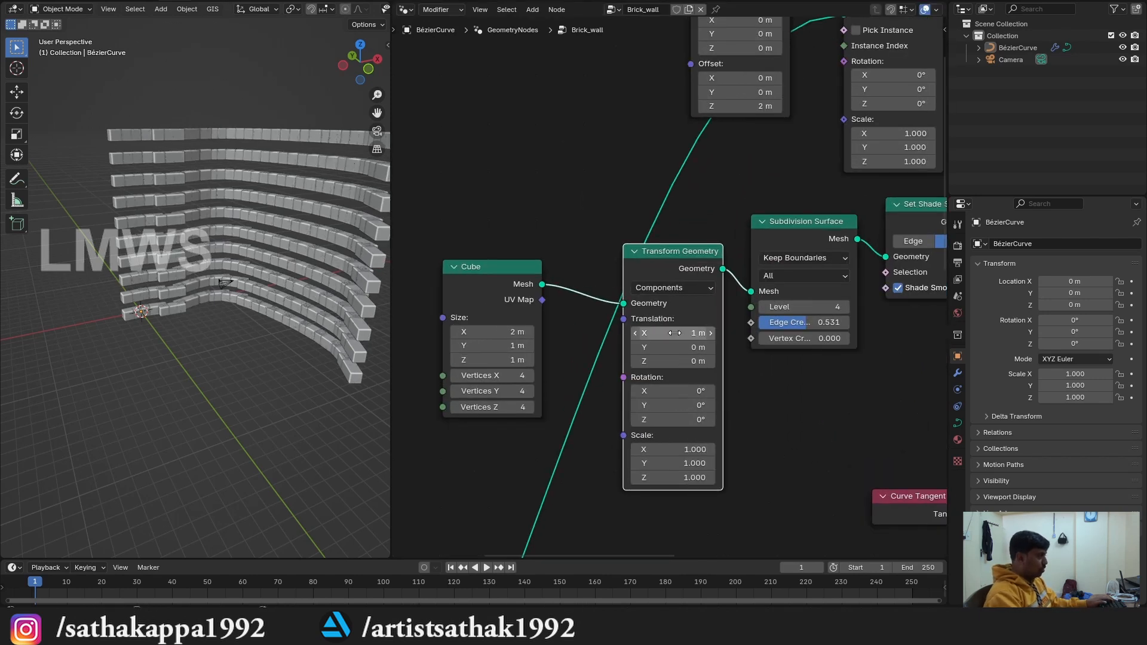
click(675, 361)
text(1)
key(Return)
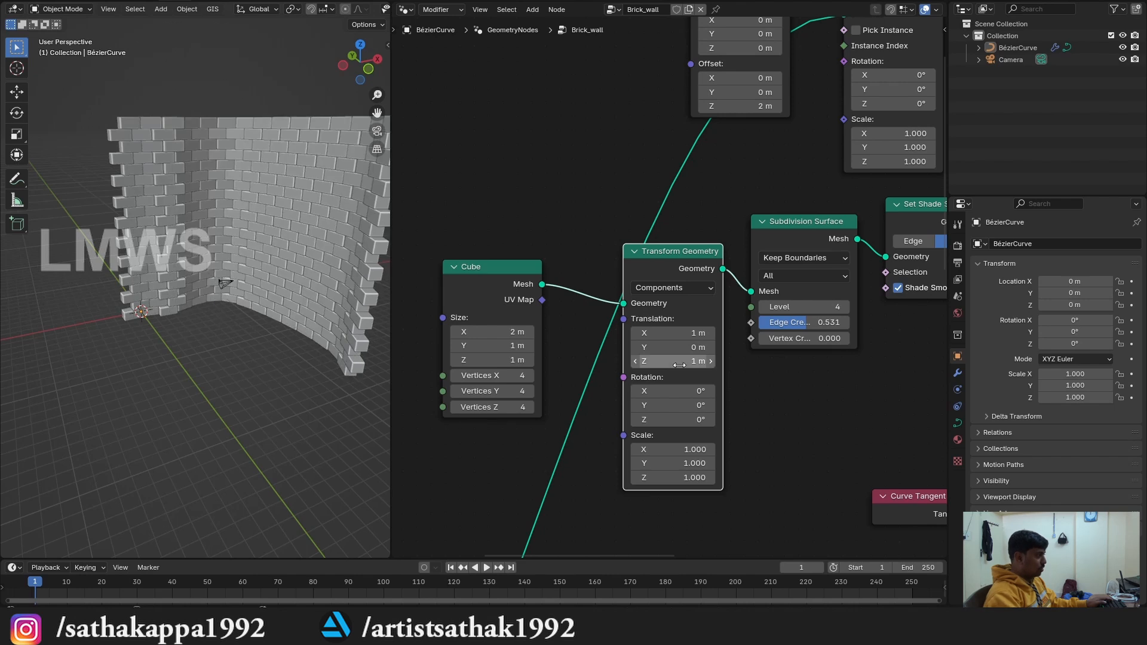
- Scale the Bézier curve's start-point handle in Edit Mode to smooth the wall's bend, and return to Object Mode
middle_drag(242, 345, 203, 390)
middle_drag(260, 370, 146, 377)
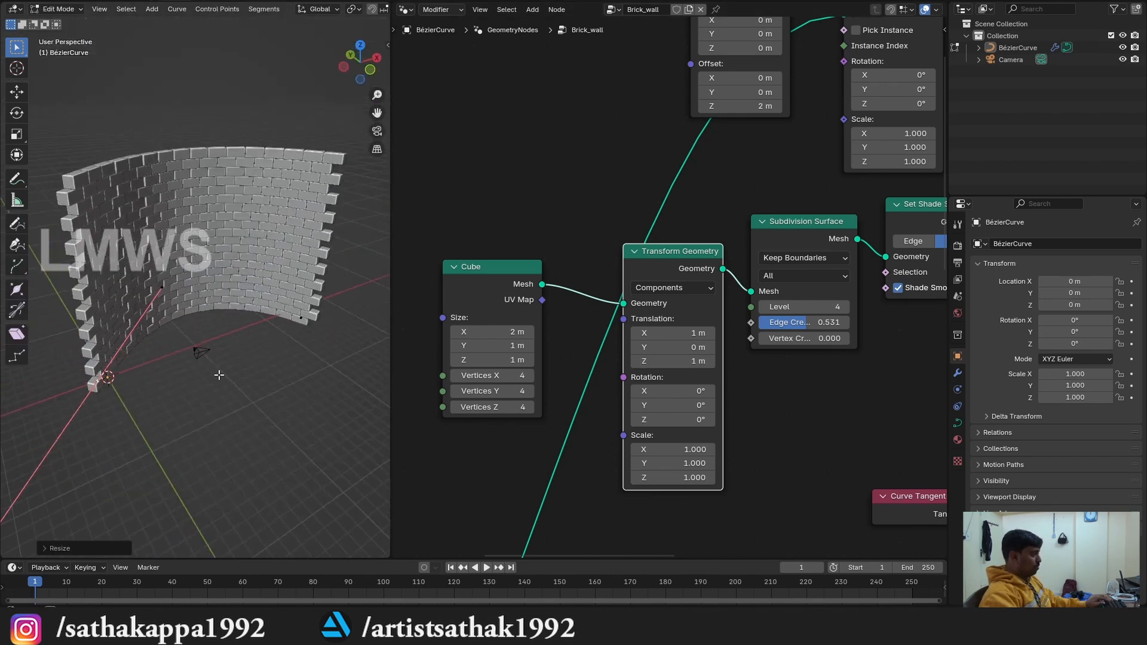
mouse_move(189, 317)
middle_down()
mouse_move(64, 333)
mouse_move(393, 317)
mouse_move(182, 313)
mouse_move(210, 317)
middle_up()
scroll(204, 293, down, 2)
key(Tab)
scroll(203, 294, up, 3)
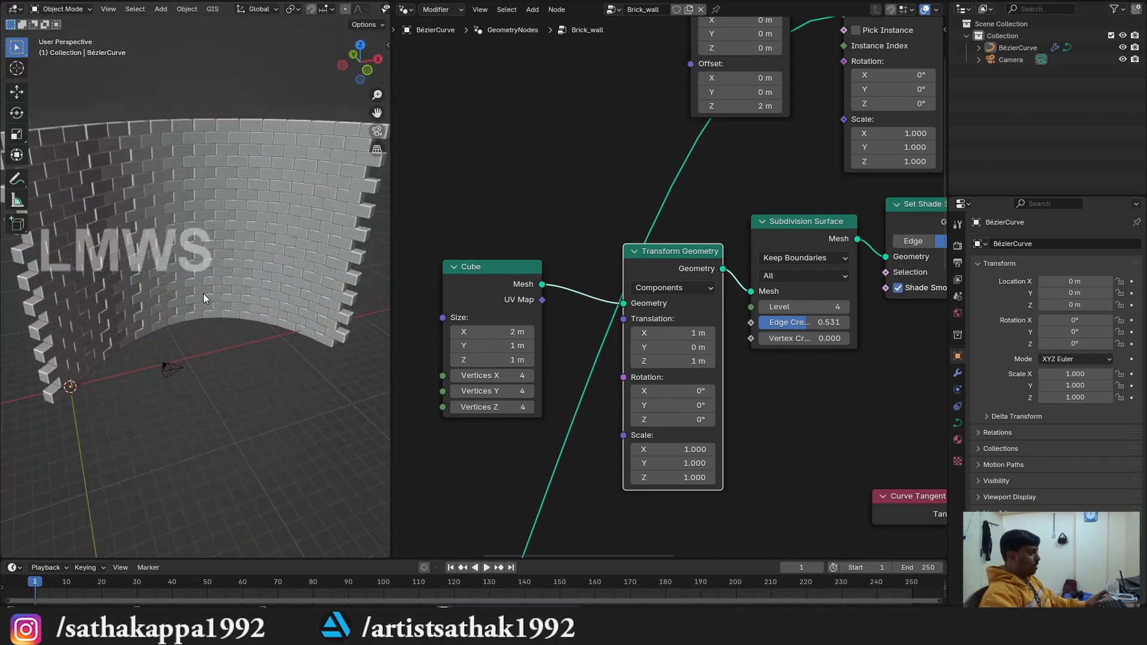
- Examine the staggered wall alongside both brick node chains and how they merge through Join Geometry
scroll(498, 296, down, 4)
scroll(245, 266, down, 1)
scroll(230, 275, up, 1)
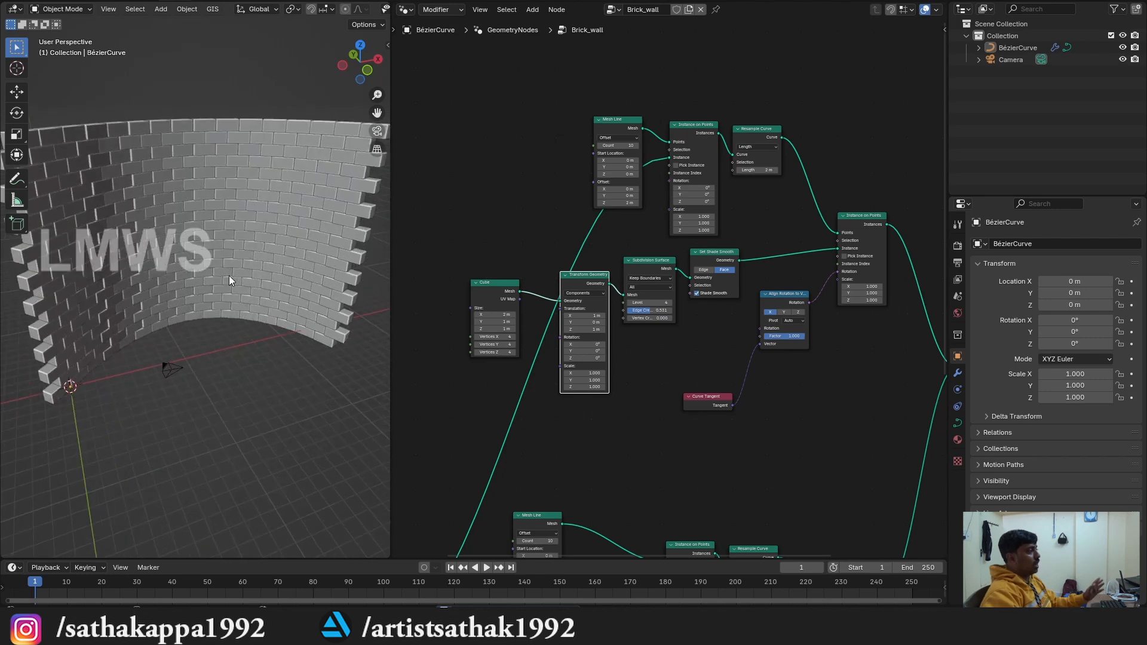
scroll(666, 316, down, 2)
middle_drag(637, 316, 718, 282)
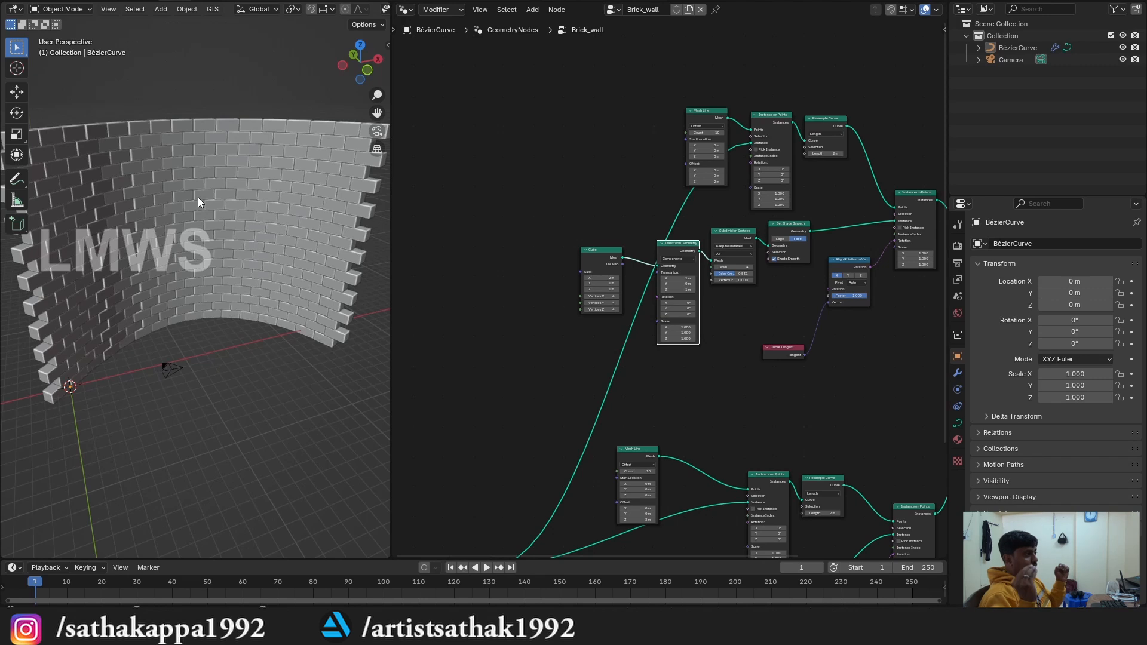
scroll(657, 287, down, 3)
middle_drag(820, 326, 643, 288)
scroll(675, 272, up, 2)
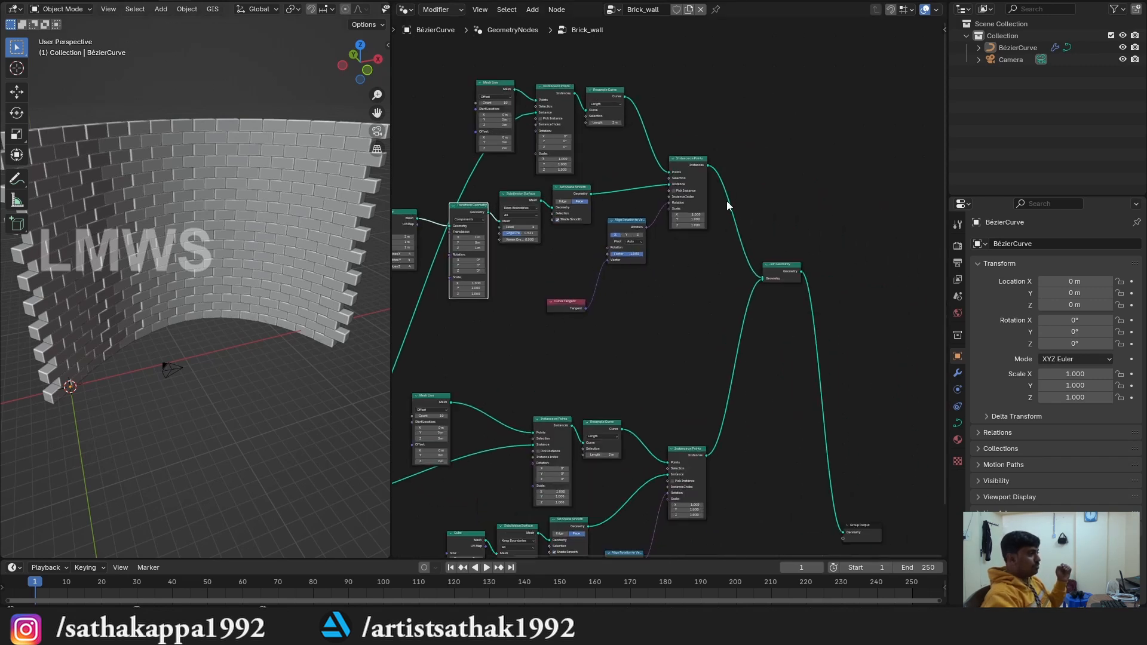
- Move the duplicated chain's Mesh Line, first Instance on Points and Resample Curve together, away from its last Instance on Points
drag(681, 113, 697, 173)
middle_drag(697, 173, 766, 237)
drag(692, 114, 571, 181)
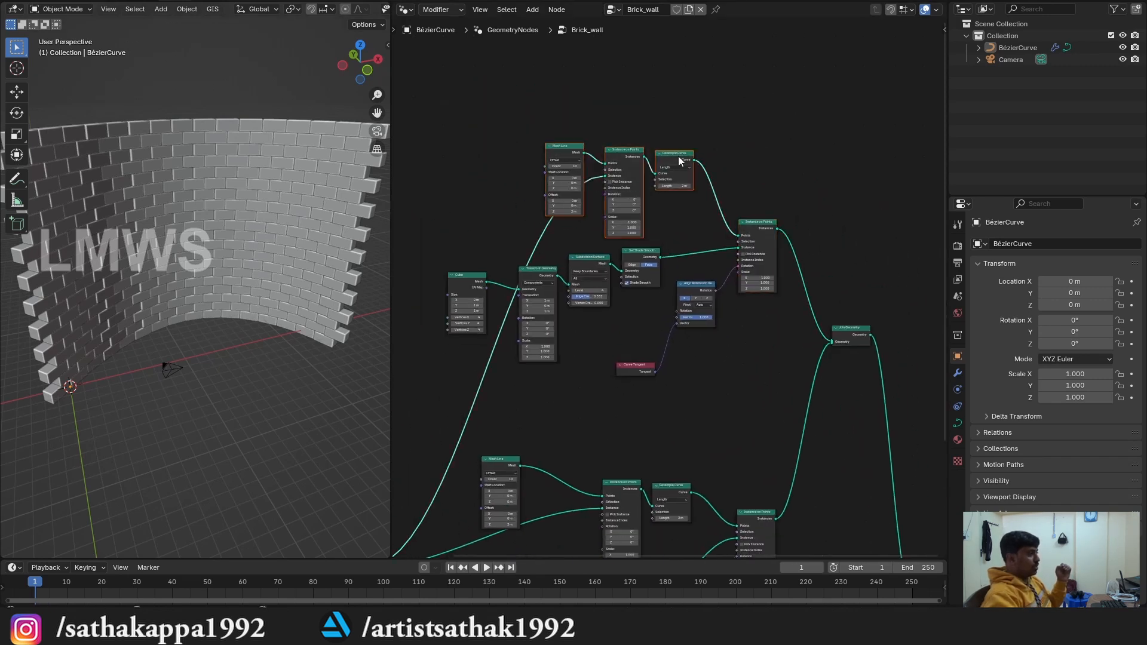
drag(678, 157, 588, 137)
middle_drag(699, 229, 801, 243)
scroll(801, 242, down, 2)
middle_drag(712, 480, 632, 442)
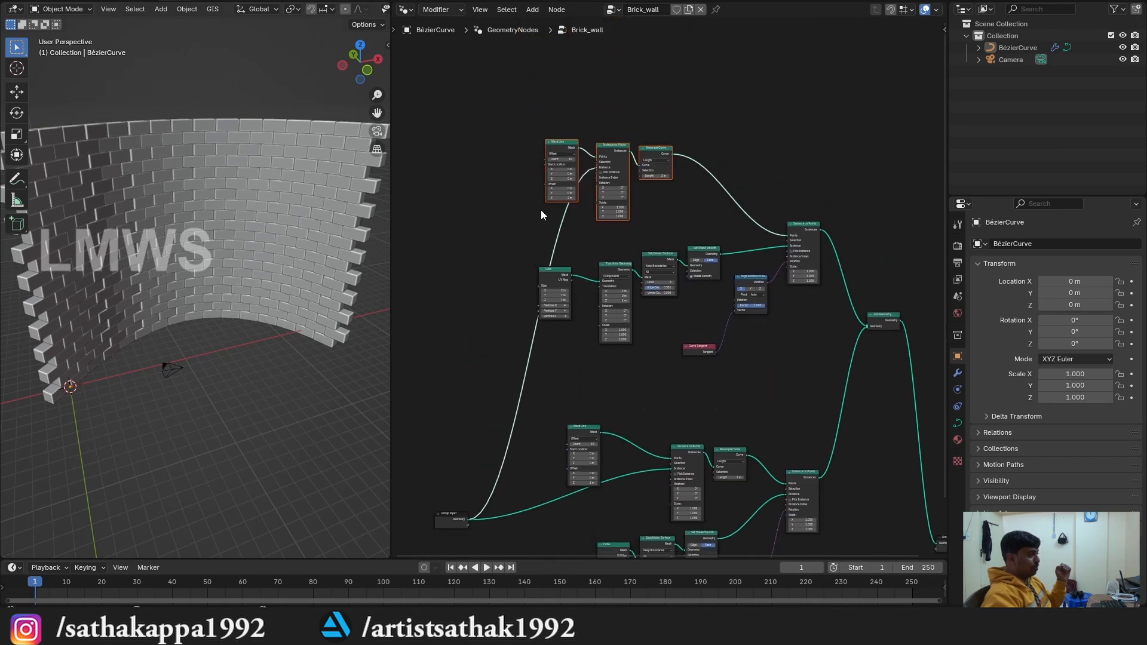
- Move the Transform Geometry node closer to the duplicated chain's Cube node
scroll(574, 341, up, 3)
drag(582, 245, 559, 219)
scroll(558, 234, down, 1)
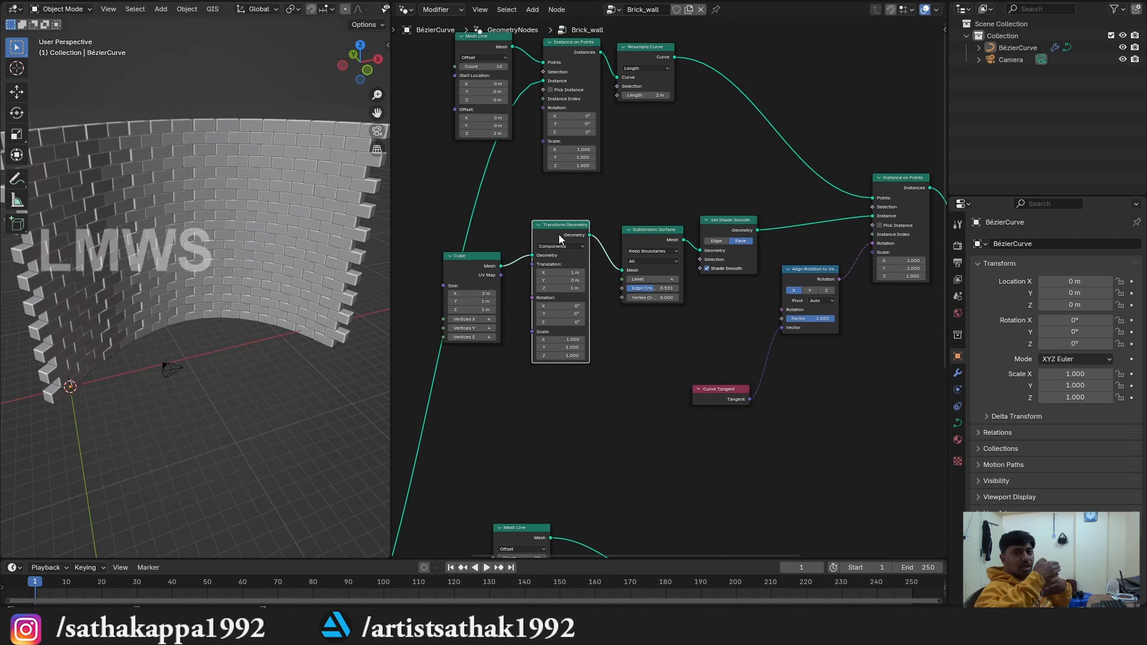
scroll(558, 235, up, 2)
scroll(611, 355, down, 1)
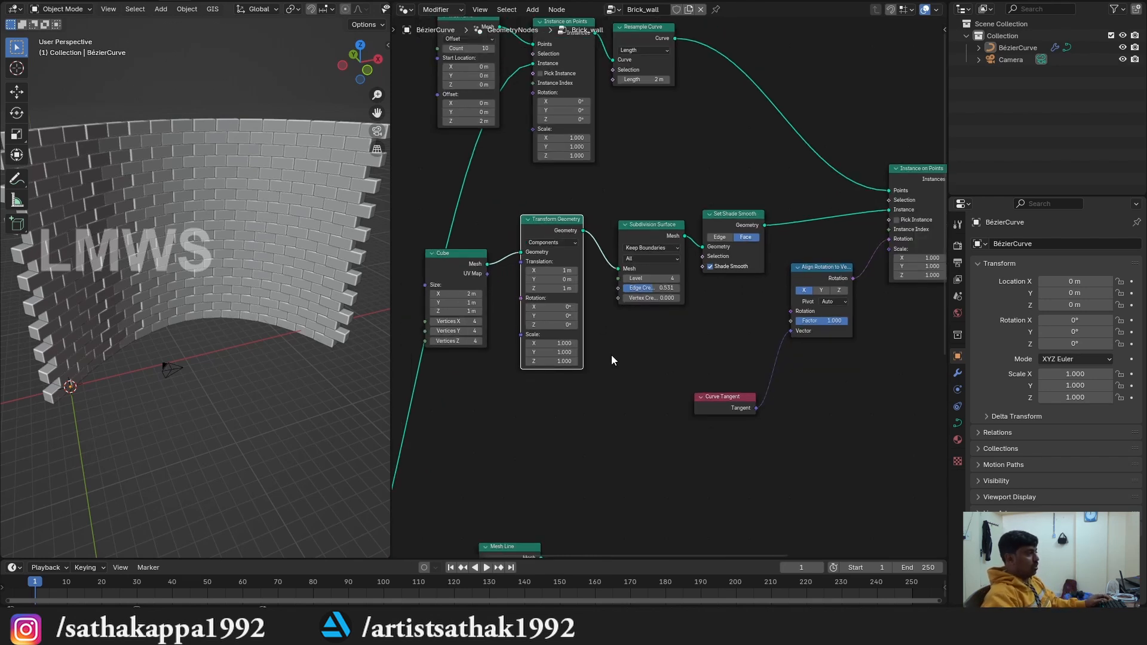
middle_drag(638, 368, 639, 395)
scroll(642, 391, down, 3)
middle_drag(693, 353, 657, 371)
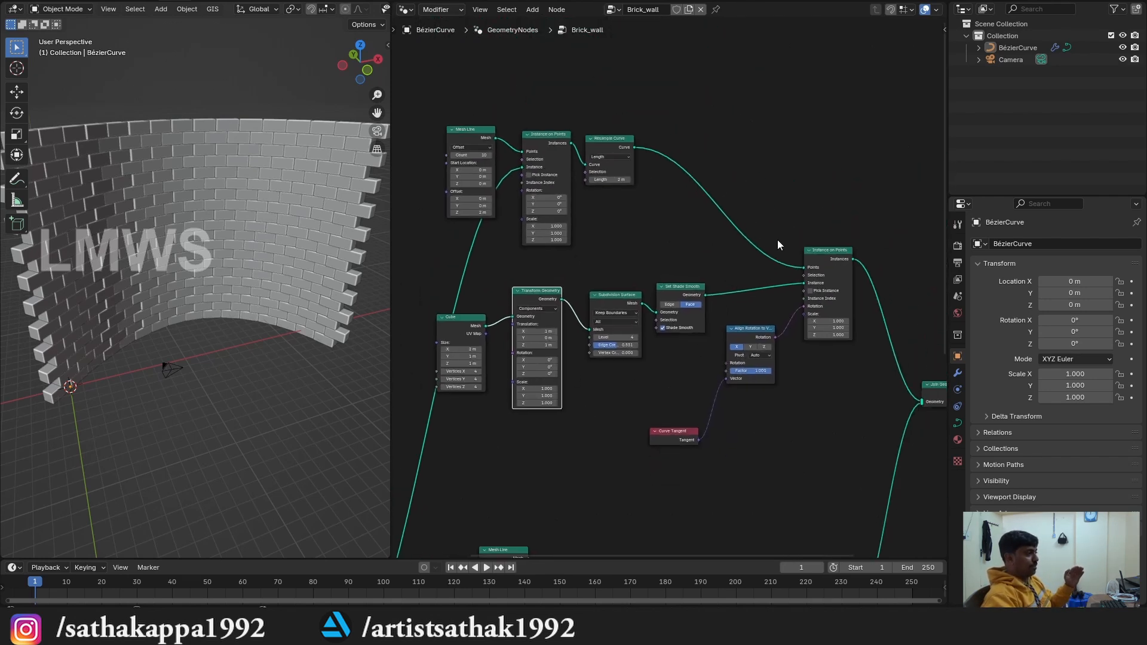
- Move the duplicated chain's Resample Curve node away from its first Instance on Points, toward the last Instance on Points
scroll(760, 209, up, 2)
click(784, 113)
key(shift+a)
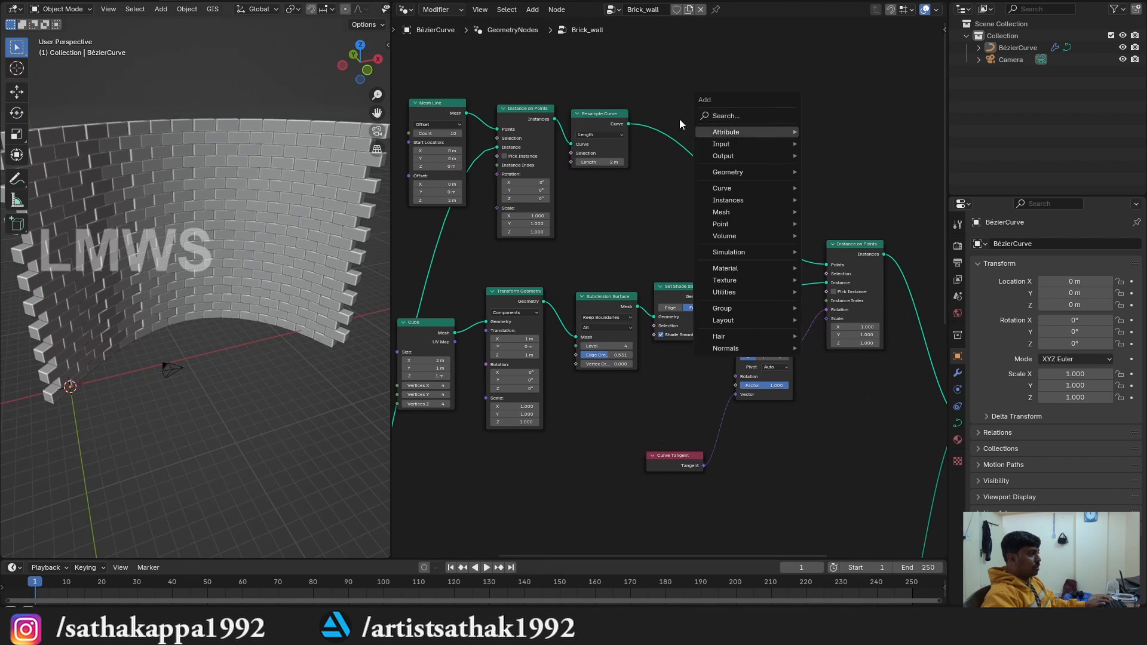
drag(606, 113, 762, 141)
middle_drag(649, 170, 727, 202)
scroll(286, 317, down, 1)
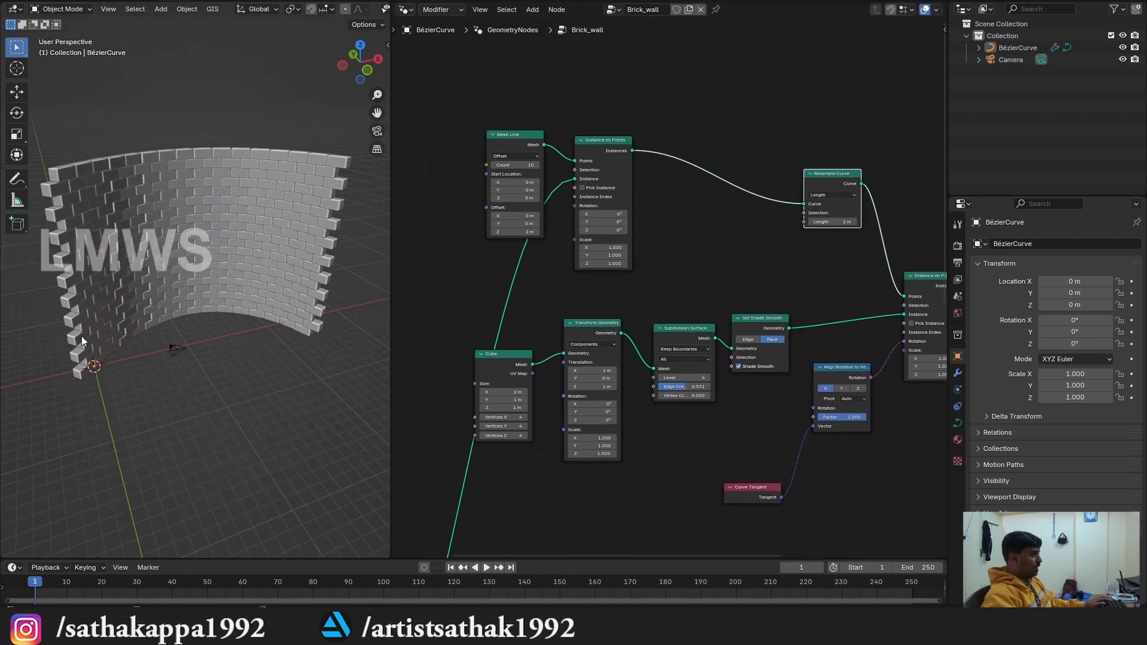
key(Home)
scroll(569, 328, up, 2)
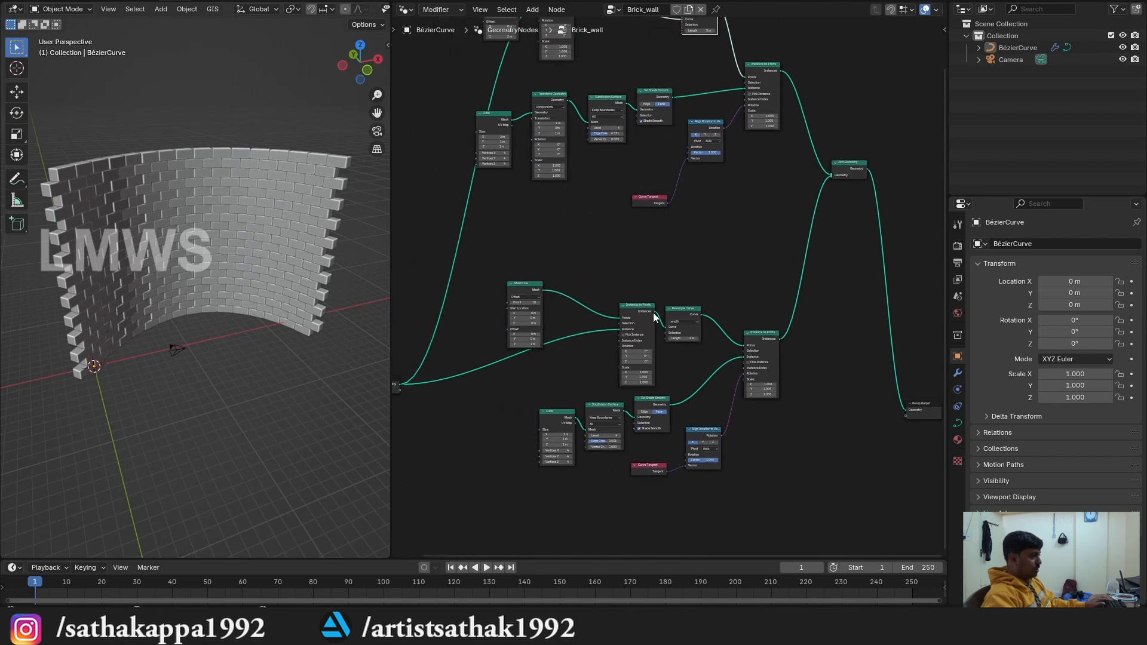
- Temporarily output the duplicated chain's first Instance on Points to inspect the stacked curves, and reconnect Join Geometry to the Group Output
drag(654, 312, 906, 411)
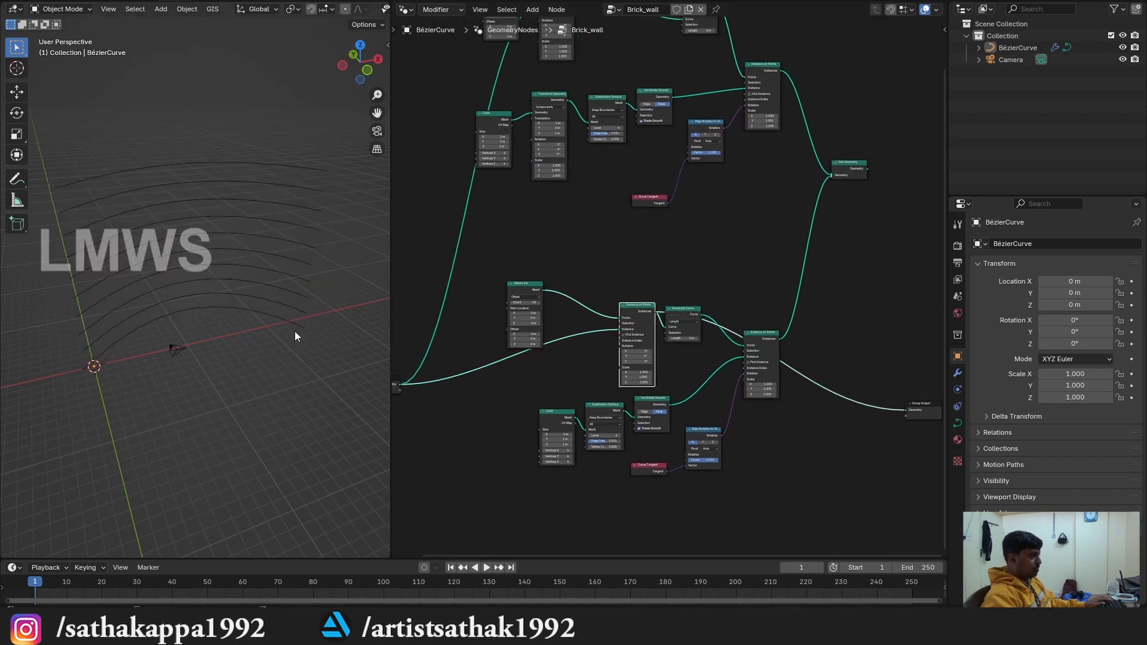
scroll(179, 352, up, 3)
middle_drag(77, 373, 52, 401)
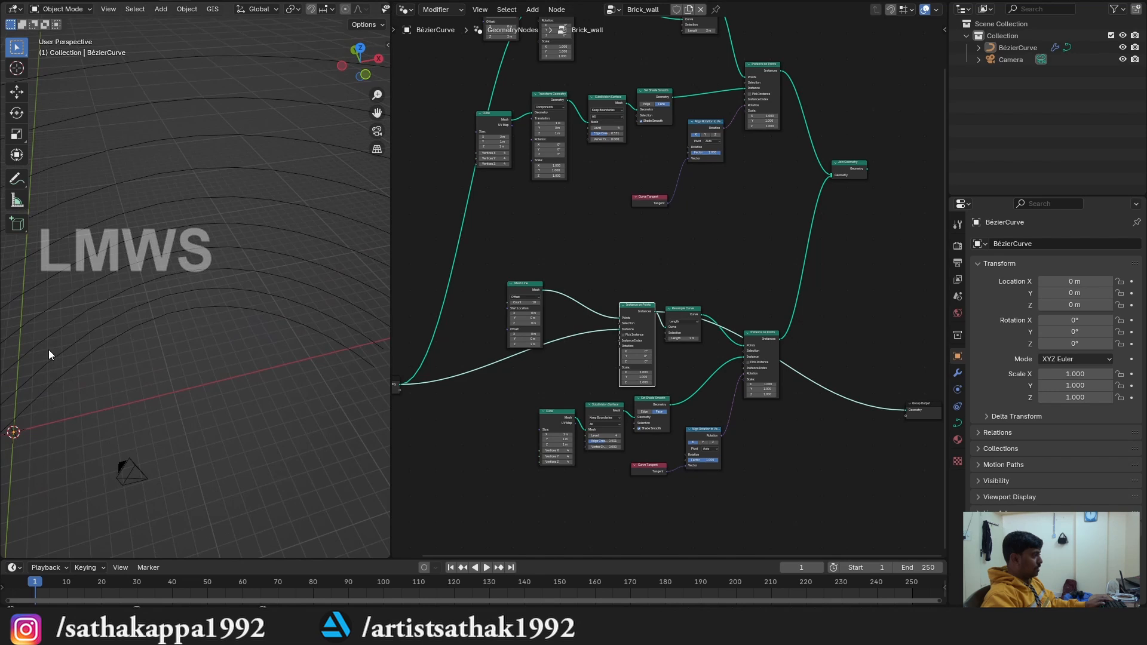
drag(866, 169, 906, 411)
- Insert a Delete Geometry node between the upper chain's Resample Curve and its last Instance on Points
middle_drag(739, 251, 793, 440)
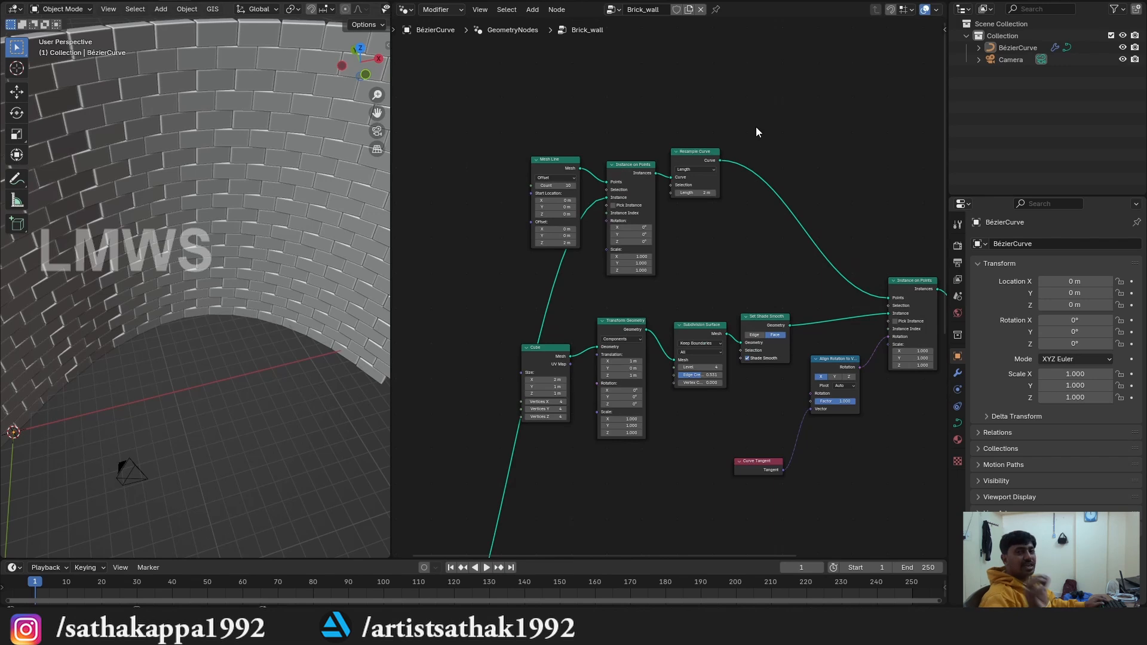
key(shift+a)
text(del)
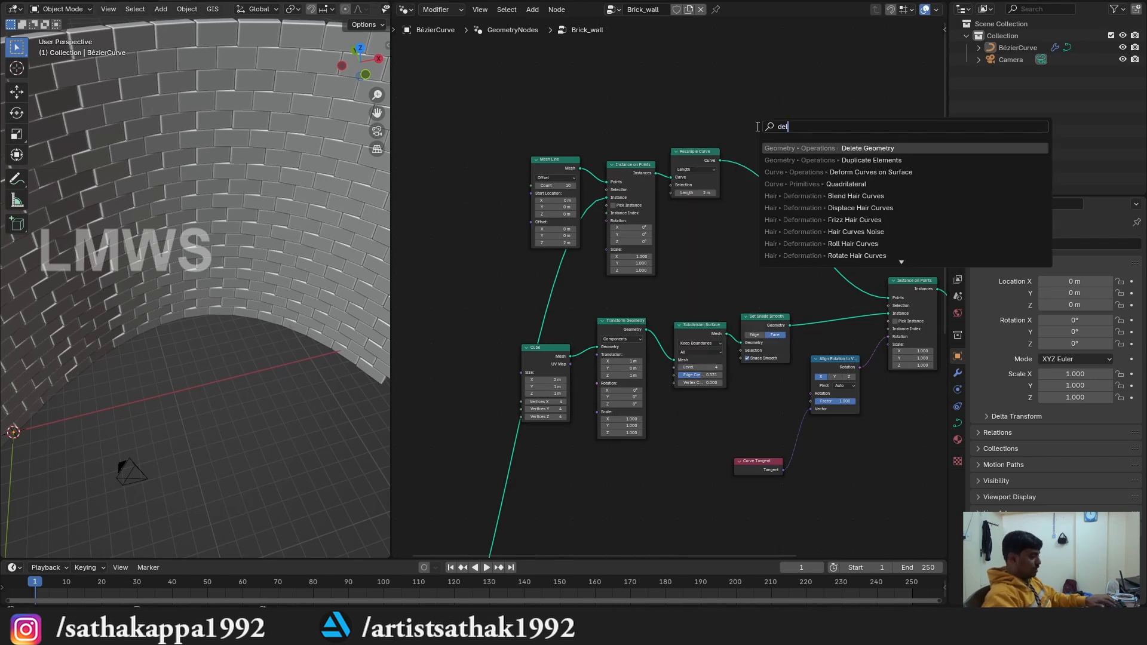
key(Return)
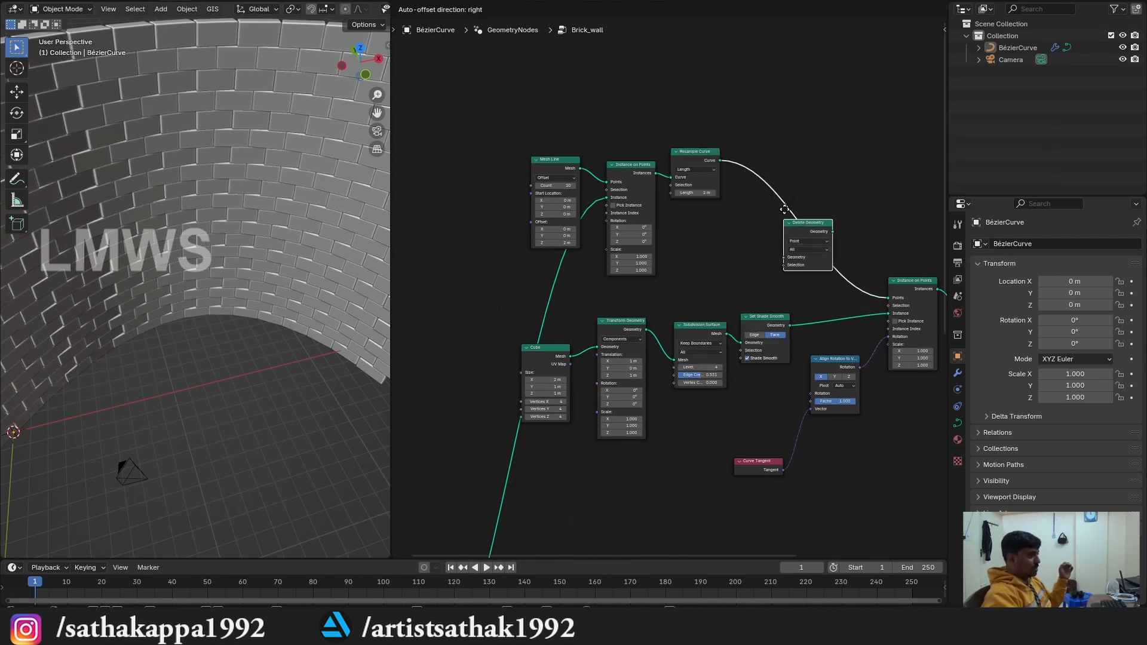
click(784, 203)
middle_drag(191, 209, 187, 190)
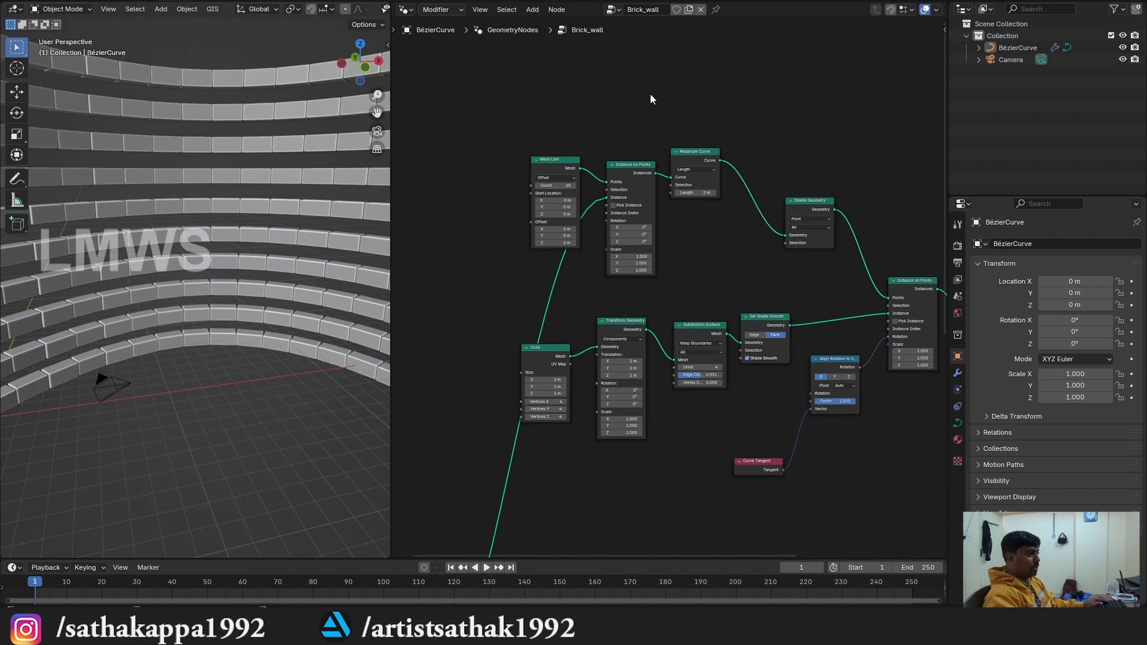
- Add a Random Value node beneath the upper chain's Resample Curve and set its data type to Boolean
key(shift+a)
text(random)
key(Return)
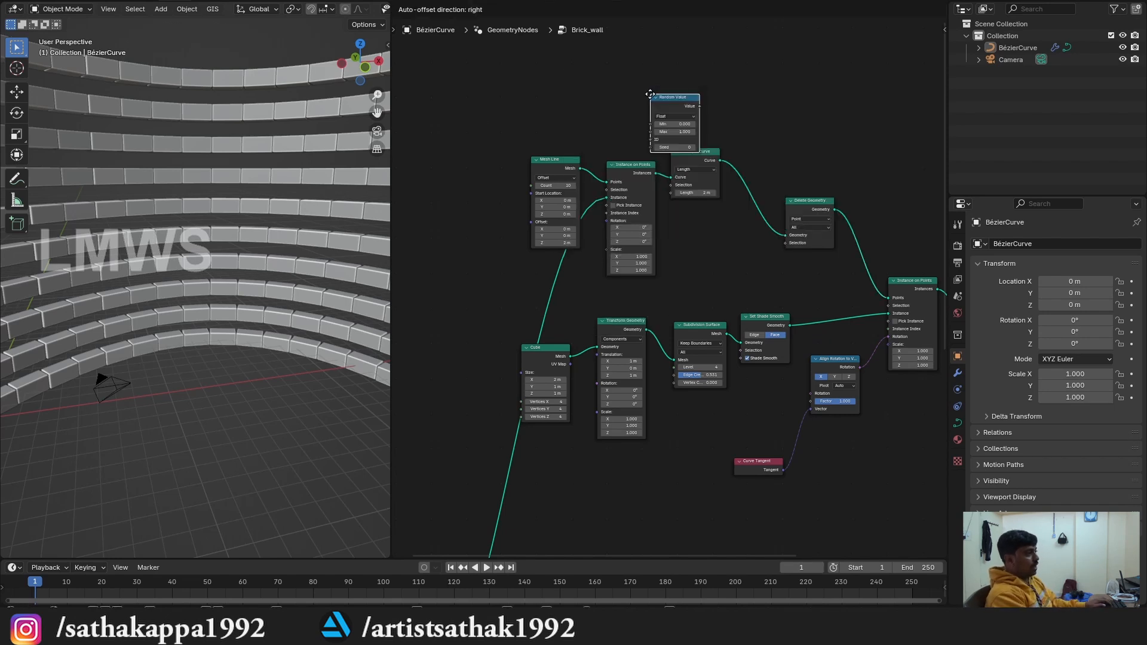
click(705, 239)
scroll(704, 242, up, 4)
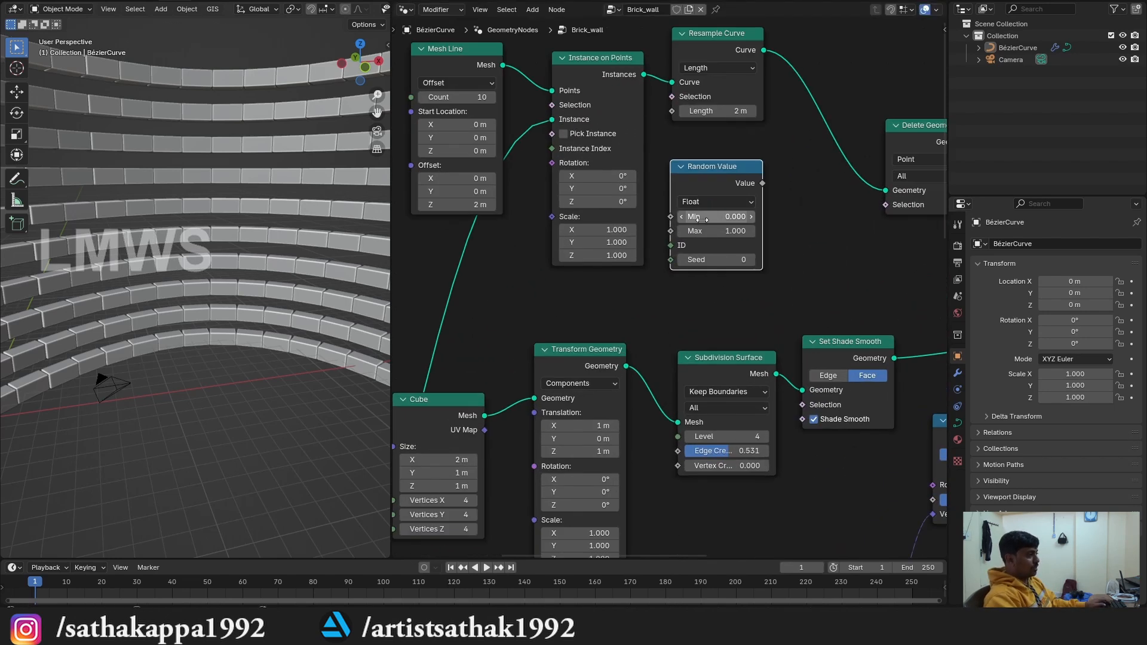
click(653, 239)
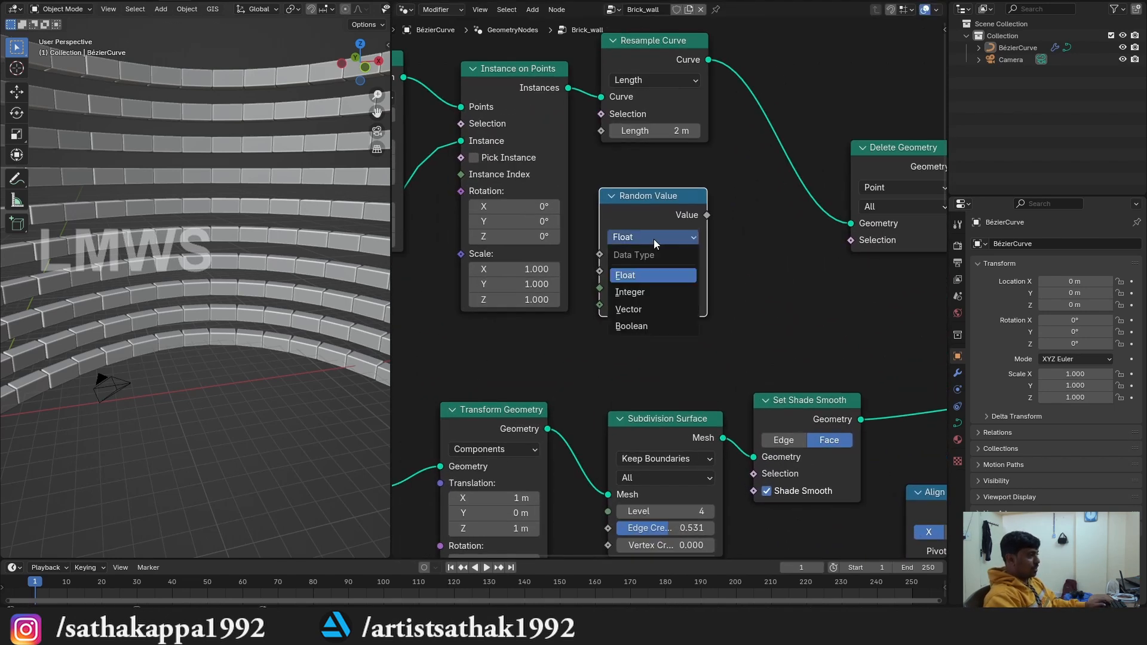
click(631, 324)
scroll(676, 253, up, 1)
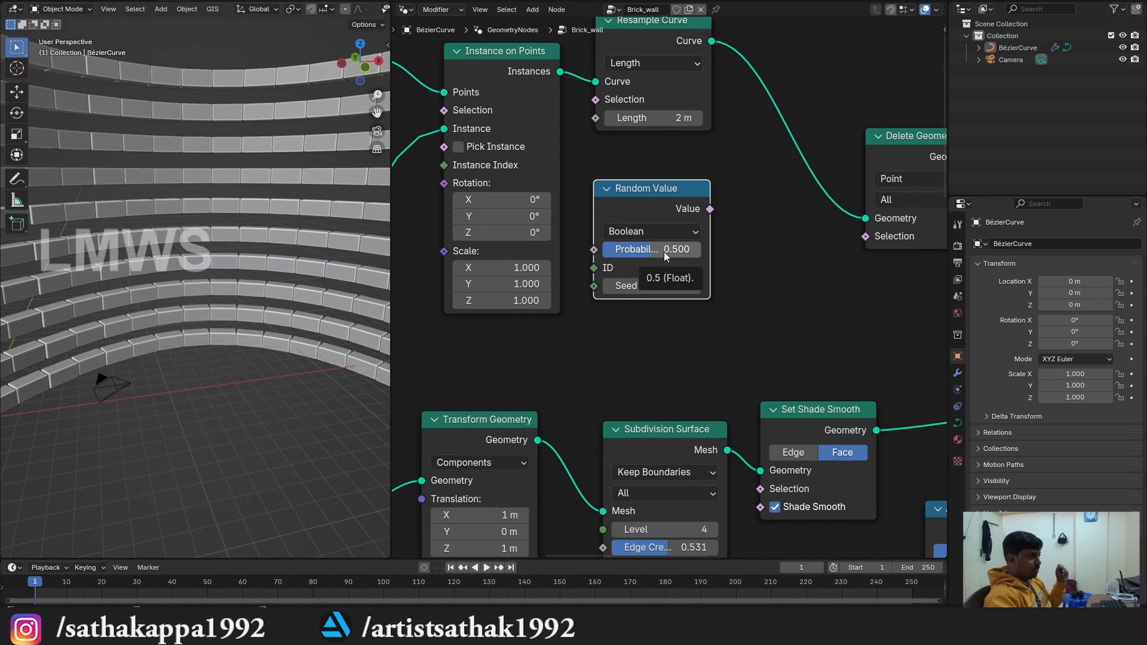
- Drive the Delete Geometry node's Selection with the Boolean Random Value output
drag(709, 210, 864, 244)
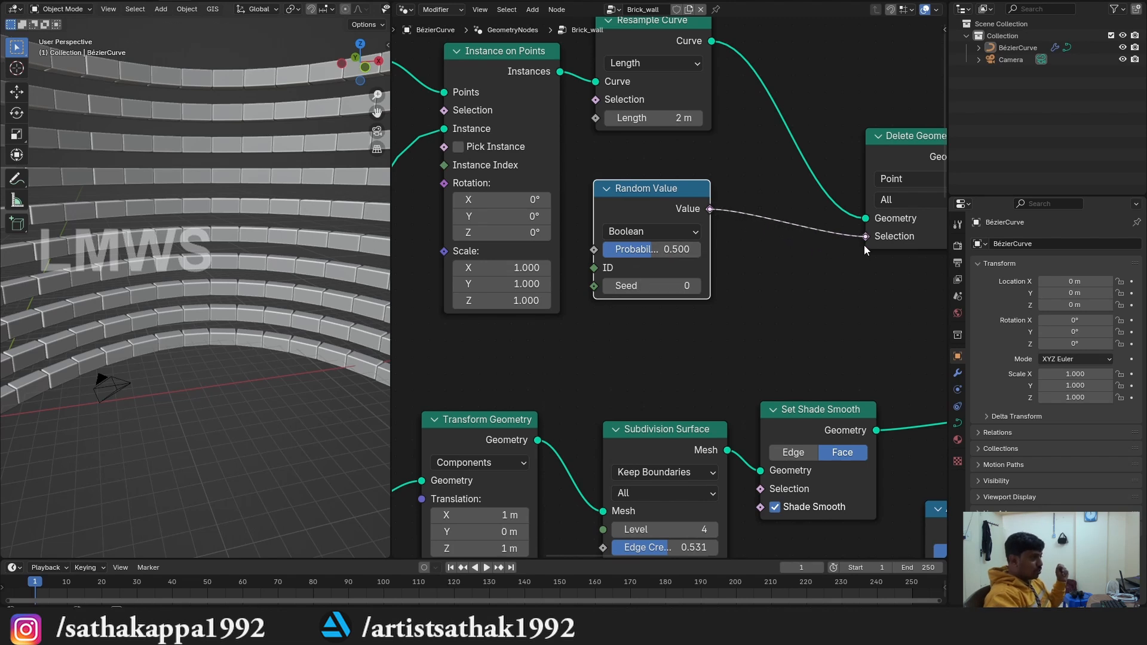
scroll(211, 145, down, 4)
middle_drag(212, 145, 174, 171)
scroll(175, 171, up, 3)
- Try Random Value probabilities of 0.683, 0.483 and 0.733 to compare which bricks are removed from the wall
mouse_move(687, 249)
mouse_down()
mouse_move(717, 249)
mouse_move(666, 250)
mouse_move(707, 249)
mouse_up()
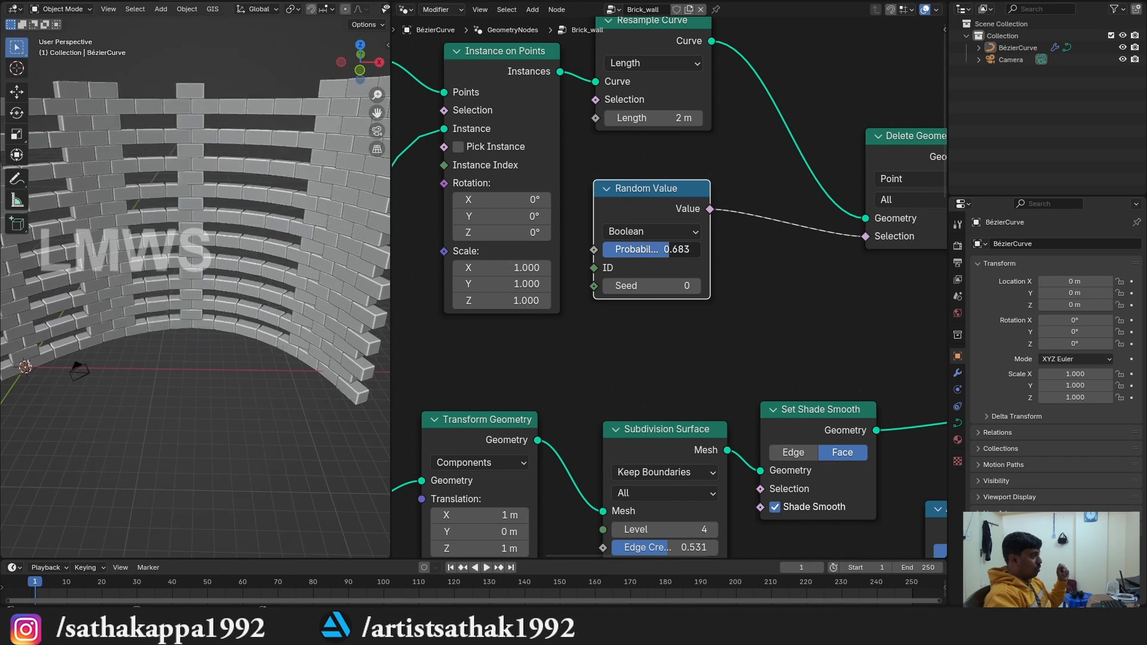
scroll(230, 222, down, 3)
middle_drag(231, 222, 264, 219)
scroll(264, 220, up, 3)
scroll(263, 221, down, 2)
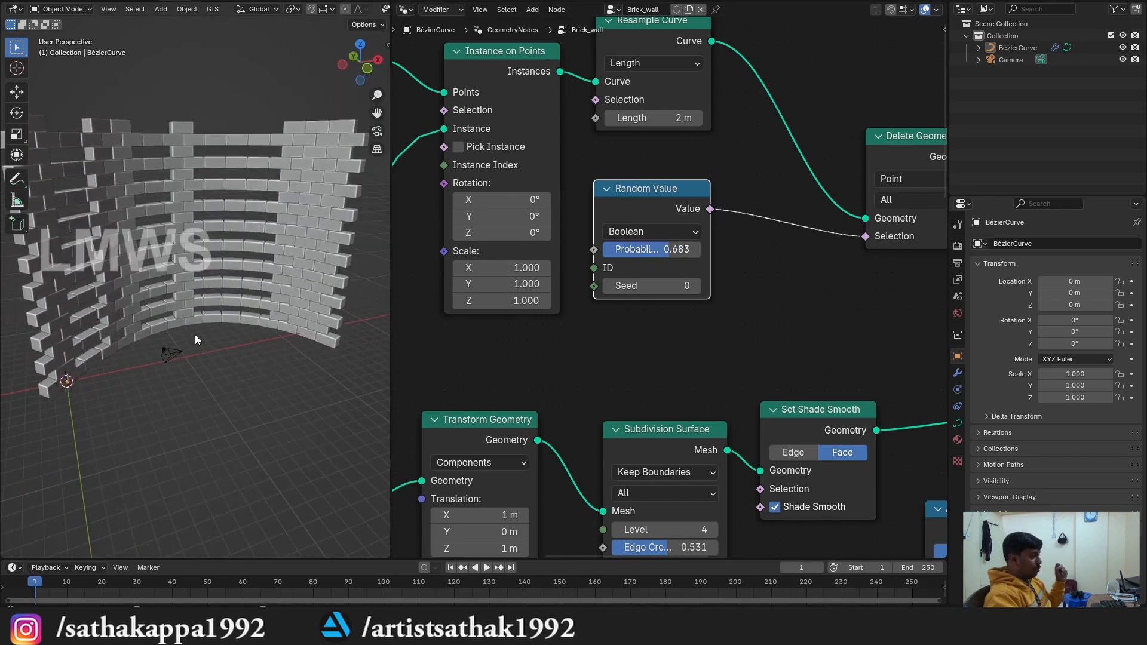
drag(654, 254, 634, 253)
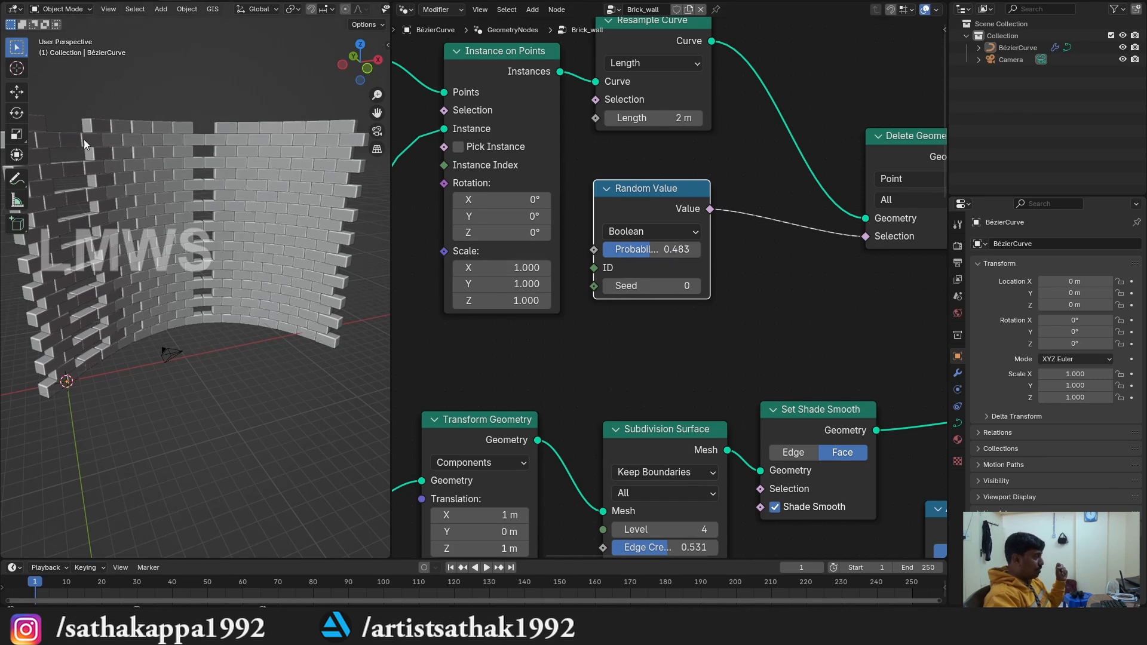
middle_drag(220, 291, 280, 302)
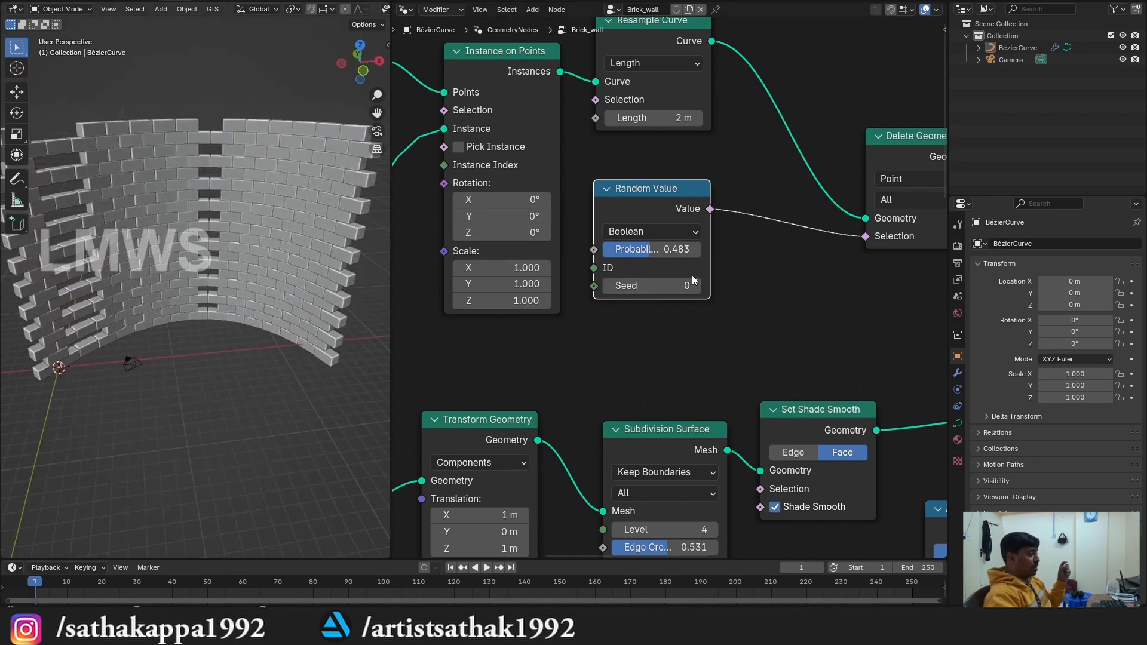
drag(650, 250, 674, 250)
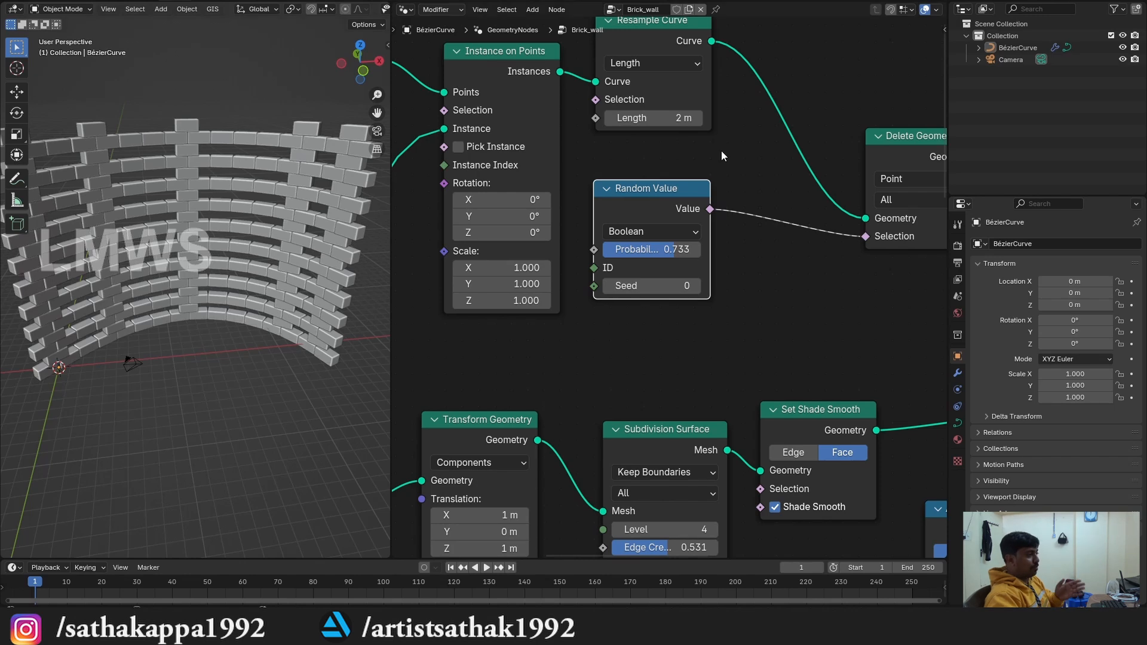
- Move the Delete Geometry node farther from Resample Curve to make room for another node between them
middle_drag(722, 144, 624, 279)
scroll(627, 279, down, 3)
drag(775, 271, 829, 270)
click(721, 175)
key(shift+a)
click(722, 174)
key(Escape)
- Shift Resample Curve slightly aside and insert a Realize Instances node between it and Delete Geometry
mouse_move(577, 195)
mouse_down()
mouse_move(589, 173)
mouse_move(561, 191)
mouse_up()
click(686, 120)
key(shift+a)
text(reali)
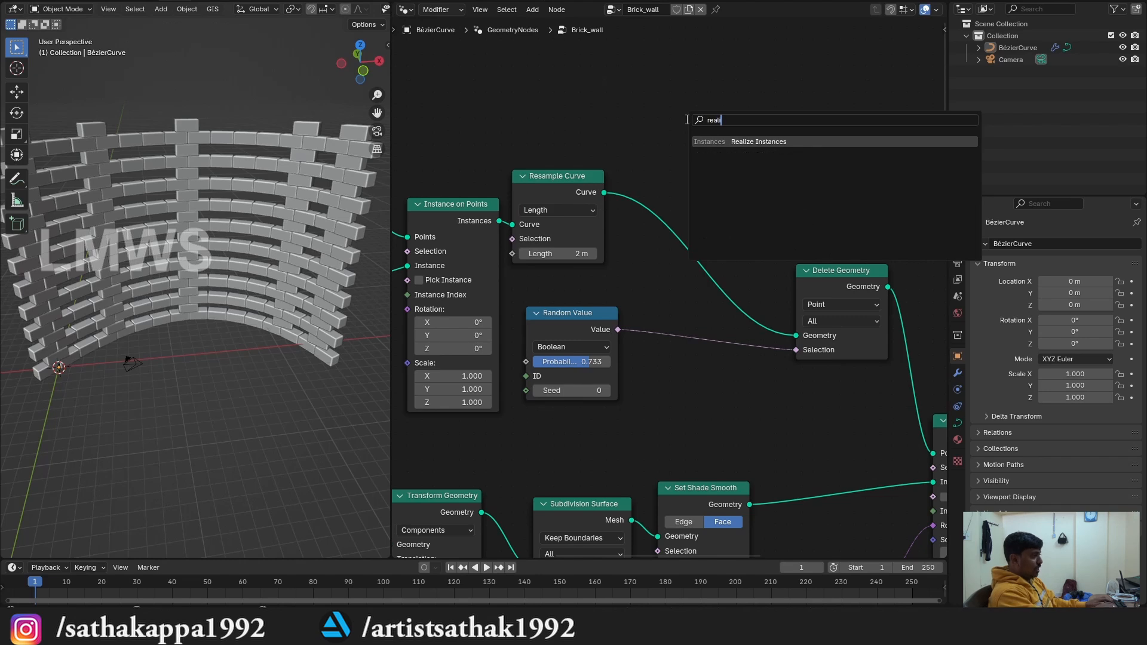
key(Return)
click(638, 198)
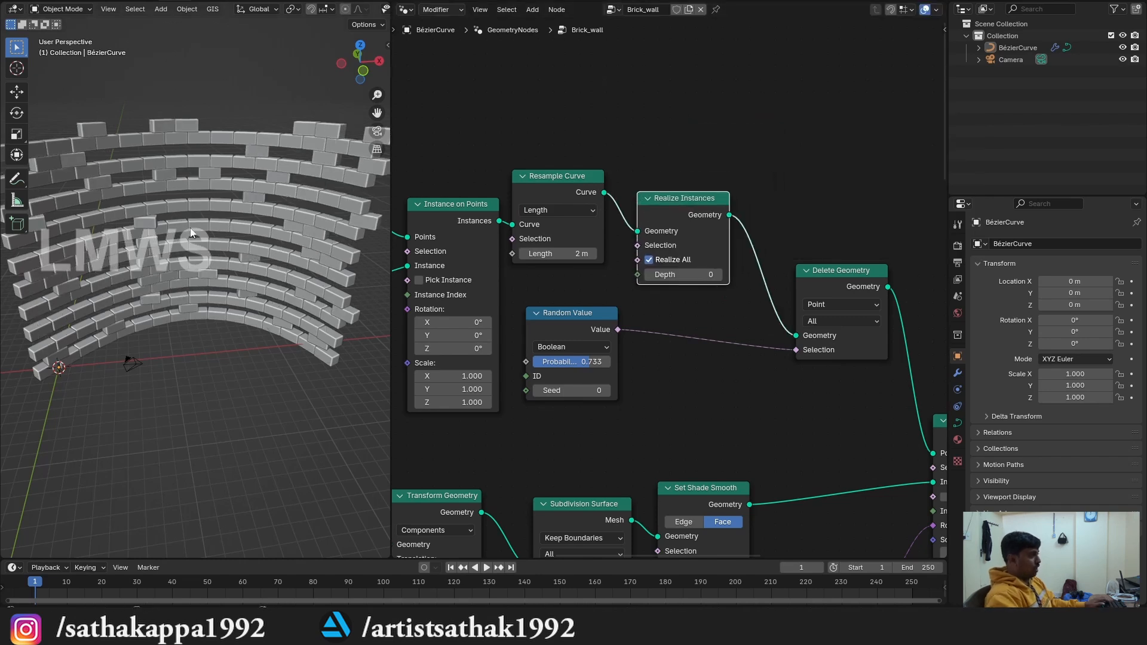
scroll(191, 233, down, 2)
middle_drag(229, 248, 224, 242)
scroll(224, 243, up, 5)
scroll(233, 249, down, 3)
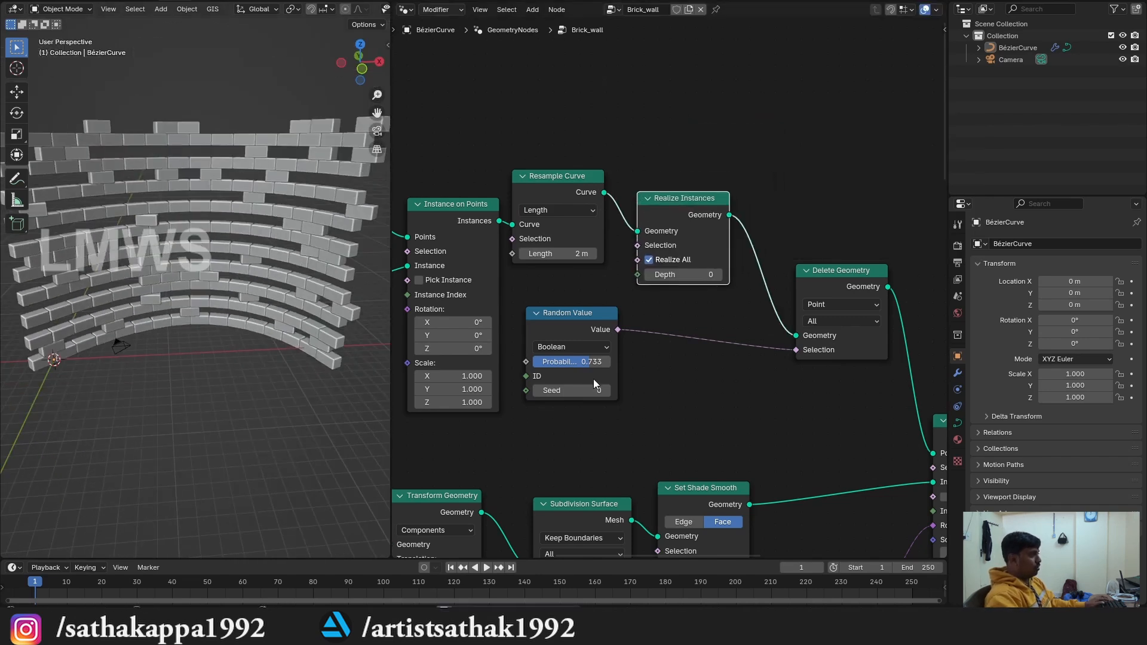
- Lower the Random Value probability to 0.092, and try seed 1 before restoring seed 0
drag(590, 362, 544, 361)
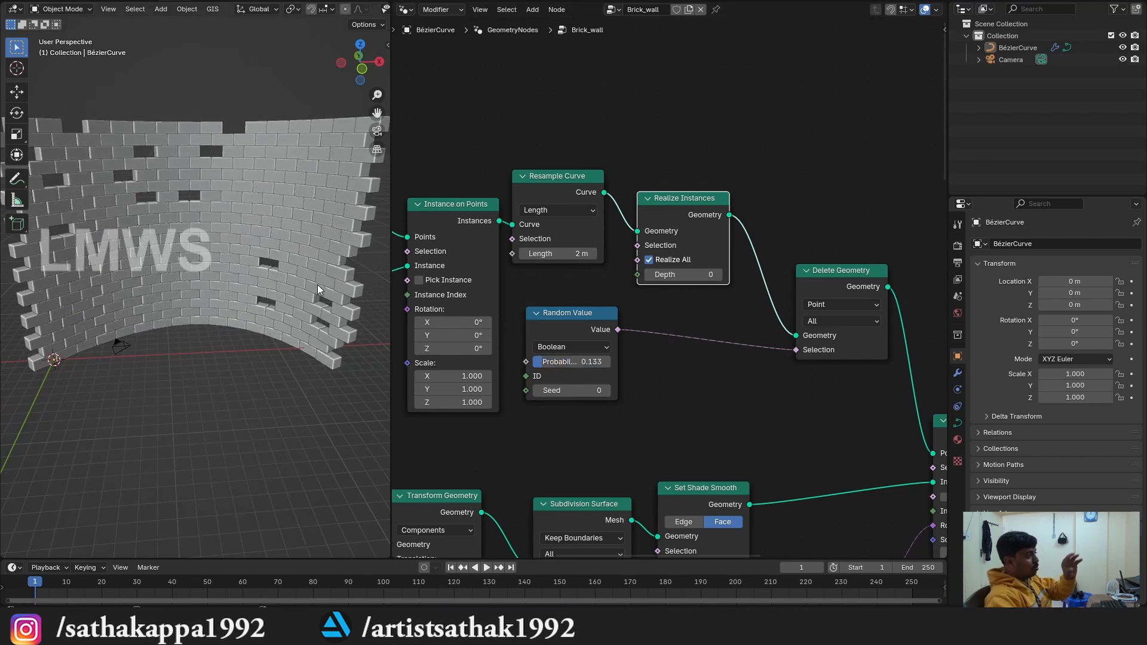
drag(545, 362, 543, 390)
click(536, 392)
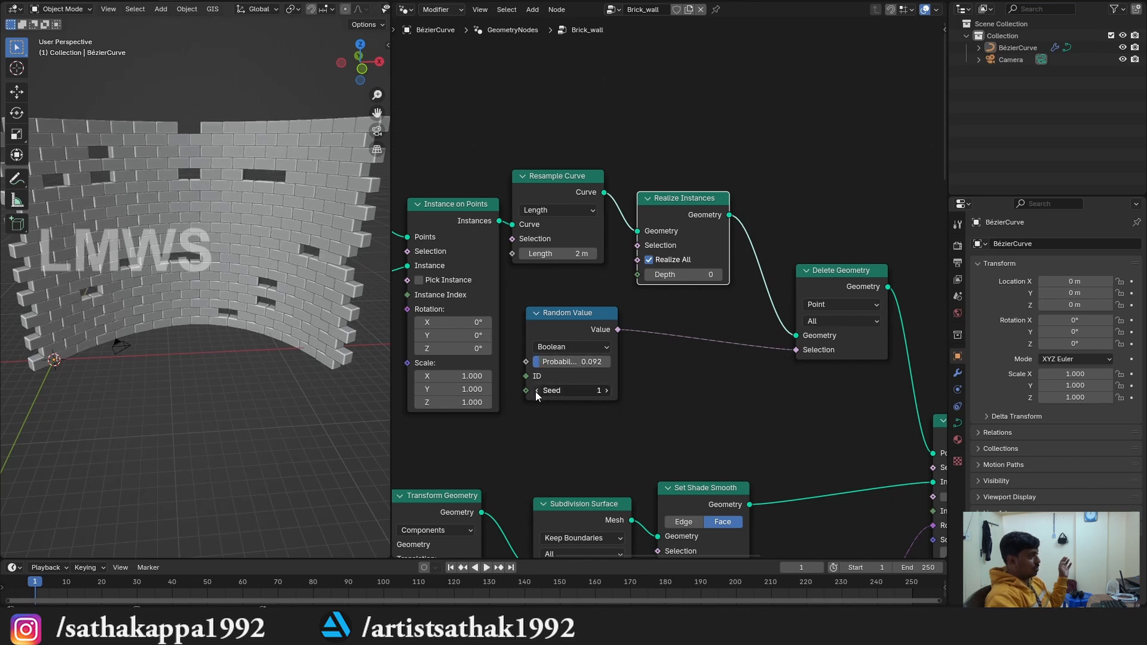
scroll(532, 382, down, 5)
scroll(191, 254, down, 4)
middle_drag(186, 251, 161, 278)
scroll(166, 278, up, 3)
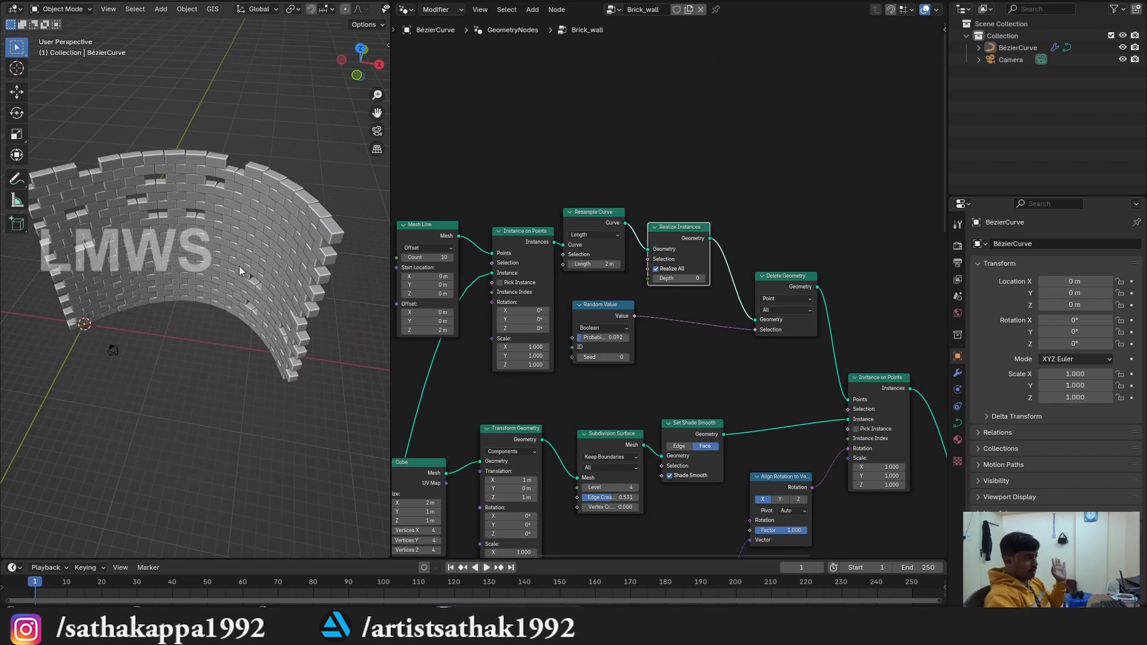
scroll(280, 275, down, 2)
middle_drag(281, 276, 290, 264)
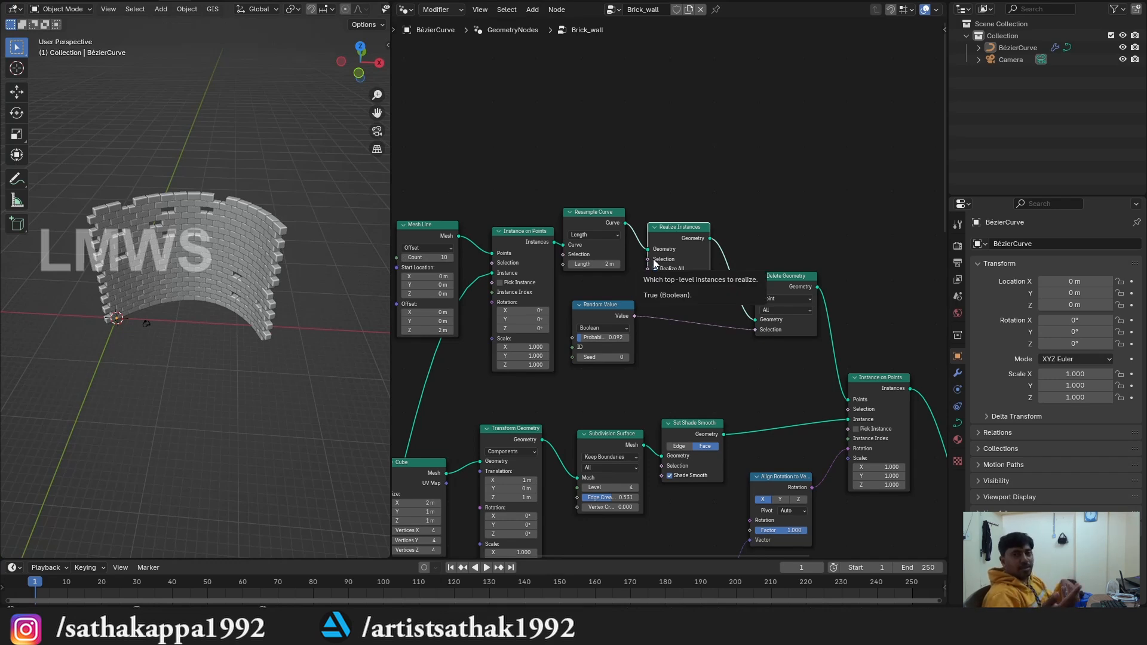
- Move the Group Input node farther away from the two brick chains
scroll(676, 254, down, 9)
middle_drag(451, 526, 559, 339)
scroll(559, 339, up, 3)
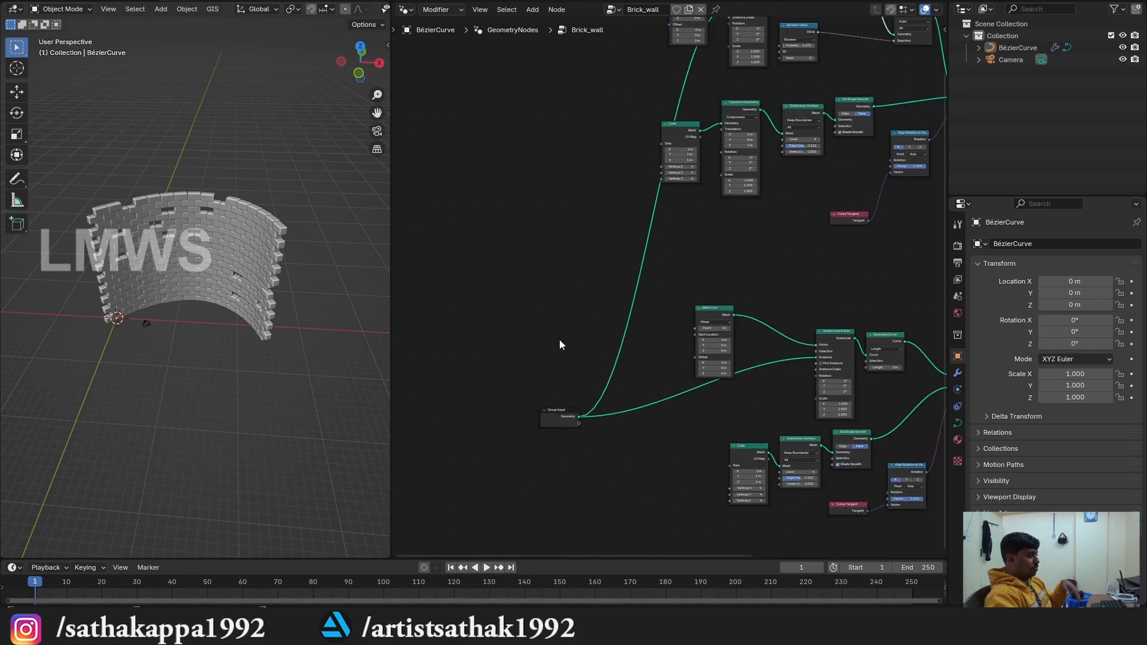
drag(559, 422, 479, 278)
scroll(472, 279, up, 8)
middle_drag(471, 278, 679, 316)
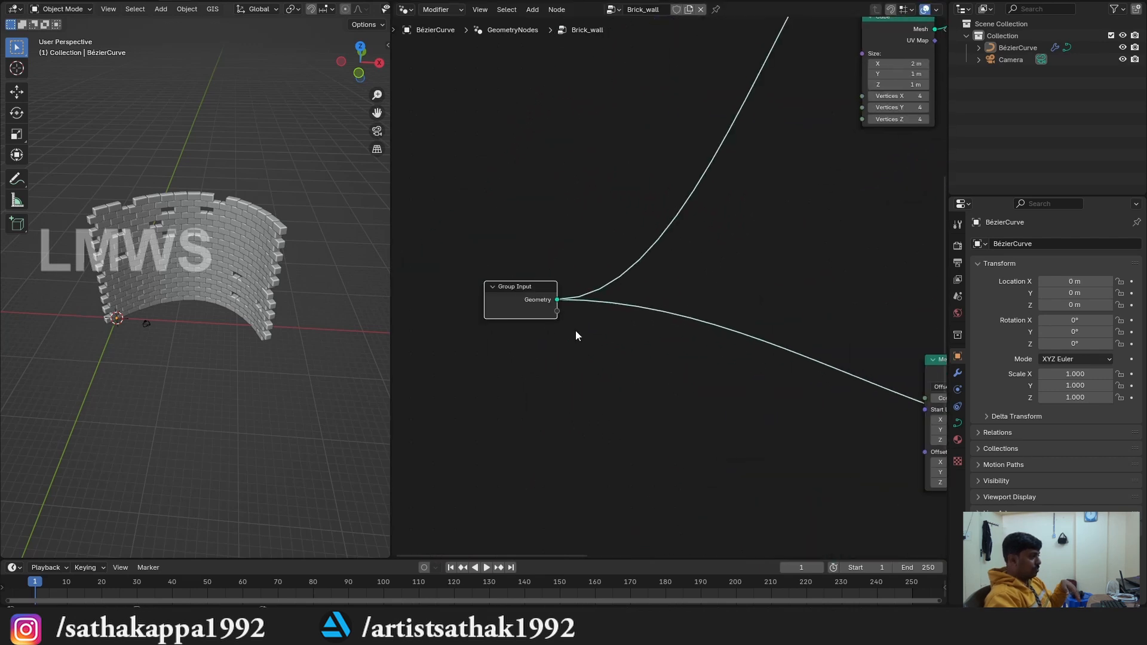
scroll(555, 316, down, 4)
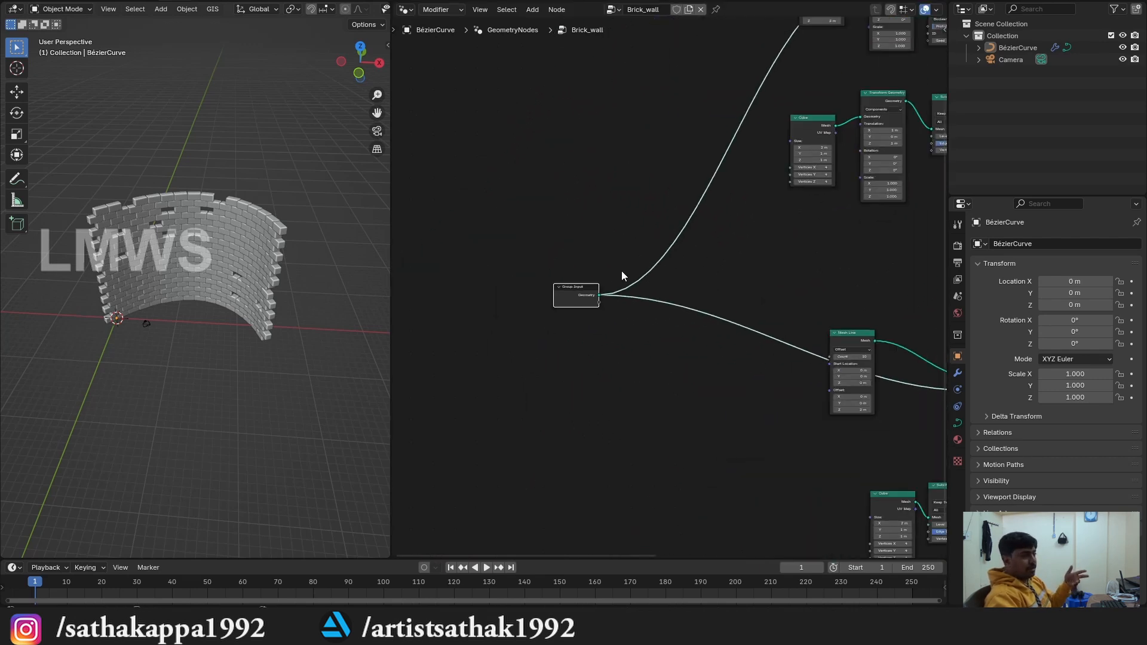
middle_drag(629, 258, 653, 282)
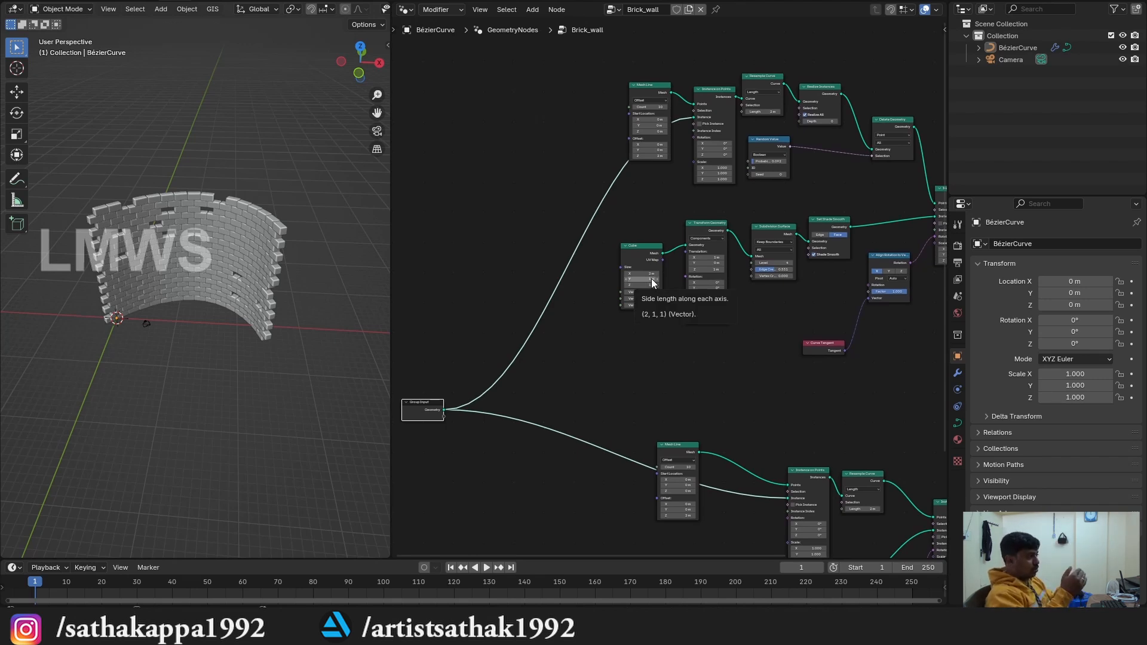
- Try a higher Count on the upper chain's Mesh Line, and restore it to 10
drag(657, 108, 705, 107)
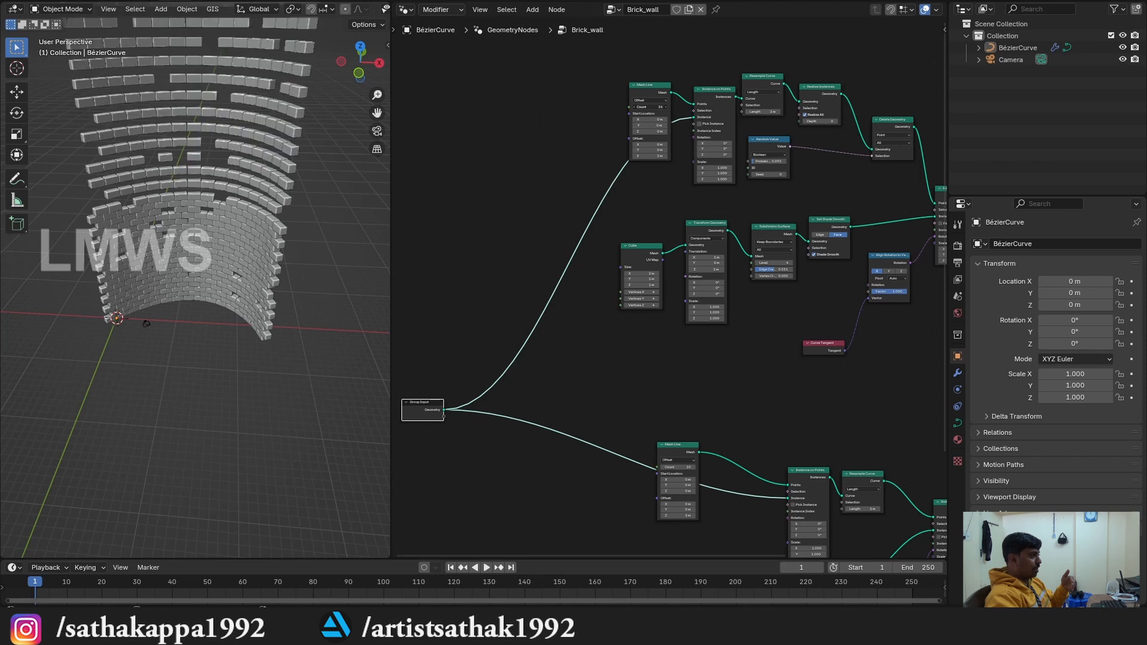
click(655, 107)
key(Return)
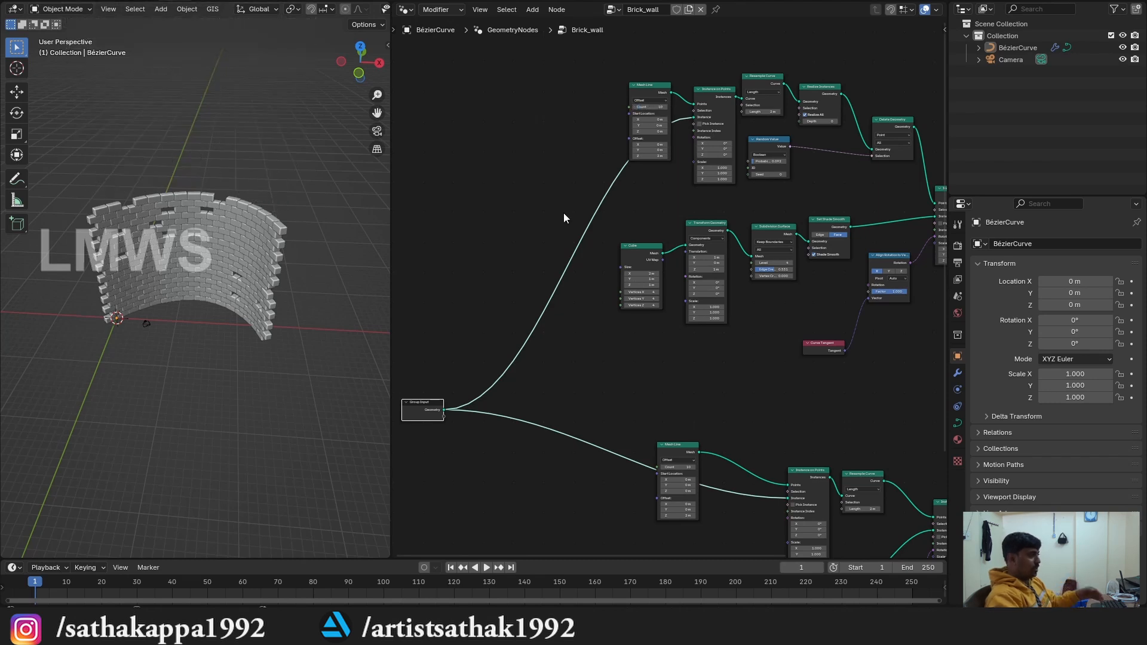
scroll(567, 239, up, 3)
middle_drag(508, 454, 675, 406)
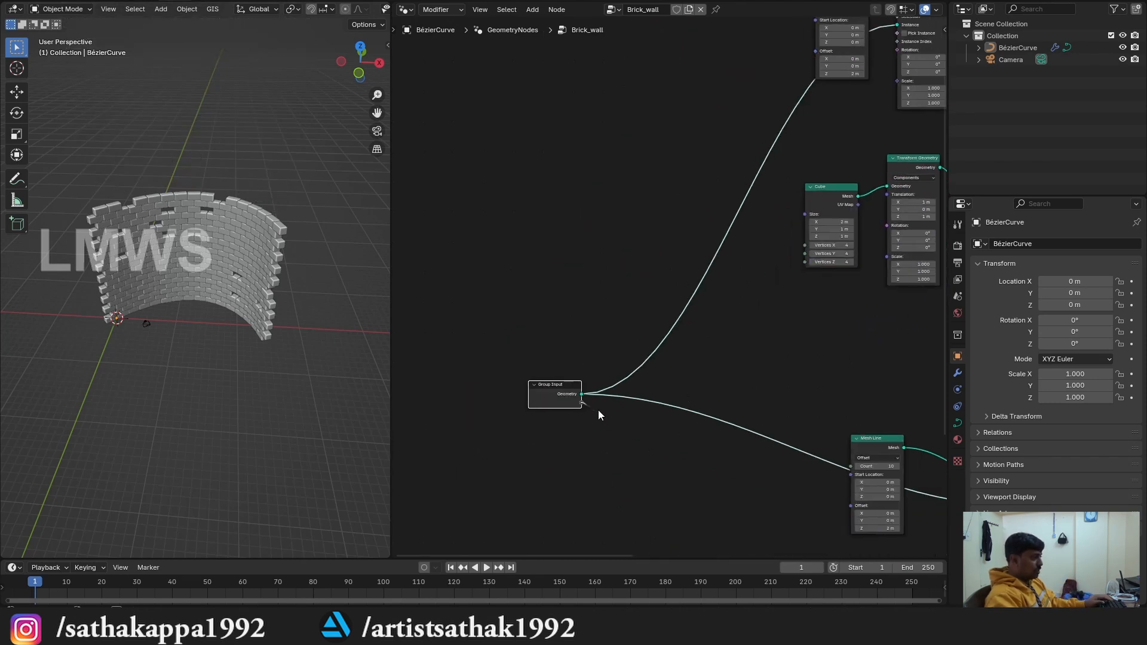
drag(661, 456, 842, 471)
key(Escape)
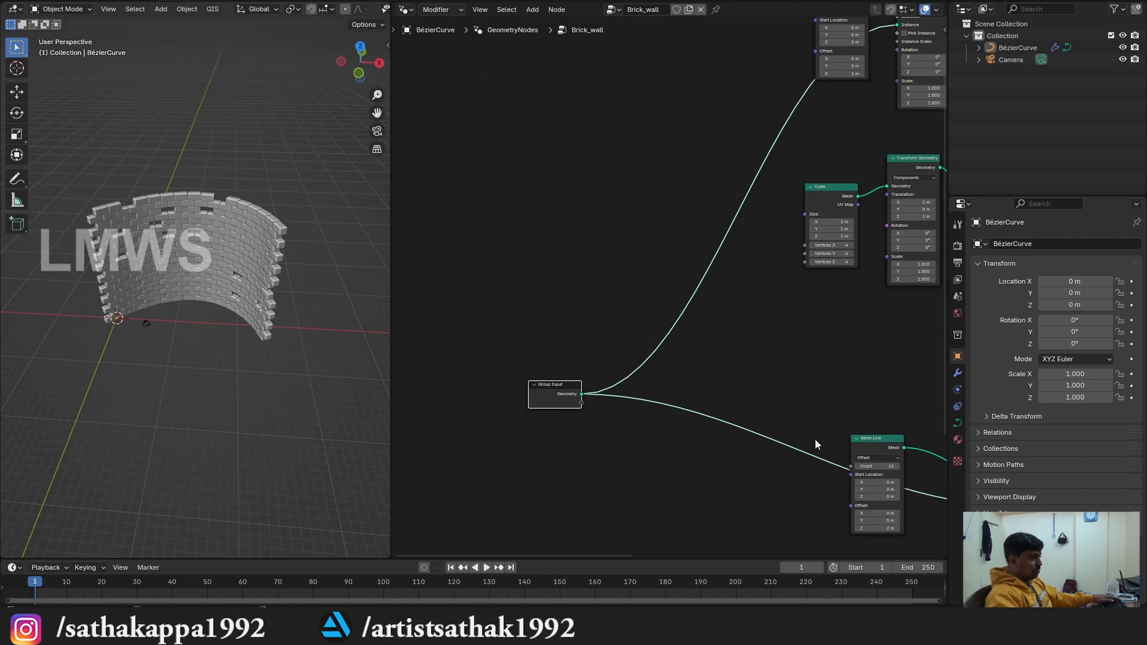
- Expose the lower chain's Mesh Line Count as a new Group Input socket
scroll(744, 387, up, 5)
middle_drag(744, 386, 591, 260)
scroll(622, 281, up, 3)
scroll(658, 382, down, 4)
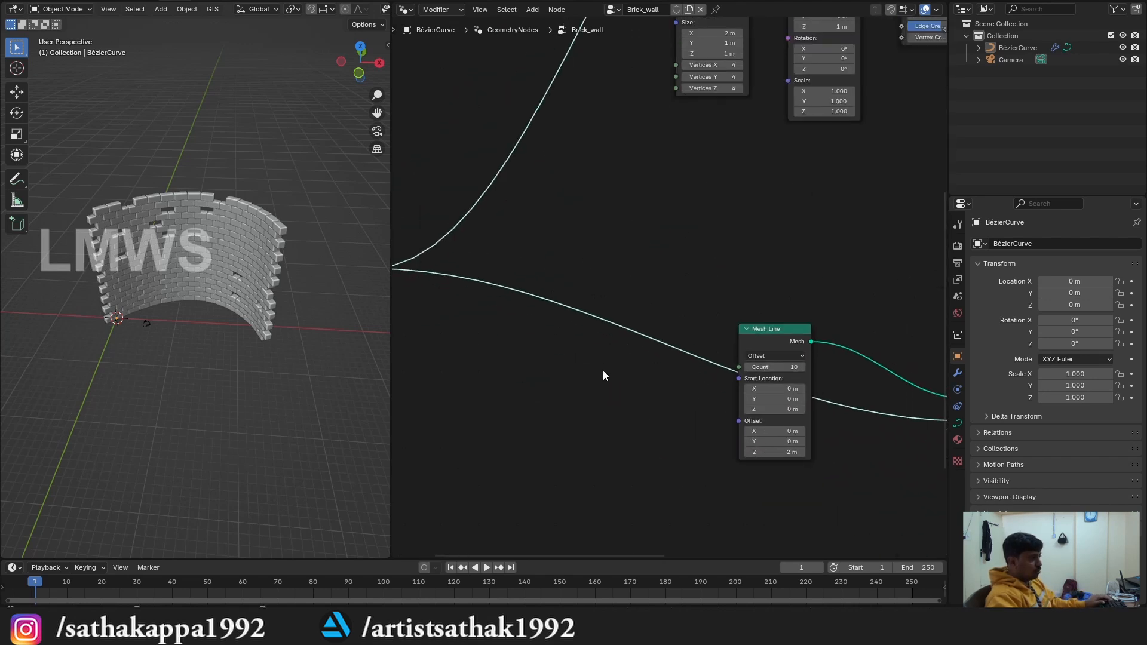
middle_drag(598, 369, 767, 407)
drag(542, 317, 909, 405)
- Connect the Group Input's Count socket to the upper chain's Mesh Line Count as well
scroll(522, 243, down, 3)
middle_drag(480, 193, 457, 367)
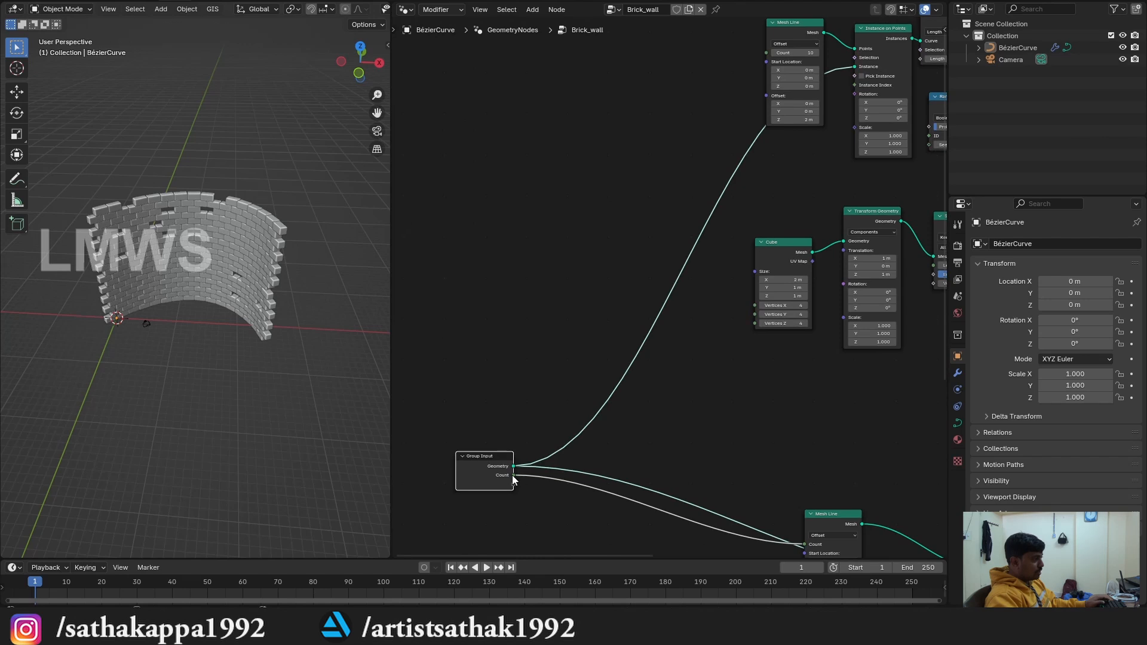
drag(513, 475, 760, 48)
middle_drag(692, 185, 629, 204)
scroll(630, 204, down, 3)
scroll(618, 207, up, 2)
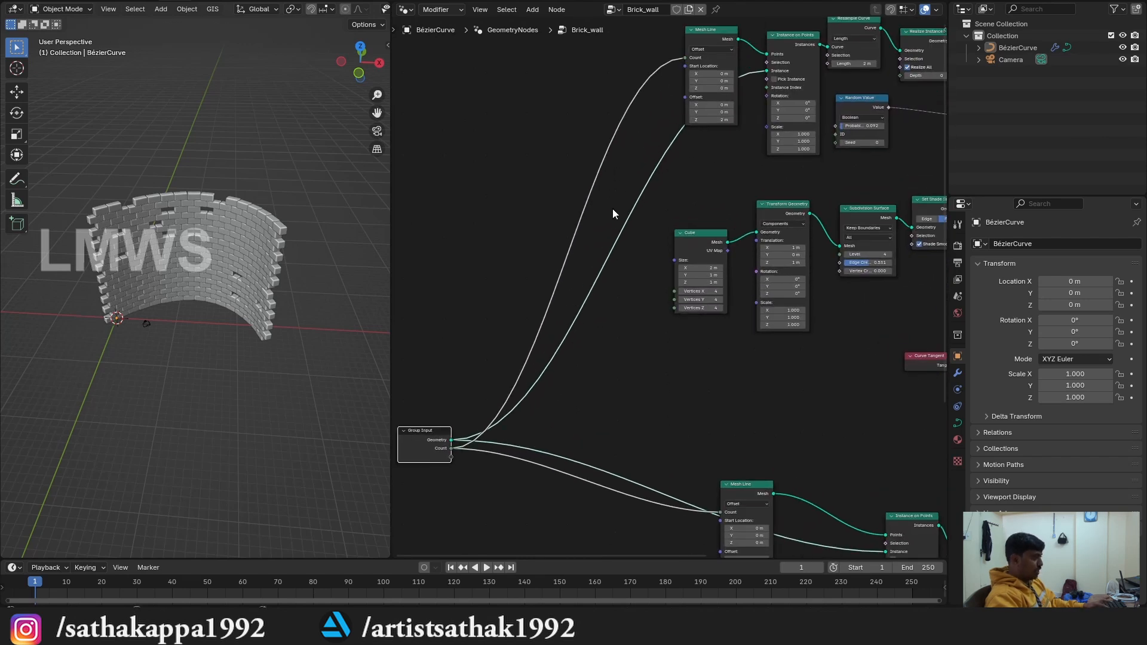
- Rename the group's Count input socket to Wall_Height and show it in the curve's GeometryNodes modifier settings
key(n)
click(940, 37)
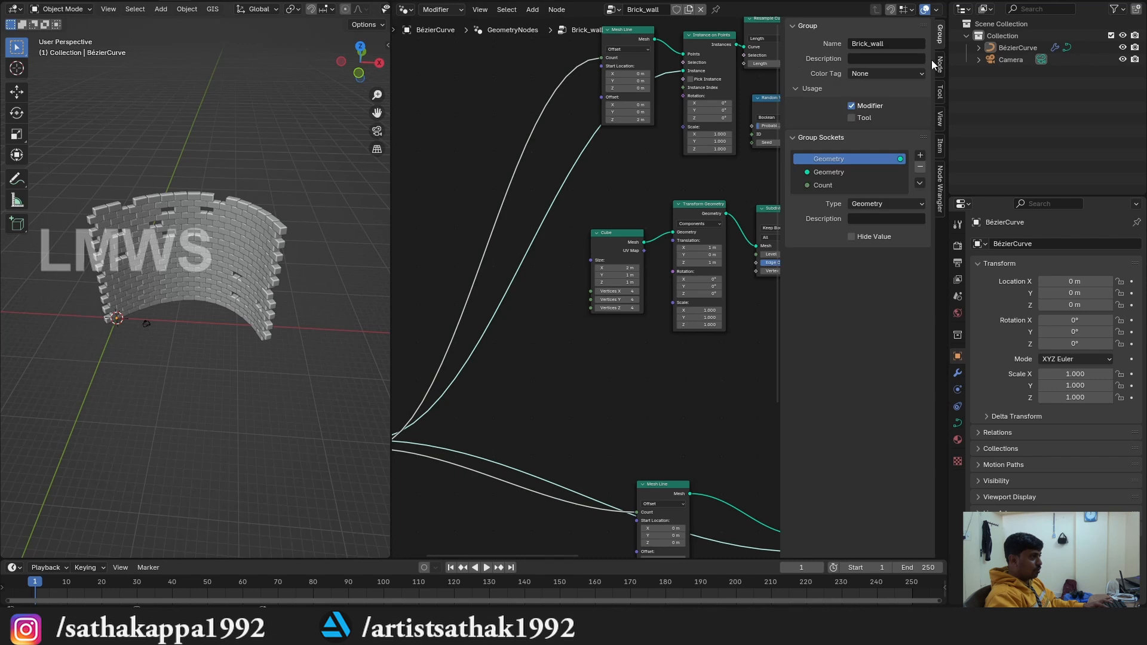
click(832, 171)
click(823, 182)
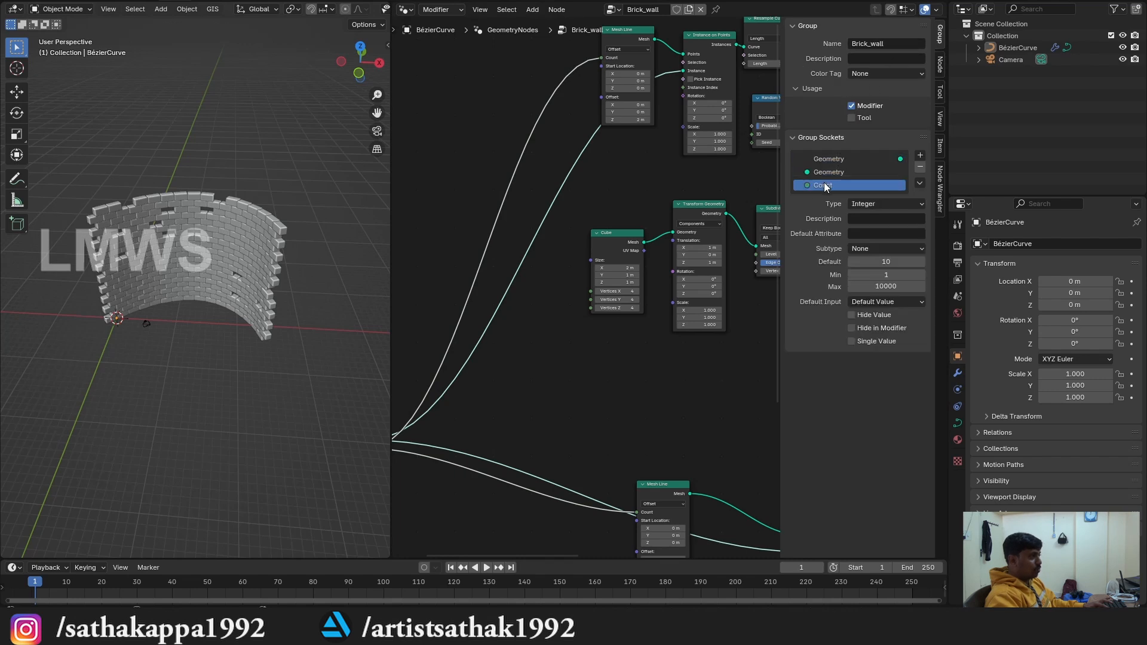
scroll(473, 281, down, 1)
scroll(473, 281, up, 3)
middle_drag(414, 448, 575, 343)
scroll(527, 386, up, 2)
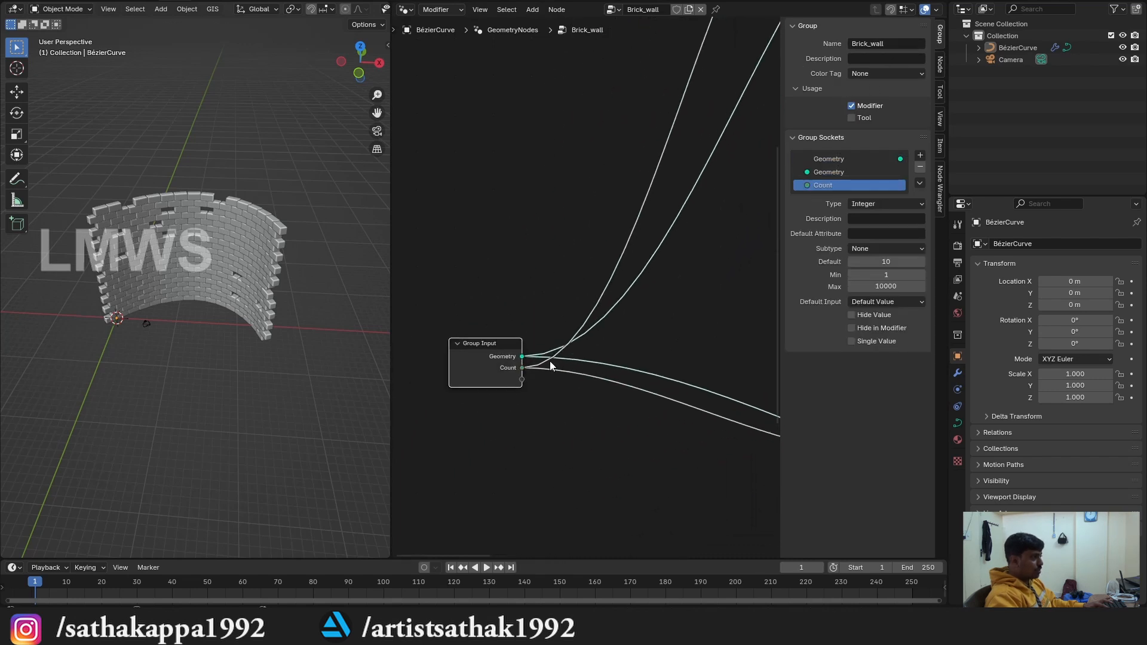
double_click(831, 184)
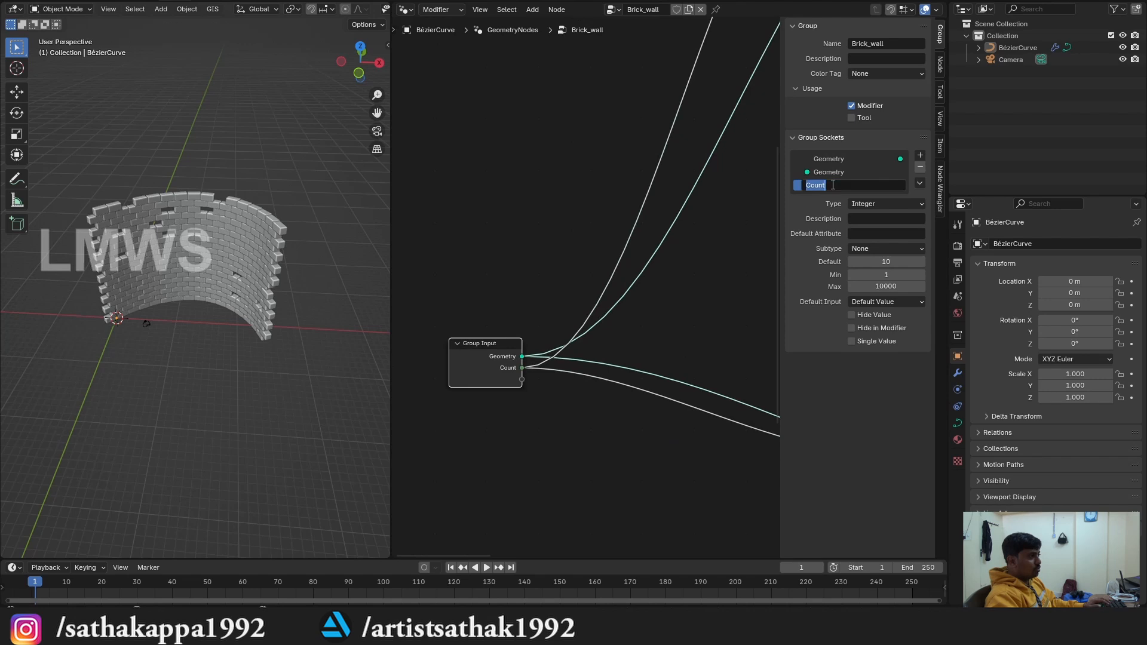
text(Wall_Height)
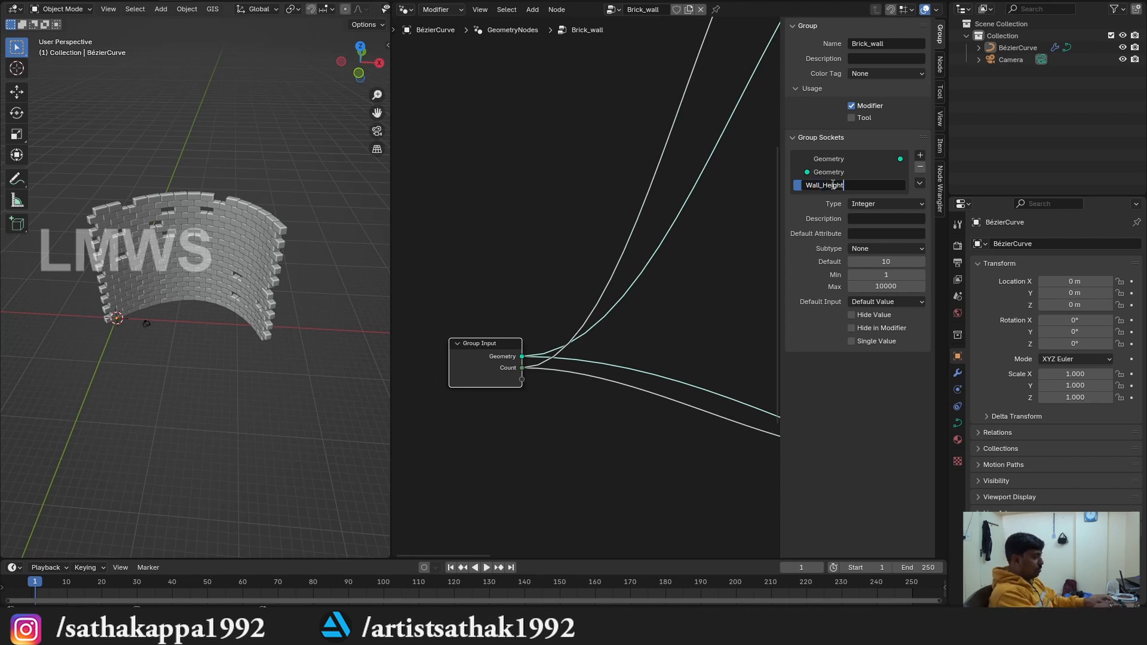
key(Return)
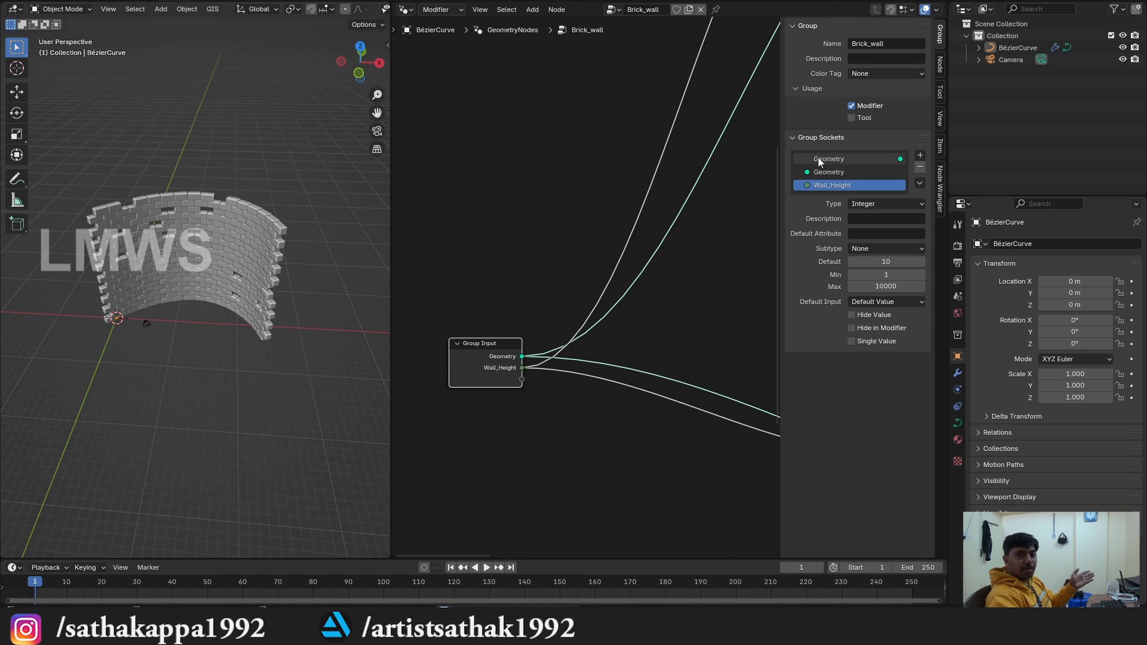
scroll(597, 352, up, 1)
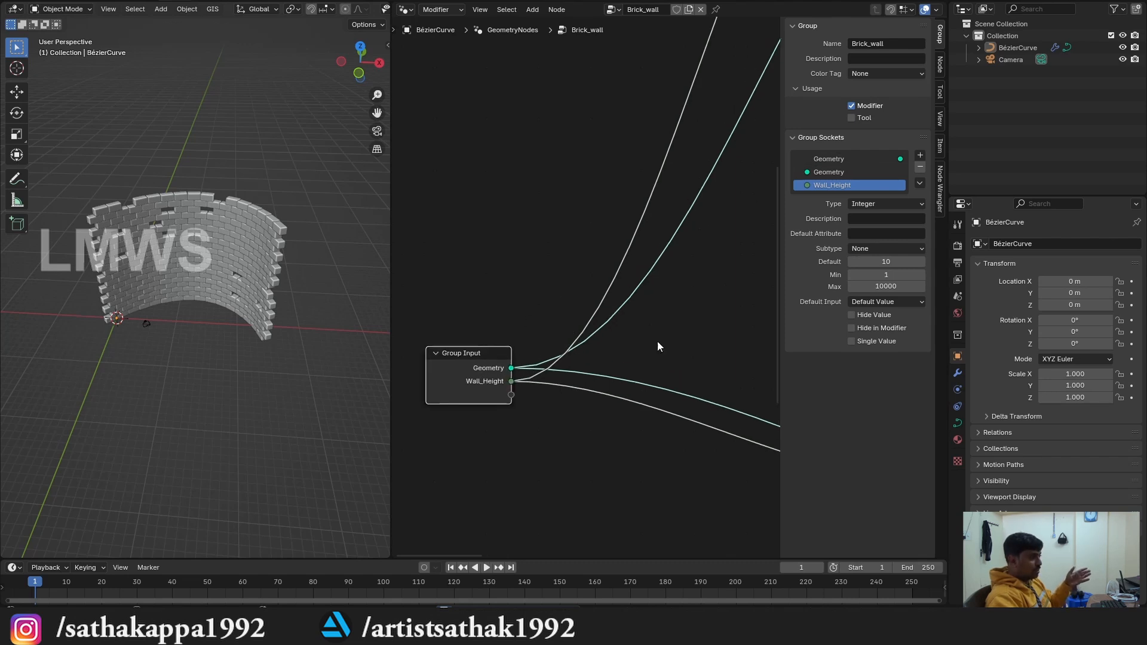
click(957, 373)
mouse_move(1075, 296)
mouse_down()
mouse_move(1111, 296)
mouse_move(1048, 297)
mouse_move(1075, 296)
mouse_up()
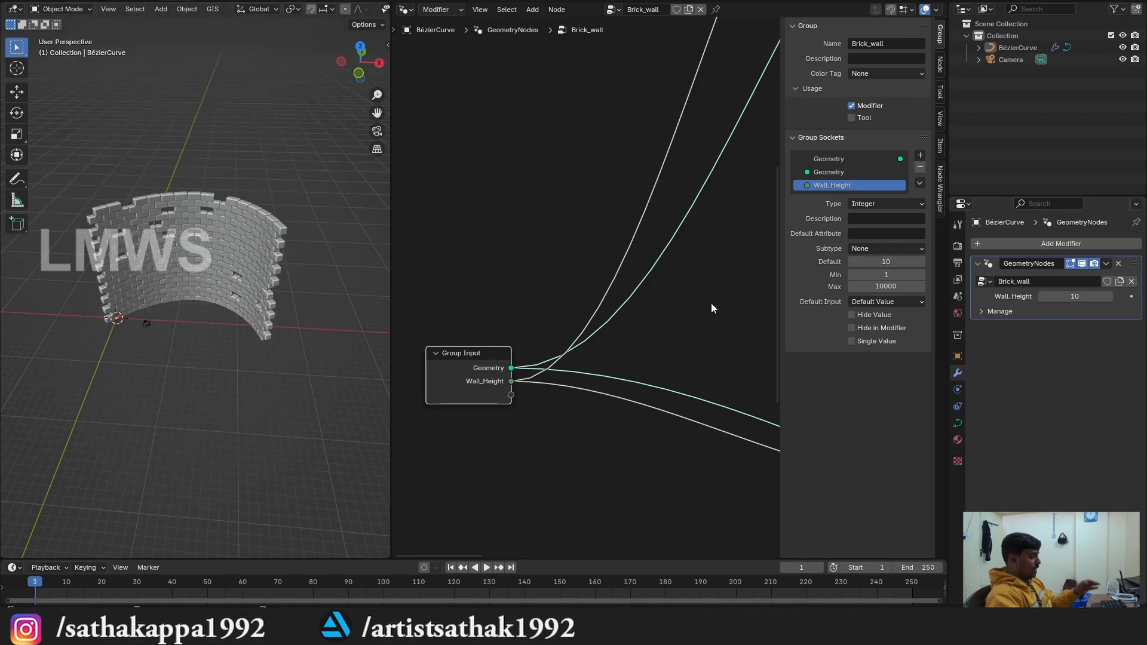
- Expose the Probability of the upper chain's Random Value node as a new Group Input socket
key(n)
scroll(754, 292, down, 4)
scroll(767, 277, up, 3)
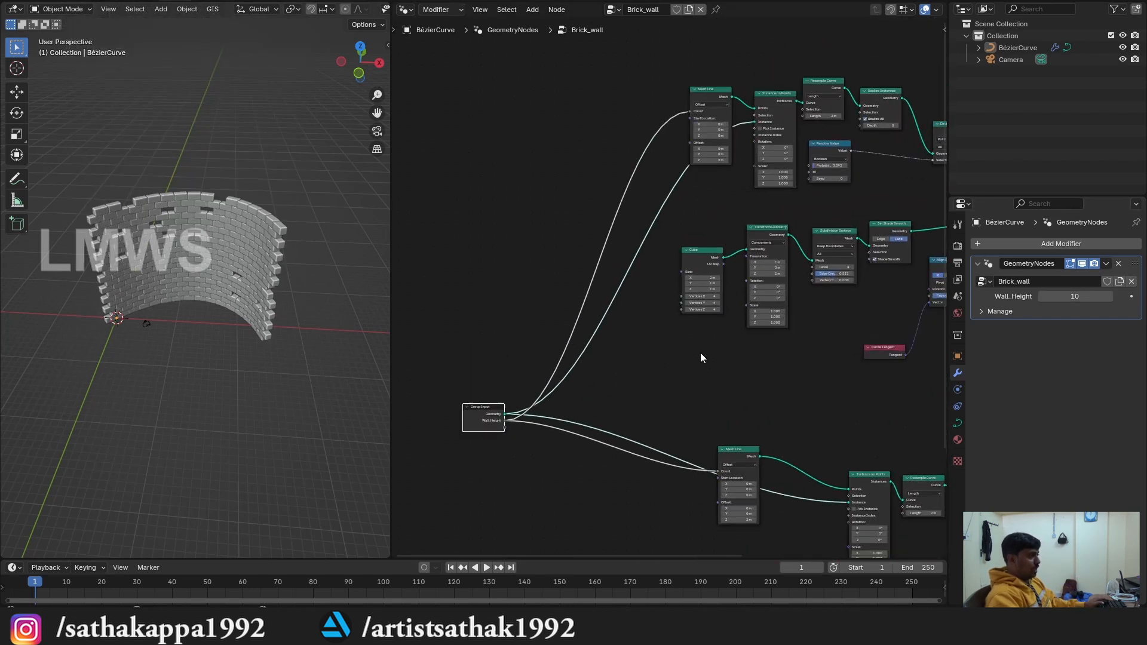
drag(749, 127, 764, 131)
scroll(776, 146, up, 2)
middle_drag(707, 153, 799, 151)
scroll(738, 140, down, 2)
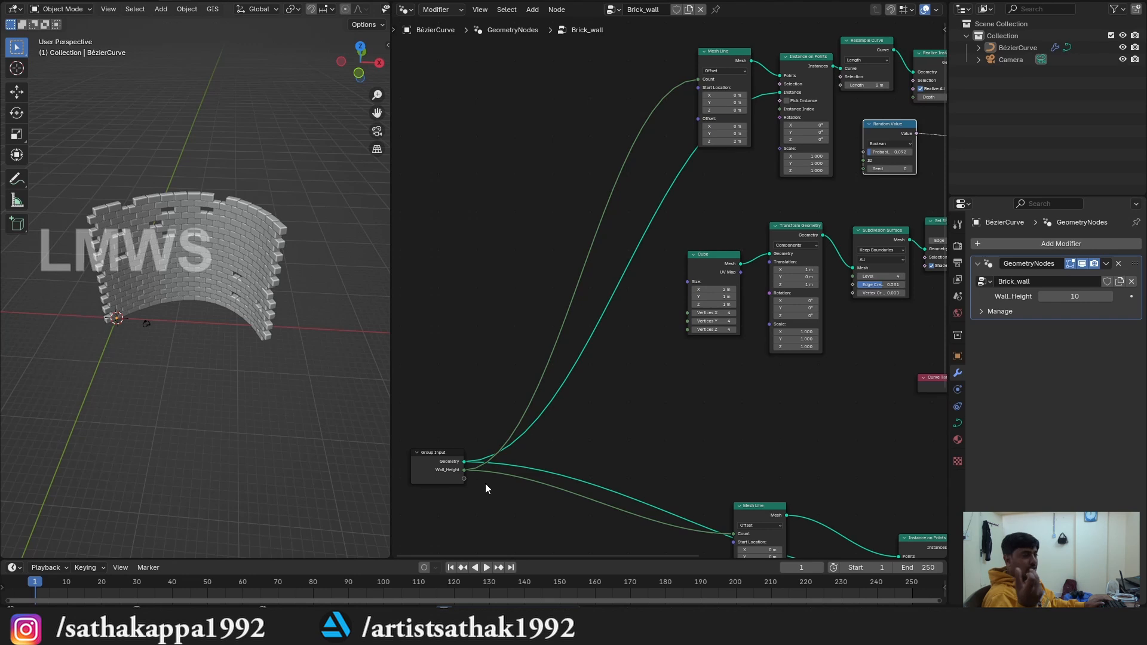
drag(465, 479, 854, 153)
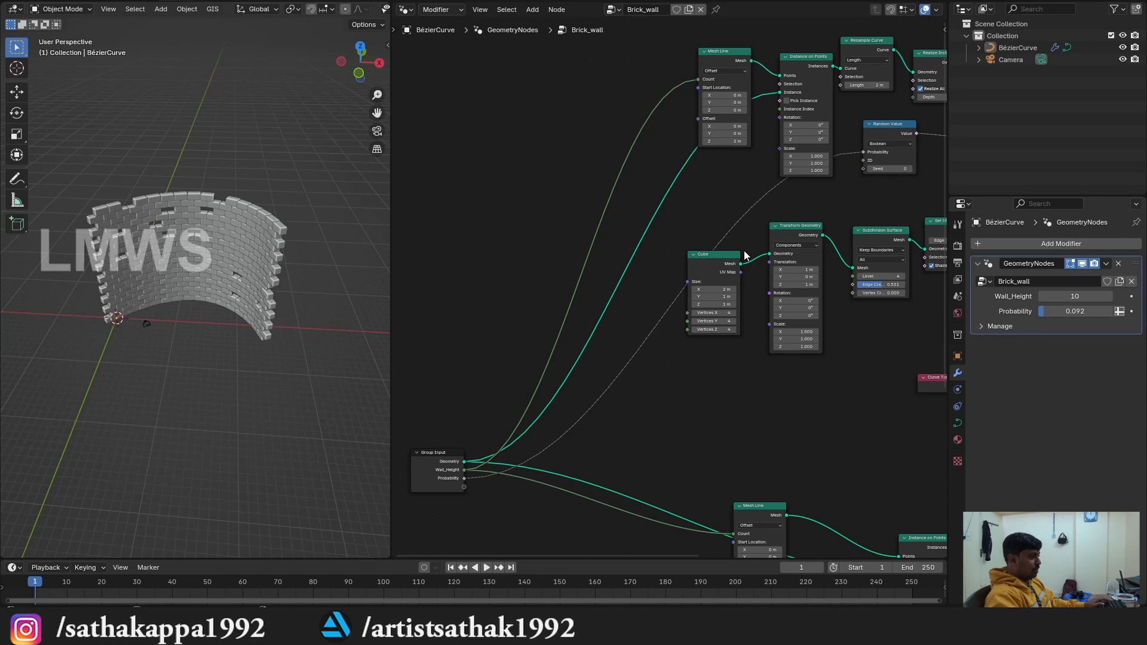
- Rename the group's Probability input socket to Delete_Bricks
key(n)
click(833, 199)
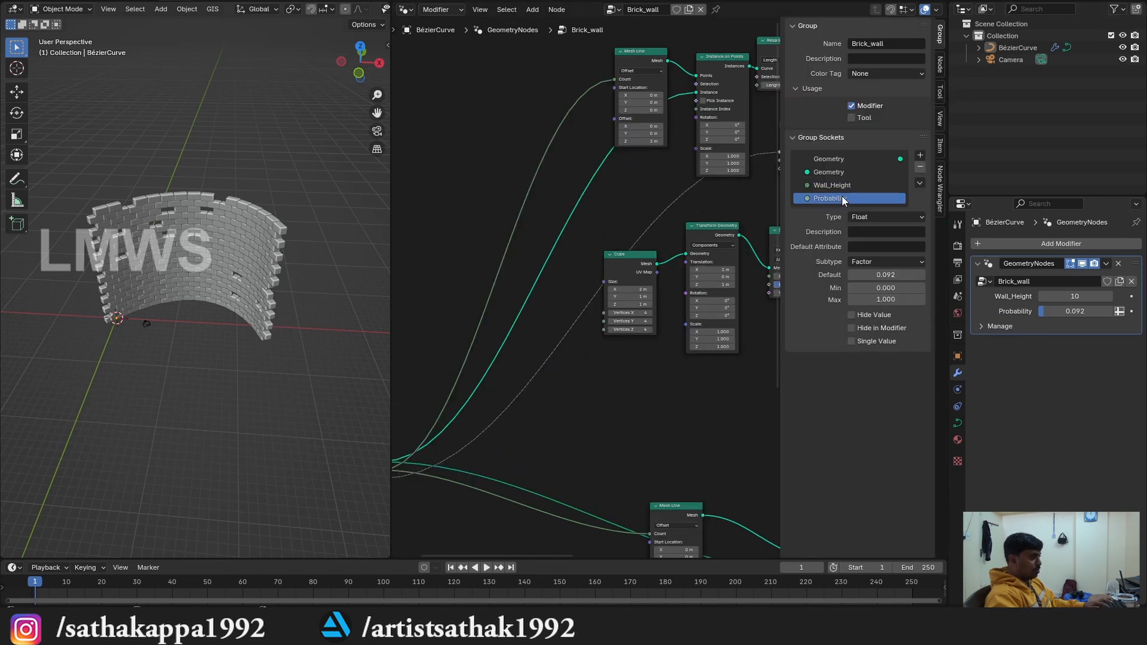
double_click(841, 198)
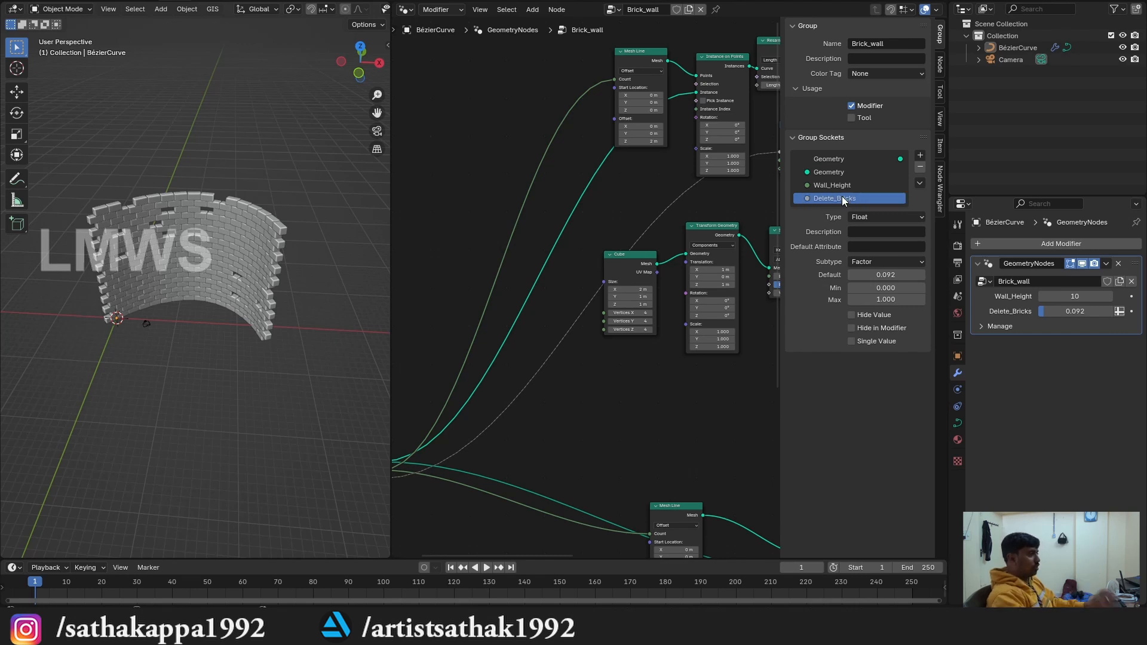
- Set the Seed of the upper chain's Random Value node to 3
scroll(595, 355, down, 3)
middle_drag(595, 355, 482, 393)
scroll(585, 287, up, 7)
scroll(677, 222, up, 1)
middle_drag(677, 222, 610, 300)
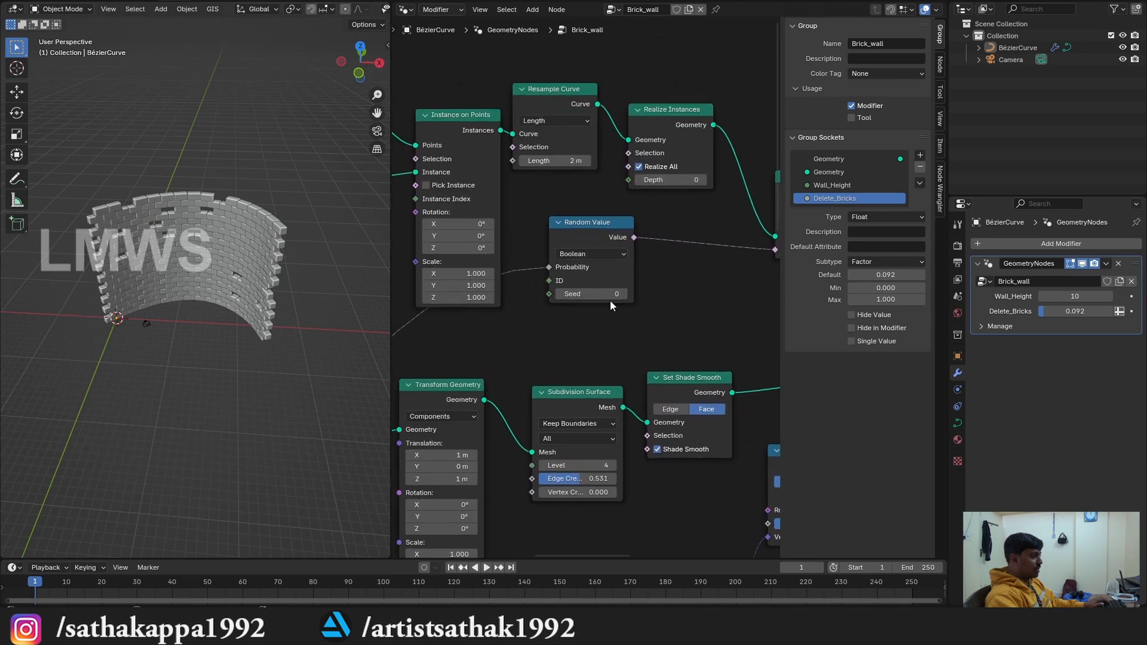
click(621, 294)
click(621, 293)
click(622, 293)
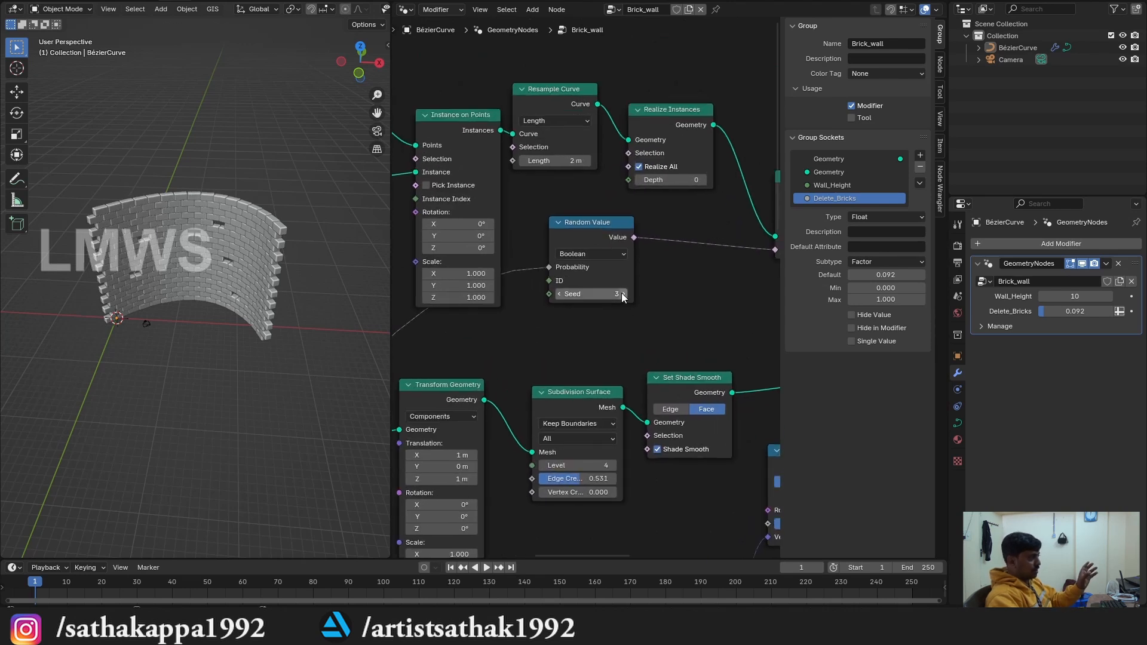
- Expose the Random Value node's Seed as a new Group Input socket
scroll(612, 321, down, 3)
middle_drag(523, 428, 708, 372)
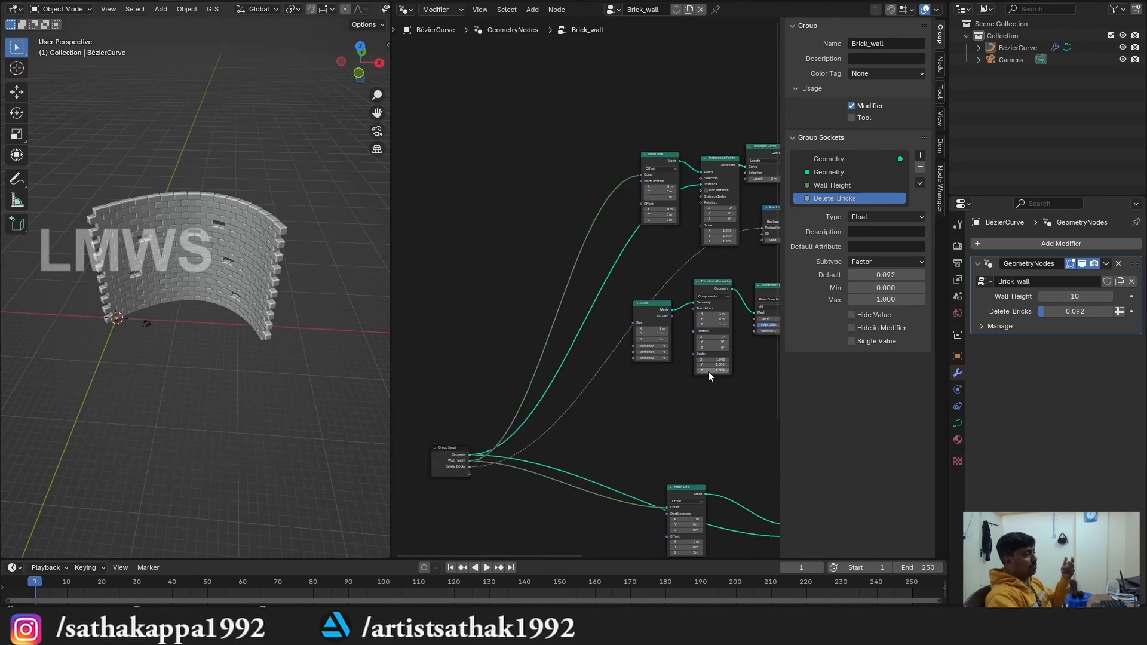
middle_drag(510, 467, 451, 512)
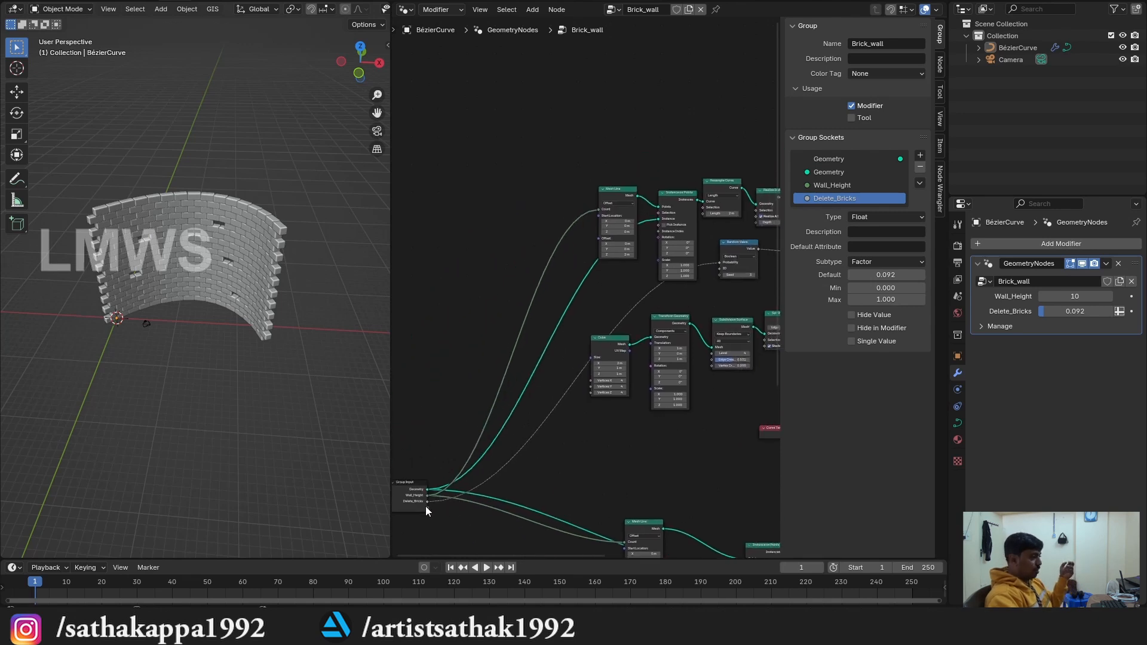
drag(425, 506, 719, 276)
scroll(723, 294, up, 3)
scroll(564, 345, up, 1)
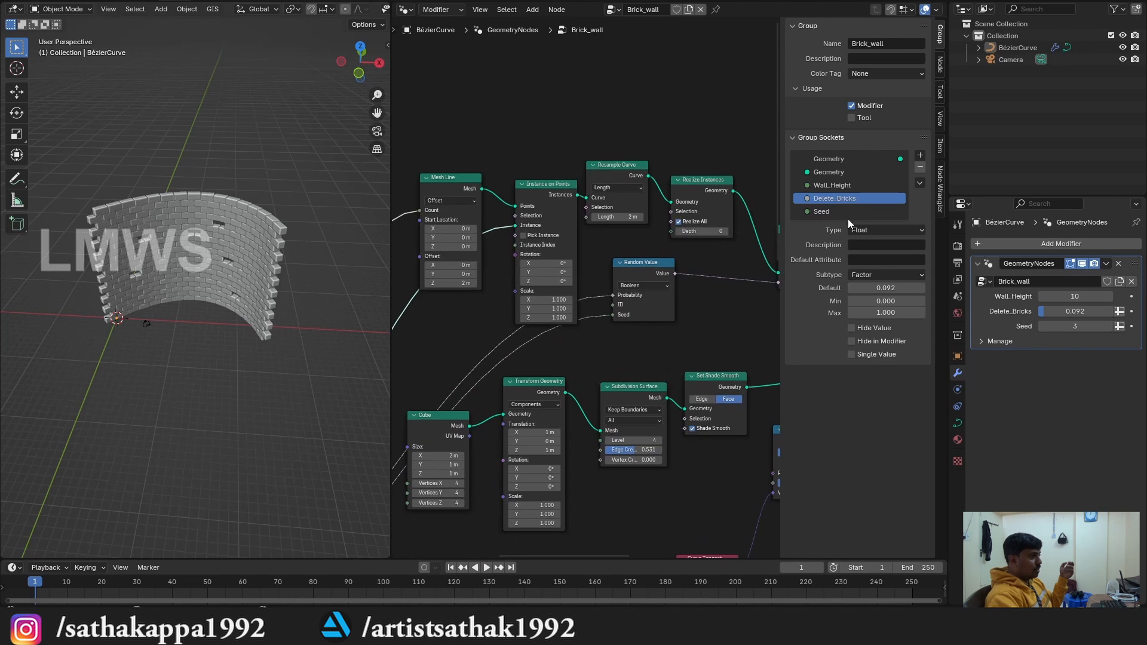
- Rename the group's Seed input socket to Delete_Brick_Seed
double_click(821, 211)
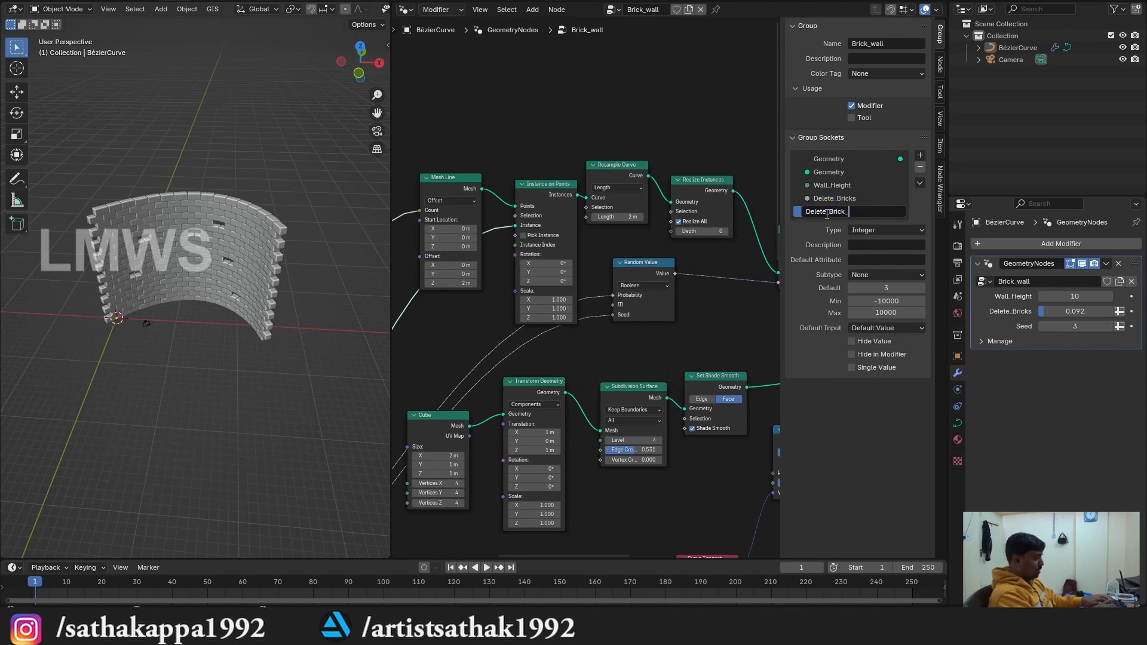
text(Delete_Brick_Seed)
key(Return)
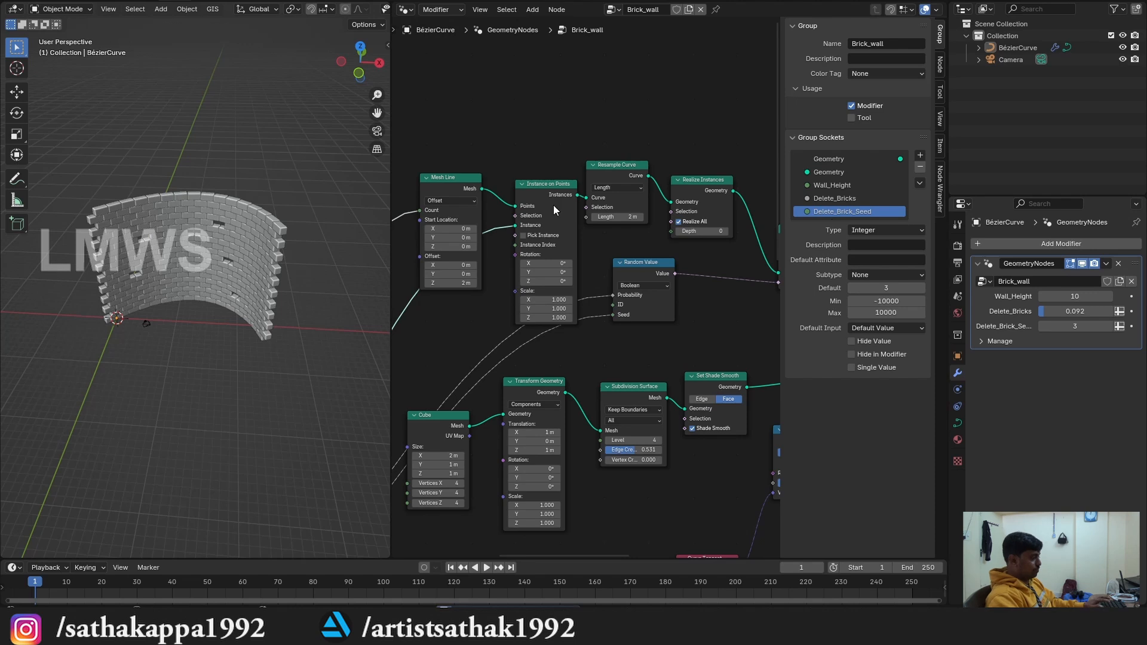
key(n)
- Widen the 3D viewport and set the modifier's Wall_Height to 13, Delete_Bricks to 0.076 and Delete_Brick_Seed to 6
scroll(542, 264, down, 3)
middle_drag(542, 264, 625, 122)
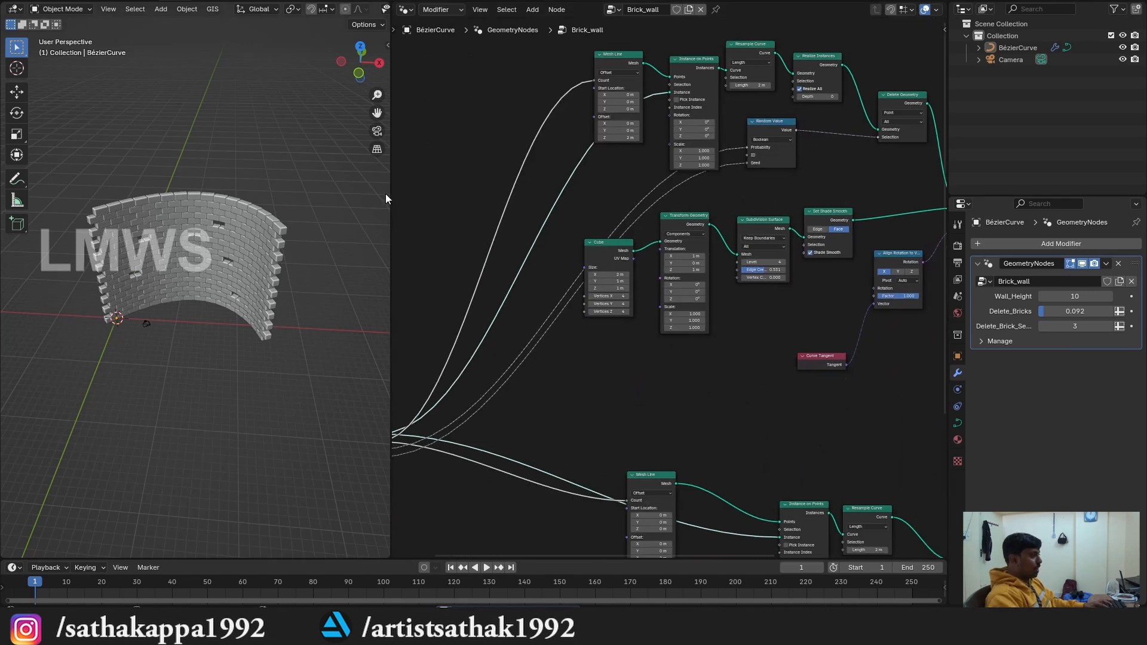
drag(391, 194, 606, 199)
scroll(365, 243, up, 4)
middle_drag(364, 242, 307, 209)
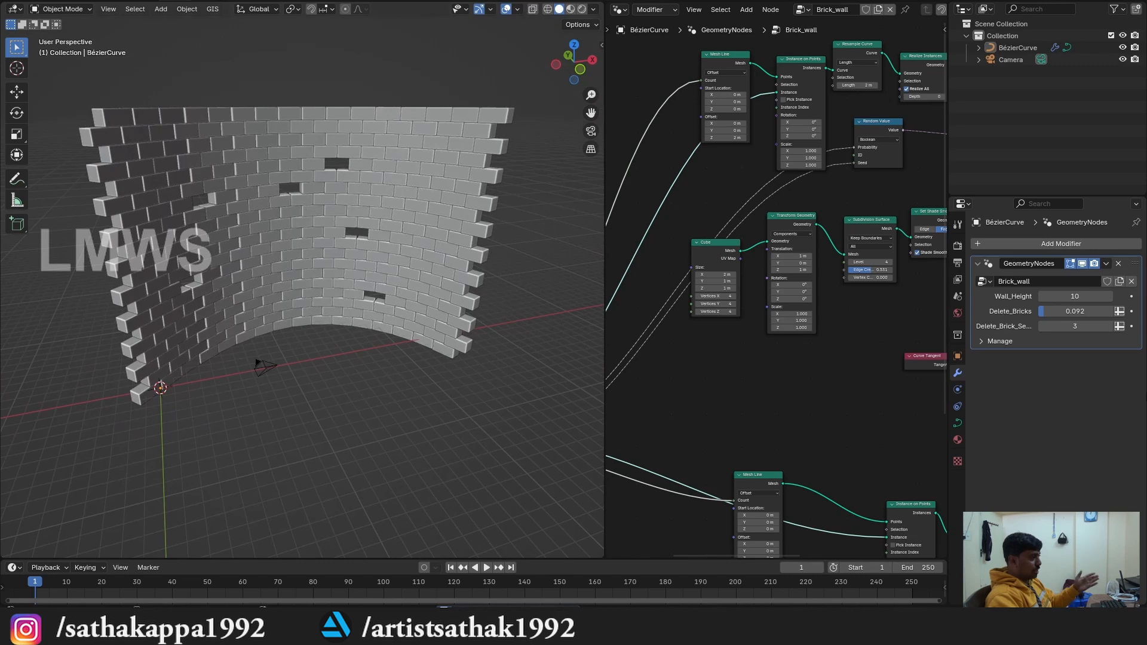
mouse_move(1088, 298)
mouse_down()
mouse_move(1129, 298)
mouse_move(1069, 299)
mouse_up()
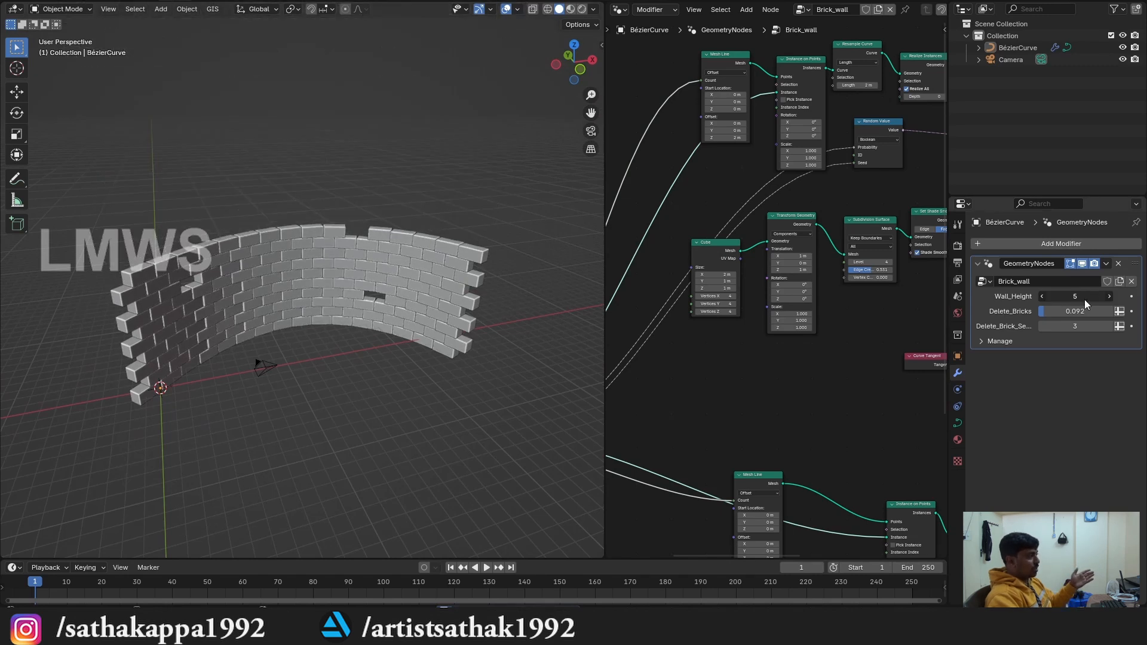
scroll(439, 301, down, 4)
shift+middle_drag(438, 301, 423, 382)
mouse_move(1076, 297)
mouse_down()
mouse_move(1138, 297)
mouse_move(1060, 313)
mouse_move(1103, 327)
mouse_move(1076, 326)
mouse_move(1084, 314)
mouse_up()
scroll(379, 325, up, 2)
middle_drag(231, 303, 412, 310)
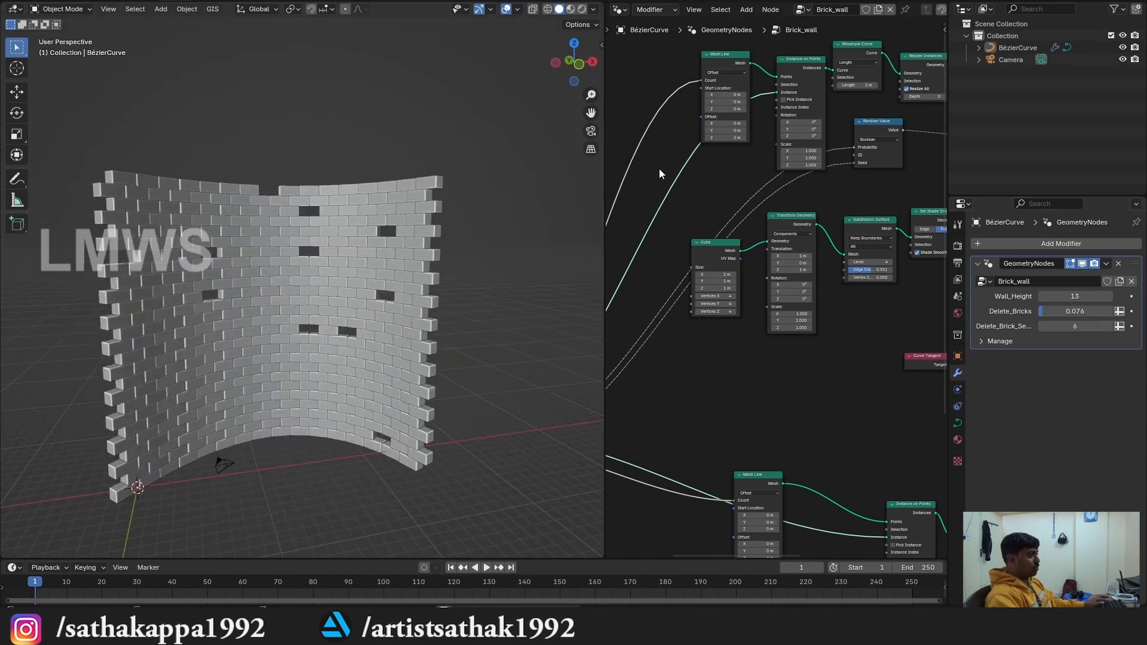
- Widen the node editor again and move the Group Output node farther away from Join Geometry
drag(604, 191, 390, 200)
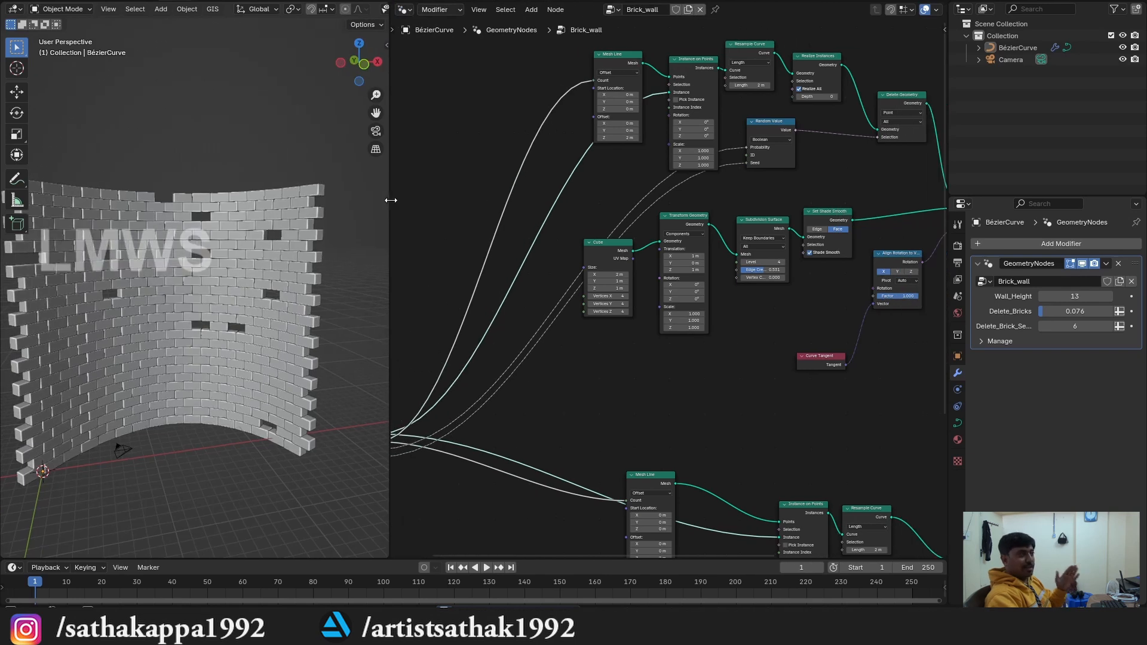
scroll(696, 221, down, 6)
middle_drag(835, 260, 554, 215)
scroll(699, 341, up, 4)
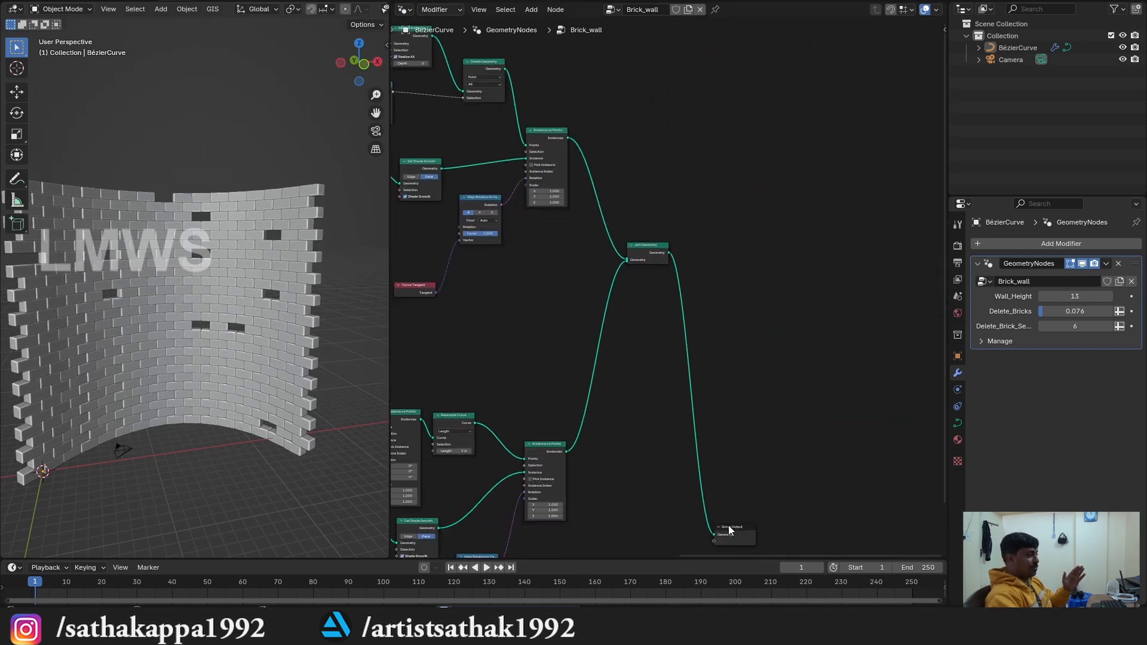
drag(734, 526, 883, 465)
- Insert a Set Material node between Join Geometry and Group Output, and choose Material in it
key(shift+a)
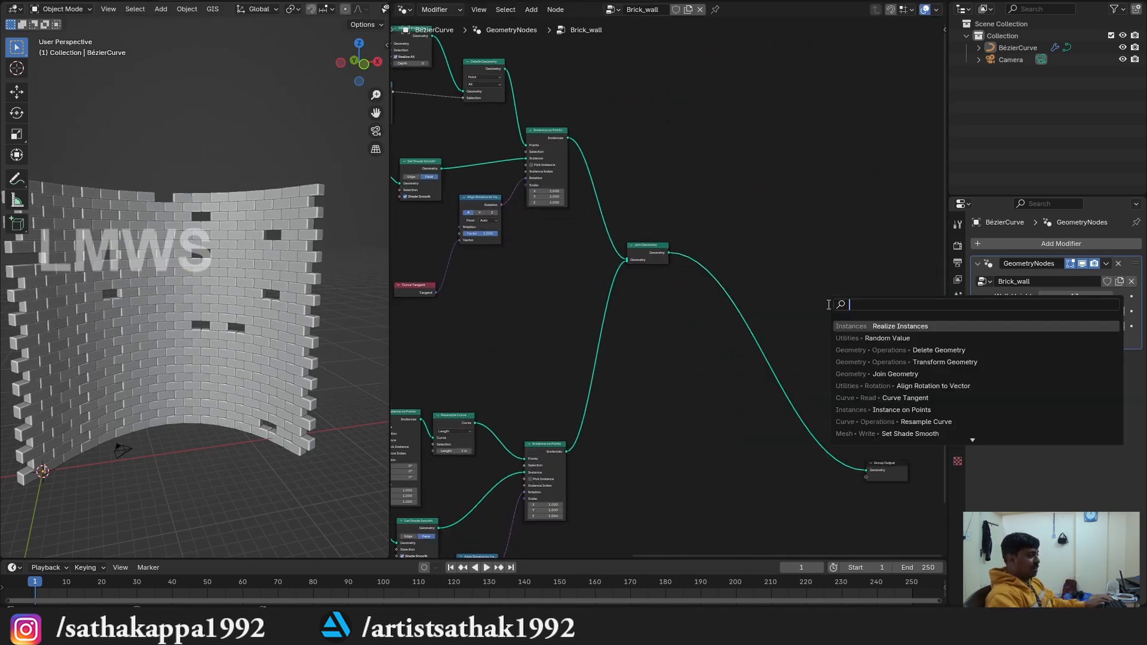
text(set)
click(853, 326)
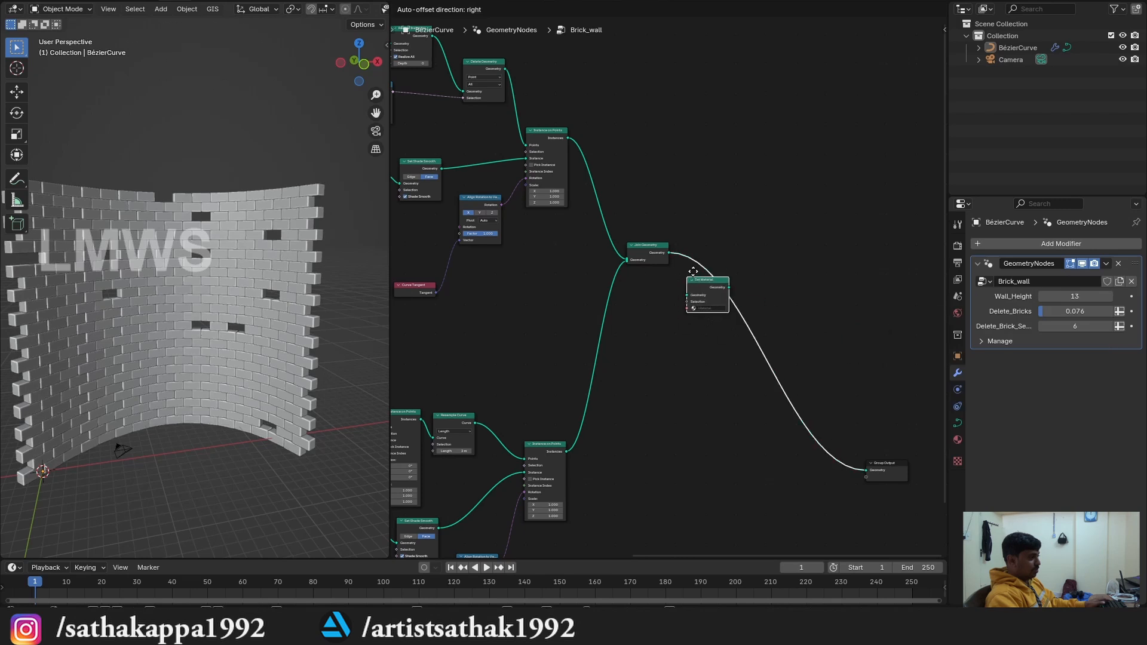
click(700, 274)
scroll(700, 268, up, 3)
click(769, 318)
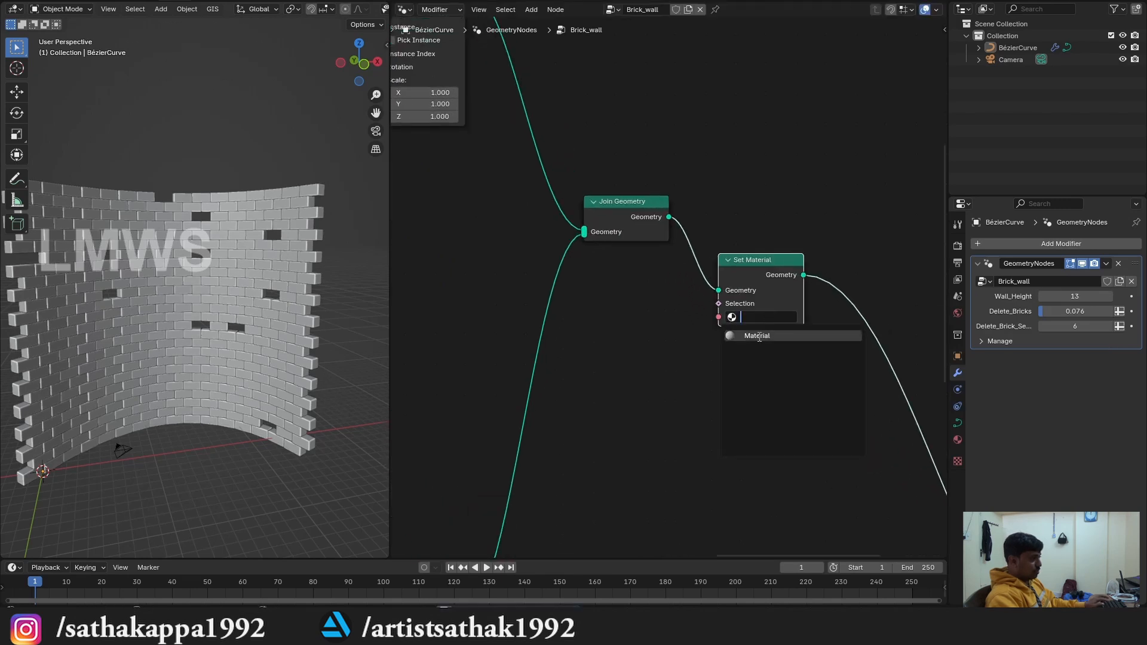
click(762, 335)
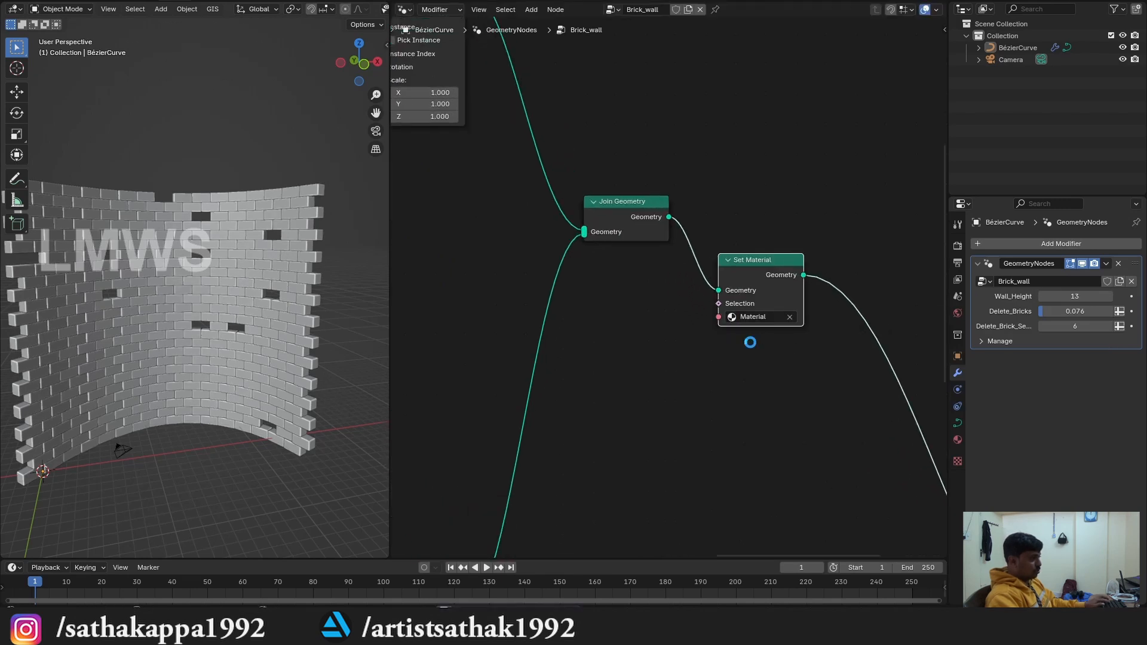
- Switch the node editor to the Shader Editor, assign the existing Material to the Bézier curve and frame its shader nodes
click(958, 440)
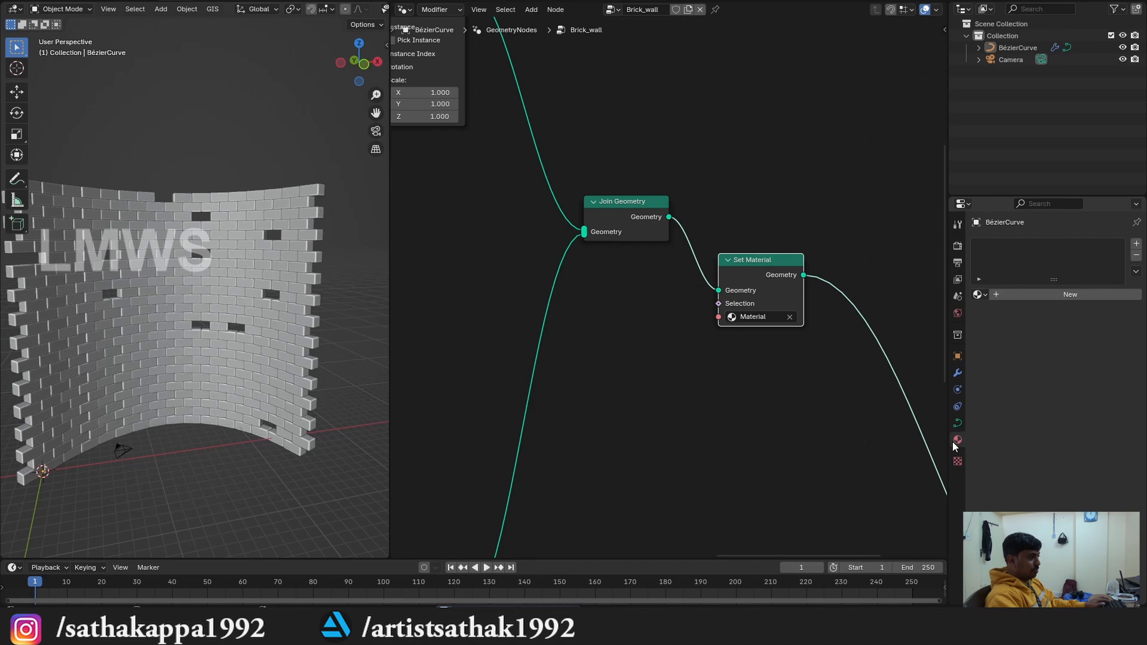
click(976, 296)
click(405, 10)
click(425, 122)
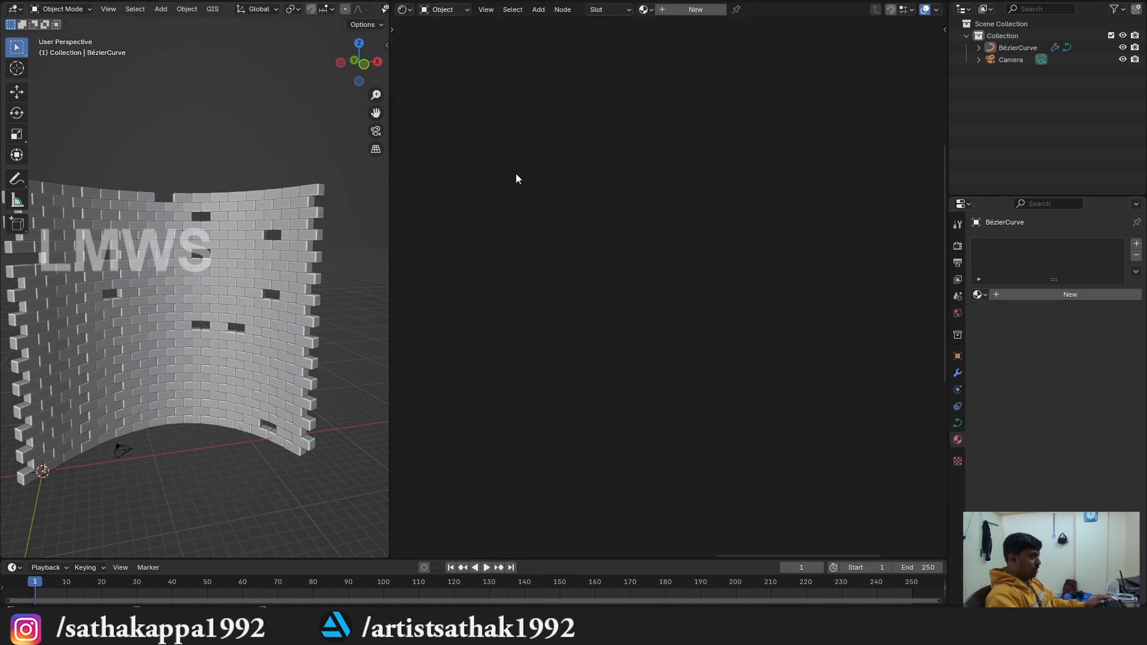
click(643, 10)
click(641, 31)
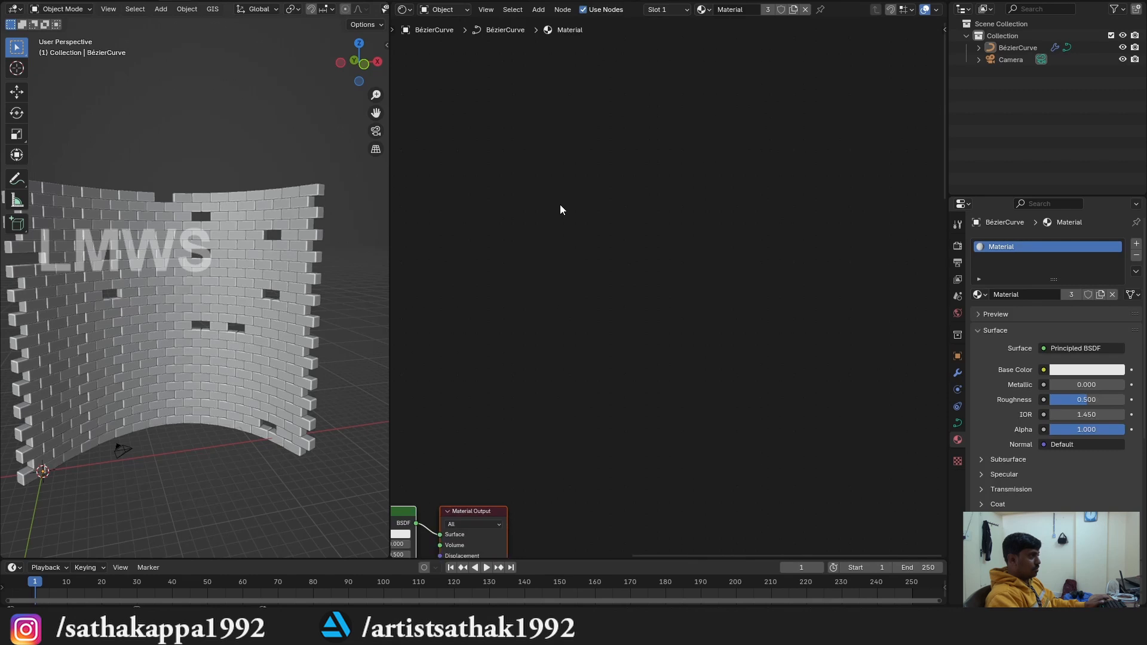
key(Home)
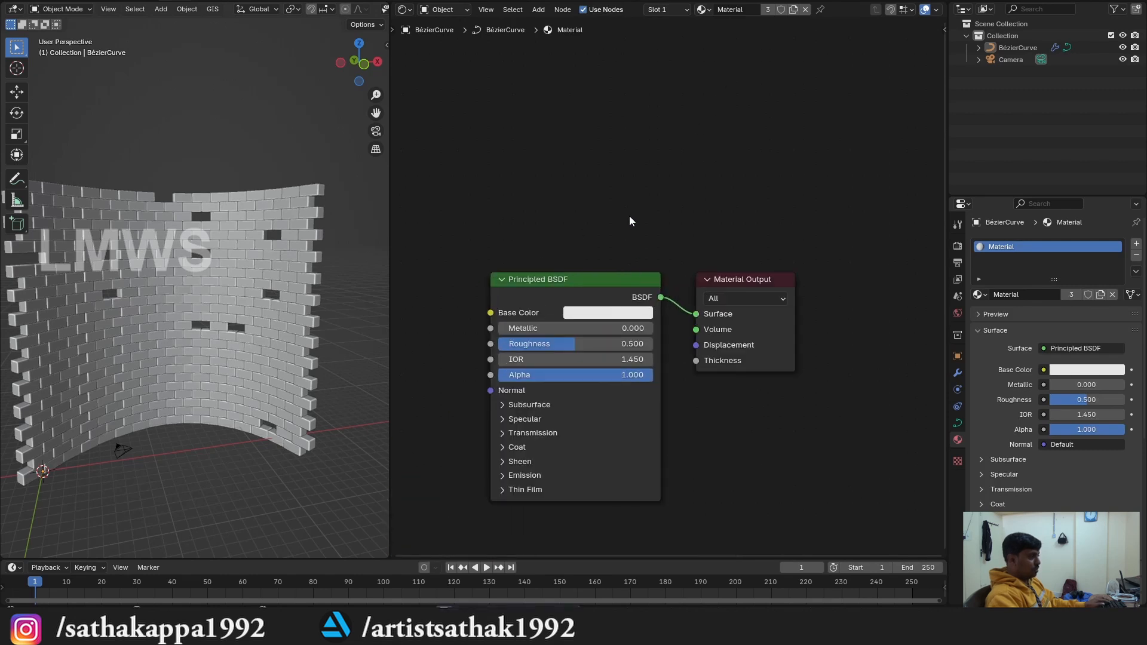
scroll(360, 11, down, 5)
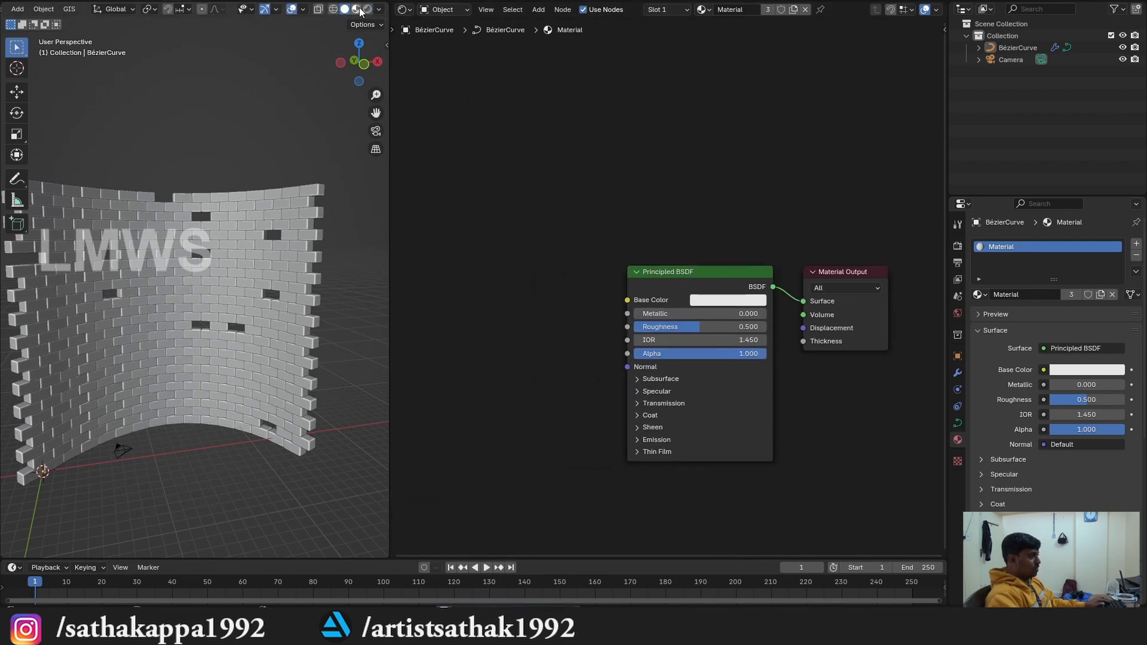
- Switch the 3D viewport to Material Preview shading and enable EEVEE Raytracing in the render settings
click(360, 10)
mouse_move(290, 231)
middle_down()
mouse_move(236, 234)
mouse_move(231, 260)
middle_up()
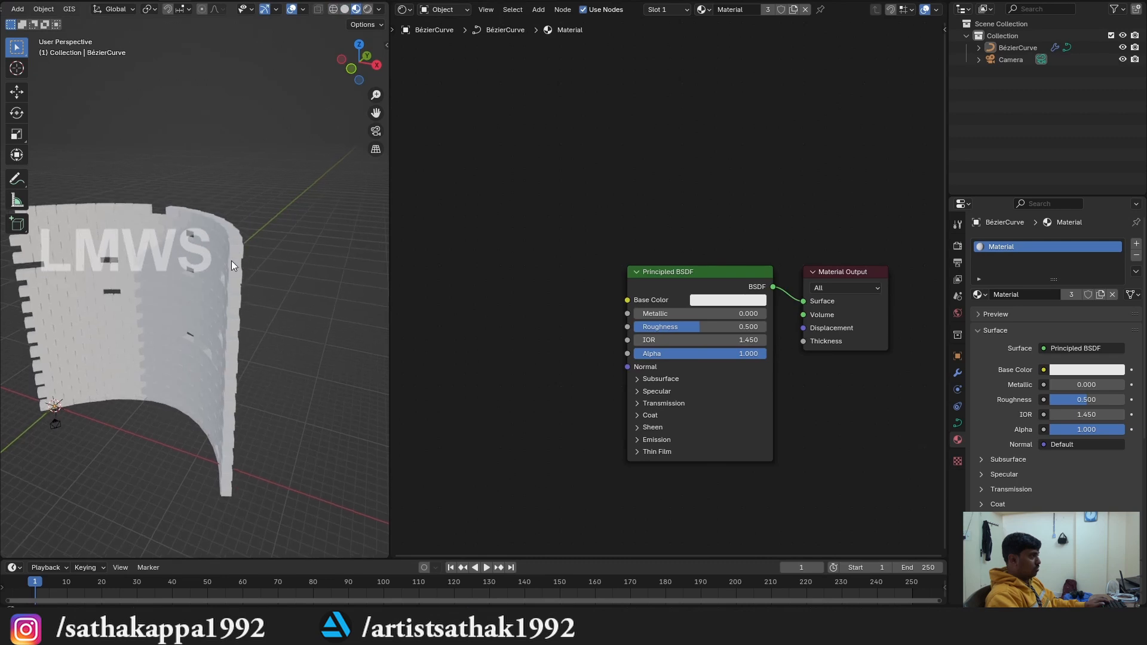
scroll(259, 212, up, 2)
click(958, 245)
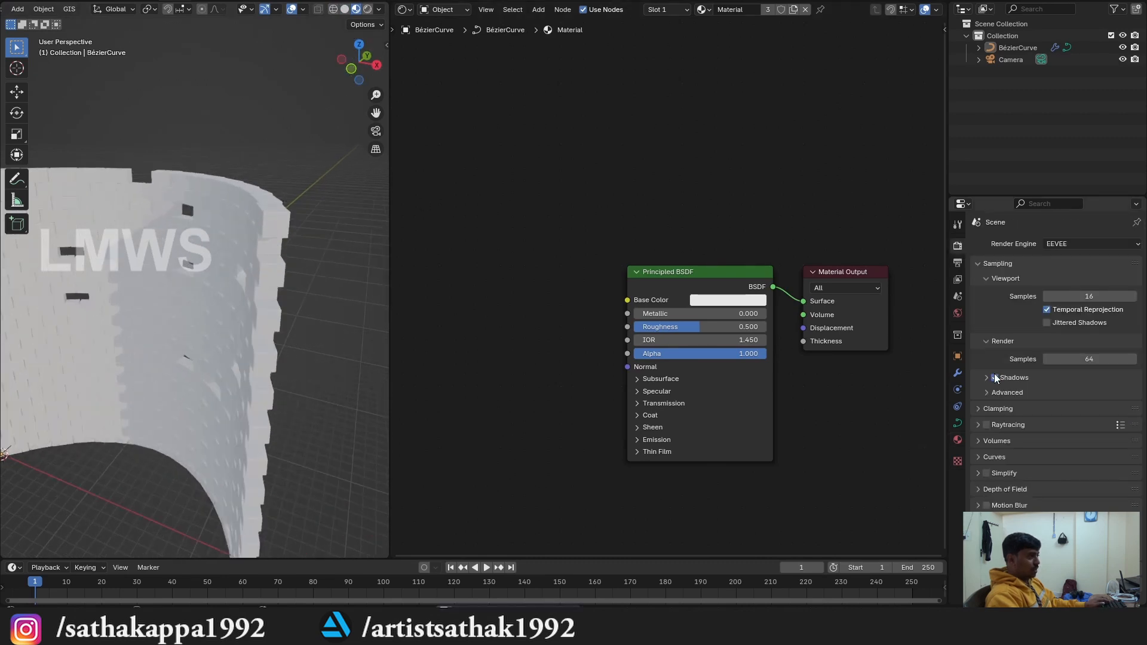
click(990, 425)
scroll(230, 191, up, 3)
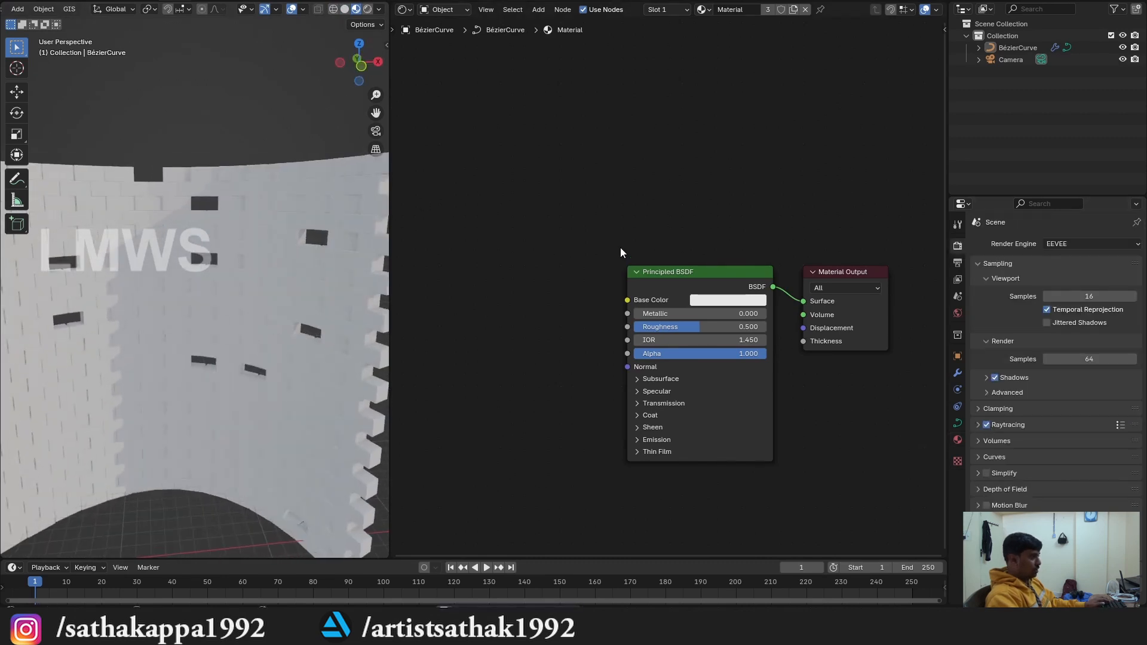
- Add a Noise Texture with linked Texture Coordinate and Mapping nodes, and feed the Object coordinates into the Mapping Vector
key(shift+a)
click(635, 211)
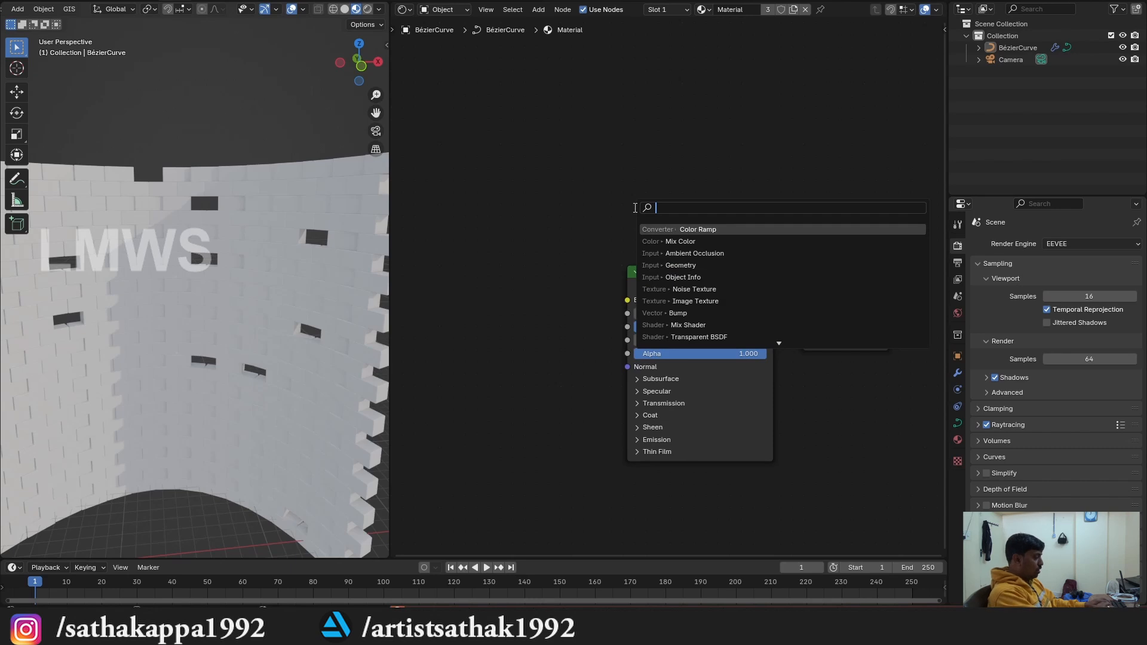
text(noise)
key(Return)
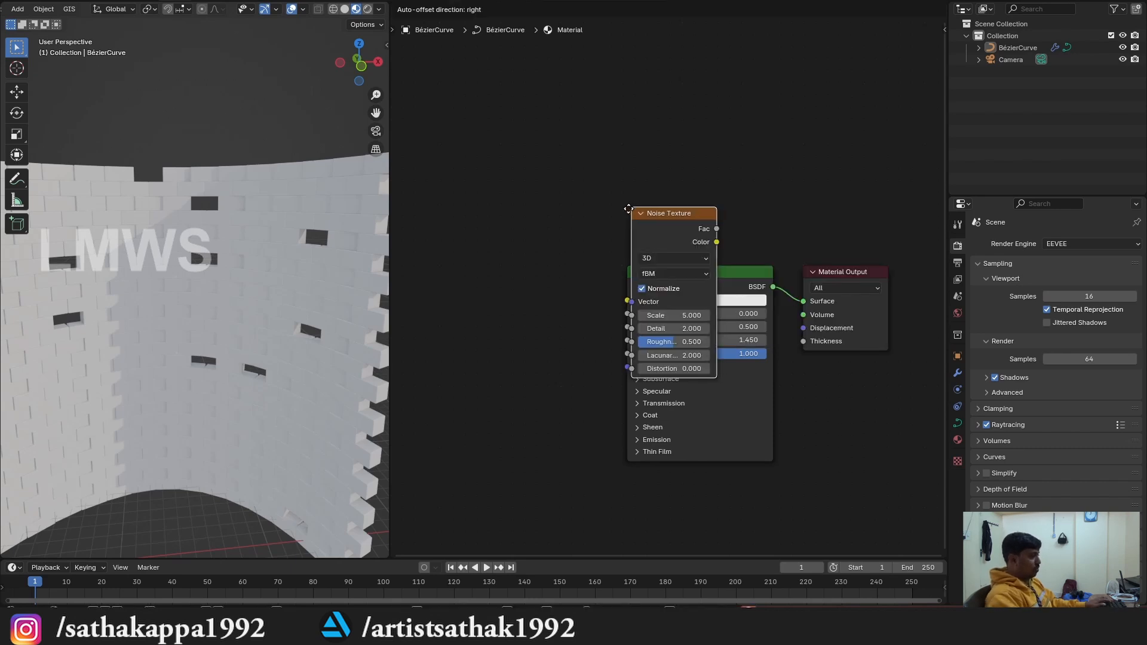
middle_drag(446, 247, 635, 259)
key(ctrl+t)
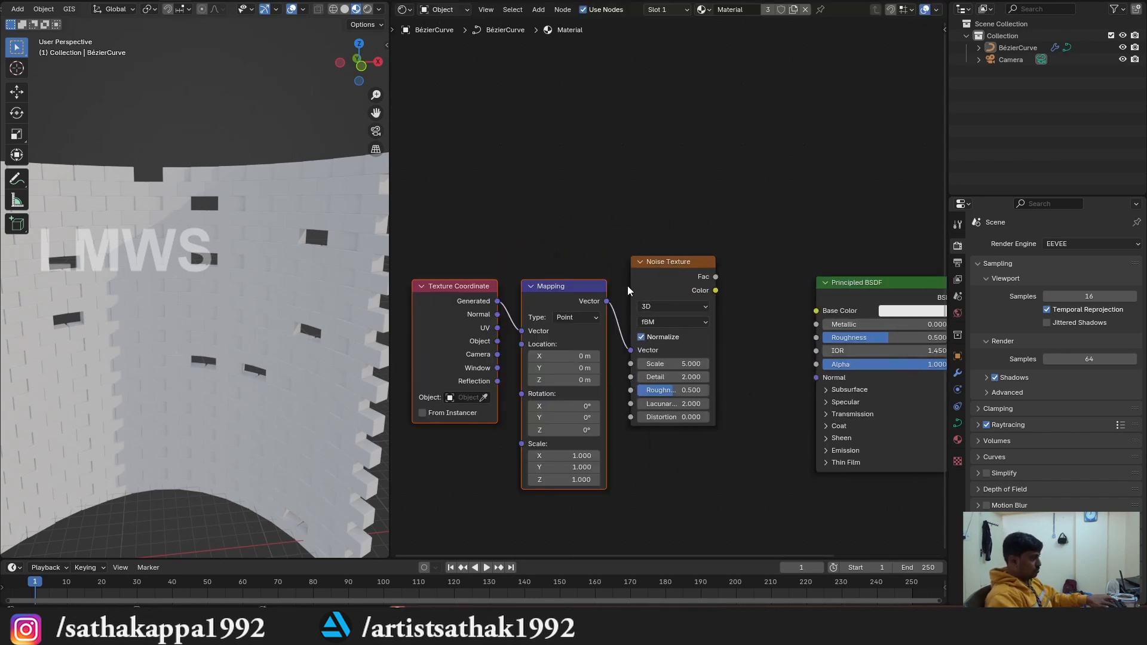
drag(536, 331, 534, 333)
click(515, 228)
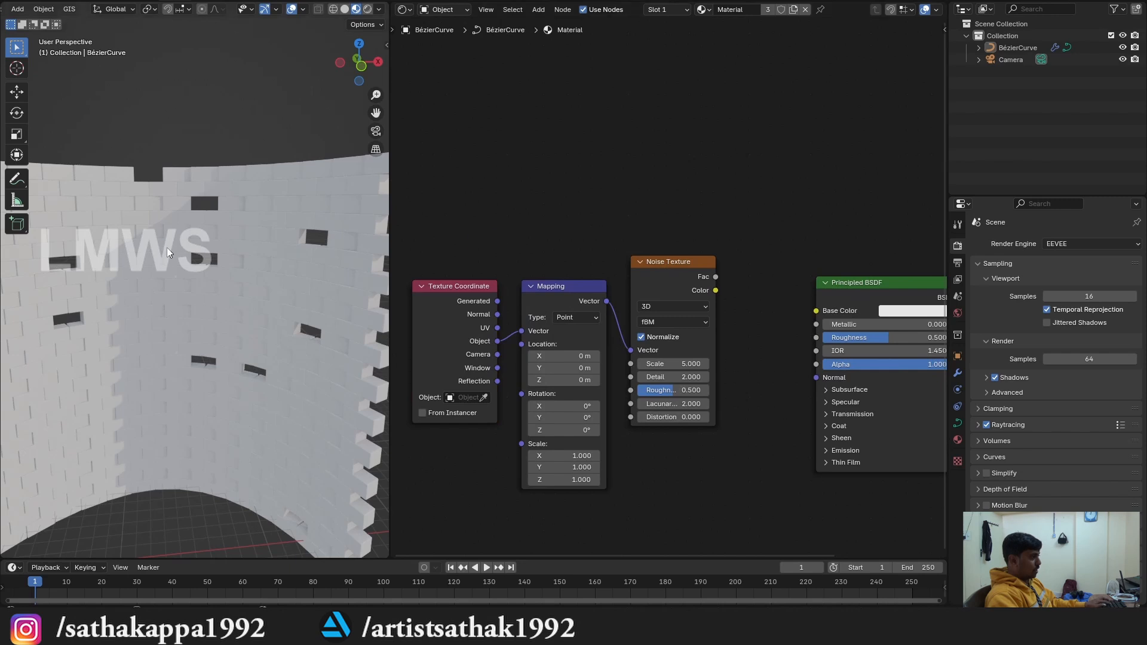
- Move the texture nodes away from Principled BSDF, add a Color Ramp between them and link the noise Color to its Fac
scroll(167, 248, down, 3)
mouse_move(167, 247)
middle_down()
mouse_move(246, 263)
mouse_move(184, 258)
middle_up()
drag(702, 174, 419, 347)
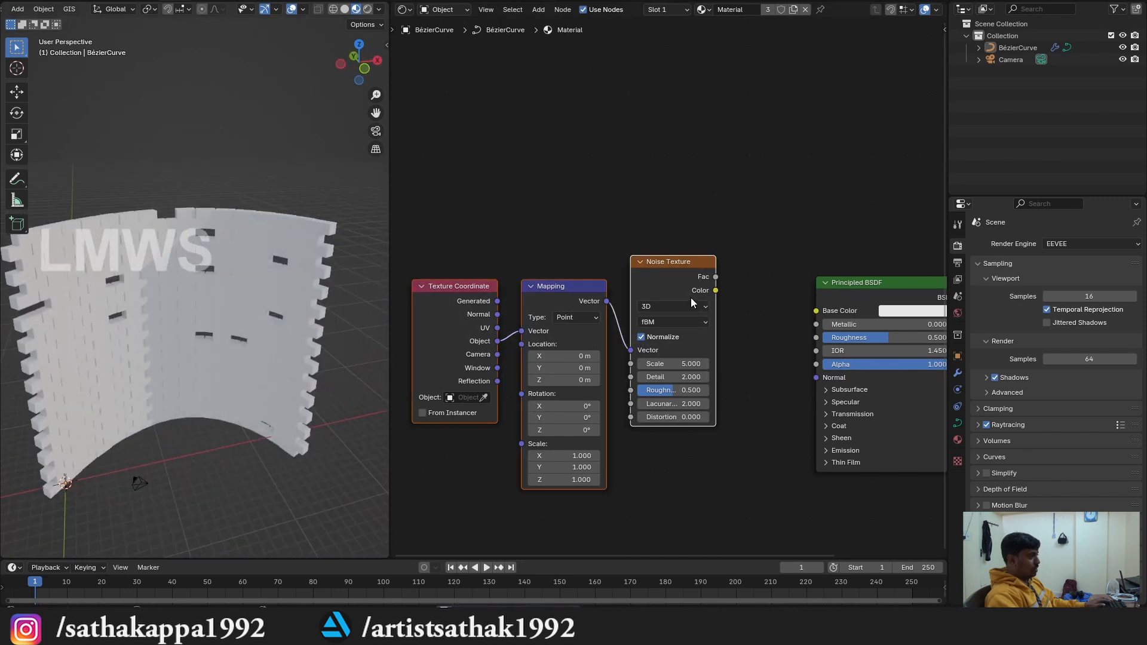
key(g)
click(568, 314)
key(shift+a)
text(c)
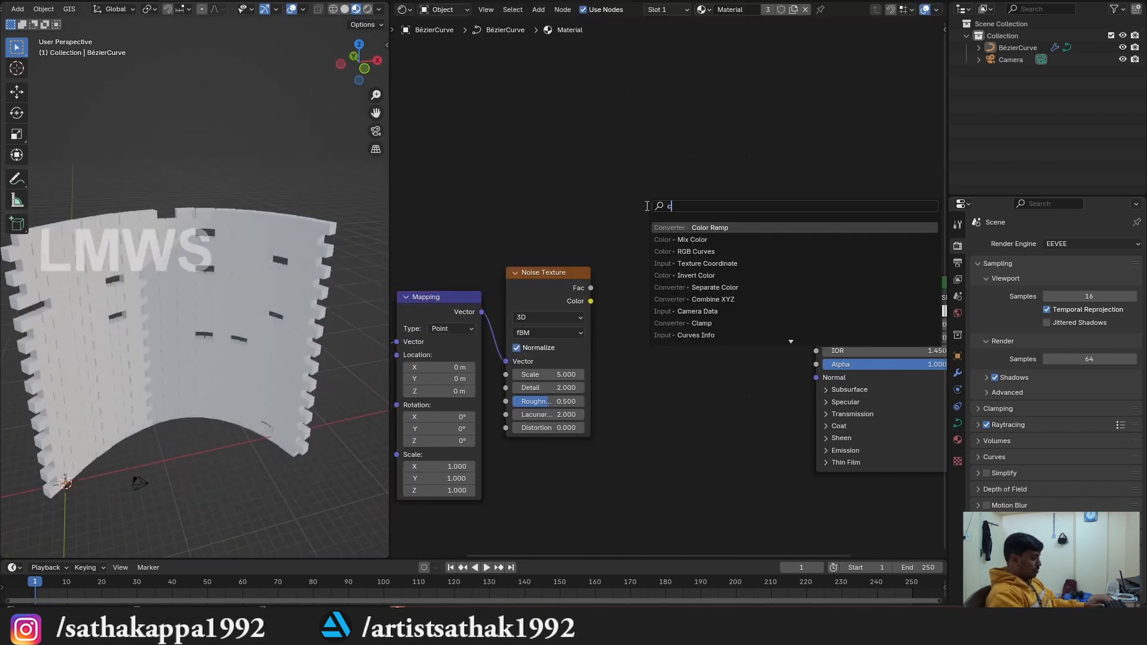
text(olo)
key(Down)
key(Return)
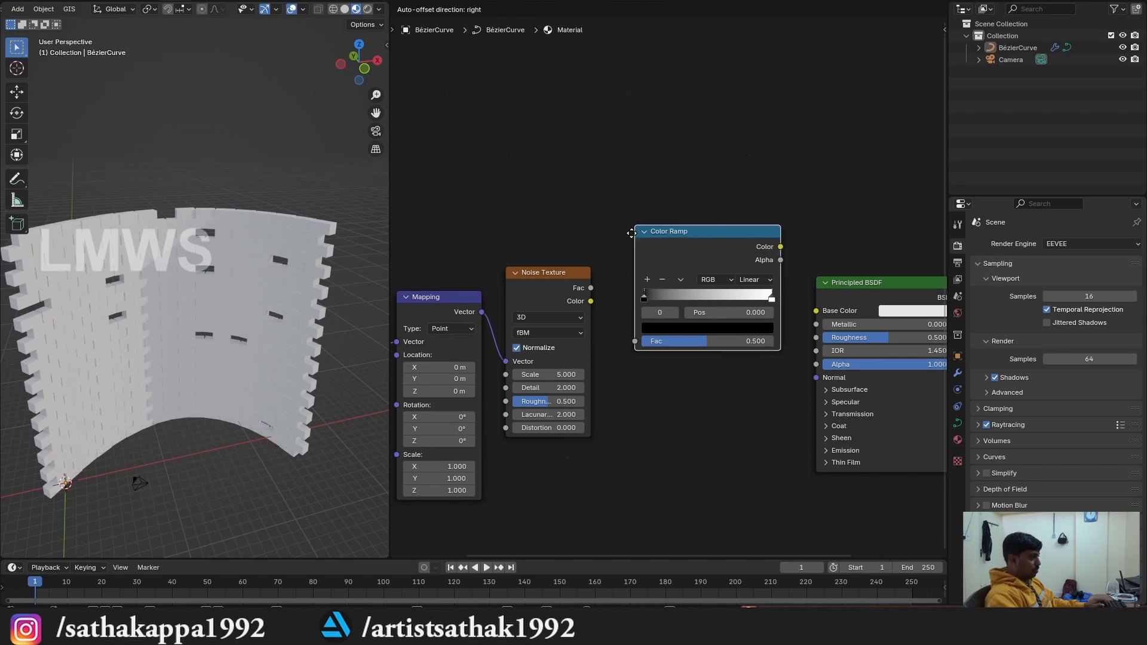
click(616, 263)
drag(620, 370, 620, 371)
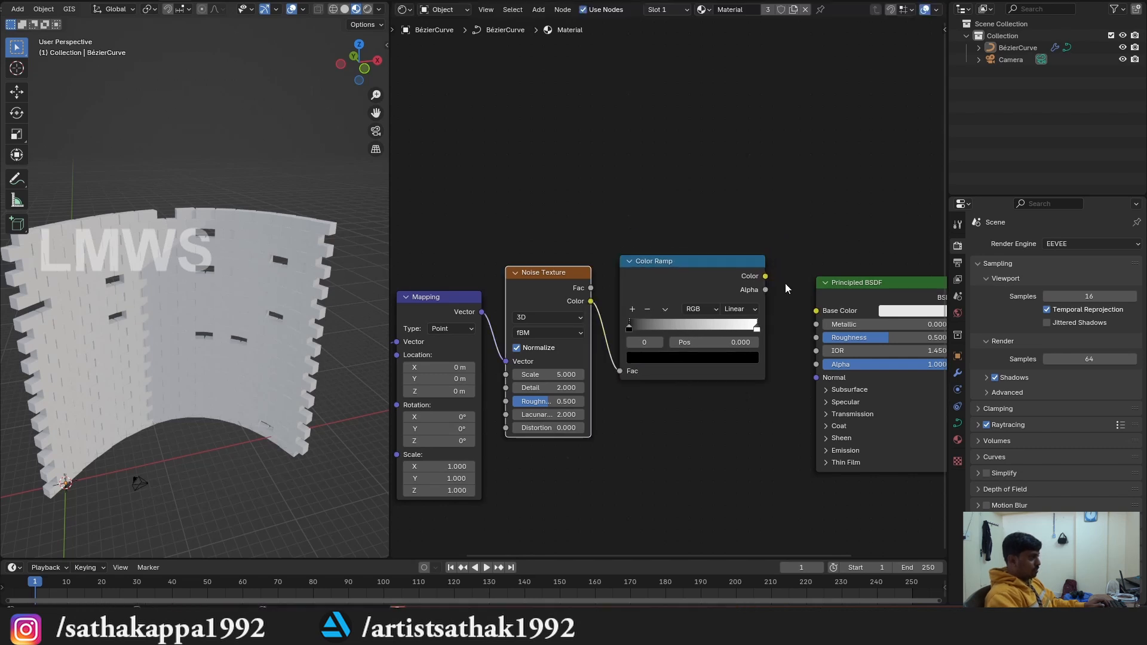
- Color the ramp's first stop dark red-brown and its second a lighter brown, and link its Color to Base Color
click(630, 330)
click(667, 358)
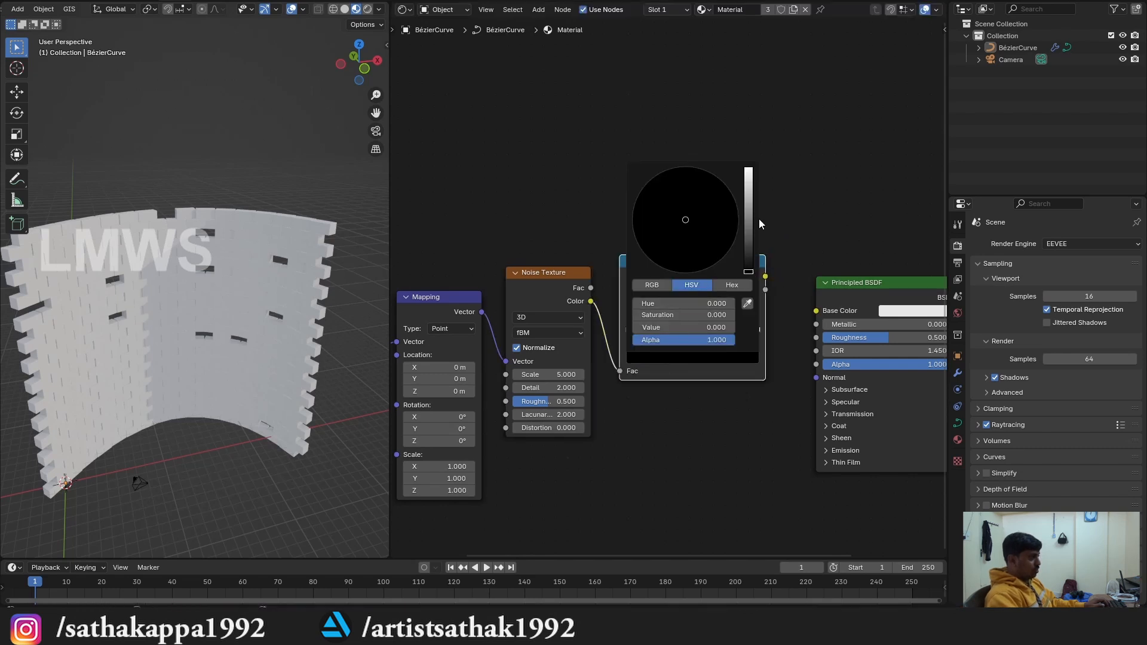
mouse_move(750, 222)
mouse_down()
mouse_move(748, 212)
mouse_move(669, 261)
mouse_up()
mouse_move(751, 227)
mouse_down()
mouse_move(749, 243)
mouse_move(748, 230)
mouse_move(678, 247)
mouse_move(748, 231)
mouse_up()
click(755, 329)
click(735, 359)
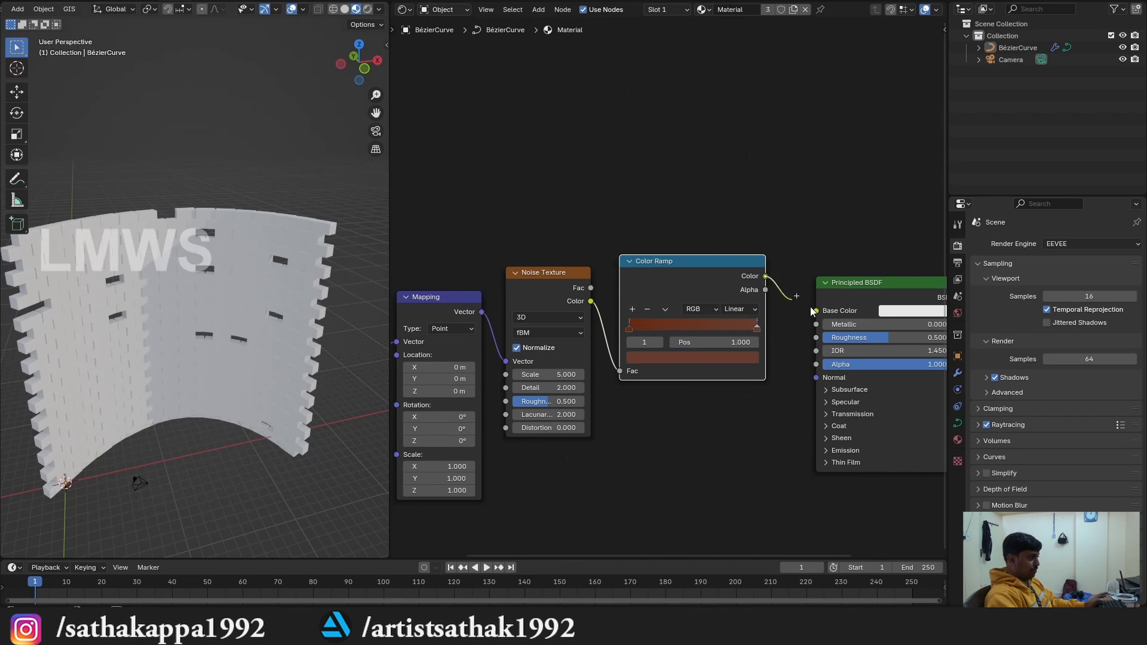
drag(813, 311, 816, 310)
scroll(181, 274, up, 5)
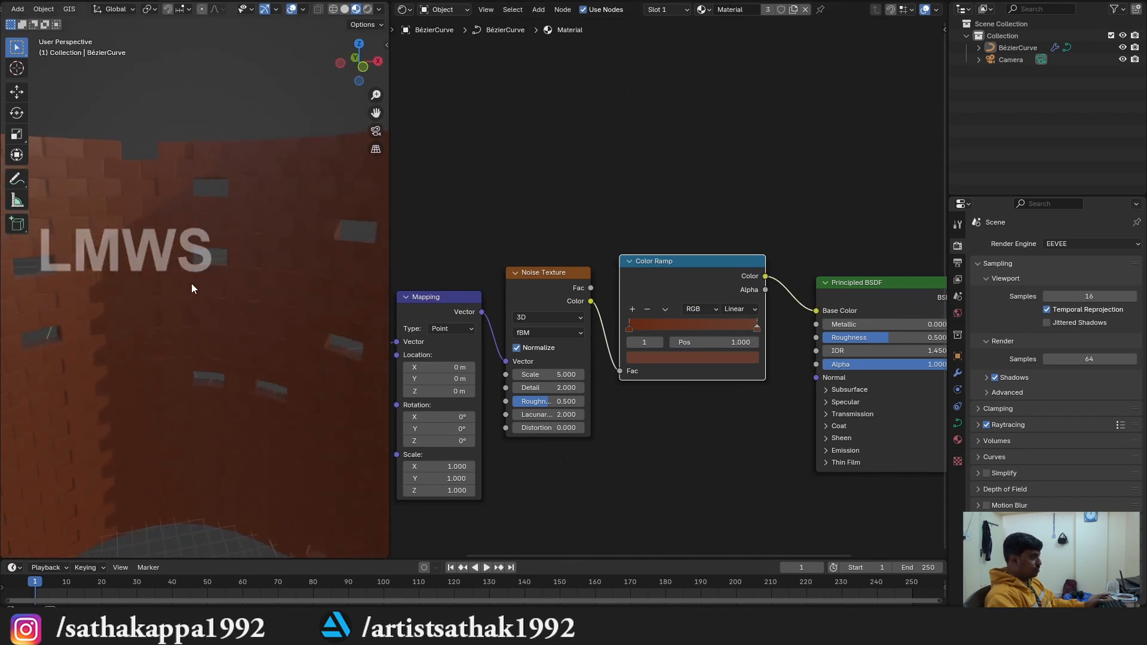
- Set the Principled BSDF's Roughness to 1 and its Specular IOR Level to 0.777
middle_drag(711, 346, 549, 324)
scroll(687, 323, up, 1)
drag(726, 317, 771, 317)
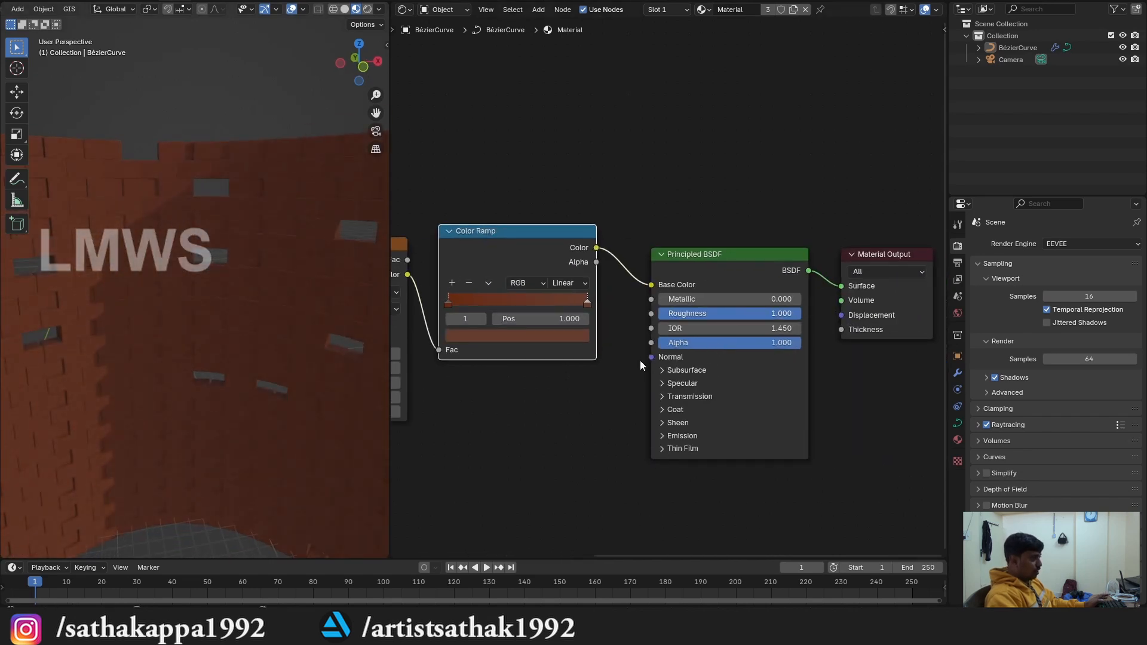
click(682, 383)
drag(687, 415, 768, 415)
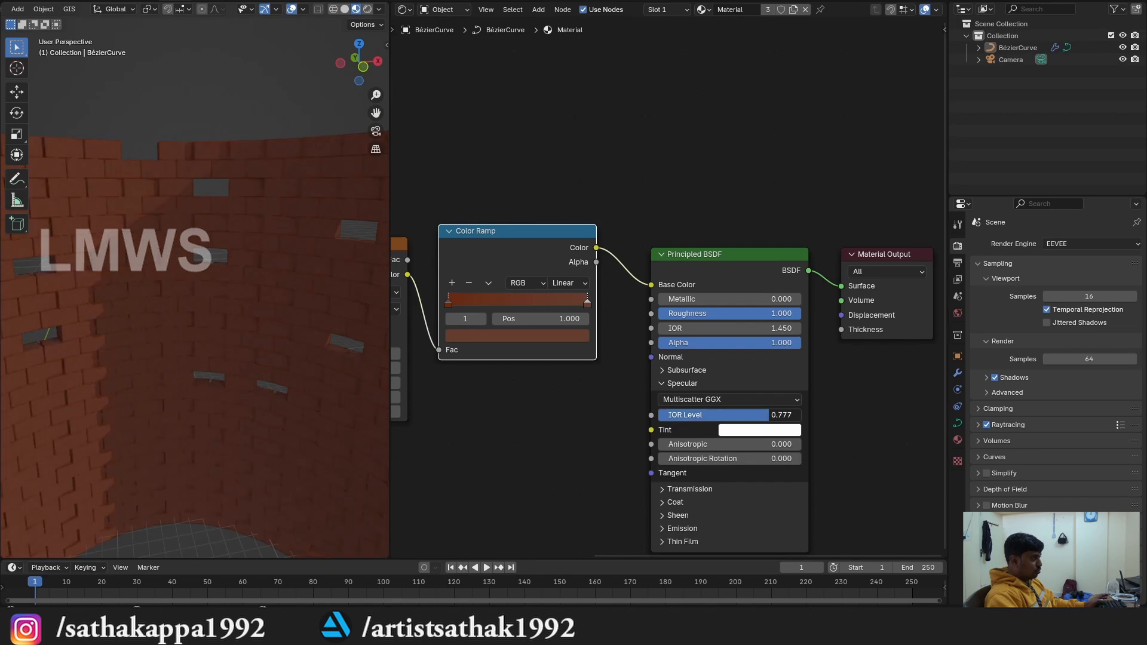
click(682, 383)
- Darken the color of the Color Ramp's first stop slightly
scroll(676, 383, down, 2)
scroll(230, 300, down, 3)
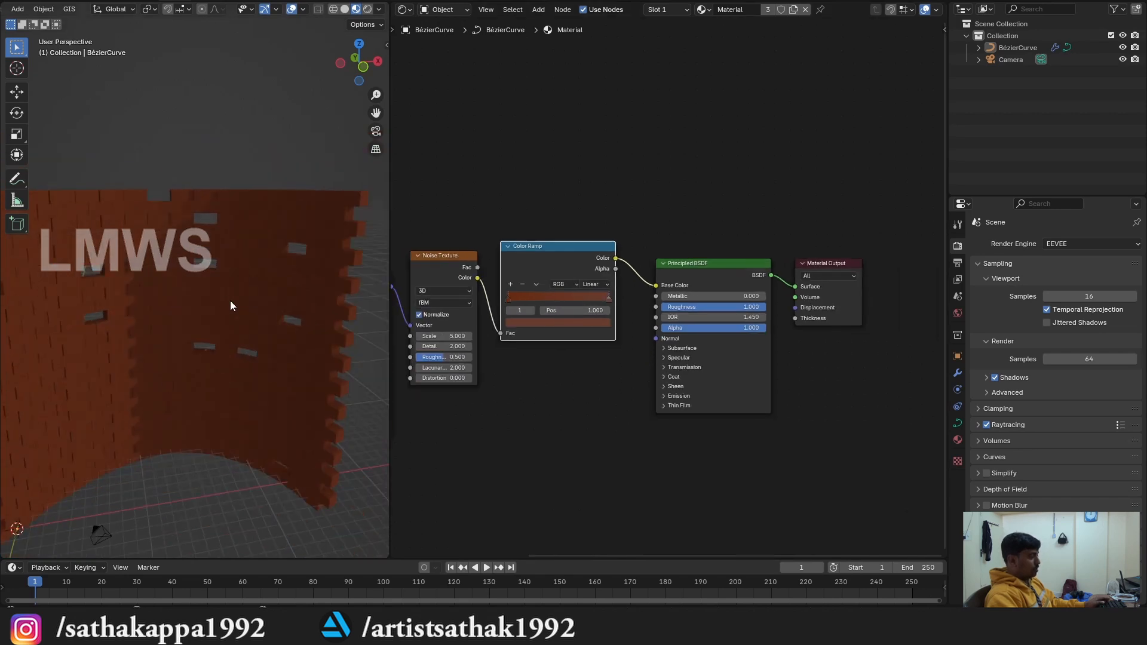
scroll(239, 287, up, 3)
scroll(598, 311, up, 3)
click(672, 332)
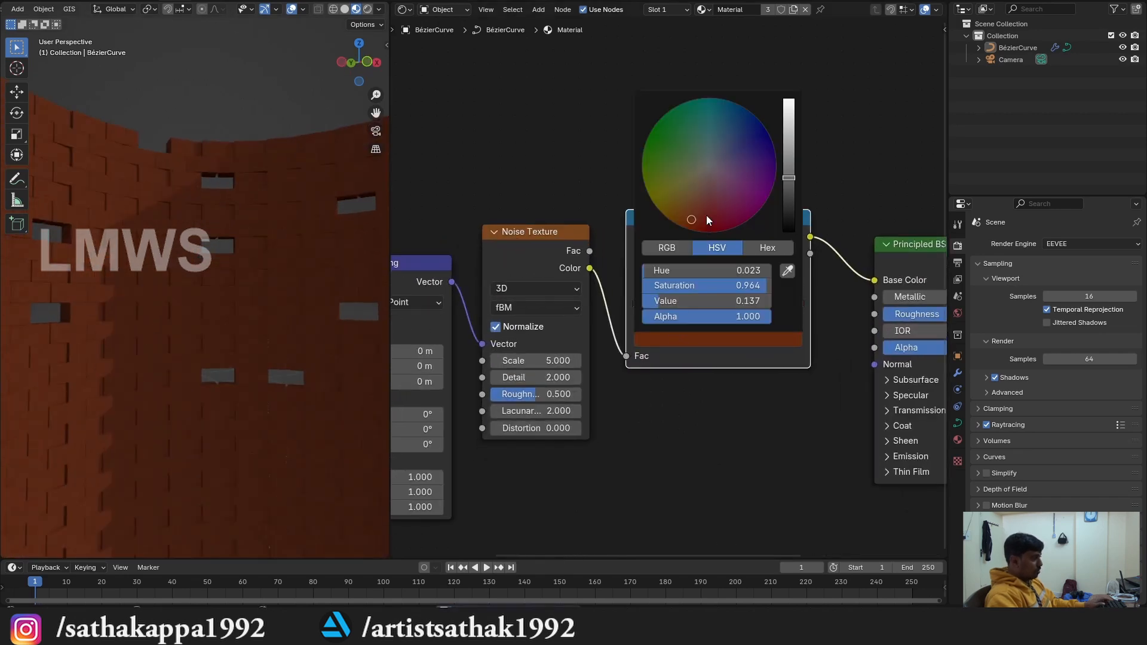
drag(788, 178, 789, 189)
- Set the Noise Texture's Scale to 1.5, Detail to 14.4 and Roughness to 1
scroll(235, 257, up, 5)
middle_drag(437, 310, 659, 314)
scroll(658, 315, up, 3)
middle_drag(777, 364, 666, 338)
drag(669, 350, 672, 350)
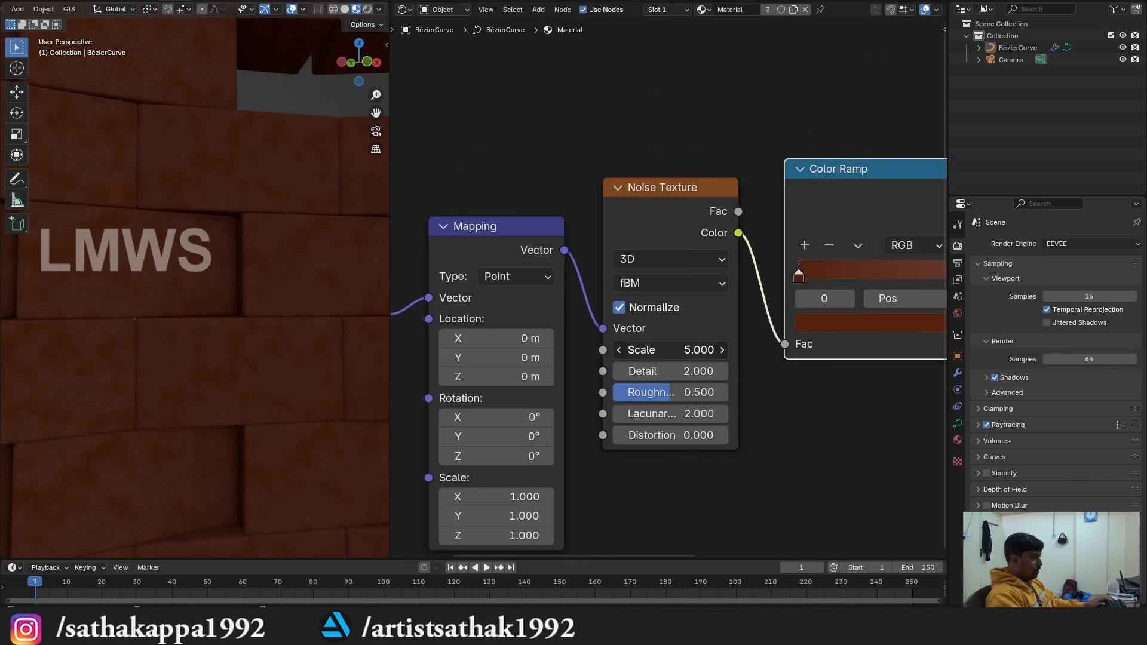
click(698, 350)
text(0.5)
key(Return)
click(698, 351)
text(1.5)
key(Return)
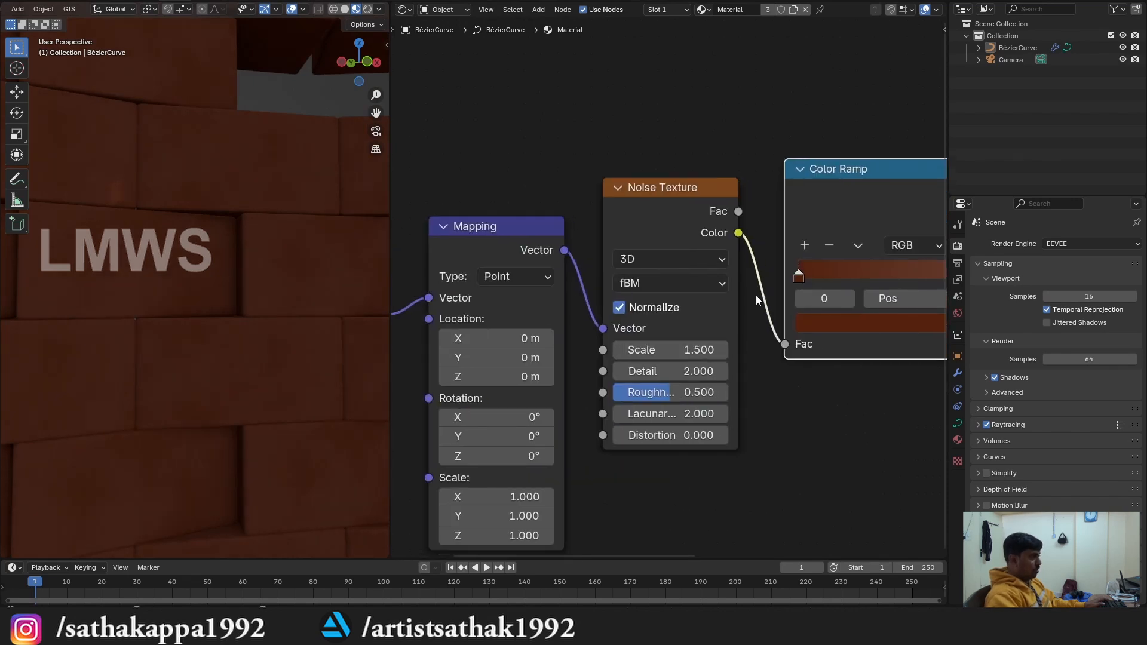
middle_drag(758, 297, 603, 338)
drag(508, 412, 675, 412)
- Shift the Color Ramp's first stop inward and color it with Hue 0.010, Saturation 0.824 and Value 0.032
drag(736, 308, 709, 327)
click(729, 363)
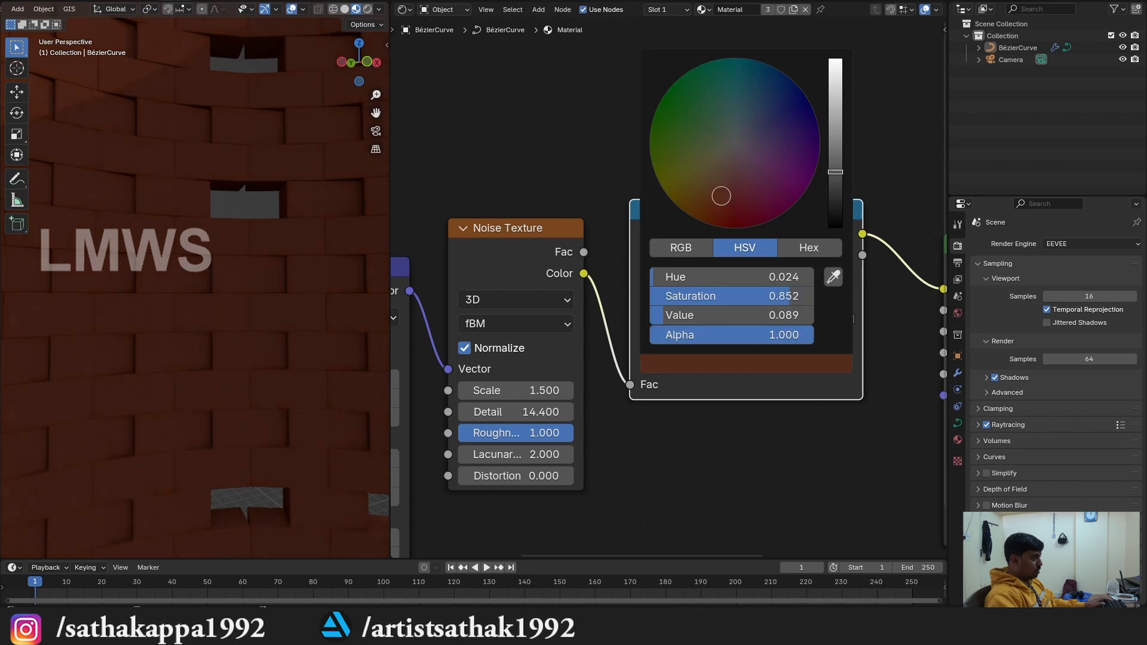
click(741, 365)
drag(724, 197, 725, 194)
mouse_move(835, 182)
mouse_down()
mouse_move(835, 170)
mouse_move(835, 198)
mouse_up()
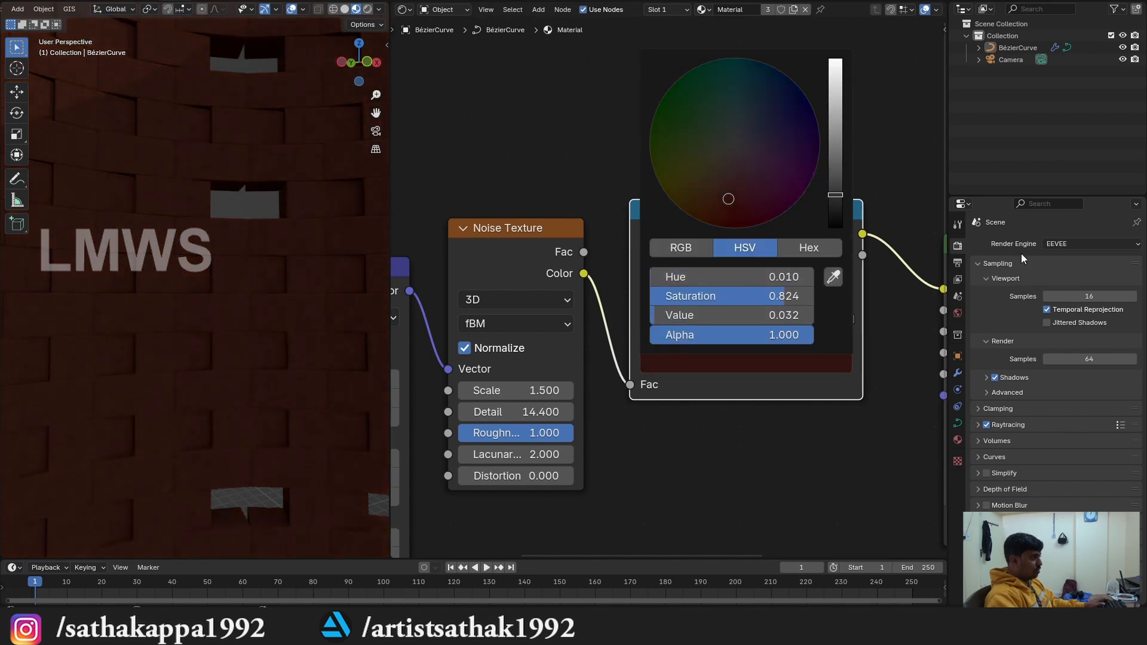
click(814, 360)
- Tighten the Color Ramp by moving the dark stop to position 0.432 and the light stop to 0.727
scroll(173, 268, up, 3)
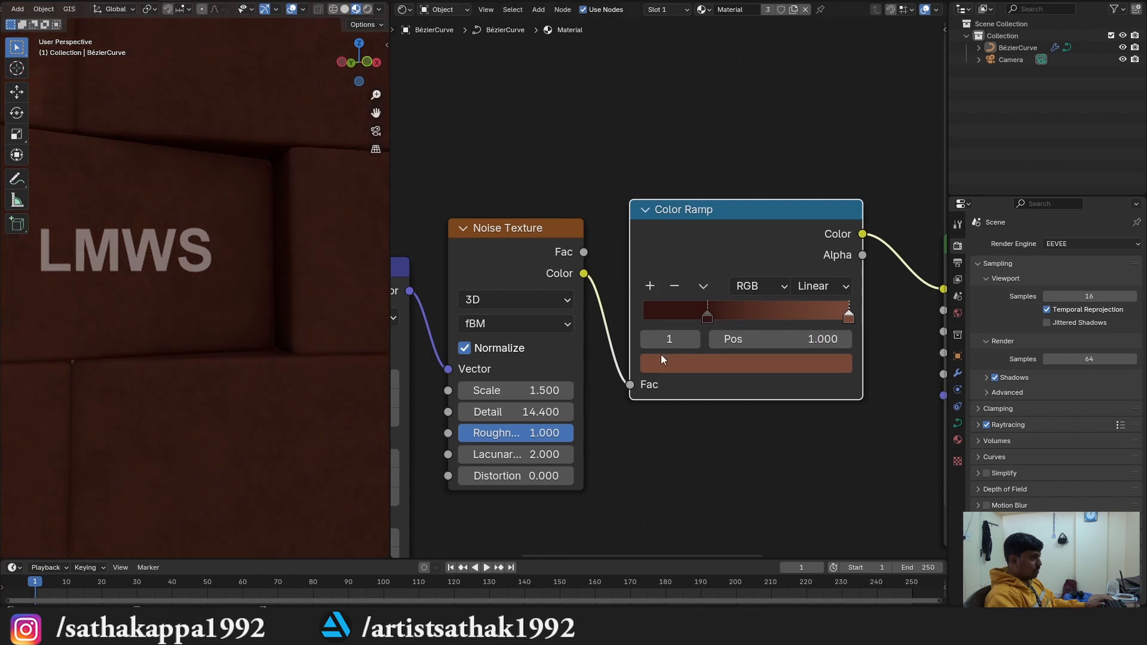
drag(706, 317, 741, 320)
drag(848, 317, 792, 341)
scroll(259, 274, down, 8)
middle_drag(258, 274, 257, 234)
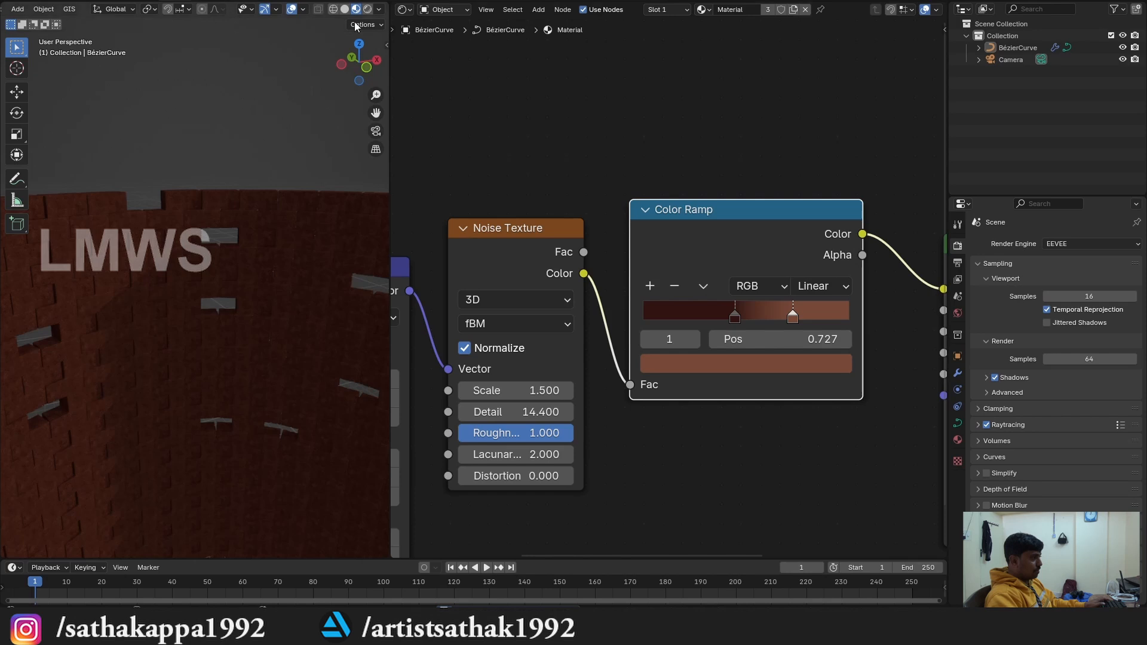
scroll(192, 251, down, 3)
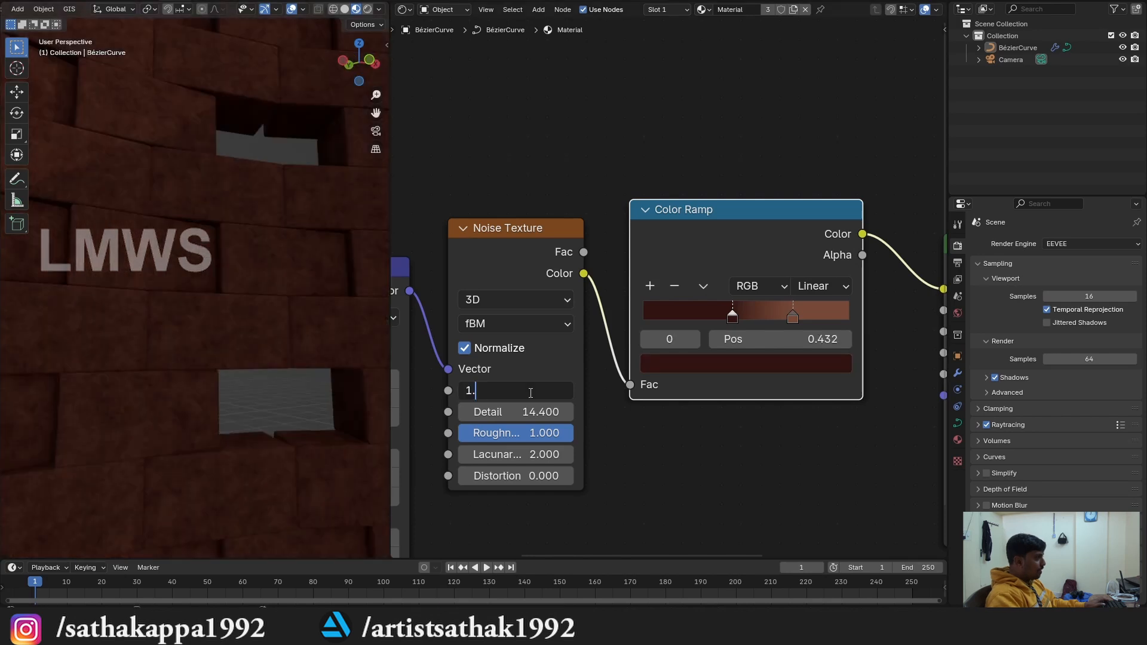
- Try a Noise Texture Scale of 1.3, settle on 0.3 and inspect the pattern on the bricks
text(3)
key(Return)
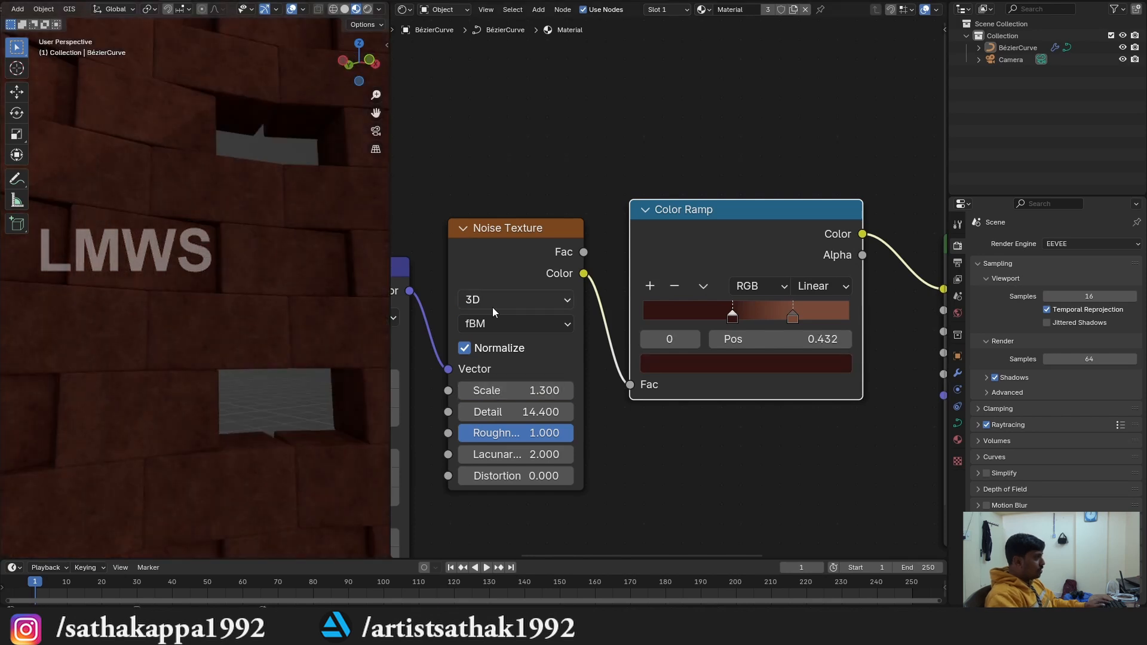
click(539, 391)
text(0.)
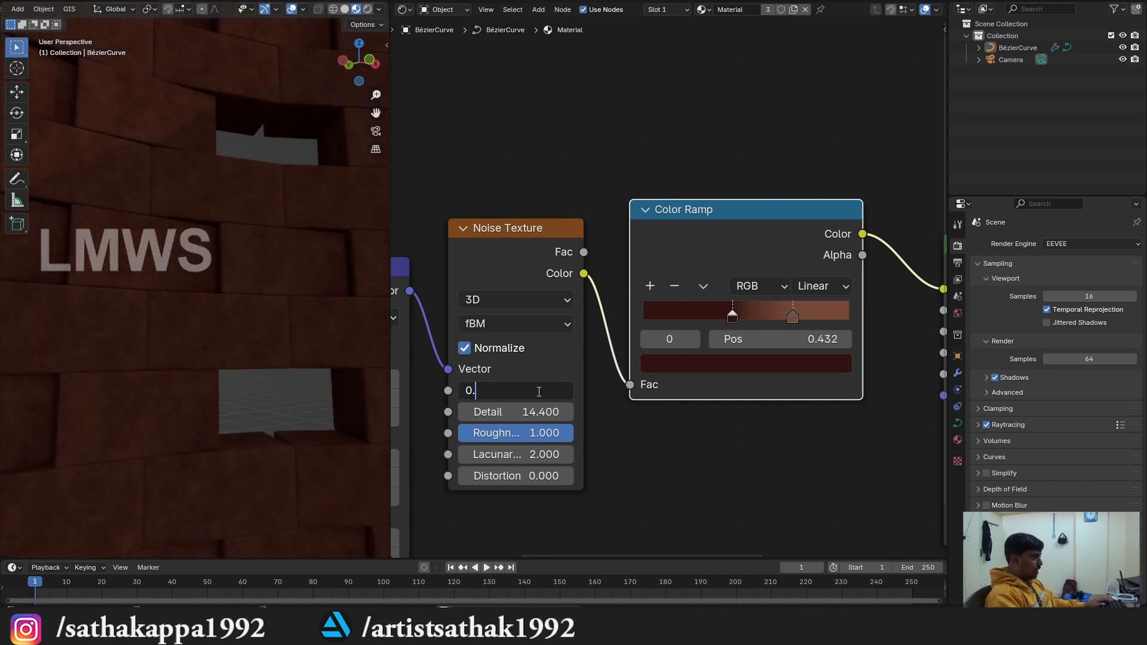
text(3)
key(Return)
scroll(257, 231, down, 6)
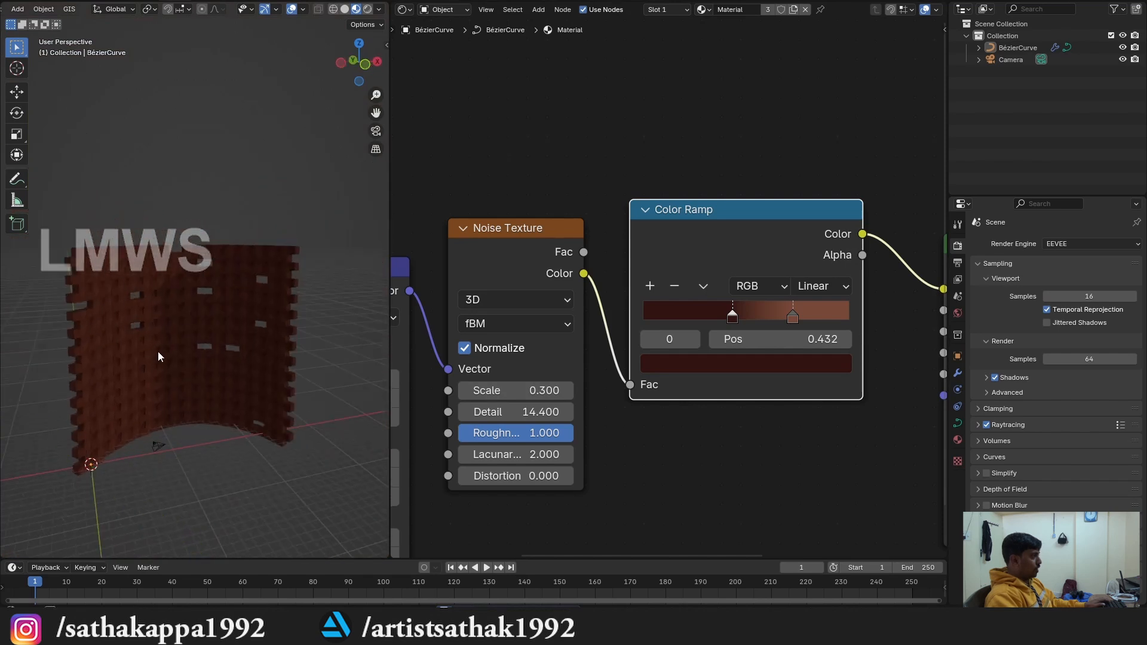
scroll(158, 352, up, 6)
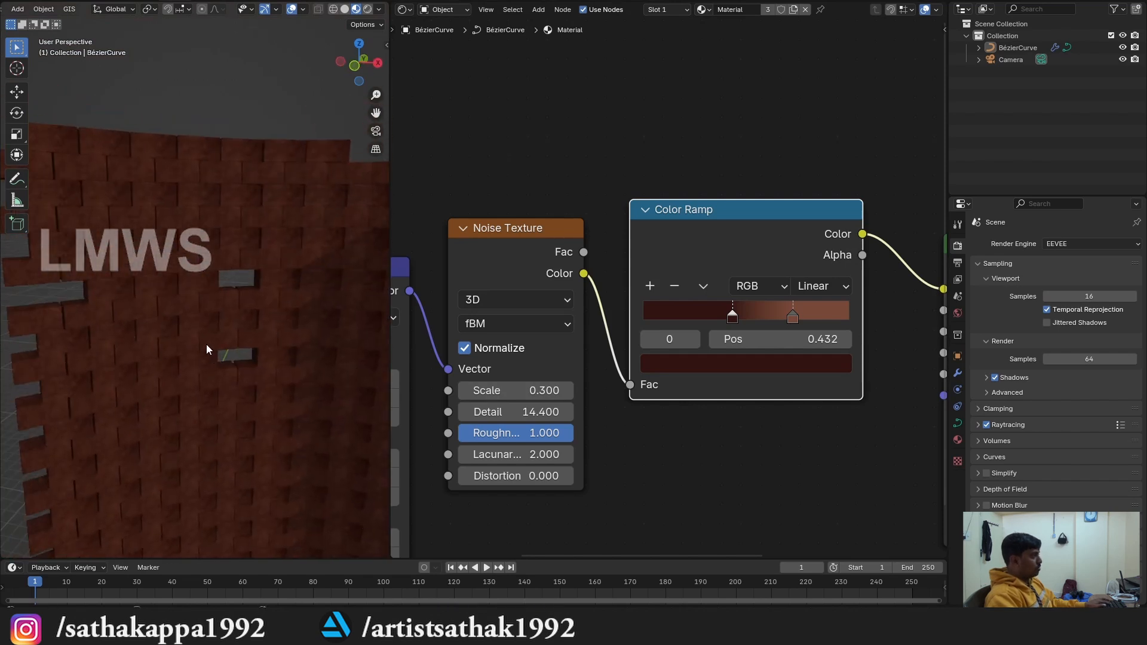
scroll(167, 255, up, 3)
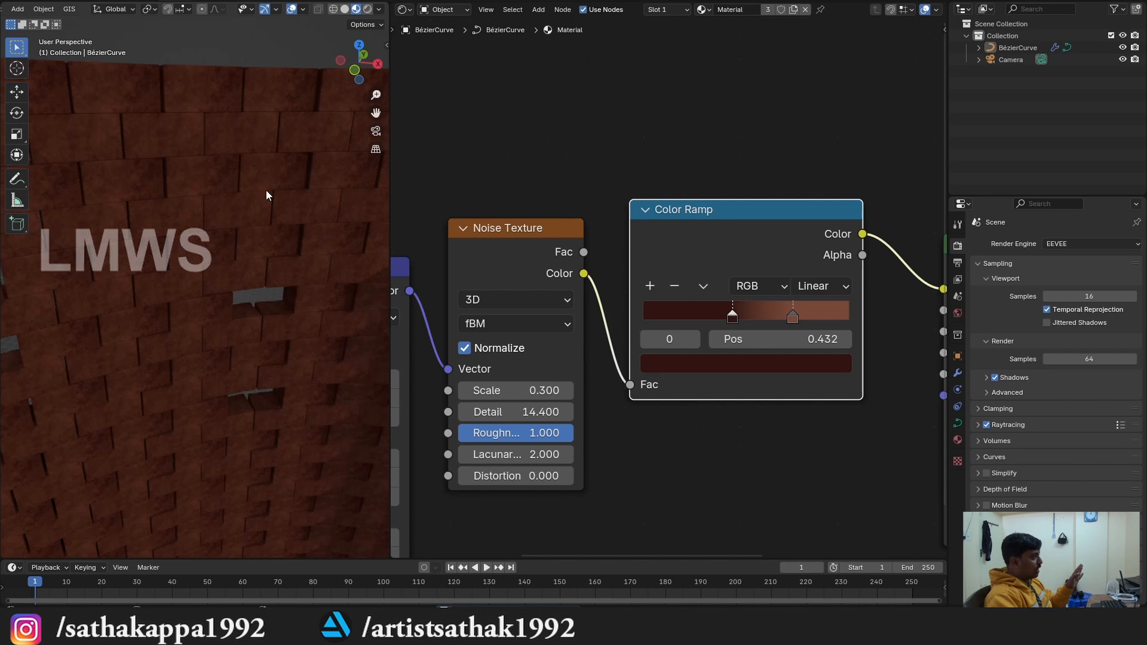
middle_drag(127, 291, 170, 228)
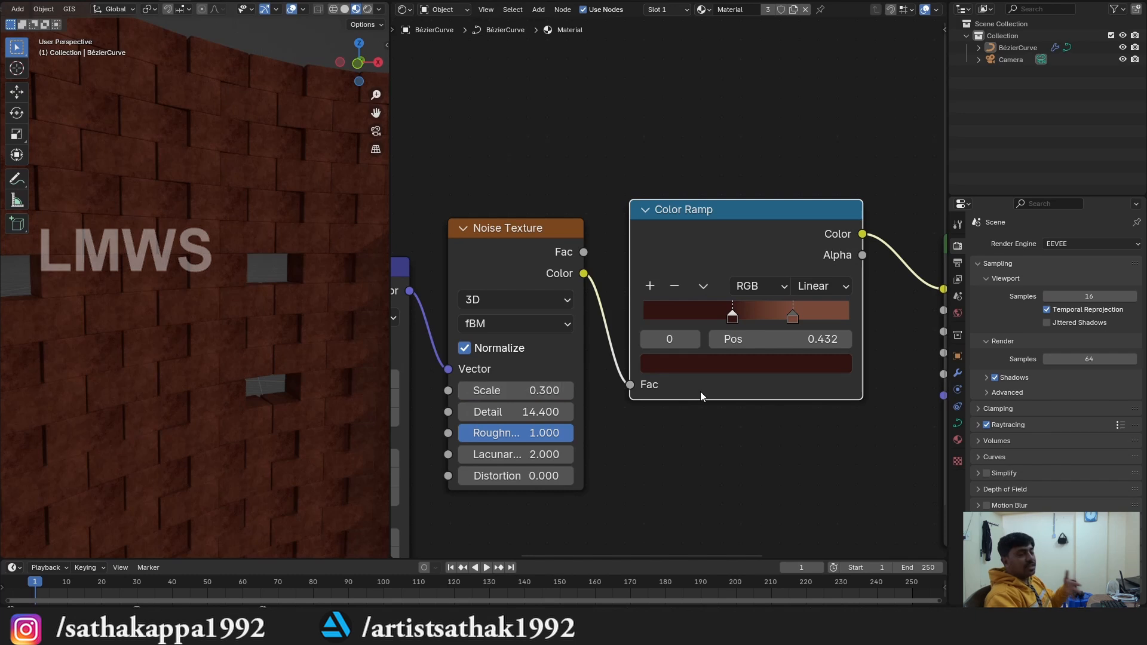
- Add an Object Info node below Texture Coordinate, move Texture Coordinate farther from Mapping, and link Random to the Mapping Location
scroll(701, 392, down, 8)
middle_drag(571, 442, 770, 343)
scroll(770, 347, up, 1)
key(shift+a)
text(ob)
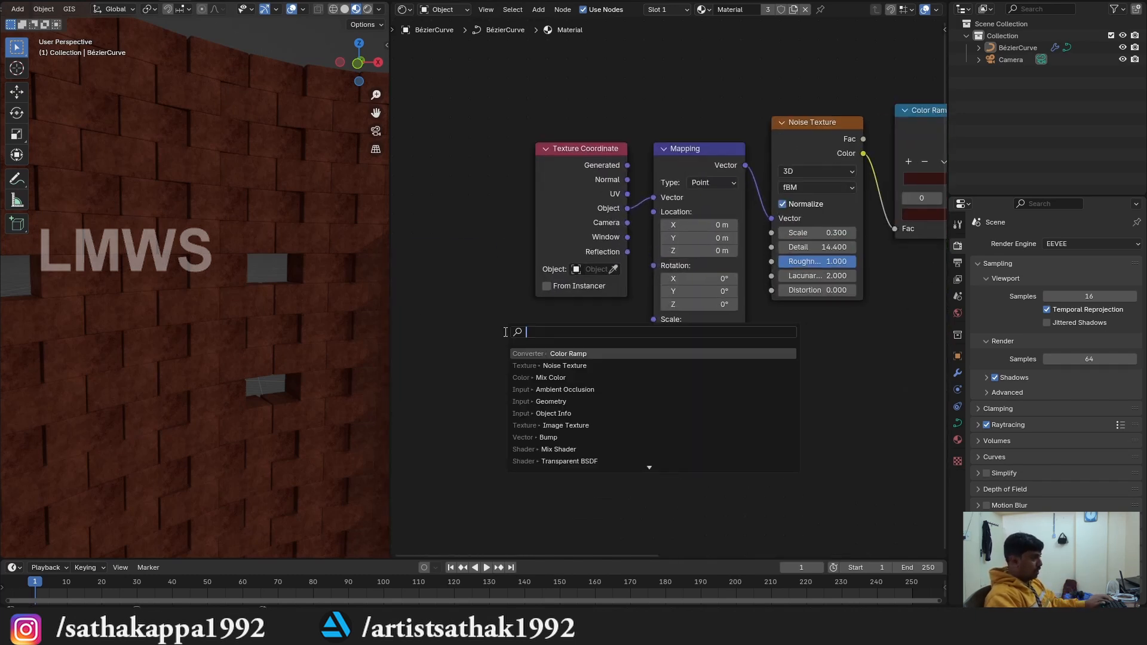
text(je)
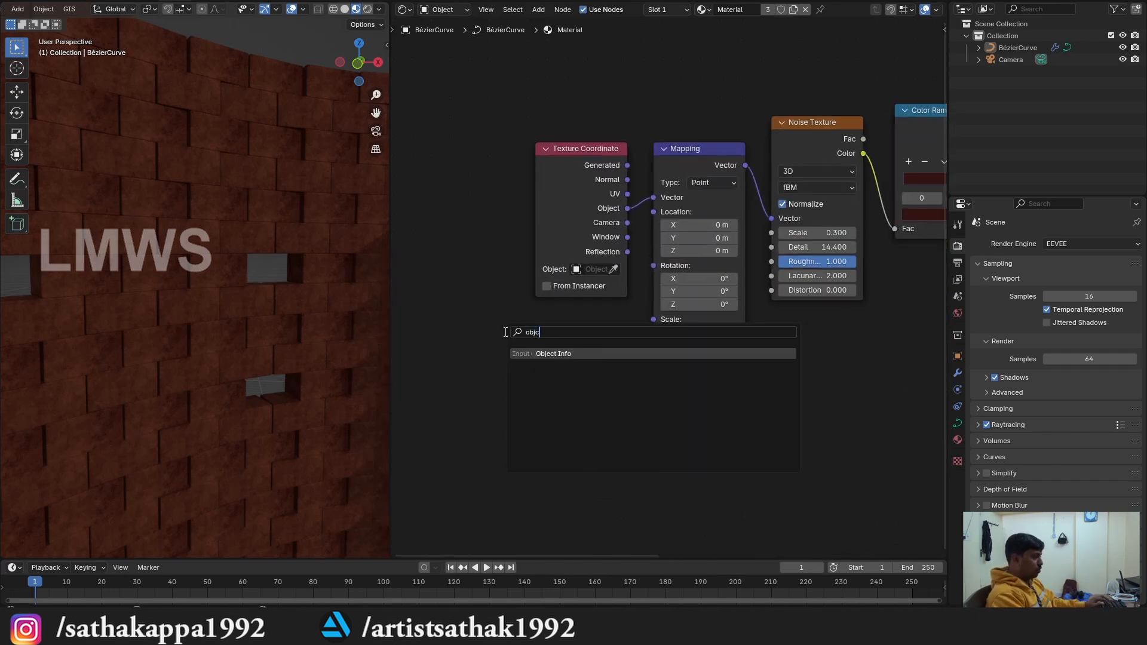
key(Return)
click(449, 331)
drag(543, 159, 413, 150)
scroll(582, 150, up, 2)
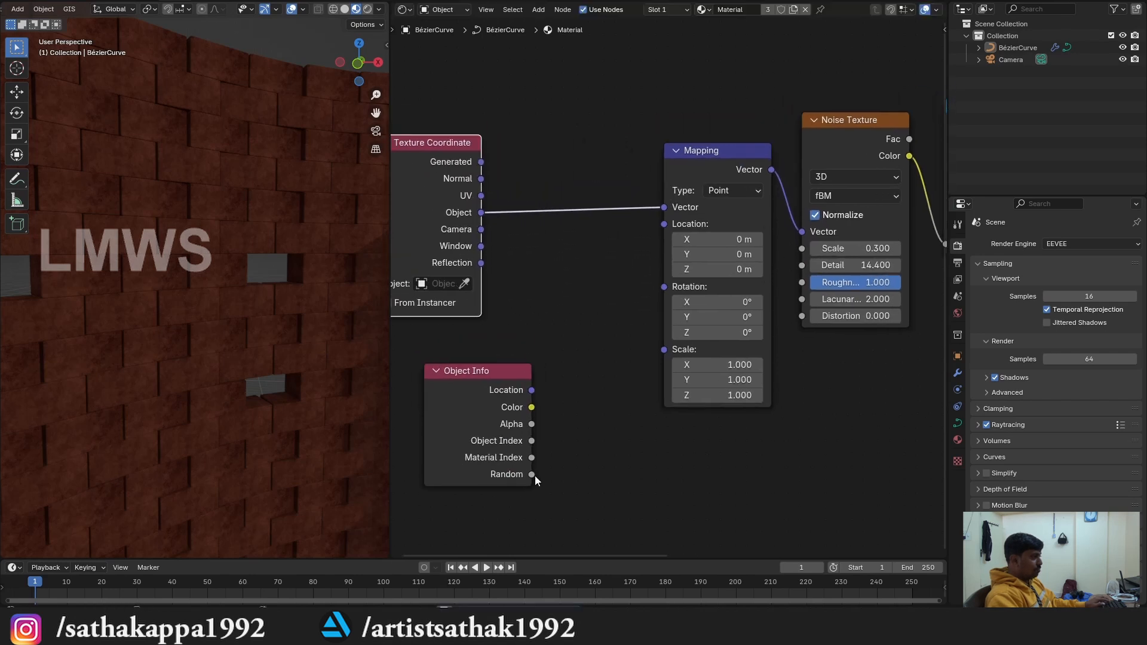
drag(532, 474, 665, 224)
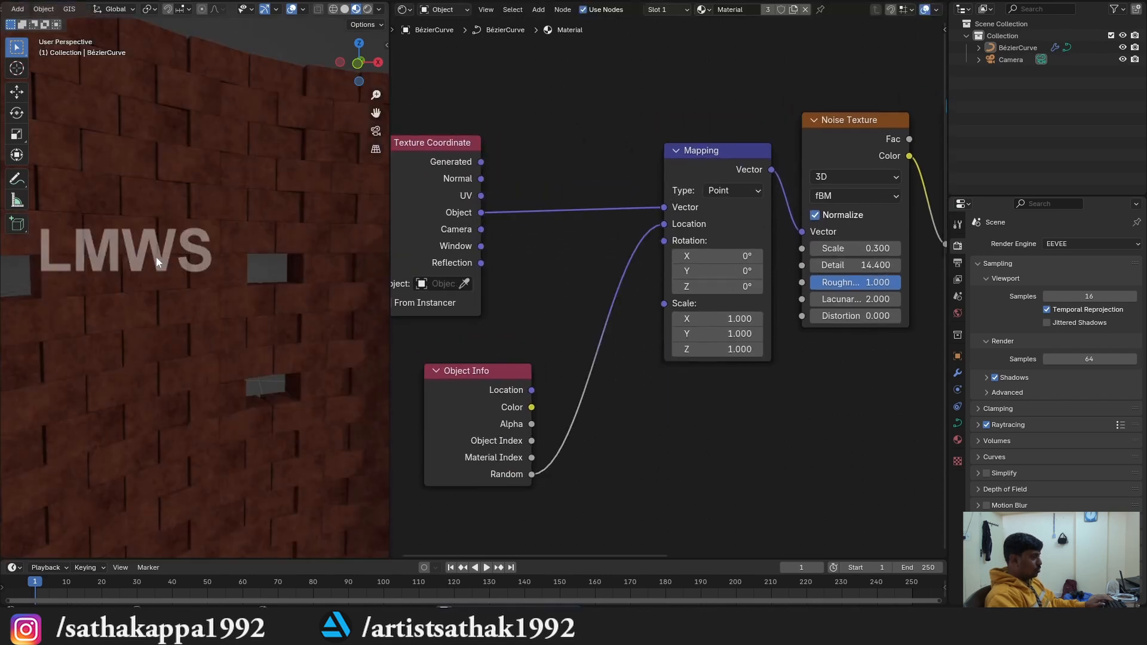
- Align the Object Info node beneath Texture Coordinate and inspect the per-brick color variation across the wall
middle_drag(158, 256, 334, 293)
drag(476, 384, 423, 381)
middle_drag(562, 338, 593, 353)
scroll(593, 352, down, 1)
scroll(593, 352, up, 1)
middle_drag(250, 241, 239, 271)
- Move the Principled BSDF and Material Output nodes farther from the Color Ramp to make room between them
middle_drag(682, 297, 486, 312)
scroll(487, 312, up, 1)
scroll(624, 269, up, 2)
drag(739, 129, 1000, 292)
drag(770, 211, 902, 208)
click(750, 131)
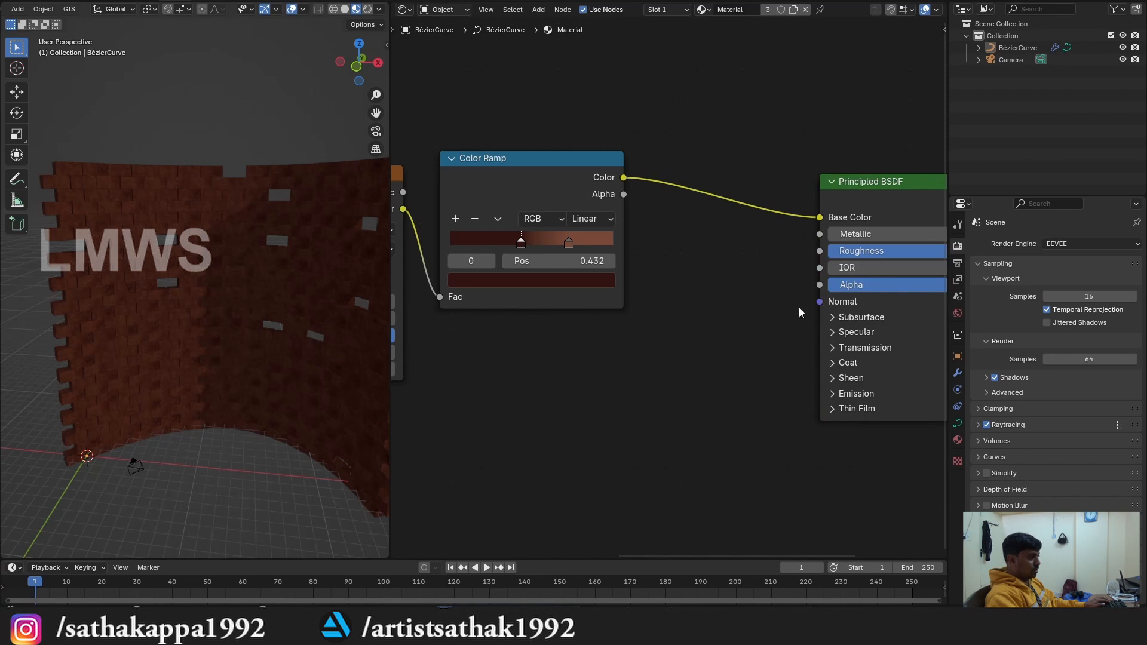
- Add a Bump node with the Noise Texture Fac feeding its Height, and link its output to the Principled BSDF Normal
click(577, 307)
middle_drag(518, 299, 661, 274)
drag(547, 167, 698, 400)
text(bum)
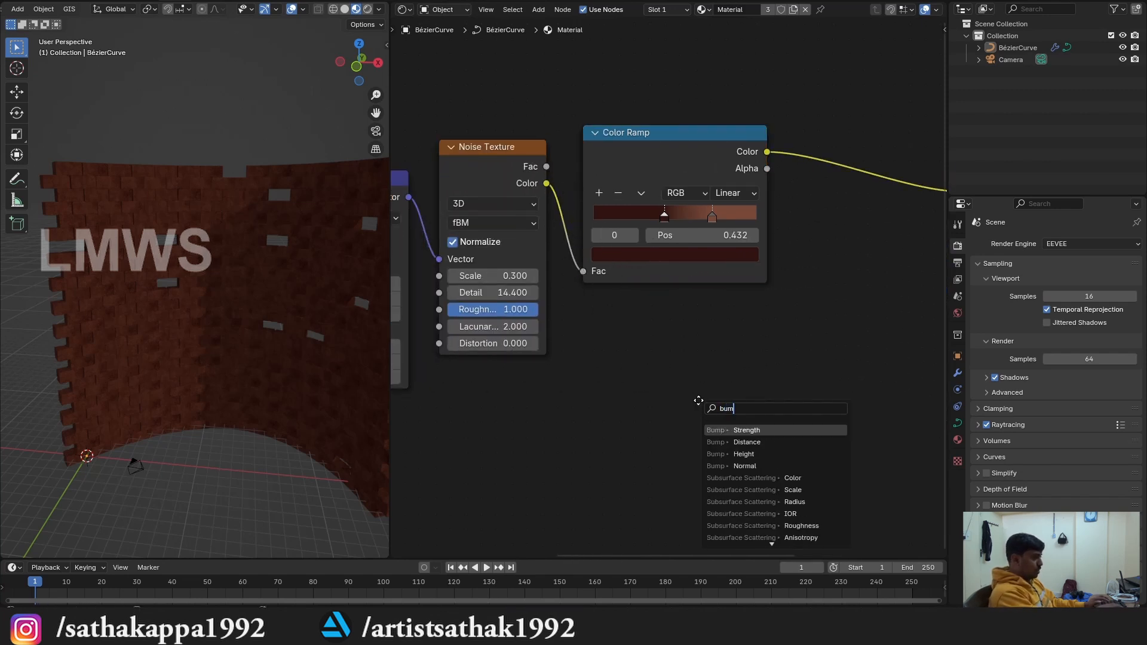
key(Return)
middle_drag(716, 445, 477, 480)
drag(478, 468, 478, 502)
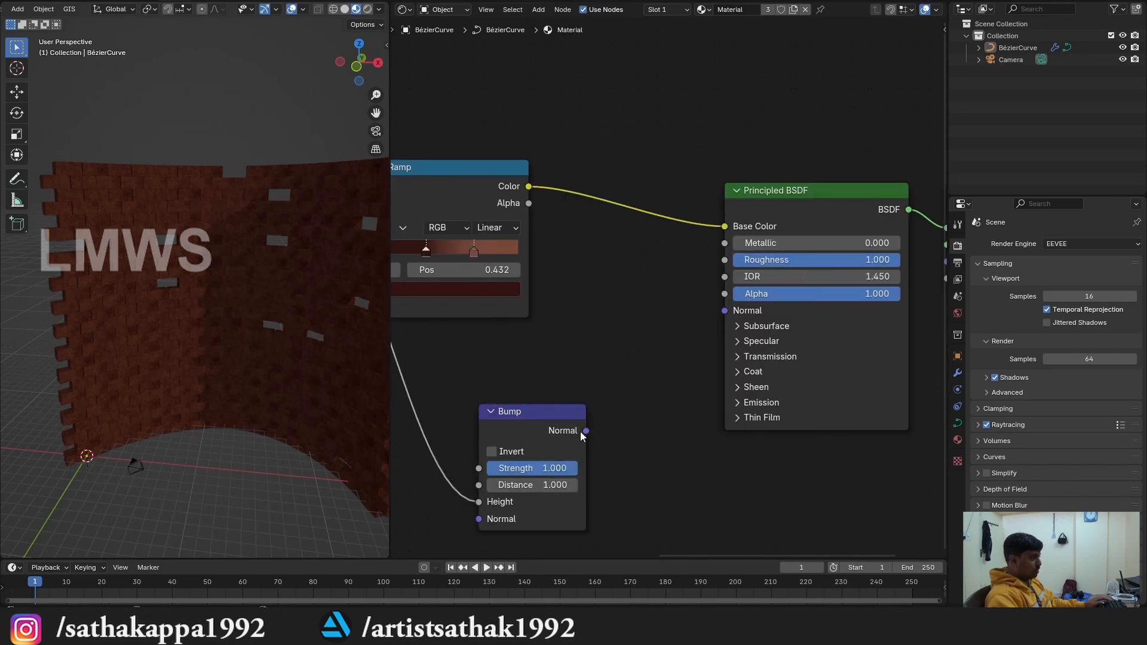
drag(586, 430, 725, 311)
middle_drag(427, 415, 669, 362)
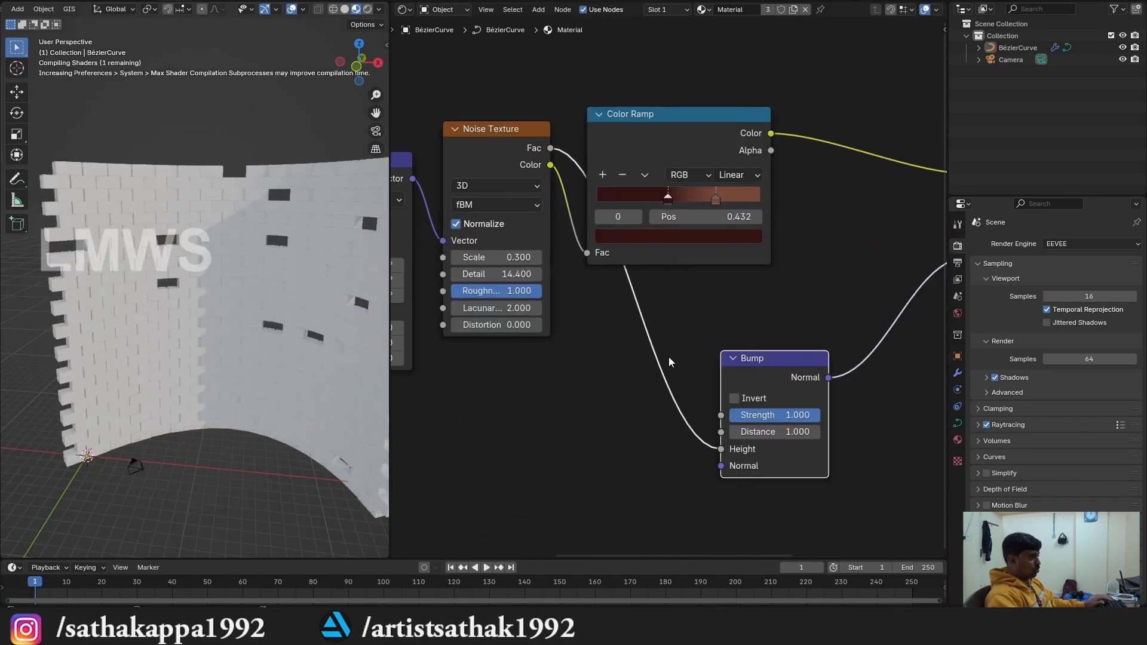
key(shift+a)
click(686, 322)
key(Escape)
- Move the brick Color Ramp out of the way and insert a new Color Ramp between Noise Texture Fac and Bump Height
drag(661, 128, 774, 62)
click(578, 116)
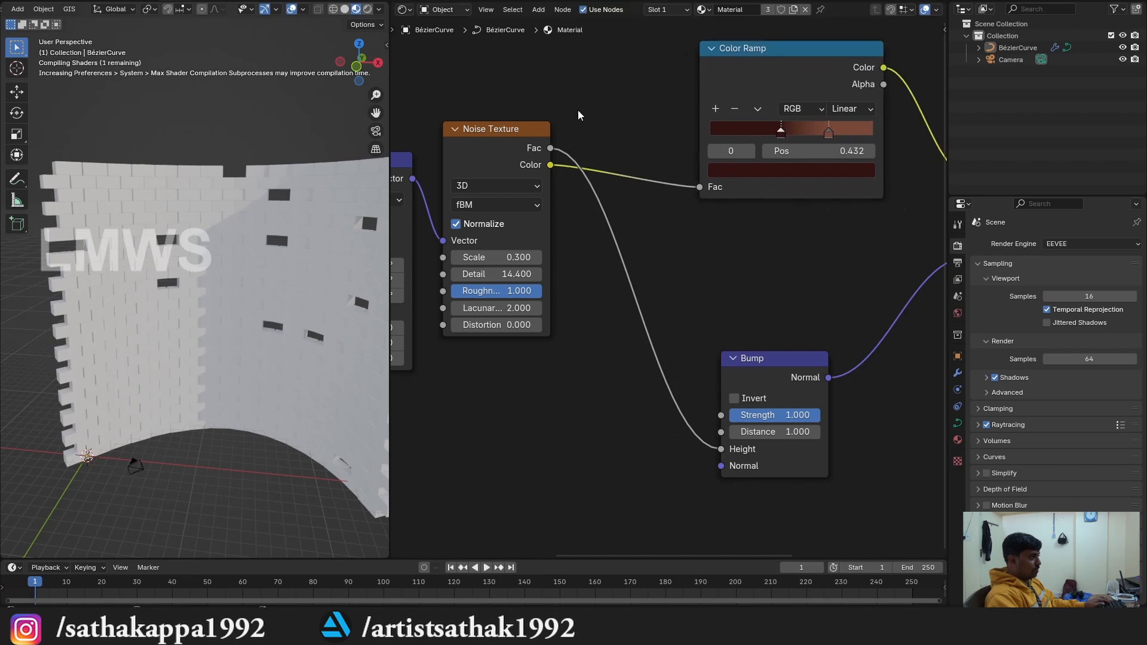
key(shift+a)
text(c)
click(676, 129)
click(537, 273)
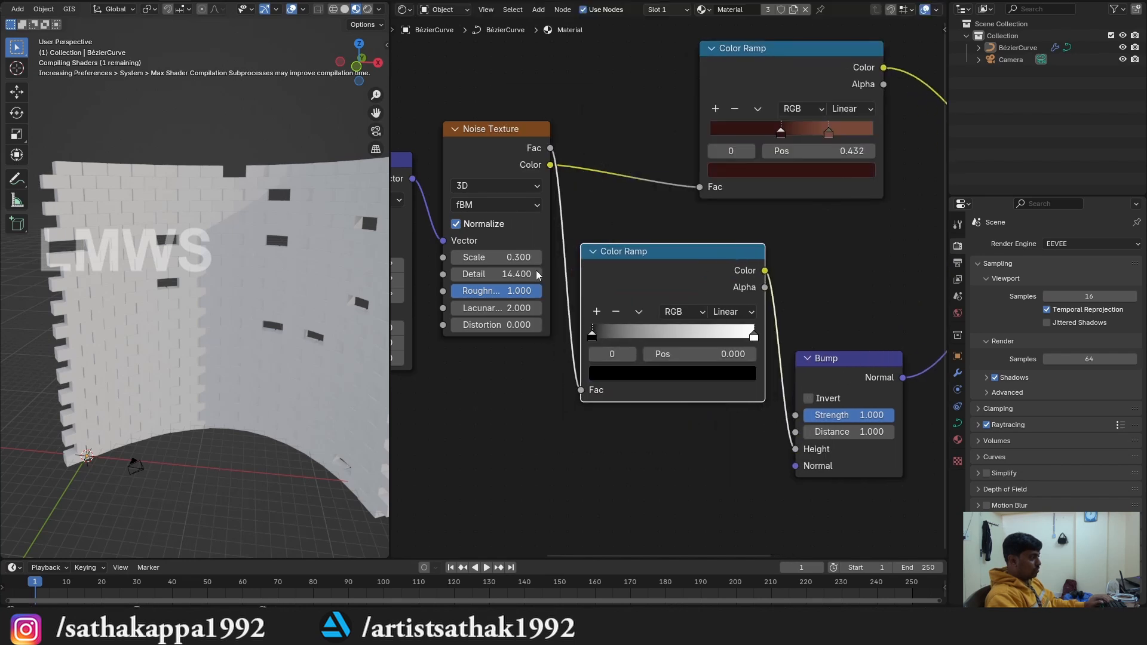
- Move the bump Color Ramp's black stop to position 0.318 and set the Bump Strength to 0.533, checking the brick surface
middle_drag(262, 277, 171, 333)
scroll(293, 326, up, 4)
scroll(169, 358, down, 4)
drag(712, 336, 660, 339)
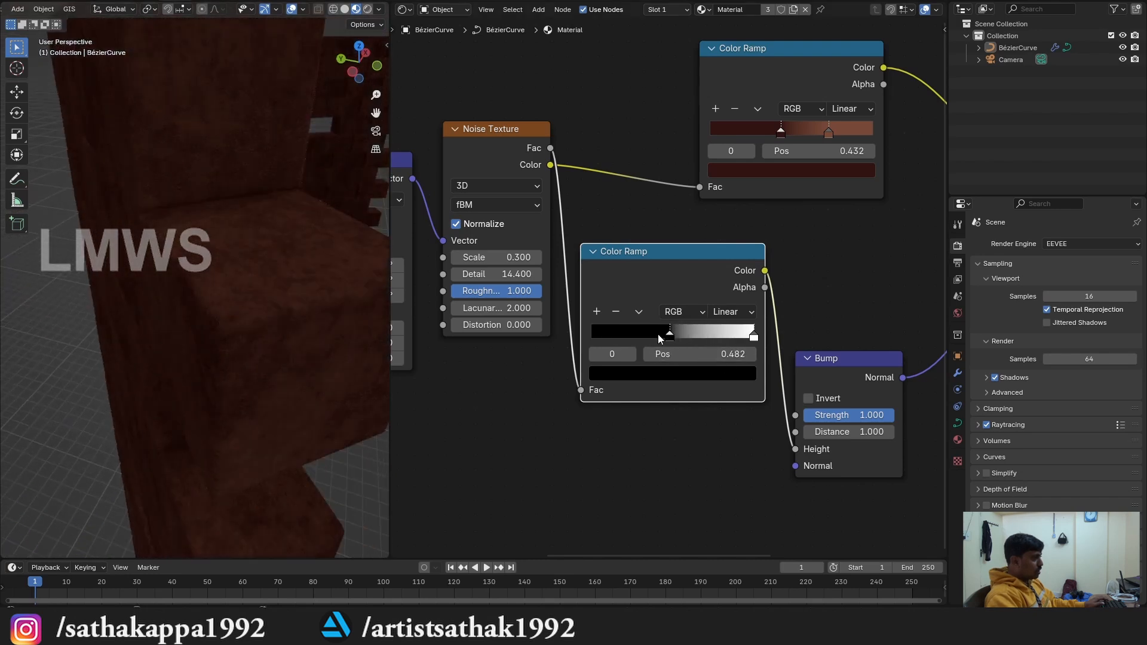
drag(859, 414, 793, 414)
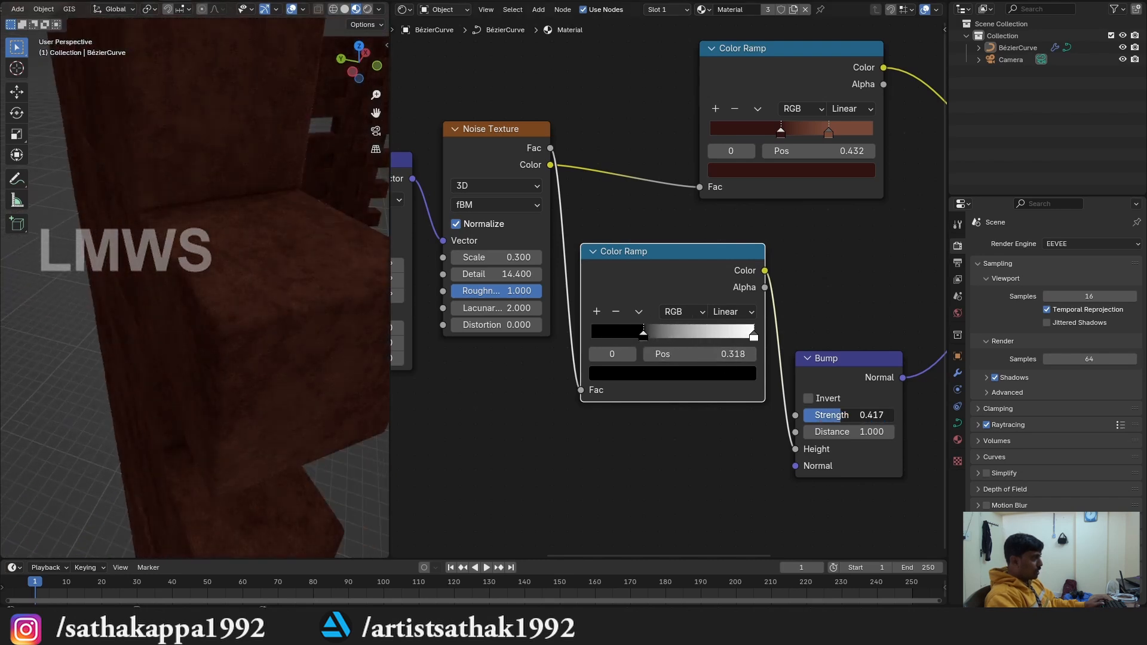
scroll(263, 293, down, 6)
middle_drag(263, 292, 238, 307)
scroll(276, 295, up, 4)
scroll(276, 295, down, 3)
scroll(107, 310, down, 4)
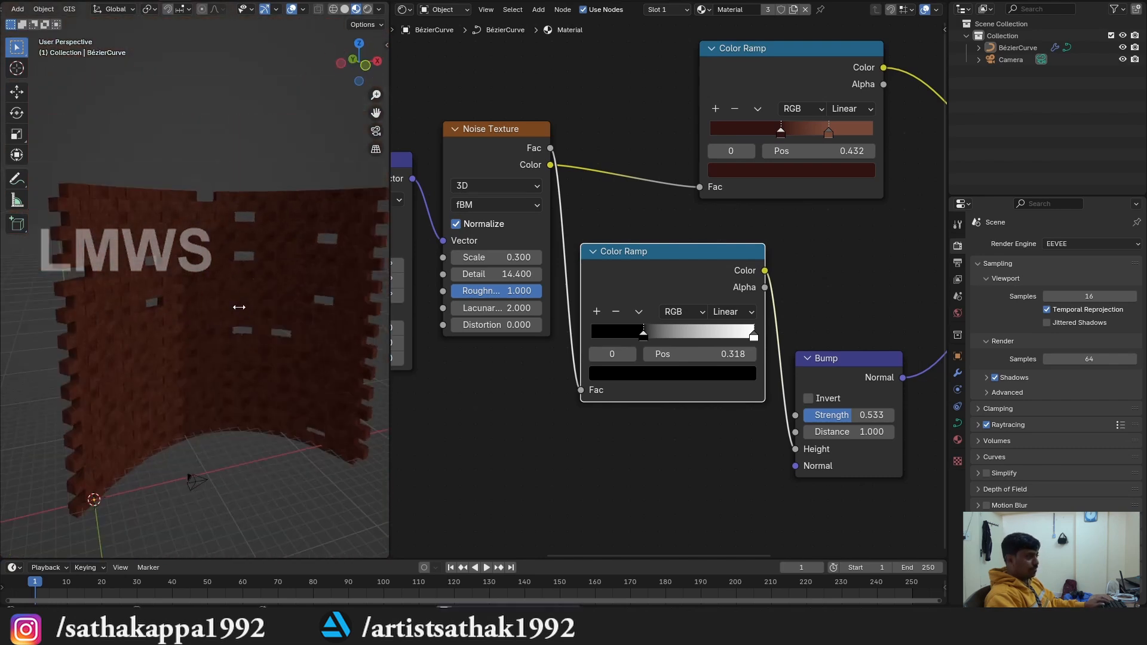
scroll(239, 307, up, 4)
- Shift the Principled BSDF and Material Output nodes farther away from the Color Ramp and Bump nodes
scroll(735, 346, down, 6)
middle_drag(733, 344, 411, 464)
drag(655, 264, 883, 384)
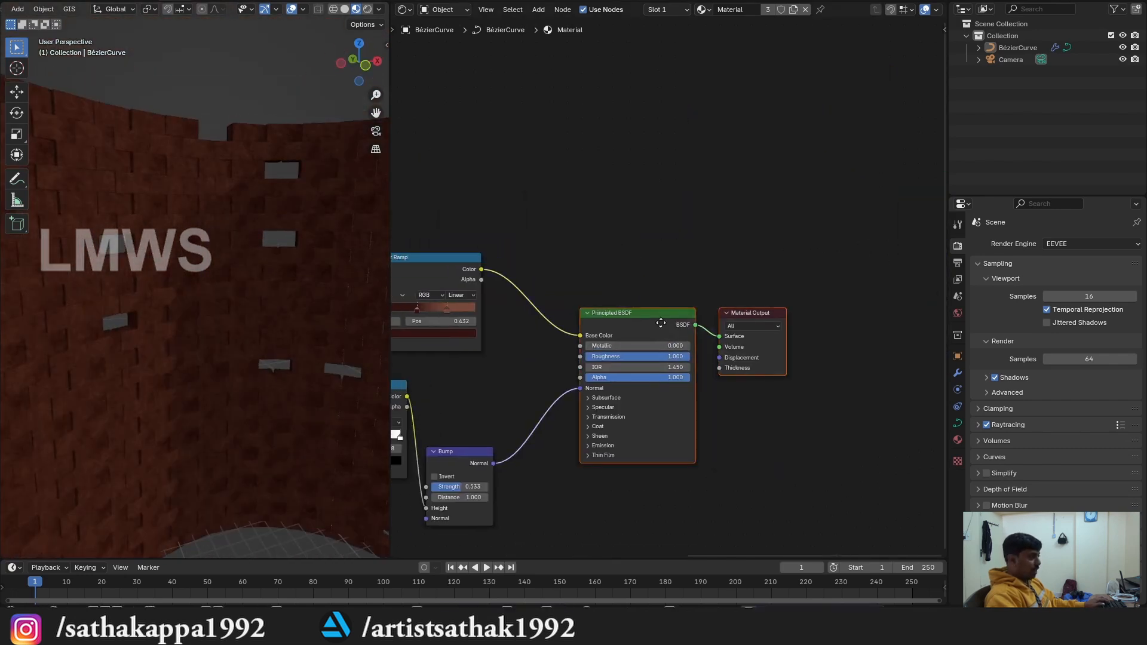
drag(661, 321, 819, 326)
click(653, 217)
- Add an Ambient Occlusion node and place it above the brick Color Ramp
key(shift+a)
text(am)
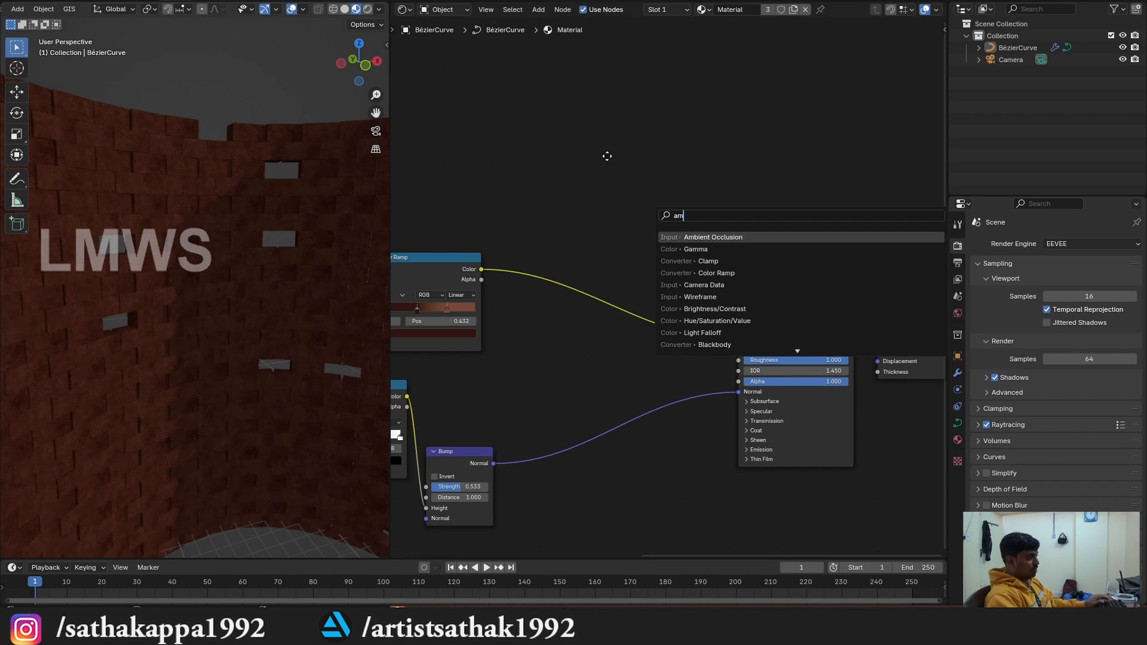
key(Return)
click(430, 122)
middle_drag(584, 173, 736, 197)
drag(618, 174, 548, 173)
scroll(643, 199, up, 2)
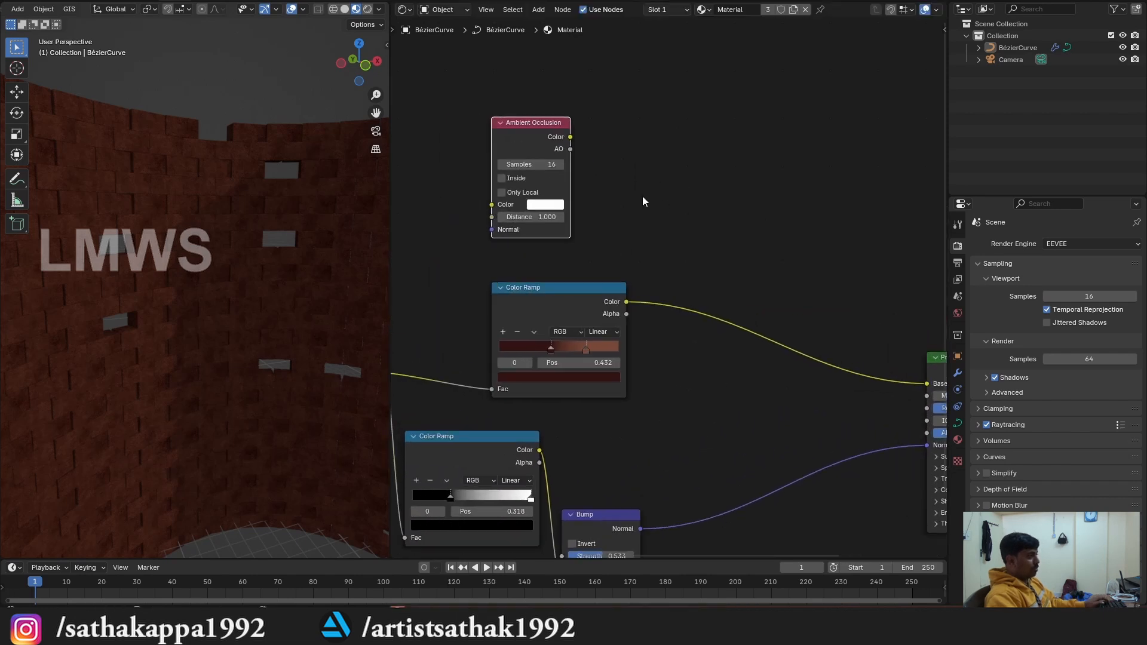
- Insert a Mix Color node on the link between the brick Color Ramp and the Principled BSDF Base Color
key(shift+a)
text(mix)
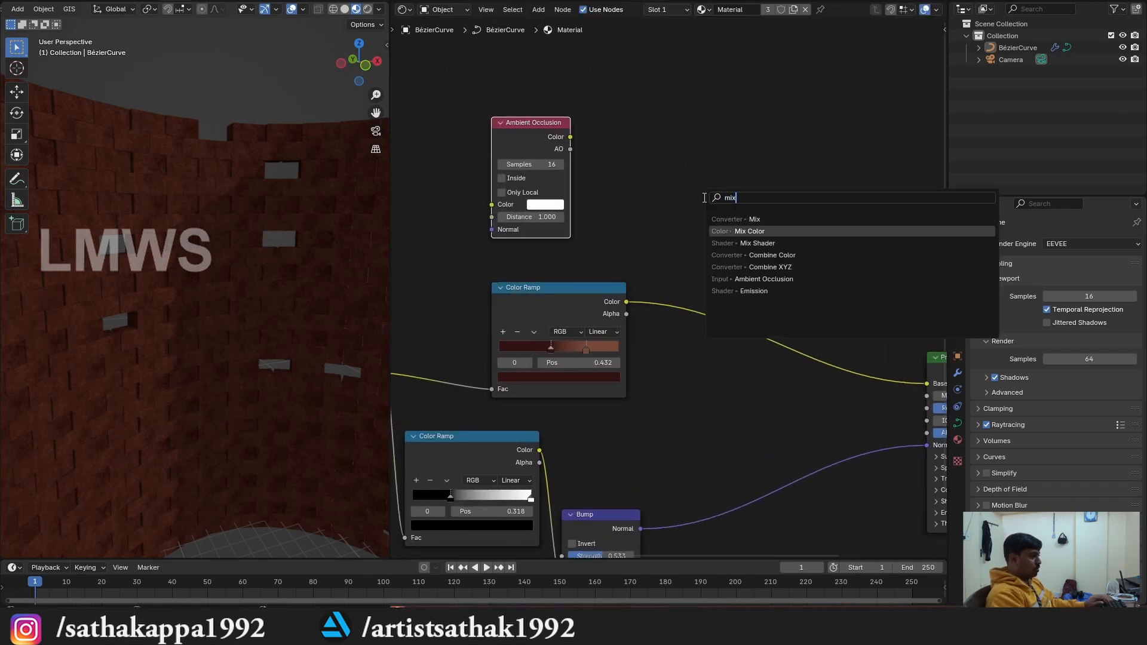
key(Return)
click(720, 214)
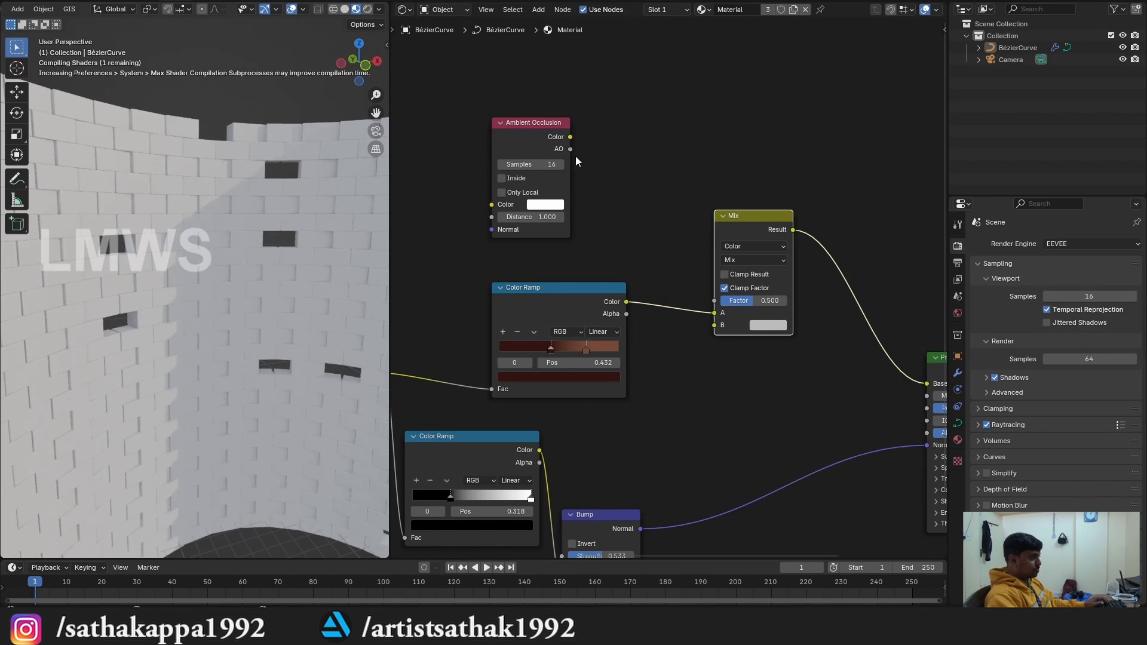
- Link the Ambient Occlusion AO output to the Mix Factor and darken the Mix B color to Value 0.033
drag(570, 148, 659, 263)
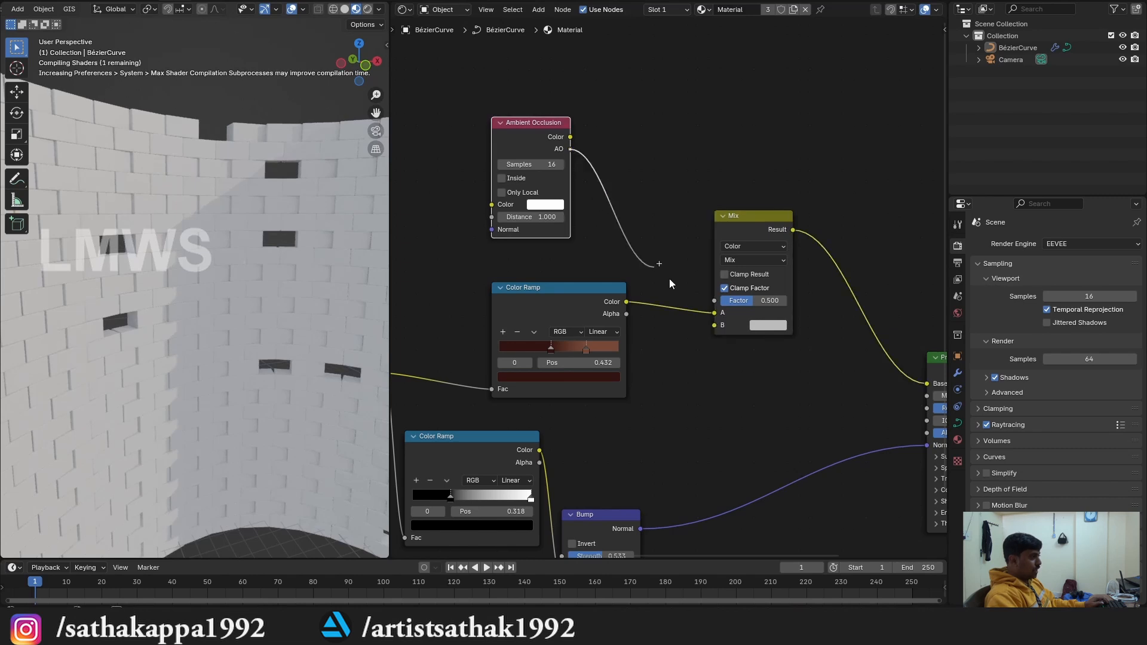
click(775, 325)
click(862, 226)
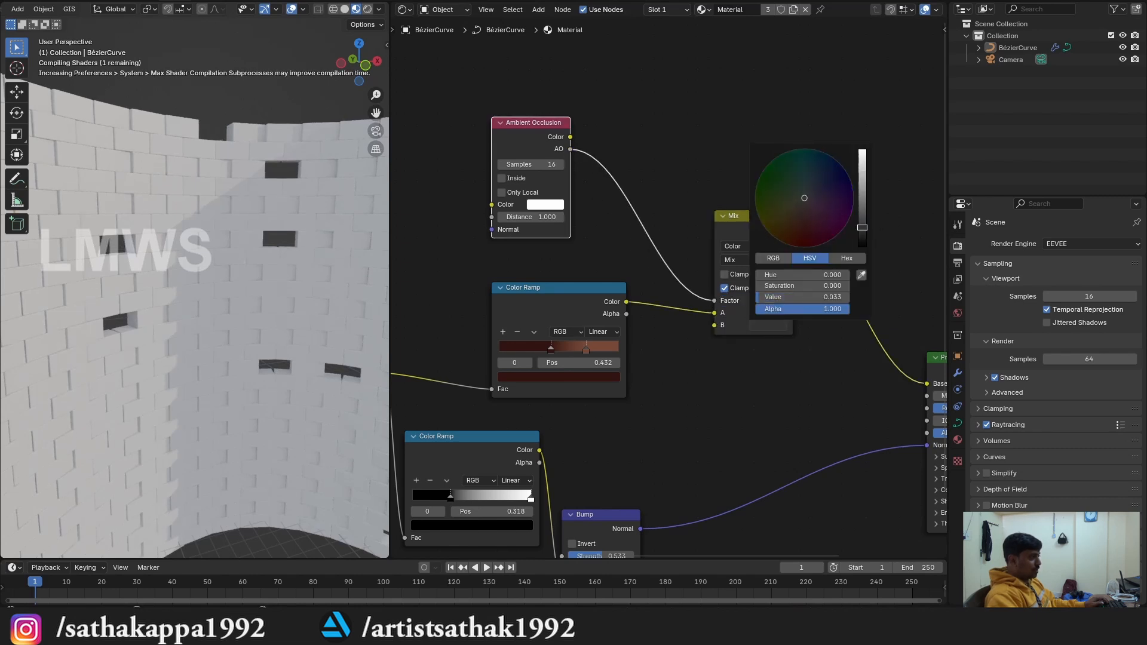
- Insert a Color Ramp on the link between Ambient Occlusion AO and the Mix Factor
scroll(638, 184, up, 2)
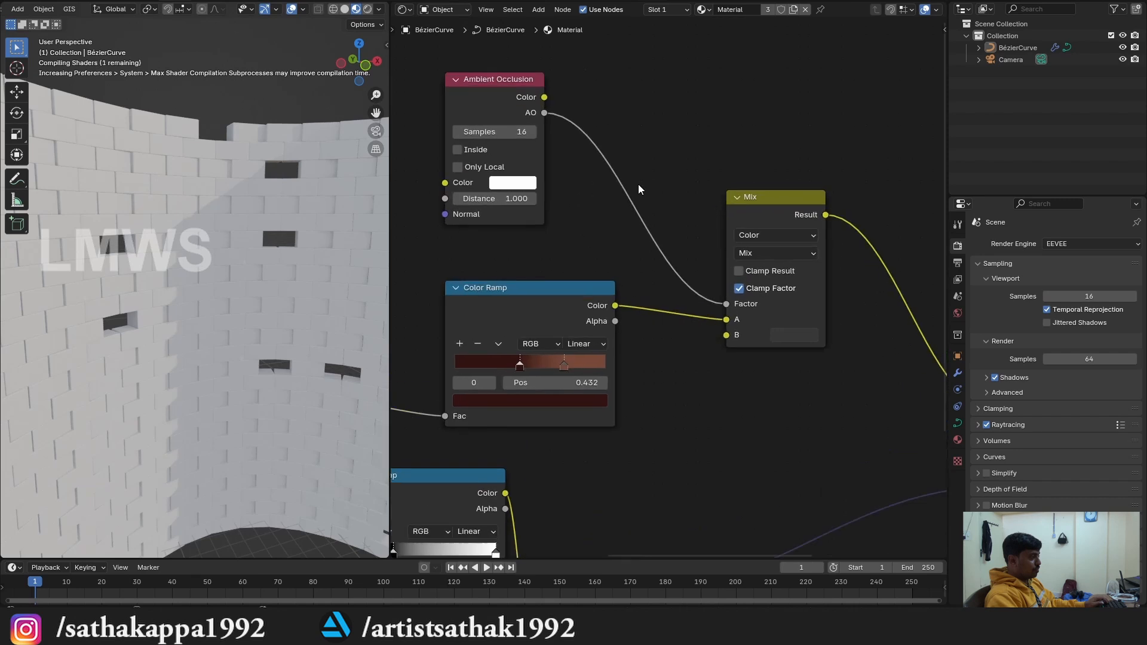
key(shift+a)
text(c)
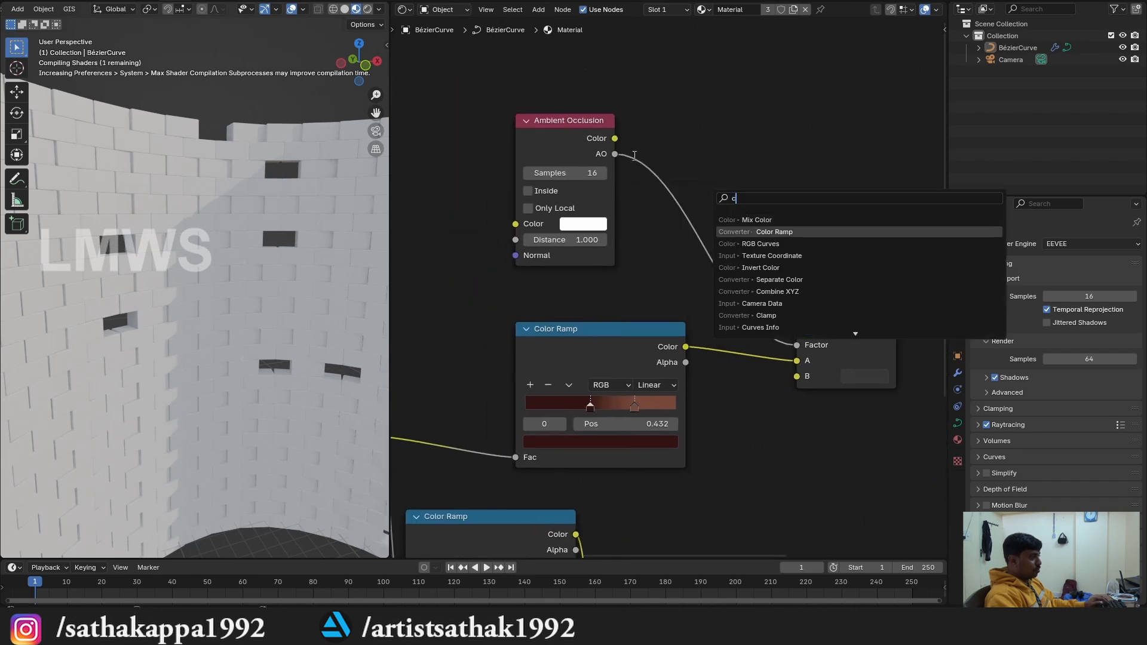
click(739, 232)
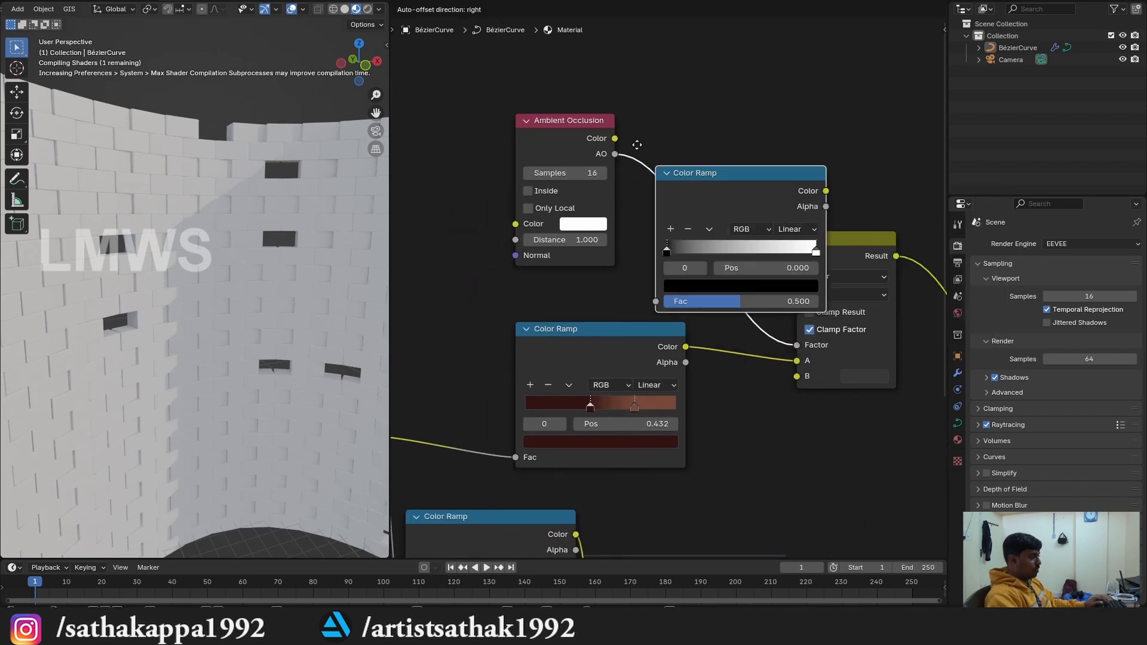
click(718, 192)
click(554, 123)
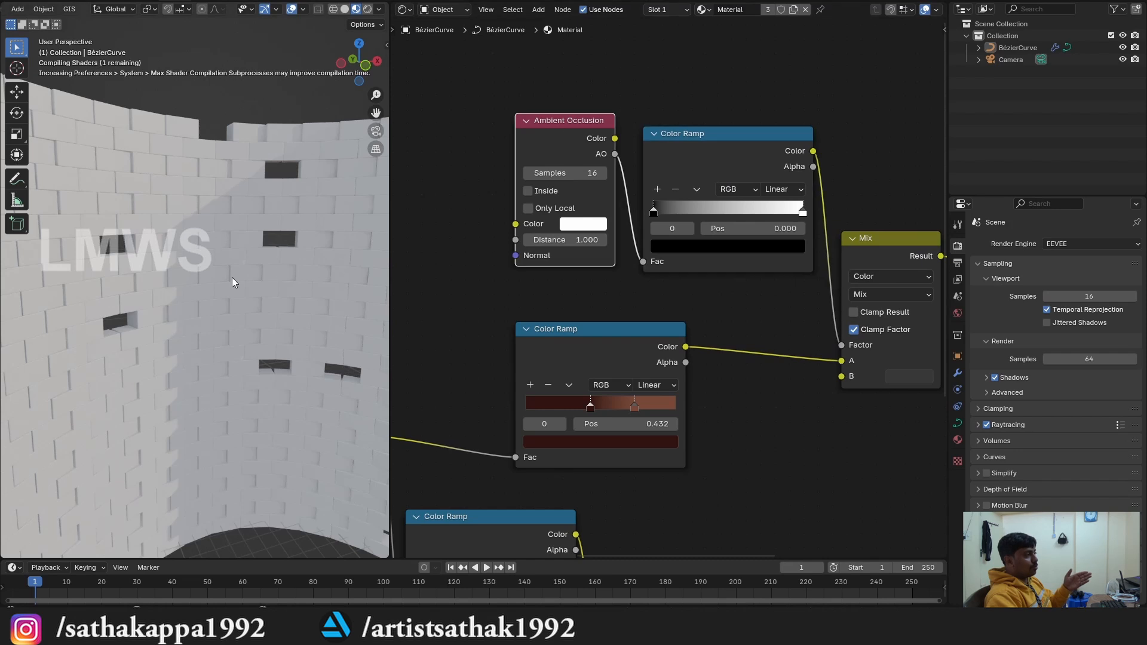
- Set the Brick_wall modifier's Wall_Height to 5 and view the wall's bricks up close
middle_drag(232, 277, 247, 173)
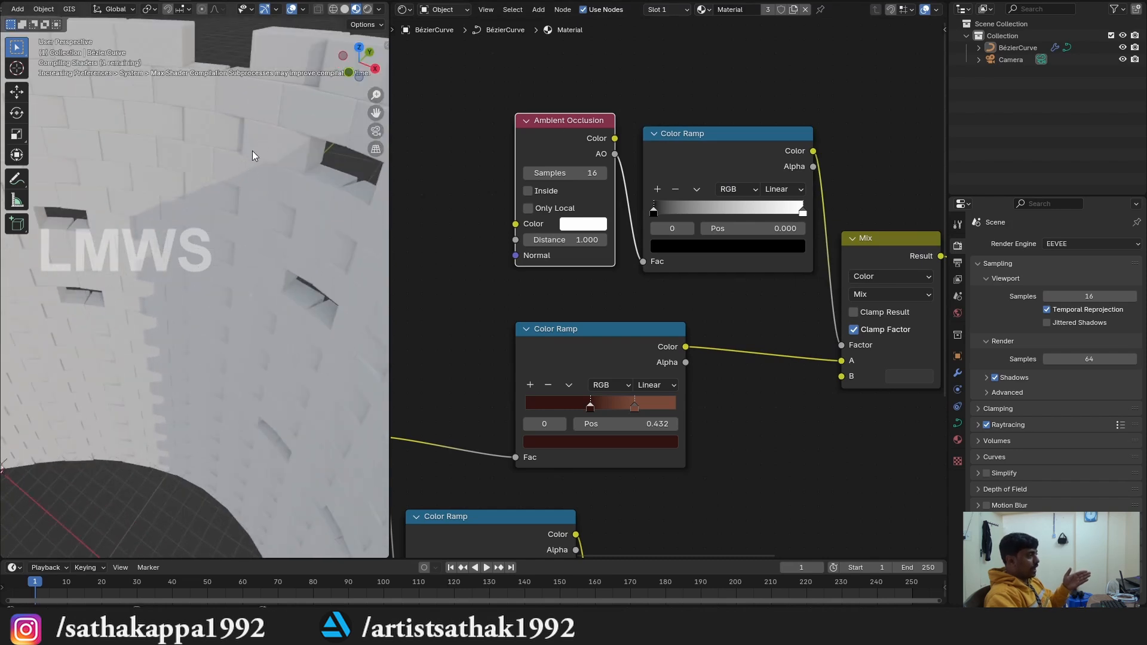
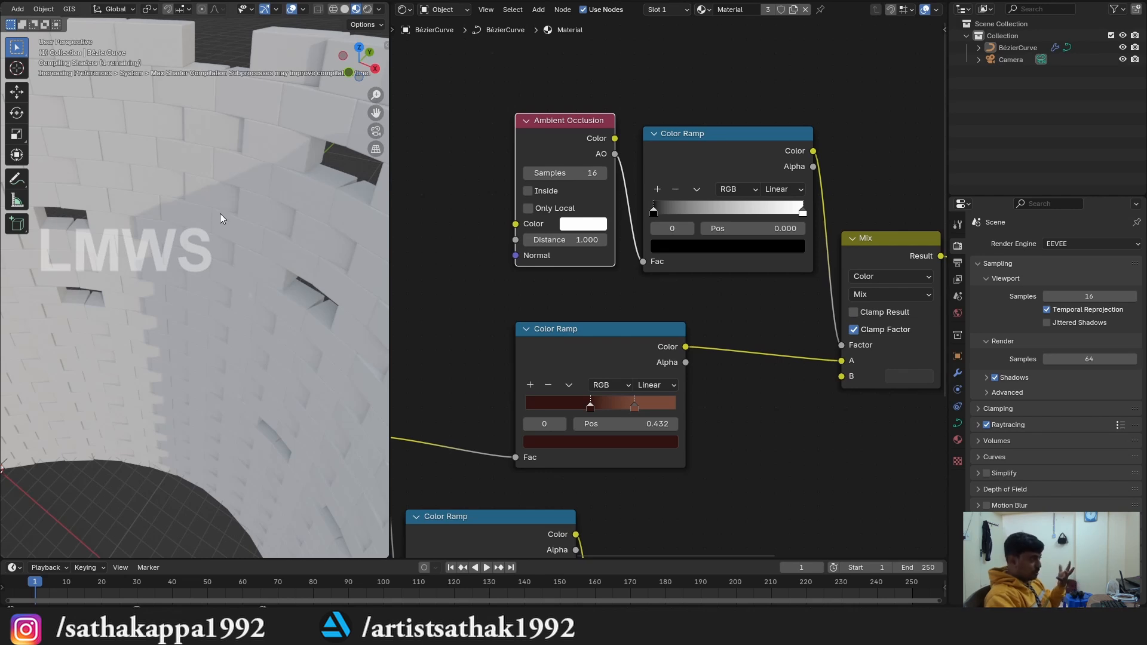
middle_drag(189, 307, 285, 229)
click(958, 372)
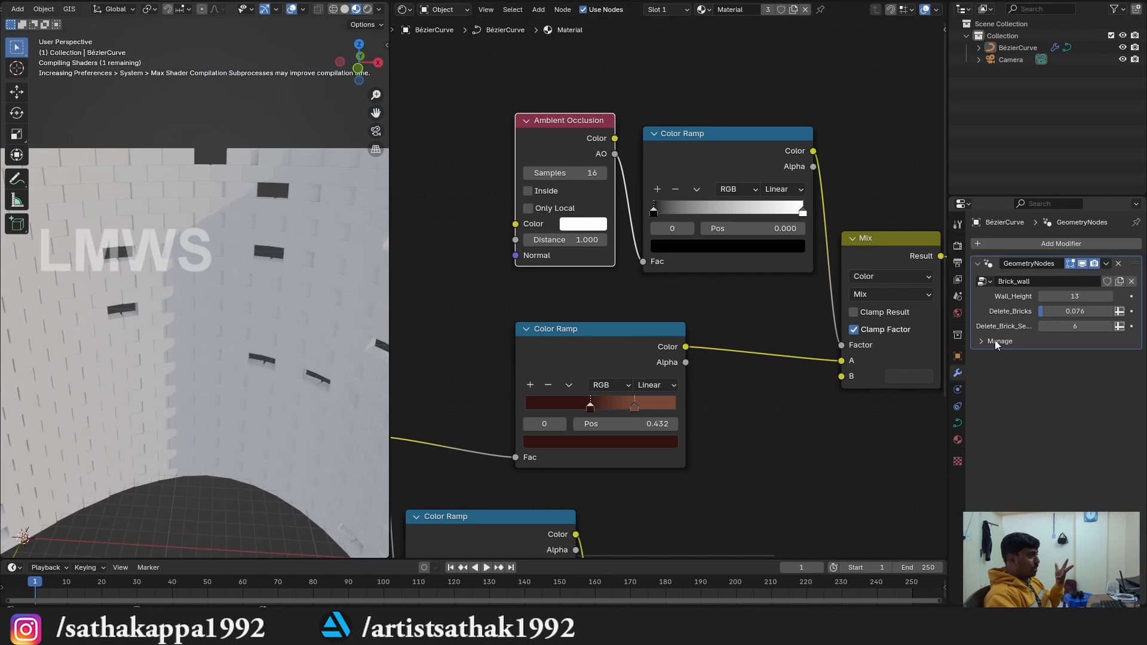
double_click(1079, 297)
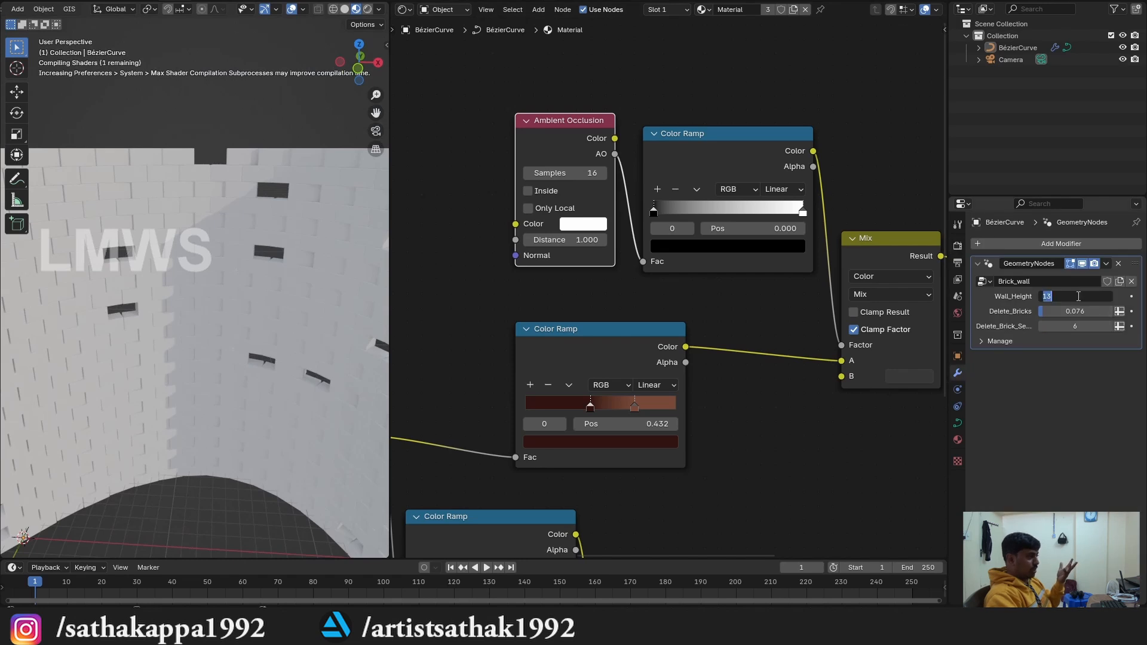
text(5)
key(Return)
middle_drag(102, 471, 159, 354)
scroll(159, 354, up, 5)
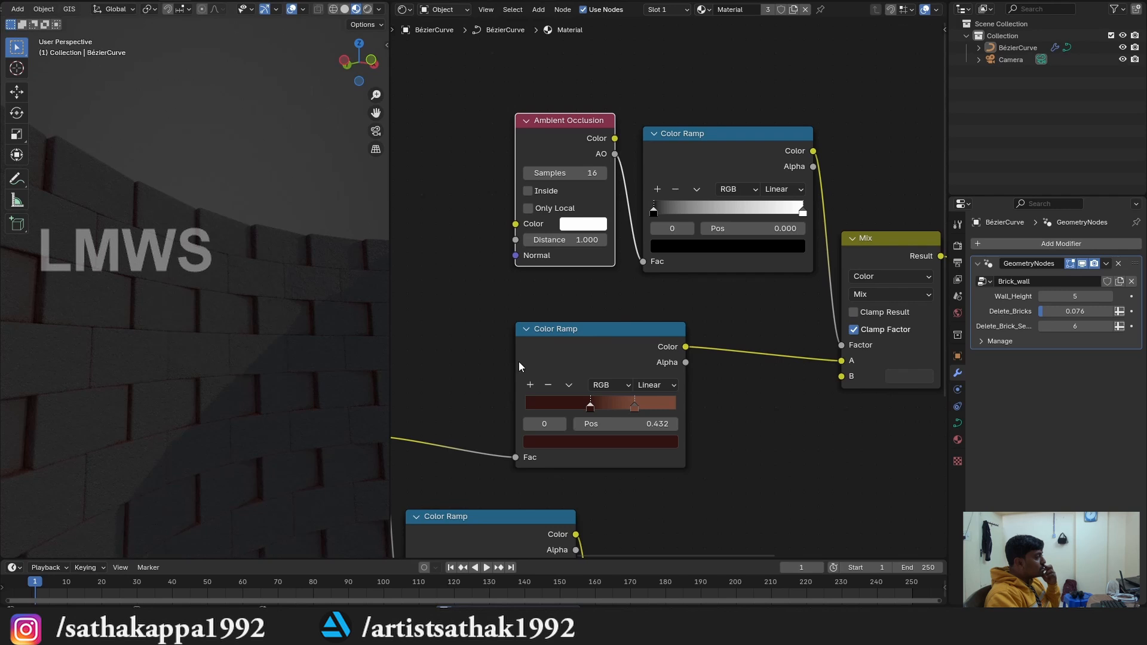
scroll(293, 332, up, 3)
- Move the brick Color Ramp's link from the Mix node's A input to B and darken the A color to near black
drag(842, 361, 833, 377)
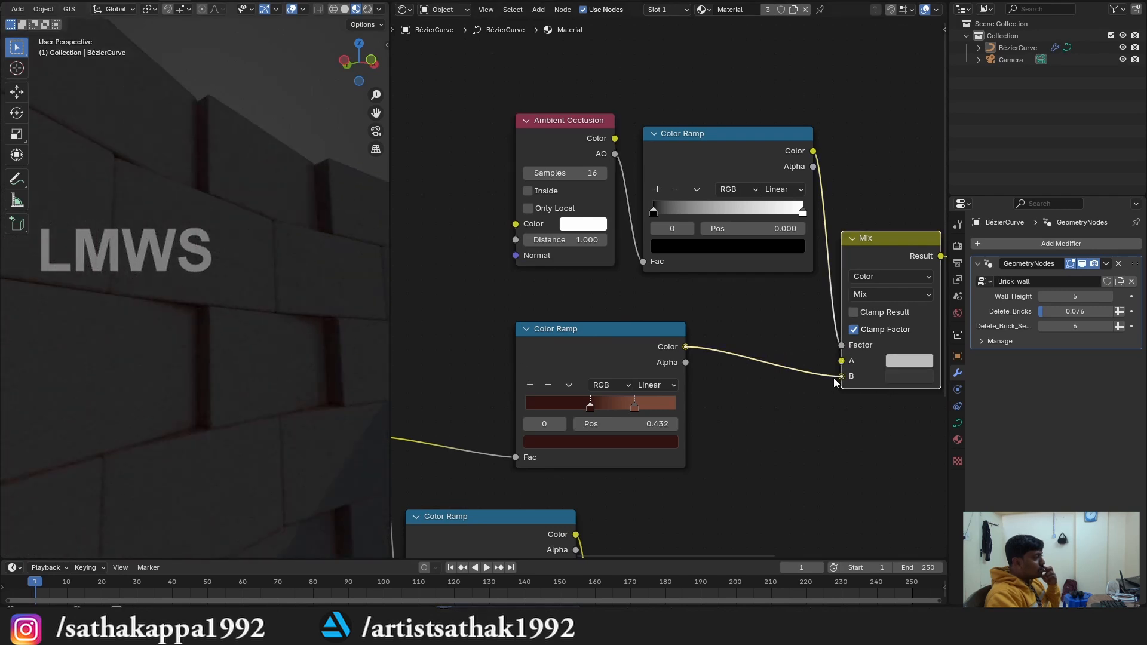
click(904, 366)
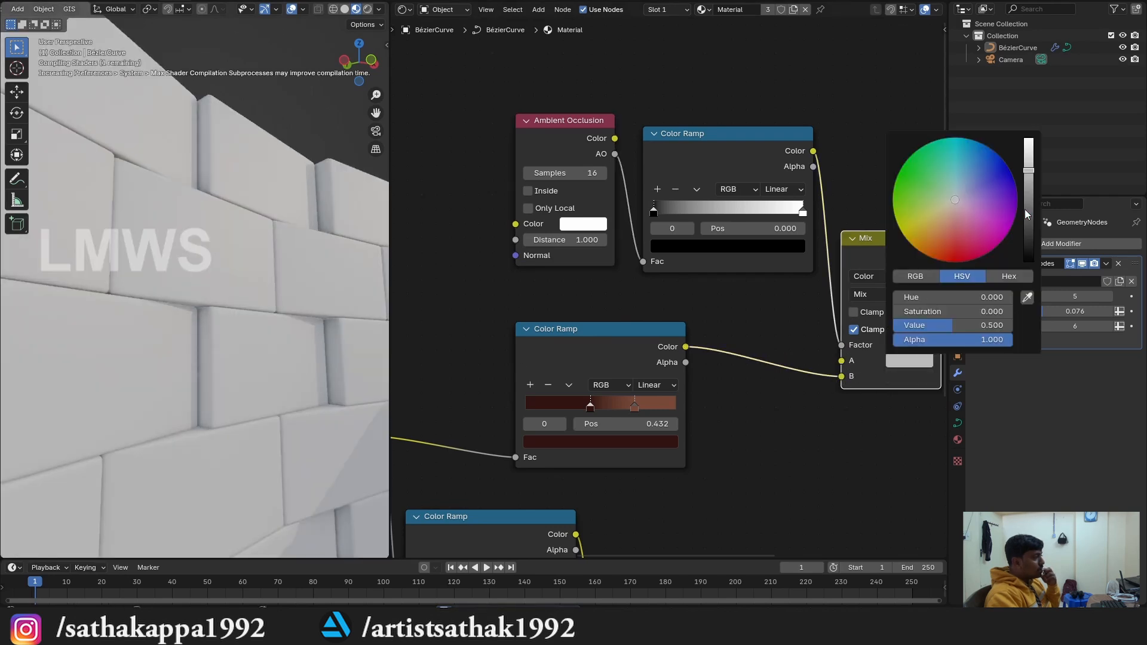
drag(1024, 209, 1028, 234)
- Inspect the ambient occlusion shading in the gaps between bricks, both up close and across the whole wall
middle_drag(262, 243, 180, 262)
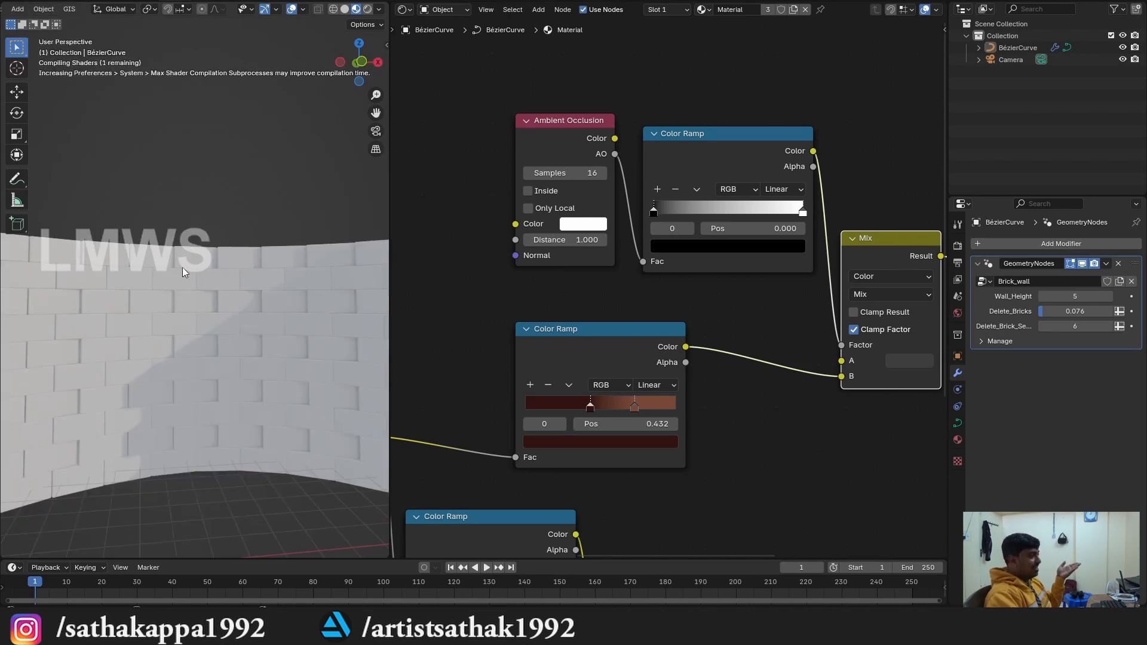
middle_drag(274, 300, 171, 296)
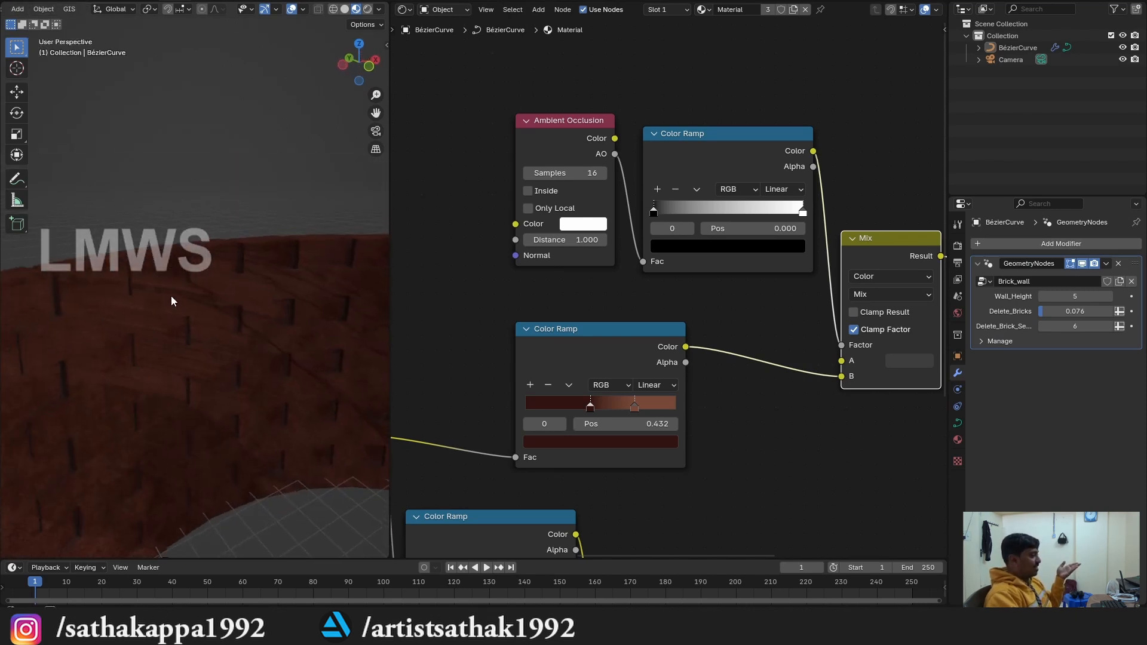
scroll(203, 308, up, 3)
scroll(203, 308, up, 6)
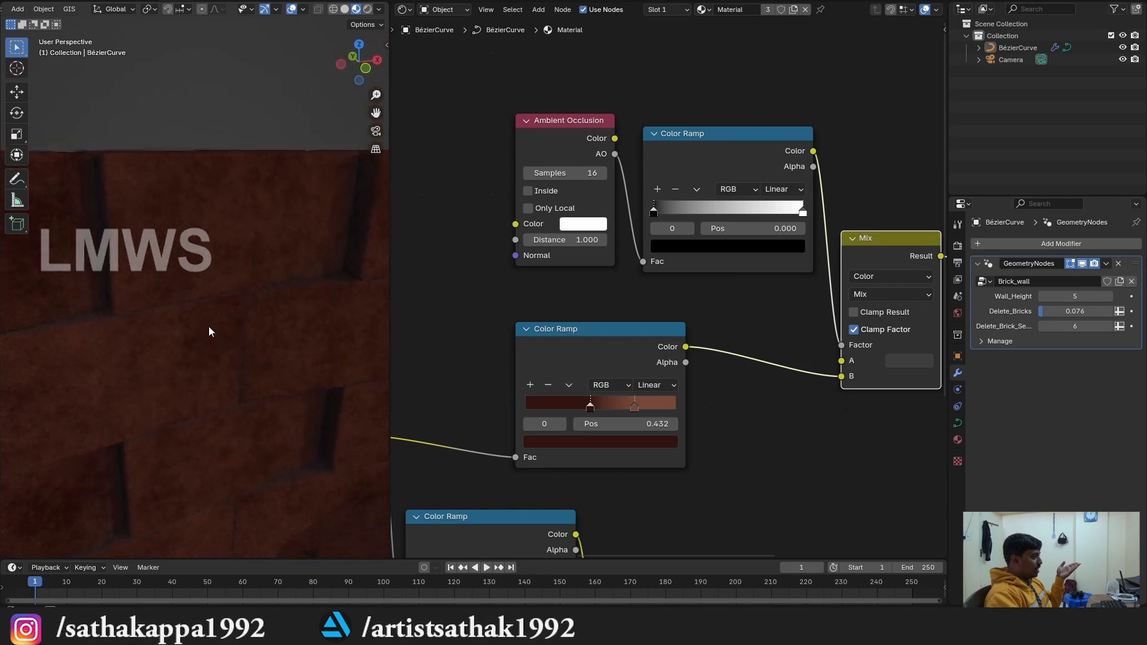
middle_drag(189, 313, 207, 325)
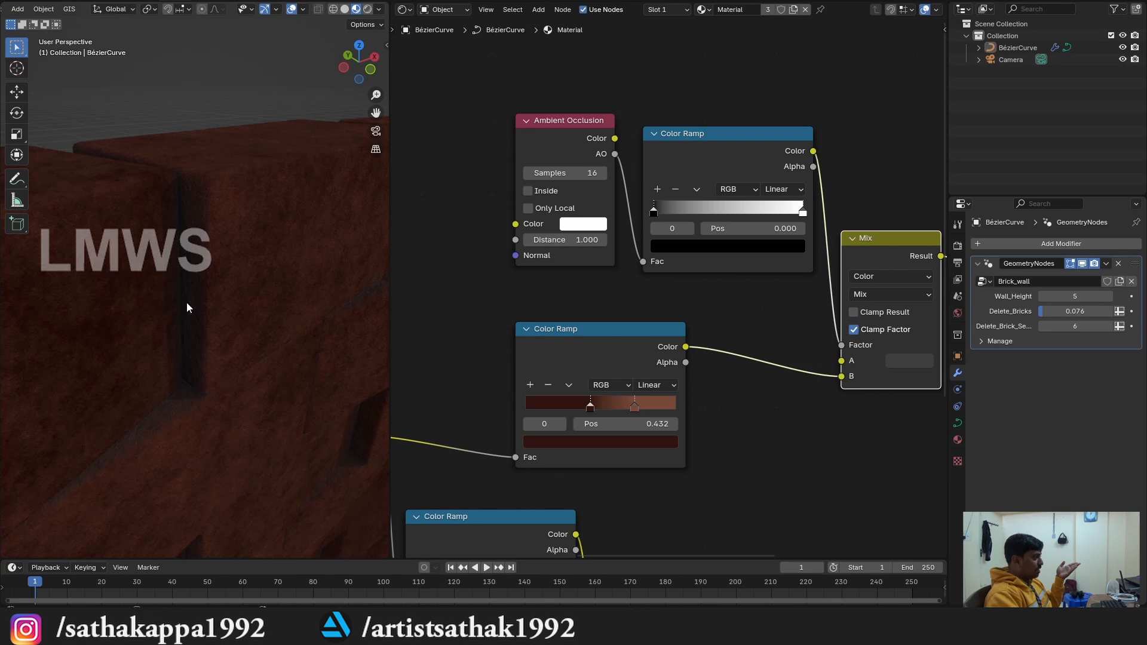
scroll(197, 316, down, 5)
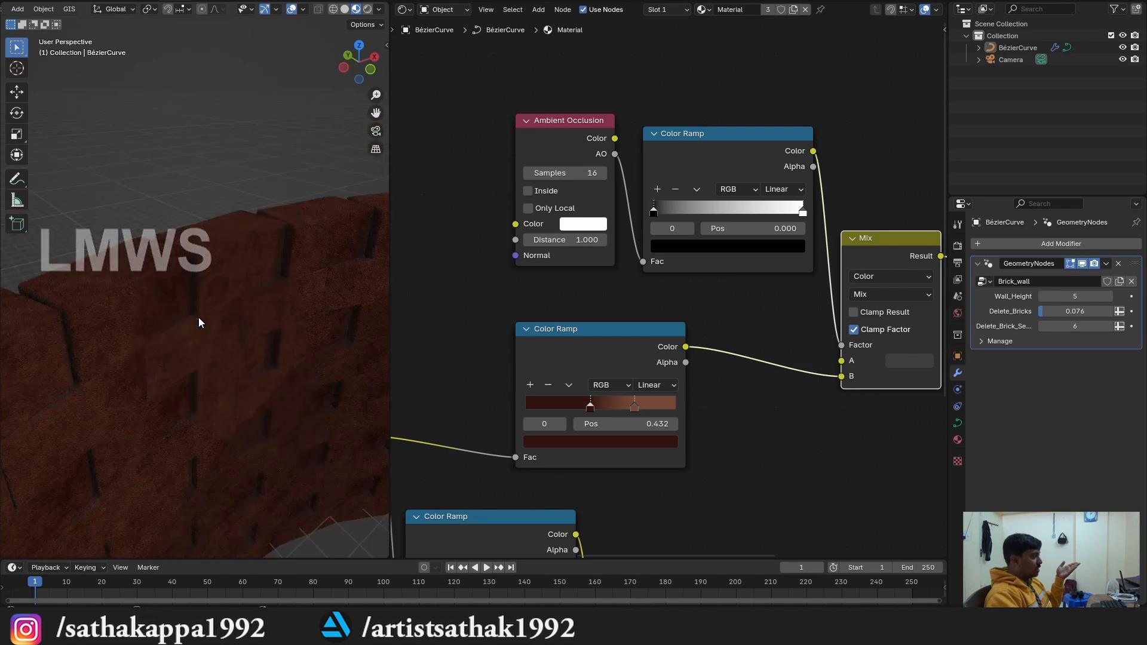
middle_drag(203, 336, 163, 317)
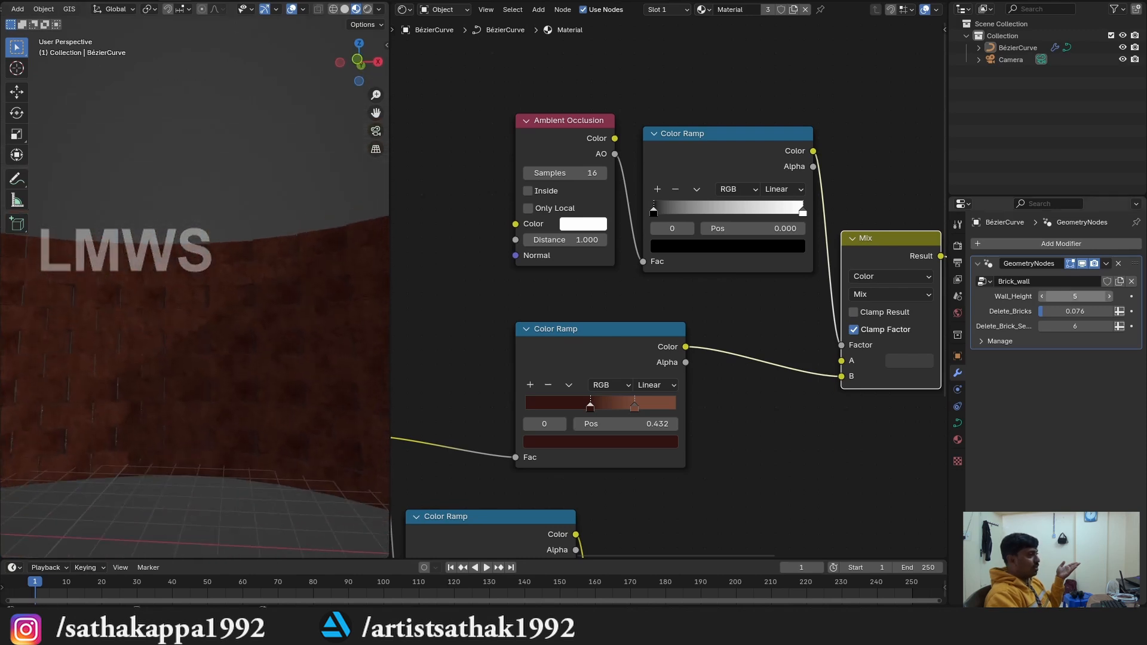
- Set Wall_Height to 12 and the brick deletion seed to 11, and expand the 3D viewport over the Shader Editor
drag(1075, 296, 1093, 326)
drag(390, 6, 519, 45)
scroll(396, 137, down, 7)
middle_drag(475, 192, 432, 203)
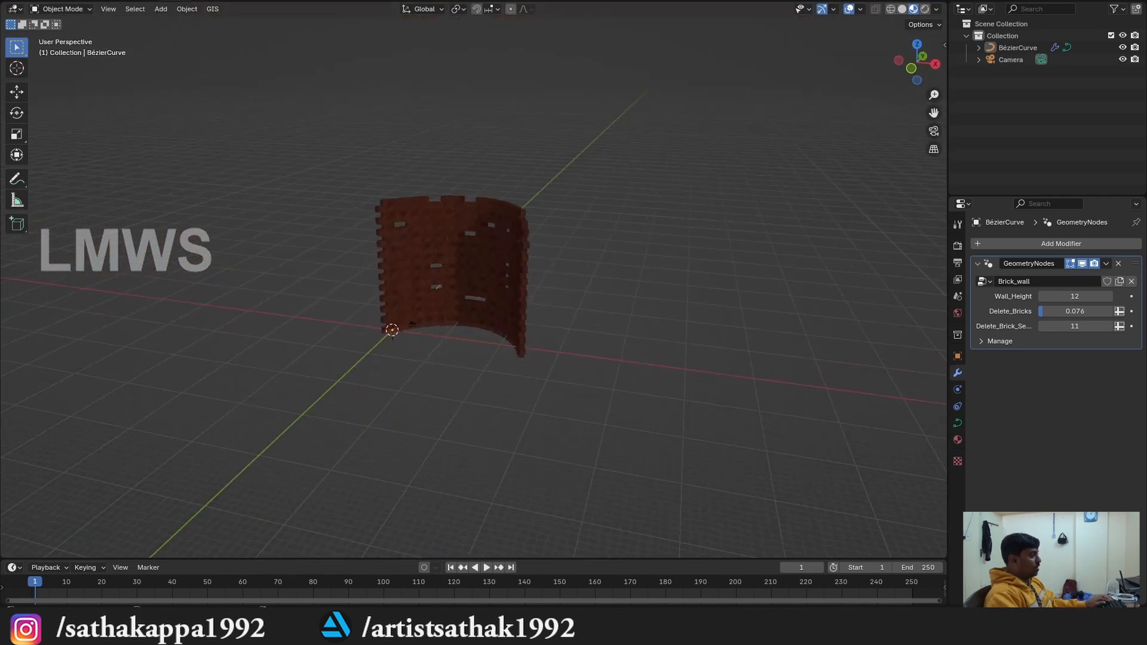
- Hide the existing brick wall and add a new Bézier curve at the world origin
key(h)
key(shift+a)
mouse_move(367, 339)
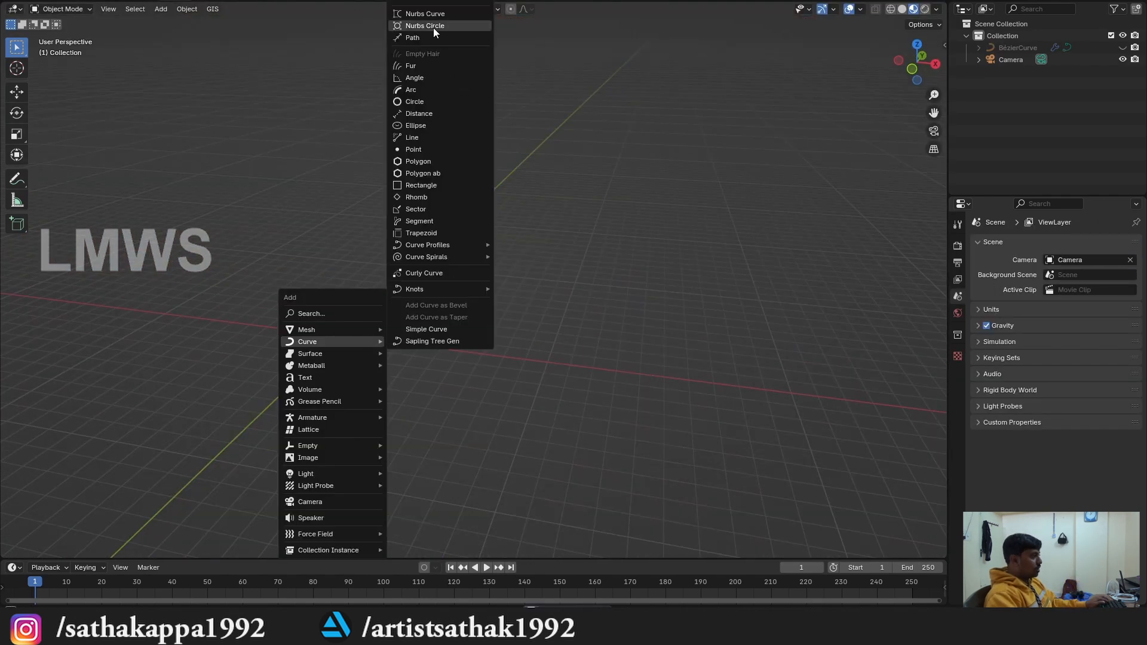
scroll(436, 20, up, 1)
click(442, 4)
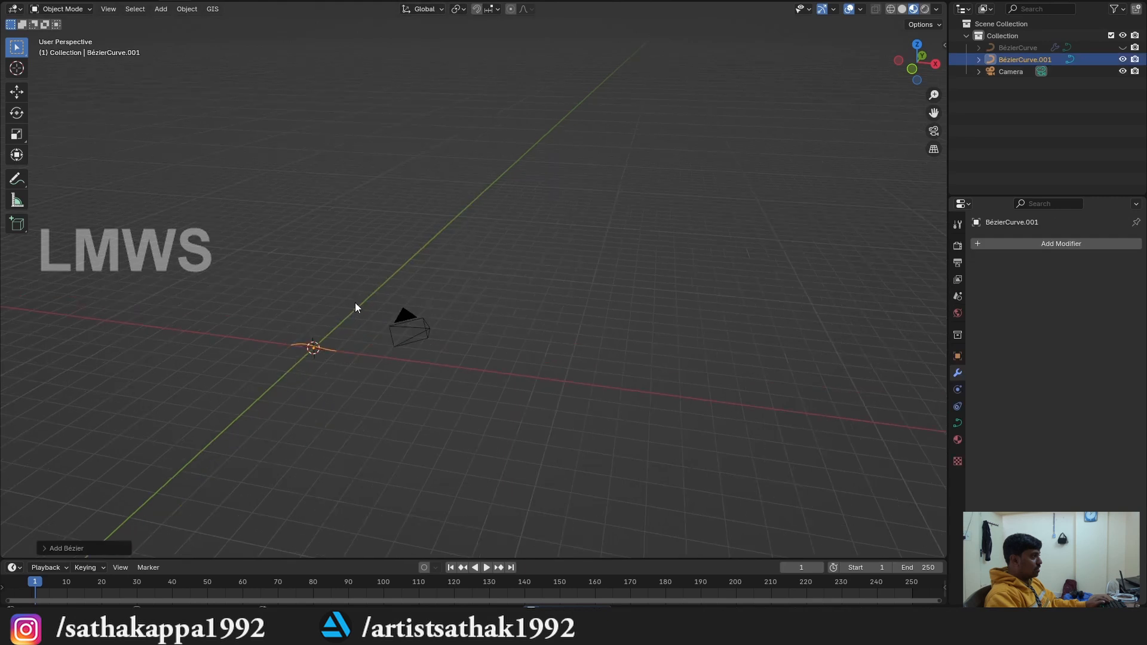
- Add a Geometry Nodes modifier to the new Bézier curve and assign it the Brick_wall node group
click(1053, 245)
click(1029, 264)
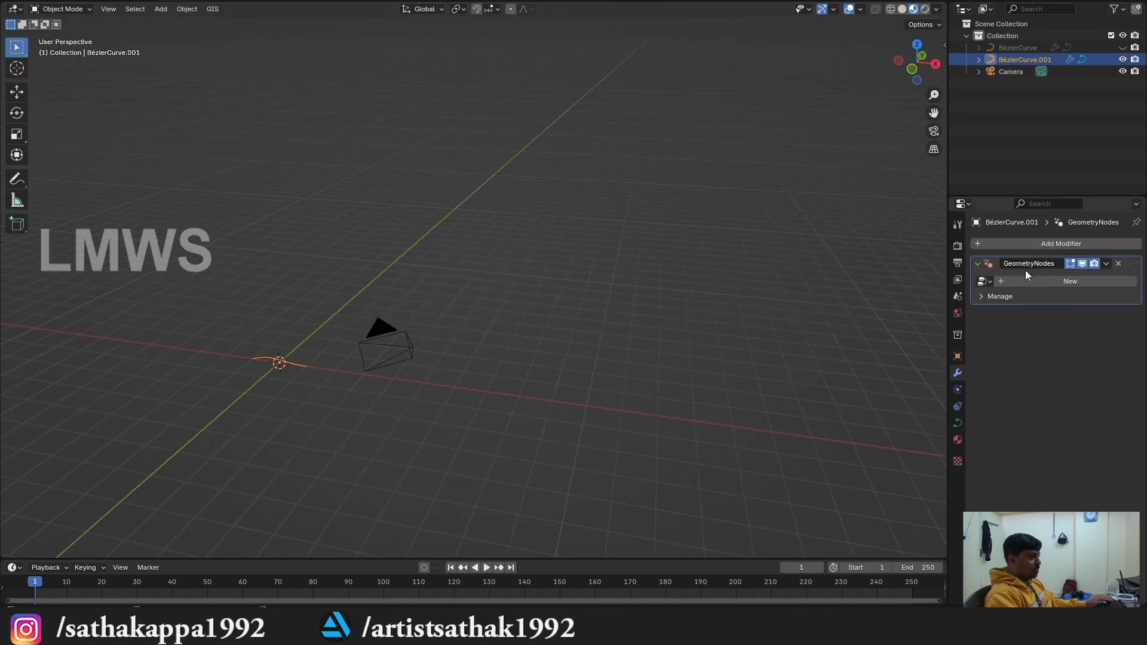
click(983, 281)
click(1019, 300)
scroll(293, 260, down, 2)
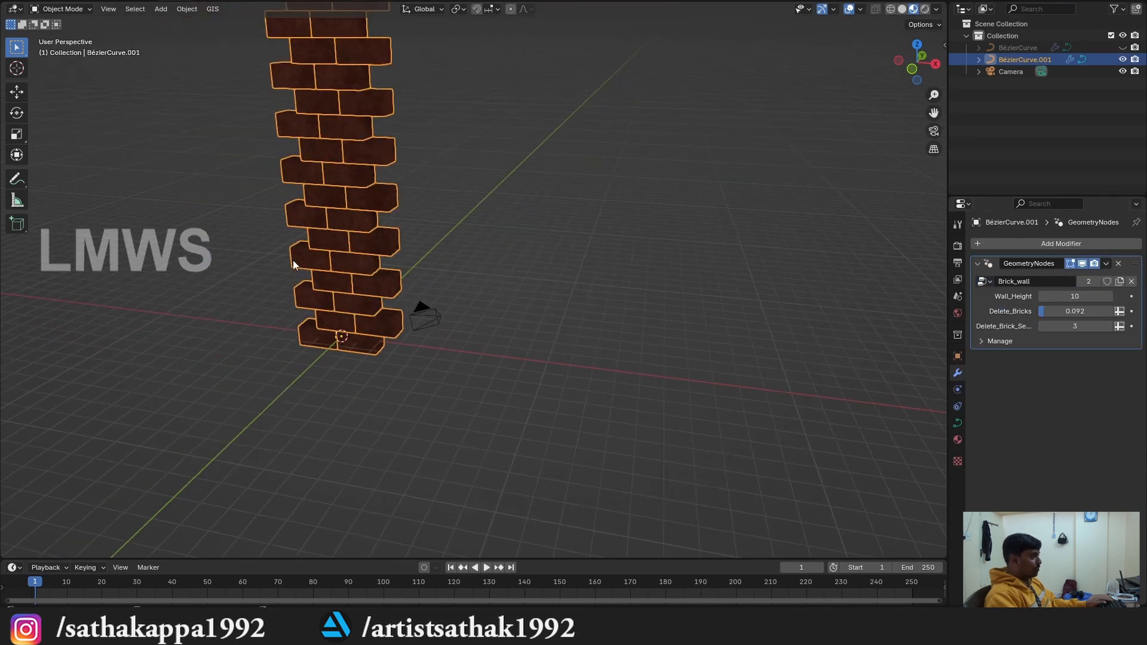
- Delete the new curve's points, try a freehand wavy stroke across the grid, undo it and return to Object Mode
key(Tab)
scroll(379, 322, down, 4)
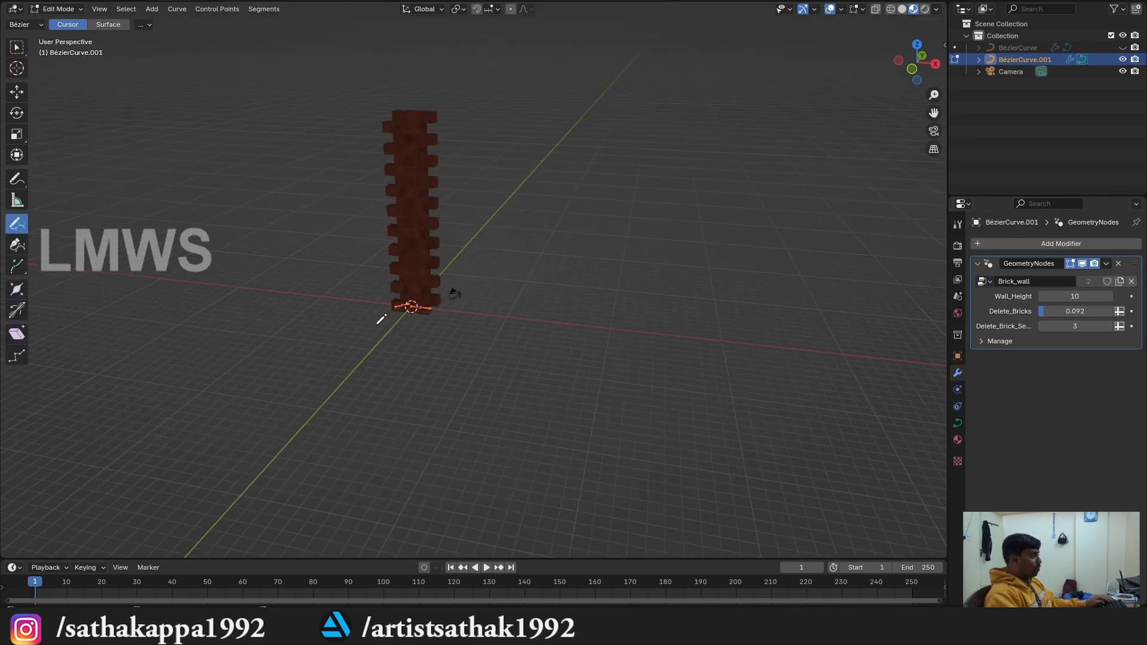
key(x)
click(439, 323)
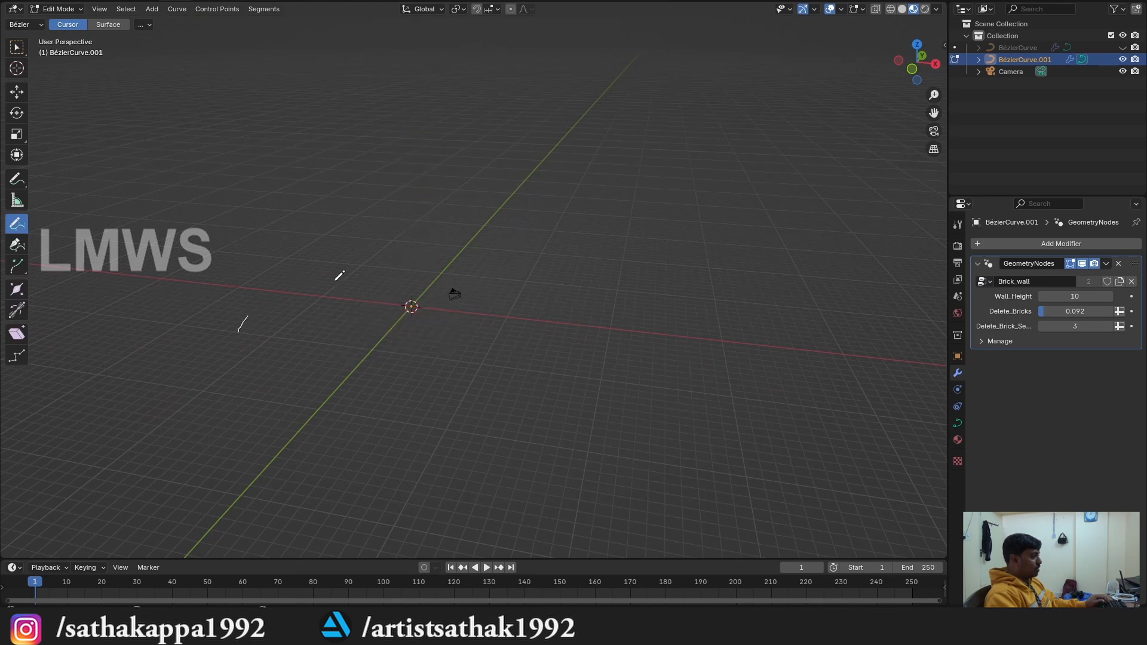
mouse_move(339, 276)
mouse_down()
mouse_move(901, 409)
mouse_move(944, 349)
mouse_up()
mouse_move(545, 328)
middle_down()
mouse_move(671, 397)
mouse_move(604, 373)
mouse_move(530, 379)
mouse_move(435, 461)
mouse_move(651, 430)
mouse_move(532, 401)
middle_up()
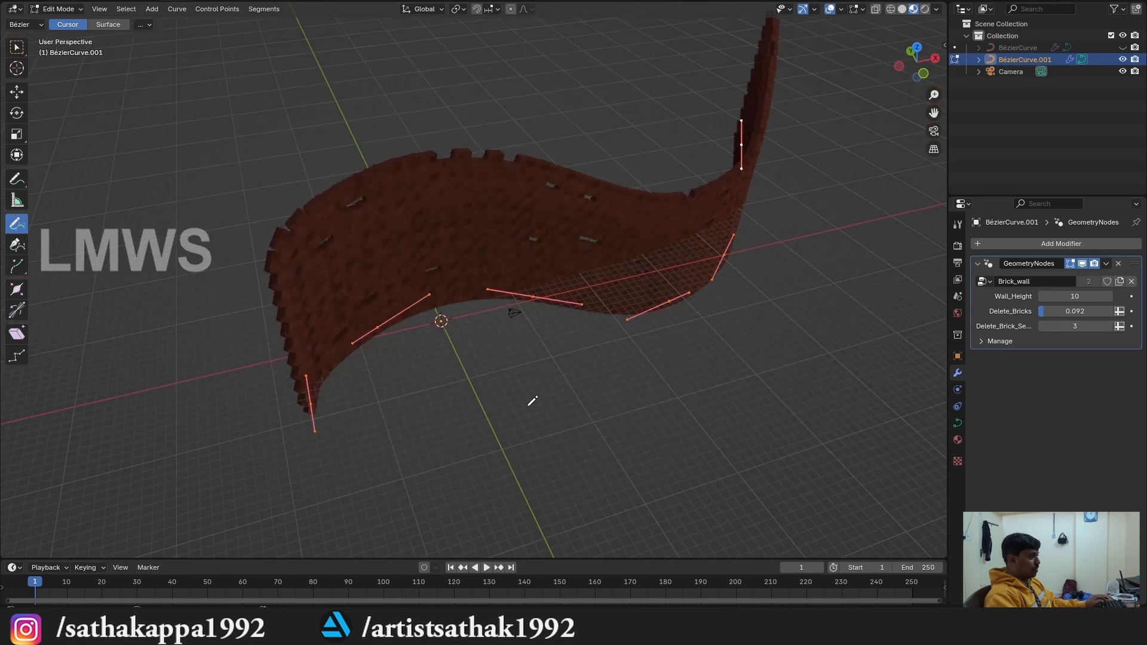
key(ctrl+z)
key(Tab)
- Add a plane at the origin and scale its geometry up in Edit Mode into a large square ground
key(shift+a)
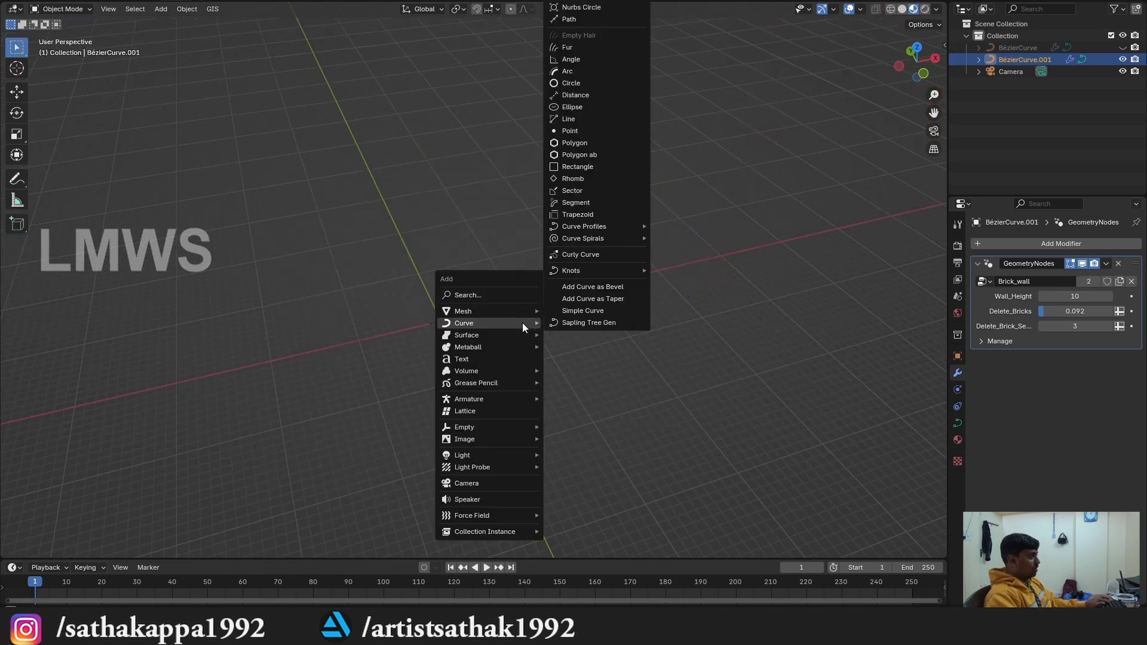
click(597, 312)
key(Tab)
key(s)
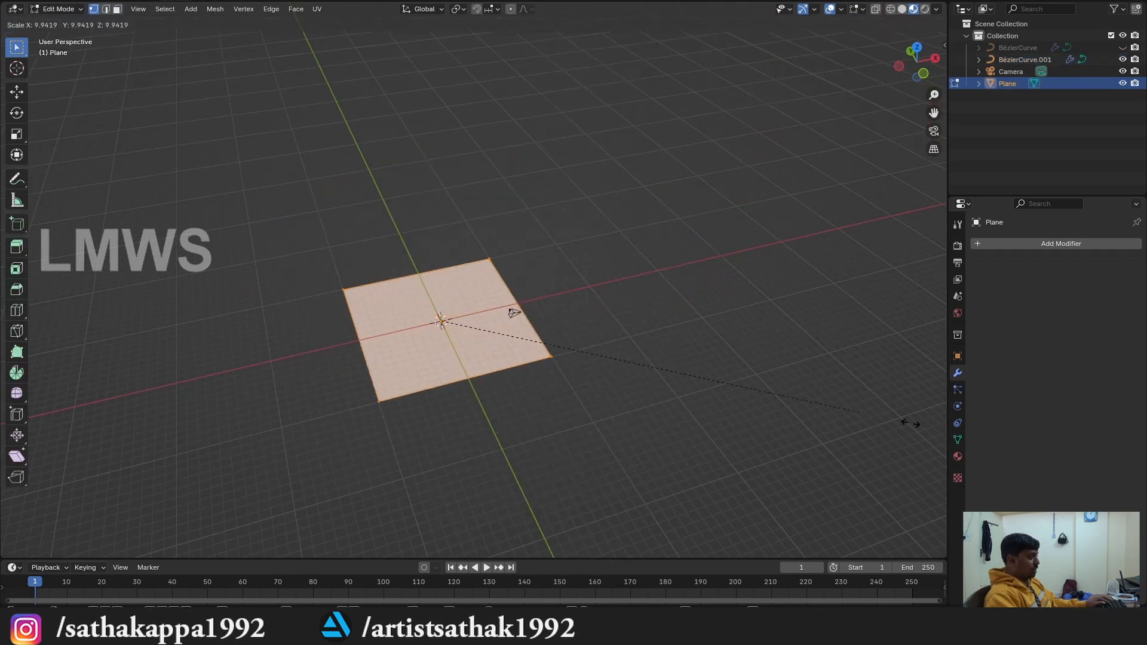
click(549, 464)
key(Tab)
scroll(482, 384, up, 1)
scroll(482, 388, up, 1)
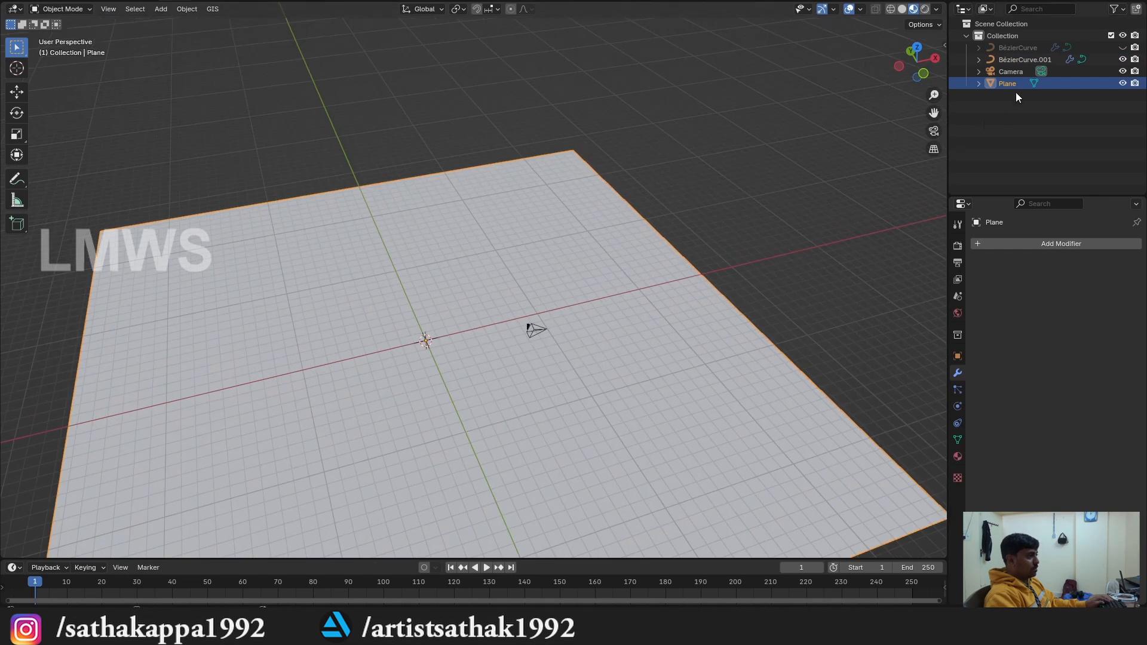
- Draw a freehand S-shaped stroke in BézierCurve.001 on the plane, with the draw depth set to Surface
click(1025, 59)
key(Tab)
middle_drag(483, 379, 456, 386)
click(105, 27)
middle_drag(395, 346, 153, 308)
drag(454, 254, 697, 148)
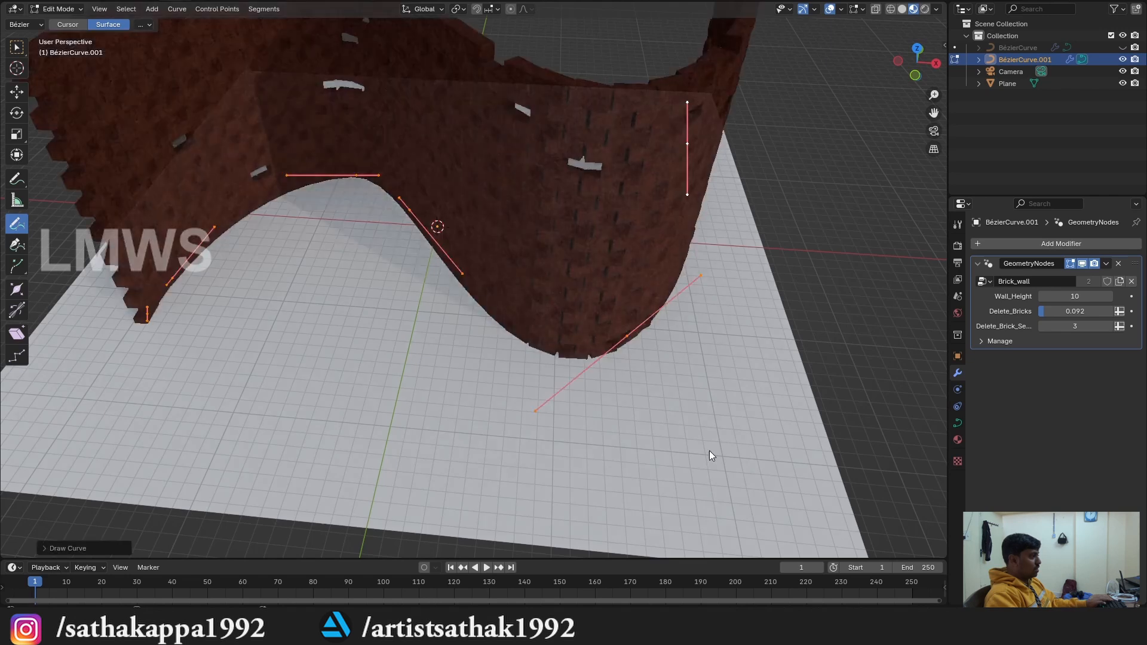
key(Tab)
mouse_move(628, 393)
middle_down()
mouse_move(428, 272)
mouse_move(581, 312)
mouse_move(520, 378)
mouse_move(501, 344)
middle_up()
- Delete the S-shaped brick wall curve and add a Bézier circle at the origin
click(589, 196)
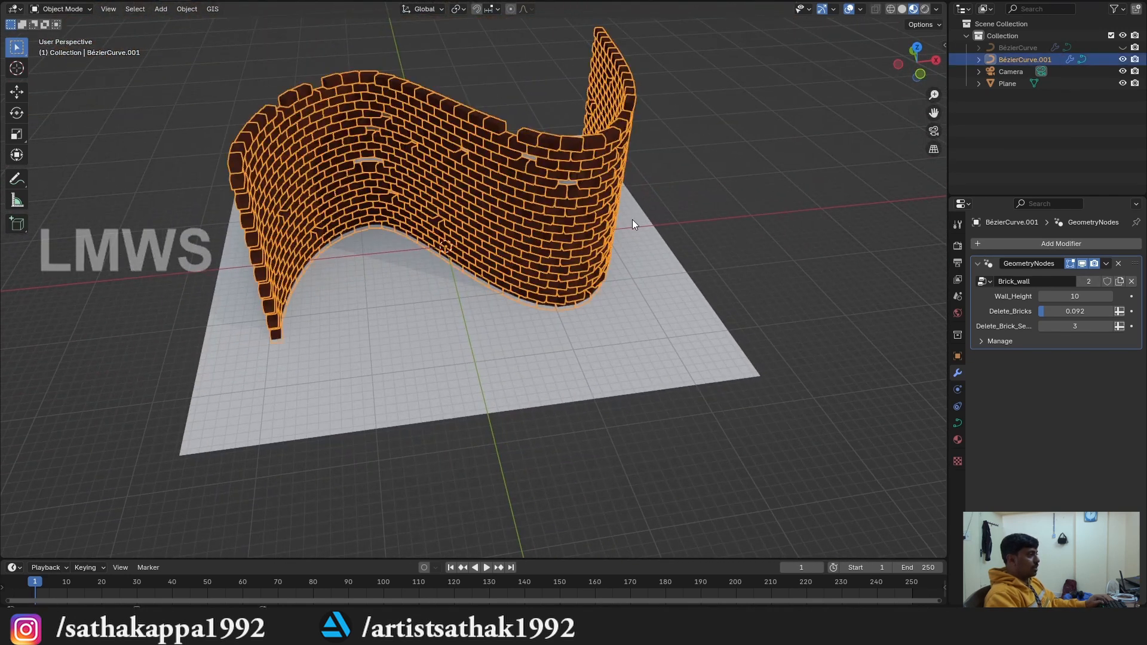
key(Delete)
key(shift+a)
mouse_move(544, 242)
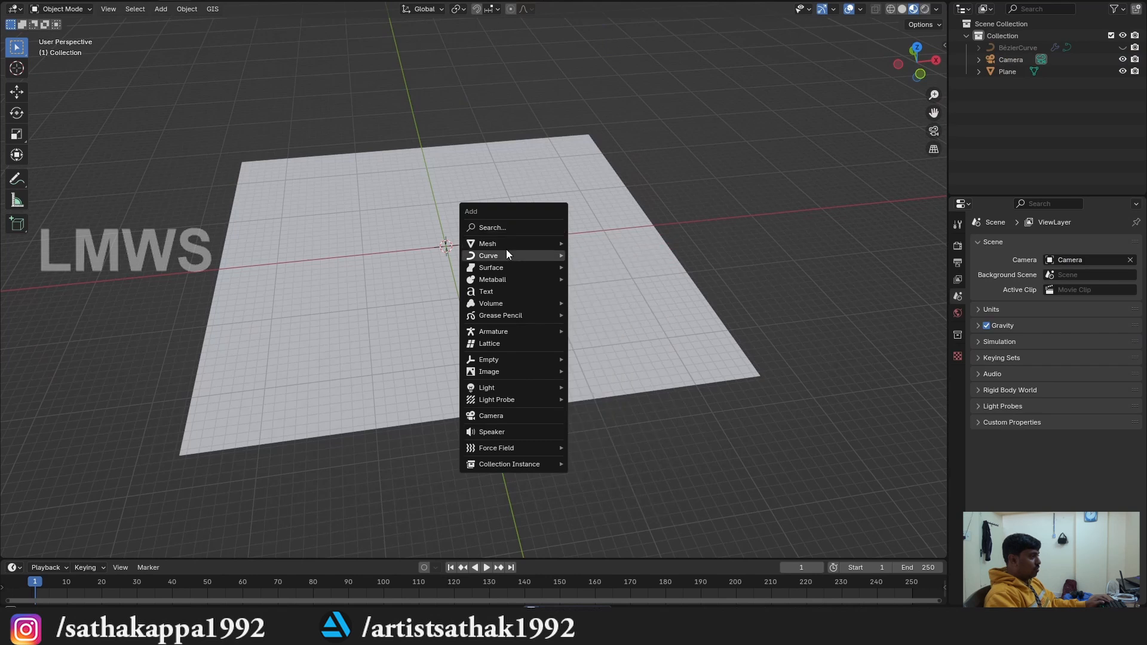
mouse_move(510, 253)
click(622, 266)
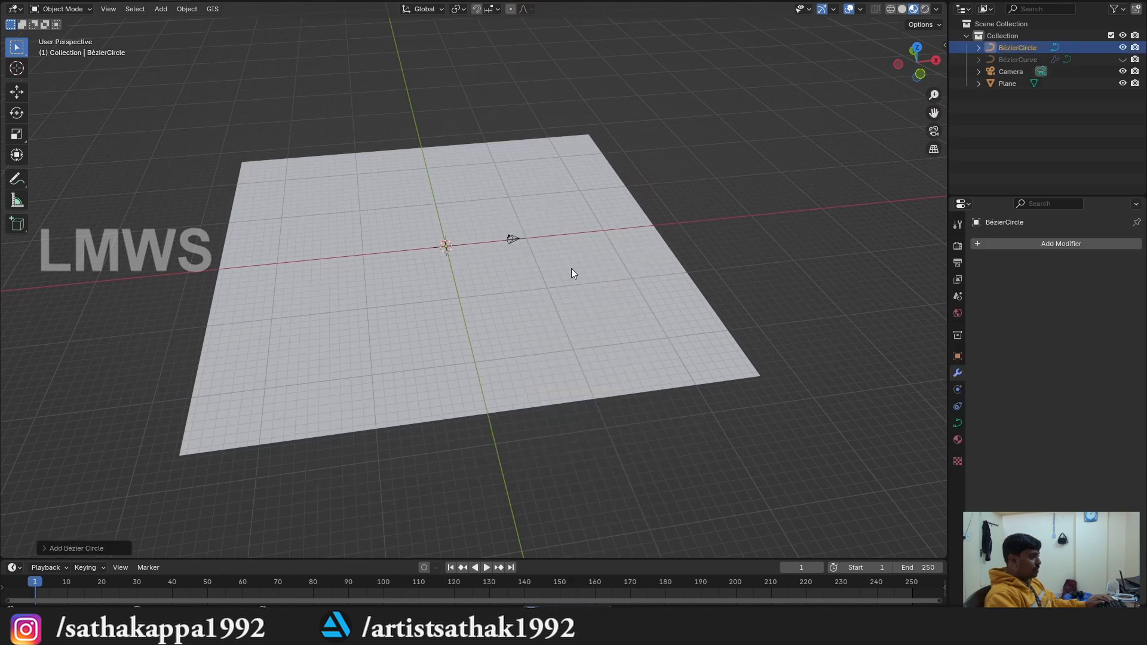
- Add a Geometry Nodes modifier to the Bézier circle and assign it the Brick_wall node group
scroll(482, 258, up, 3)
click(1012, 245)
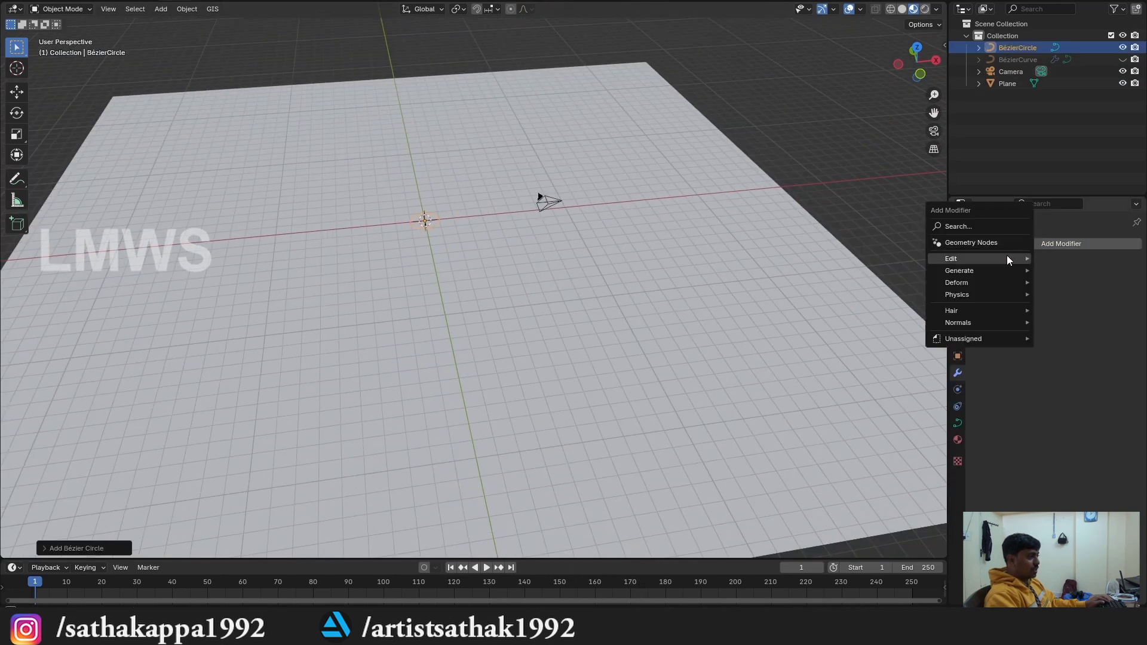
click(1007, 242)
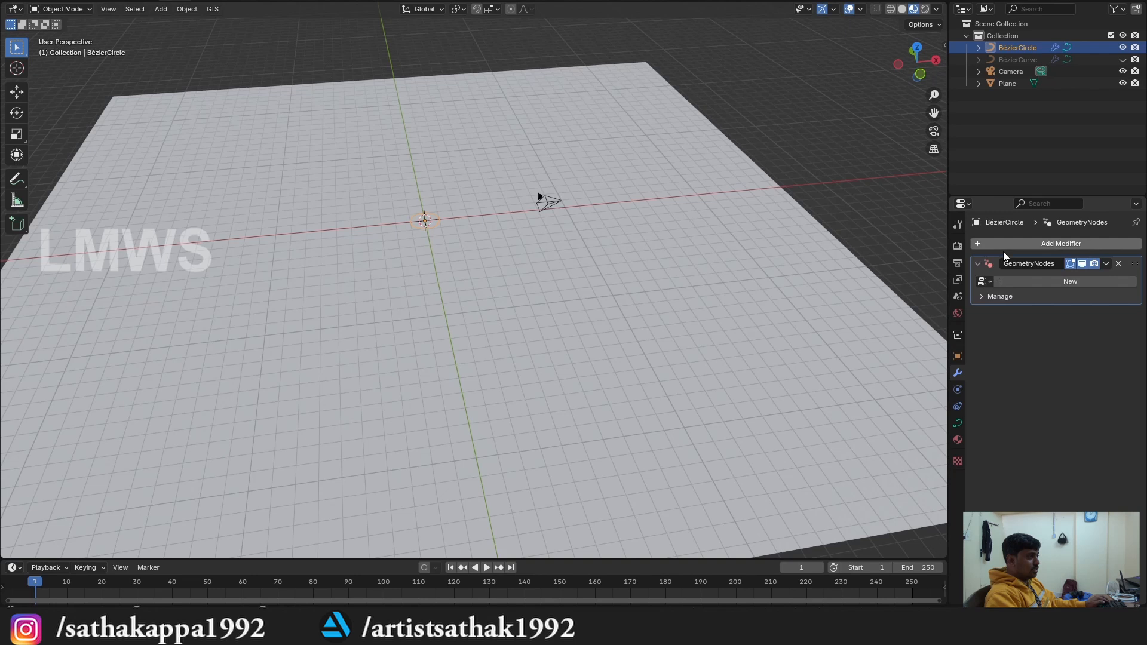
click(982, 281)
click(991, 302)
scroll(446, 277, down, 4)
- Scale the Bézier circle's points up in Edit Mode, excluding Z, so the round wall spans most of the plane
key(Tab)
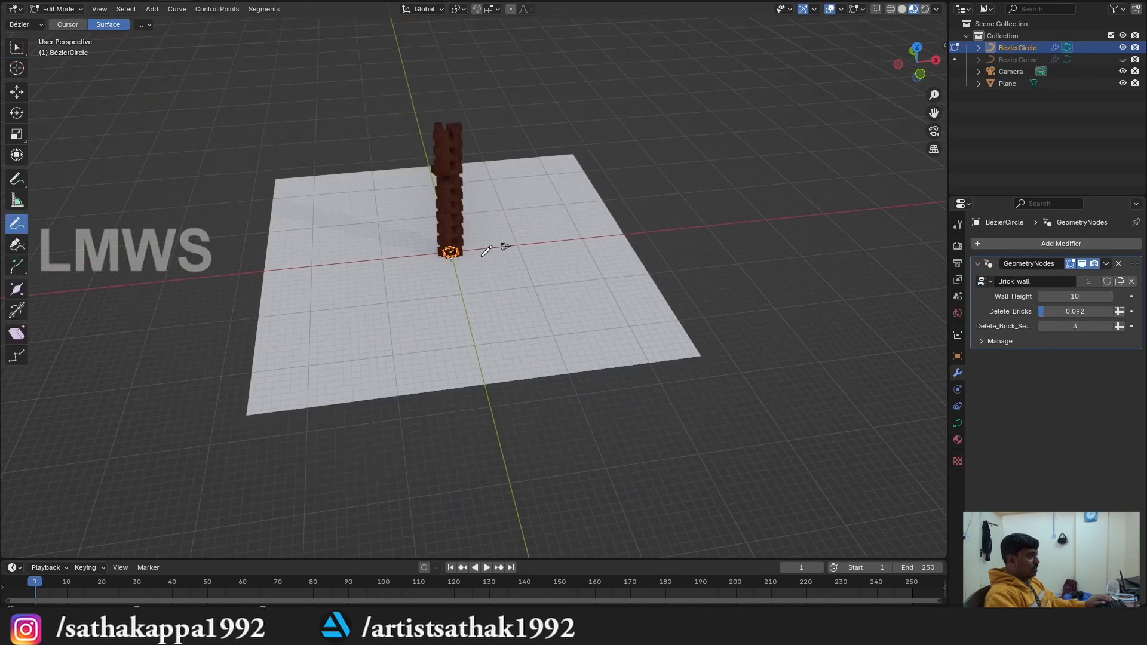
key(s)
key(shift+z)
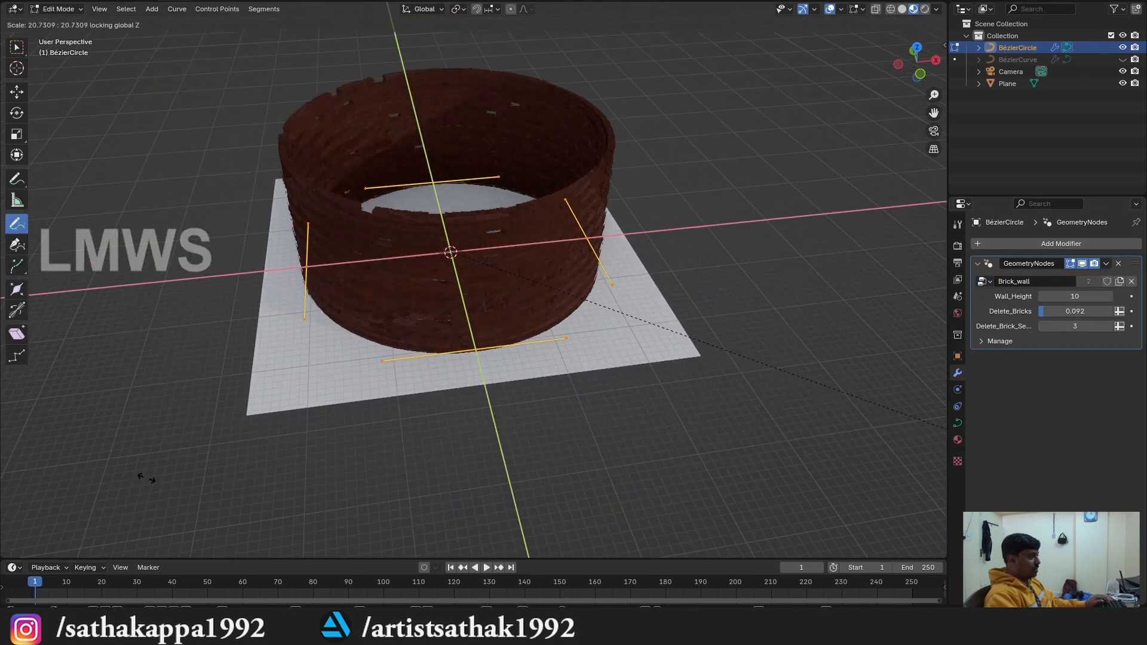
click(377, 429)
- Examine the circular wall's bricks and gaps from inside, from outside and up close
scroll(494, 394, up, 3)
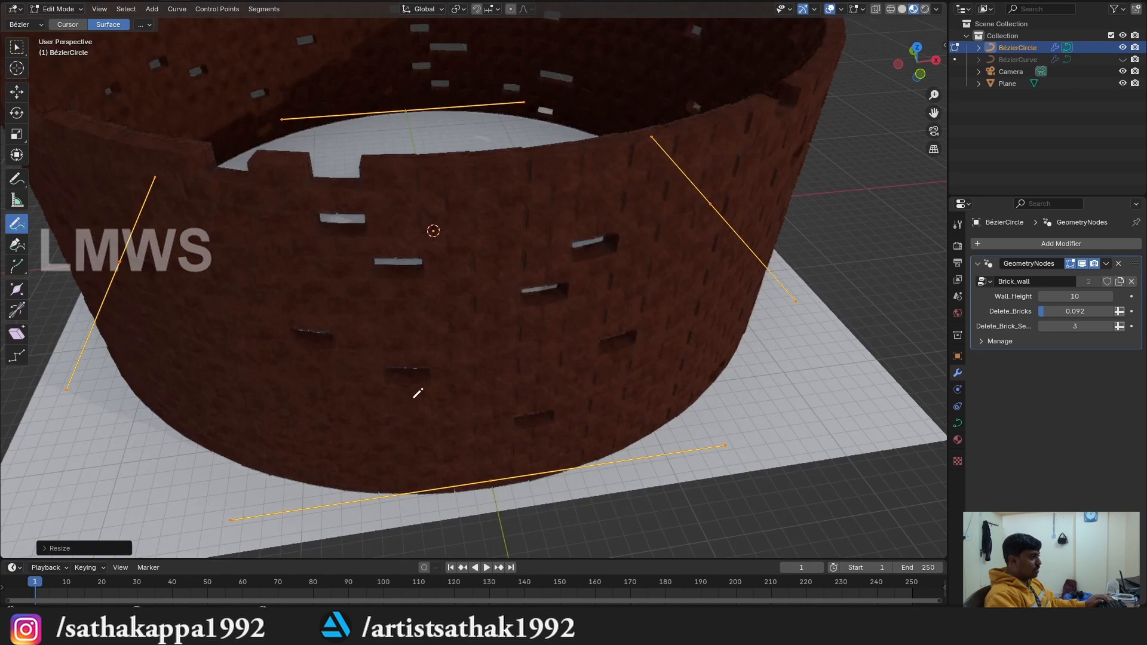
middle_drag(398, 399, 480, 216)
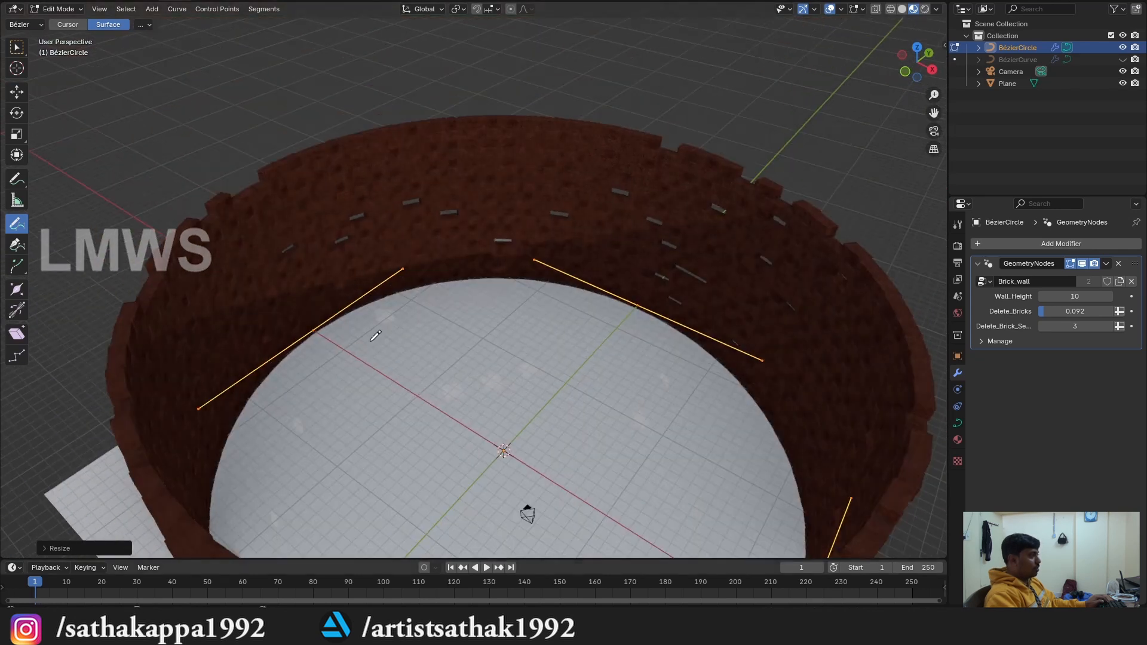
scroll(346, 279, down, 5)
middle_drag(352, 326, 284, 284)
scroll(340, 336, up, 3)
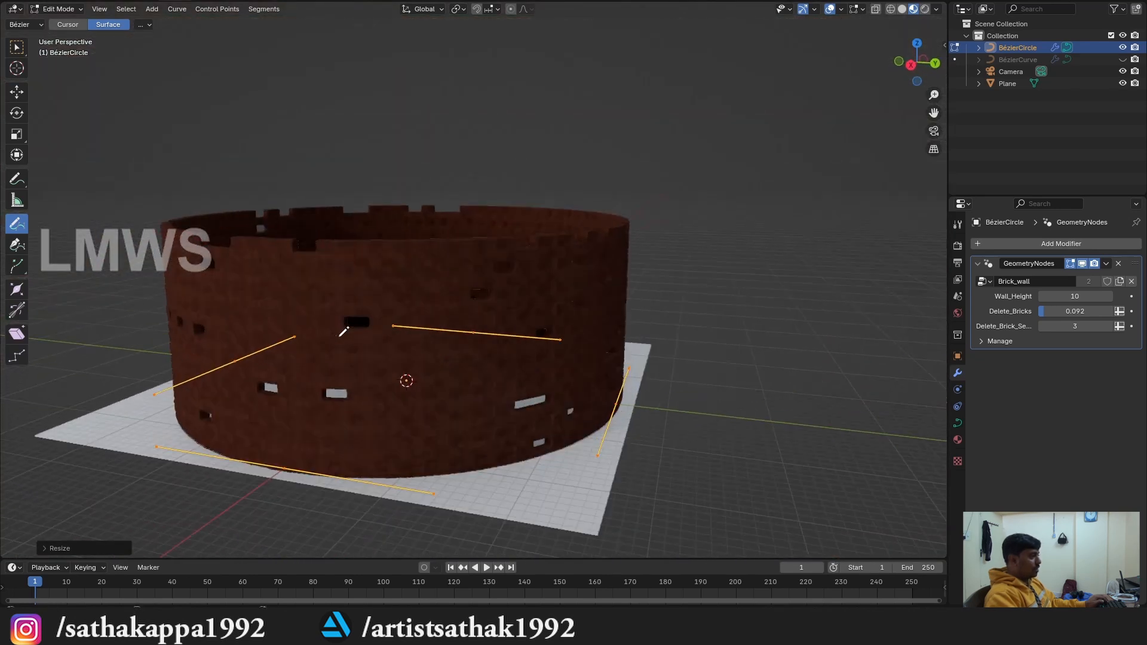
scroll(415, 331, up, 4)
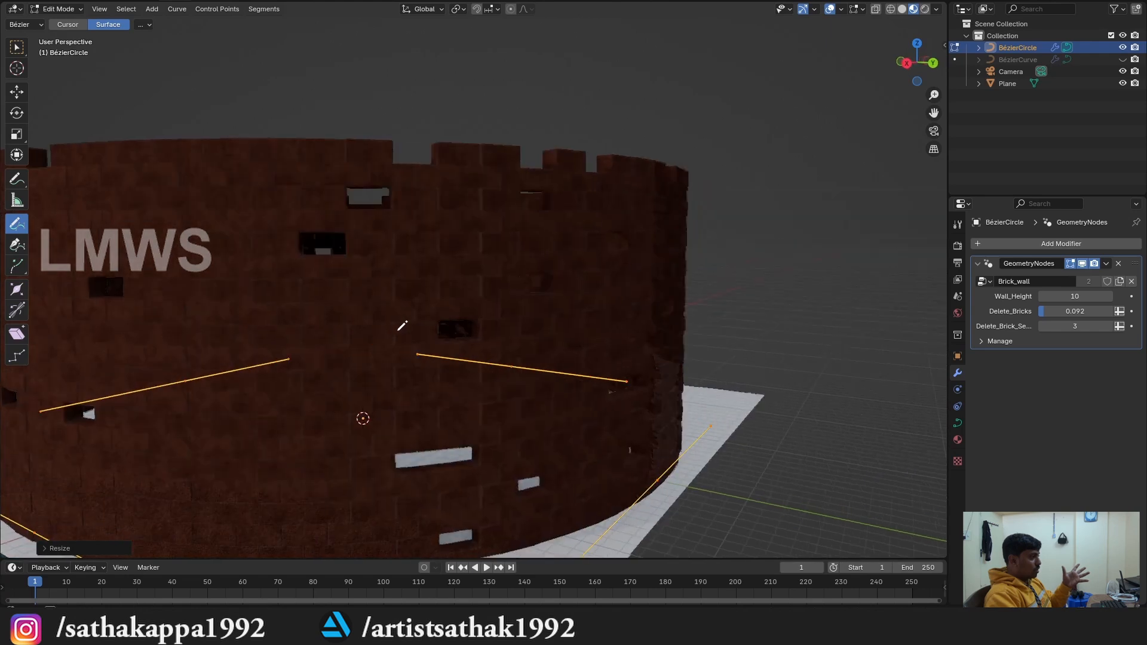
middle_drag(402, 325, 395, 326)
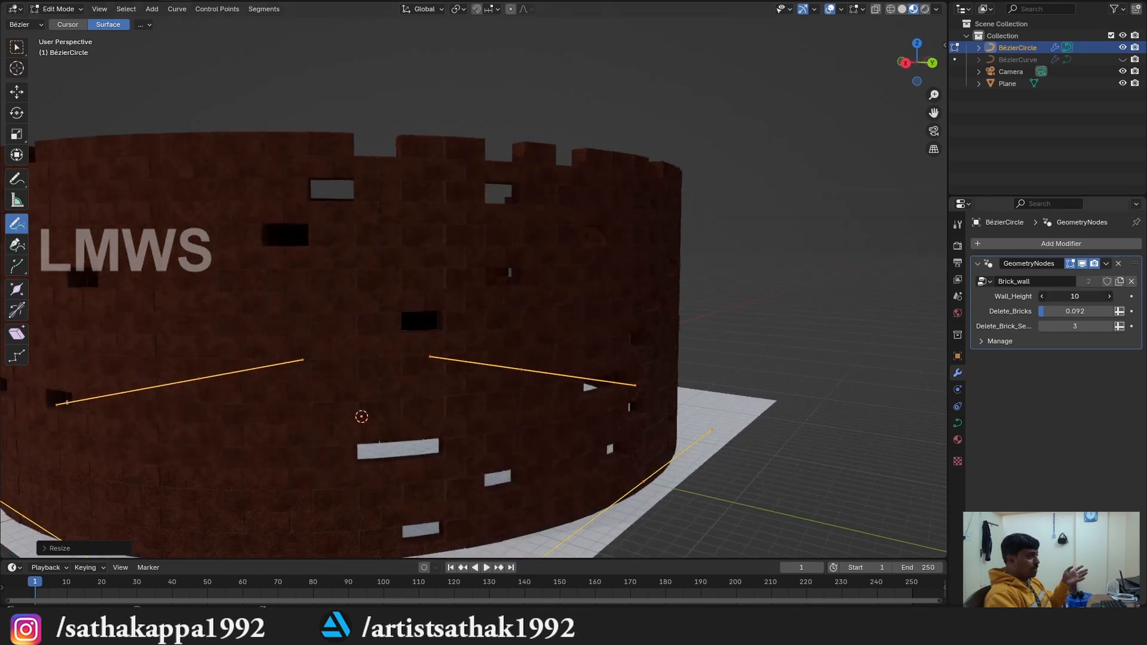
- Set the circular wall's Wall_Height to 20 and Delete_Bricks to 0.084 in Object Mode with solid shading
drag(1071, 303, 1096, 303)
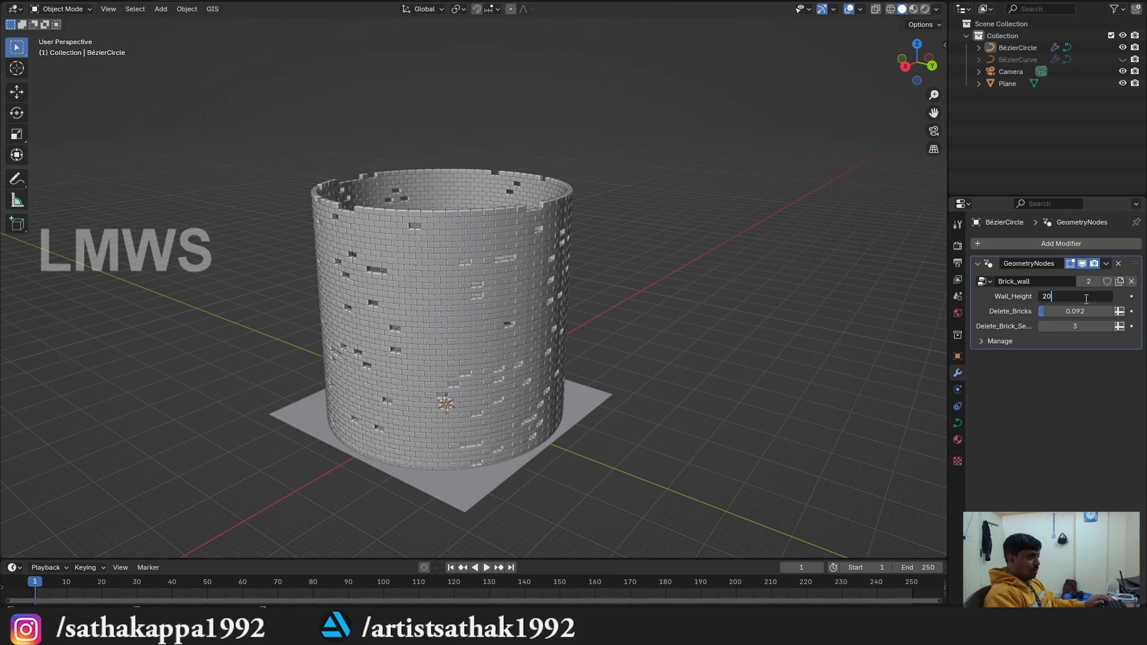
key(Return)
drag(1074, 311, 986, 323)
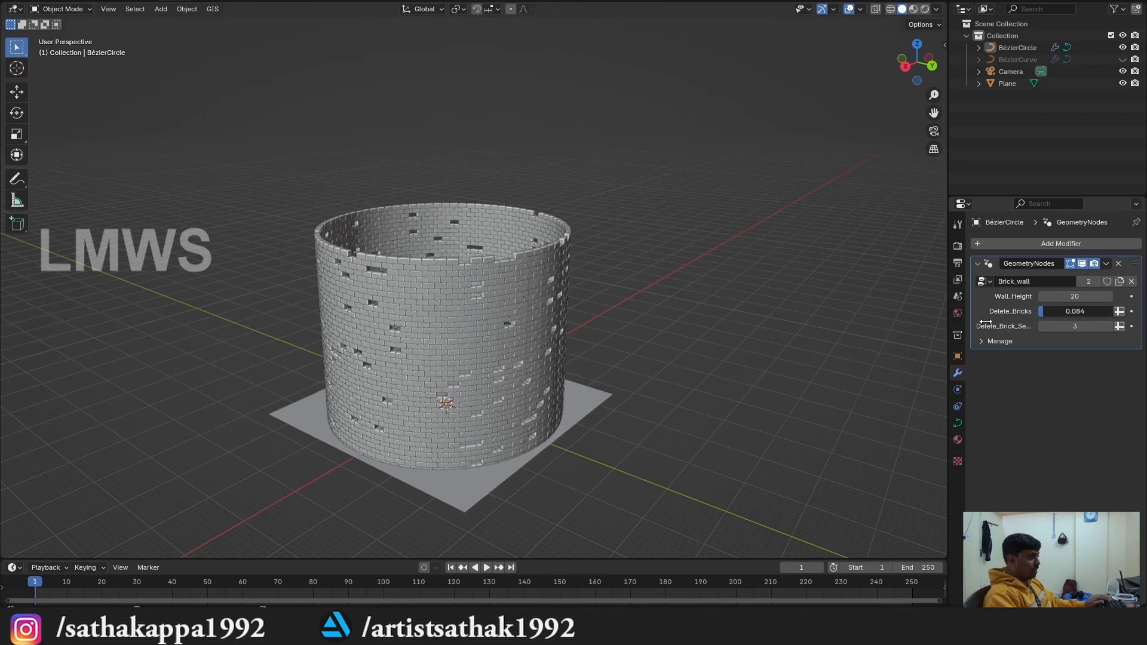
- Set the circular wall's brick deletion seed to 5 and view the whole tower from the side
scroll(932, 329, up, 4)
click(1108, 326)
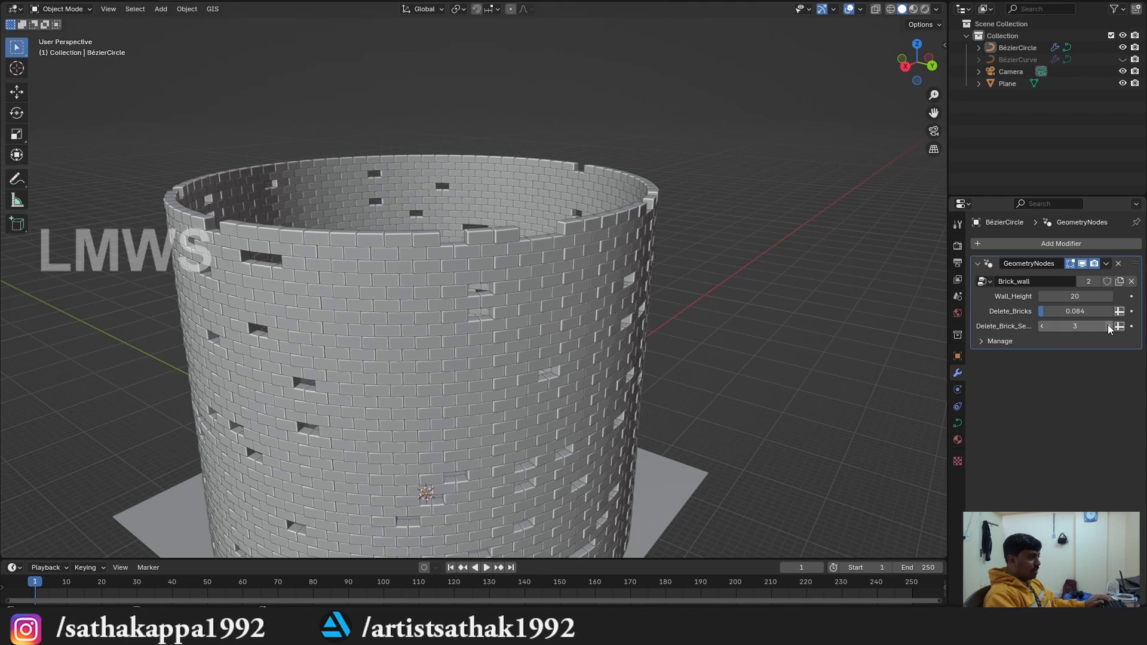
click(1108, 326)
scroll(460, 353, down, 3)
middle_drag(639, 334, 536, 307)
scroll(537, 307, up, 2)
scroll(536, 307, down, 3)
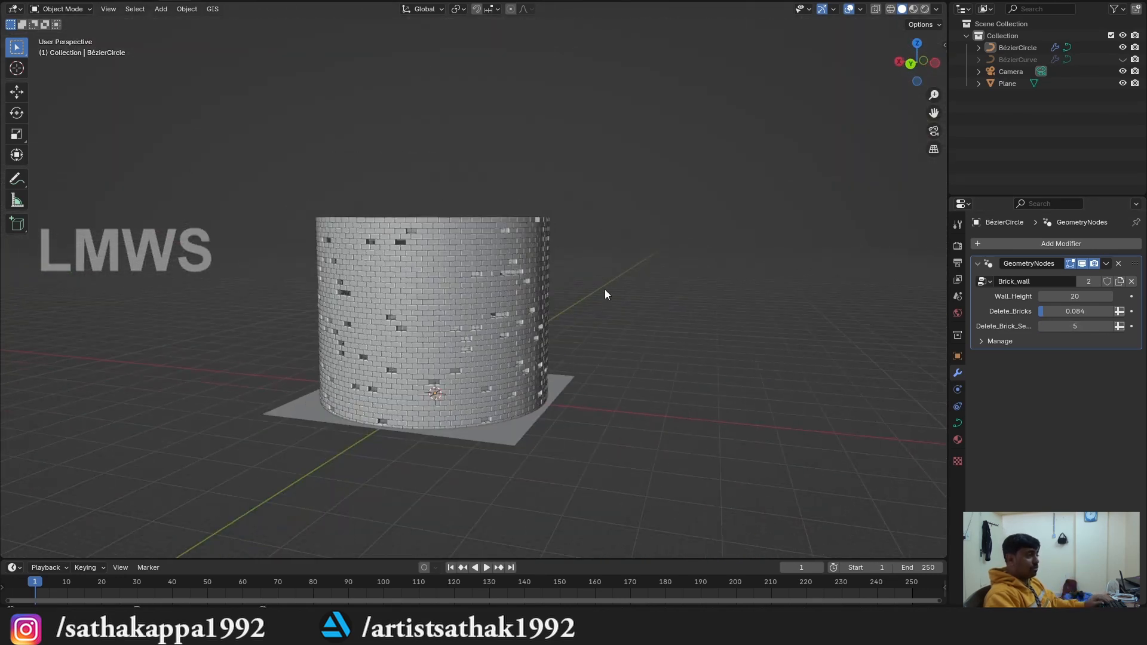